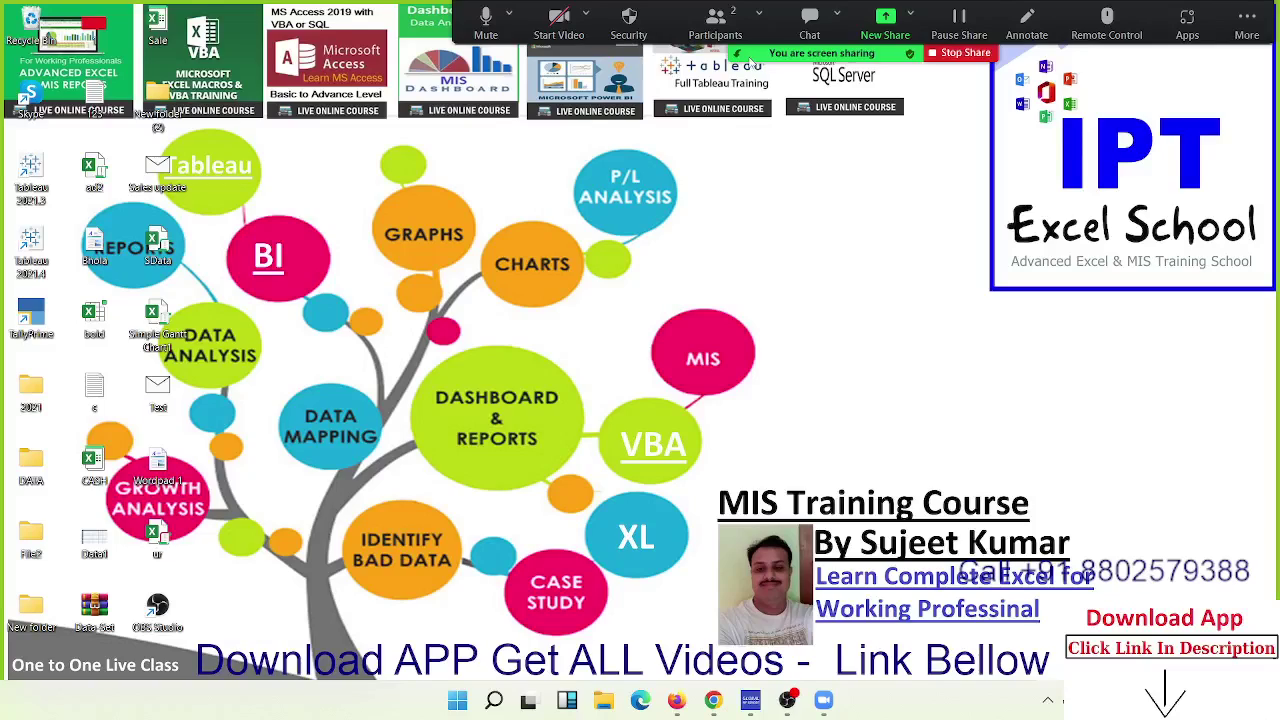
# Step: Close the Zoom participants list, then launch Excel from Windows search with a blank workbook
pyautogui.click(717, 33)
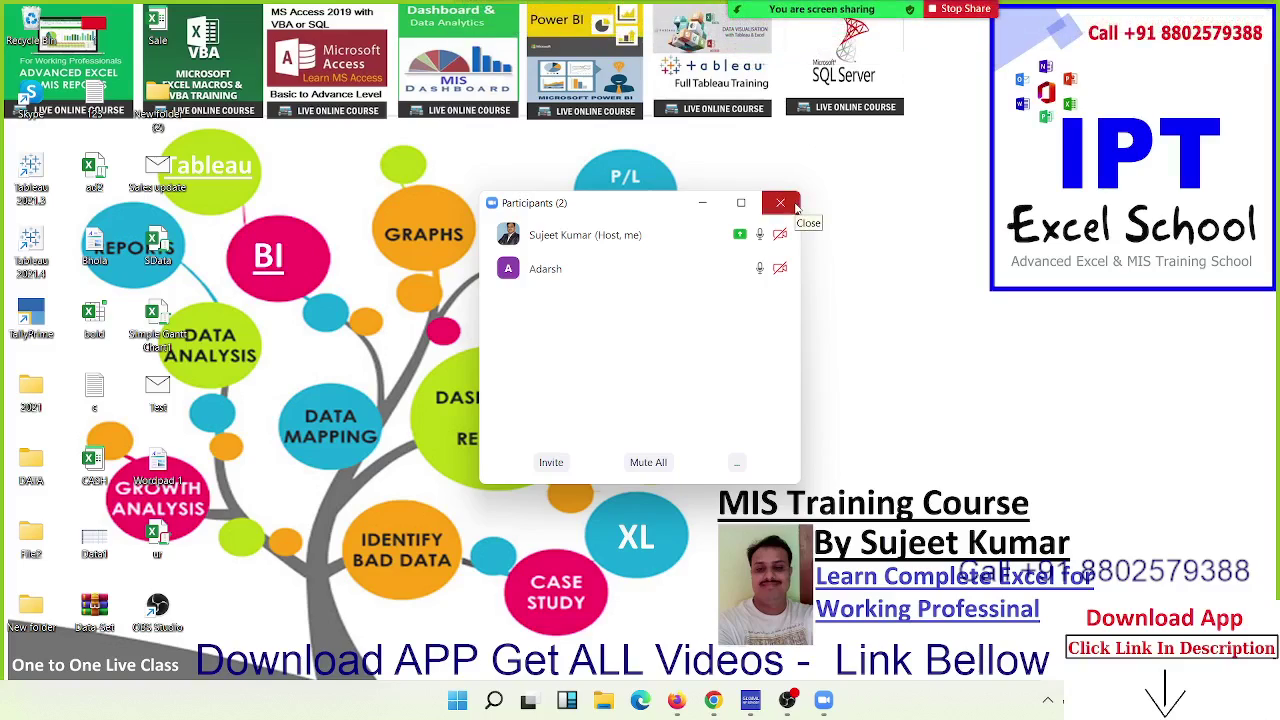
pyautogui.click(780, 203)
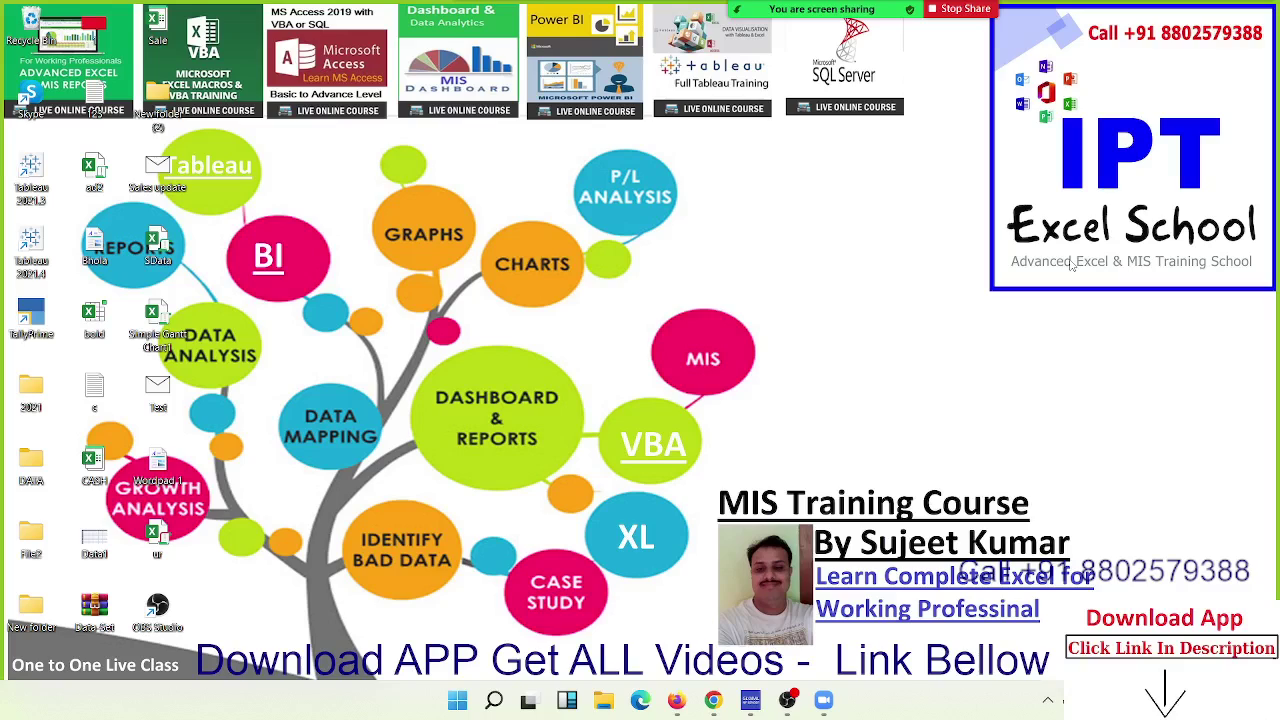
pyautogui.press('super')
pyautogui.write('excel')
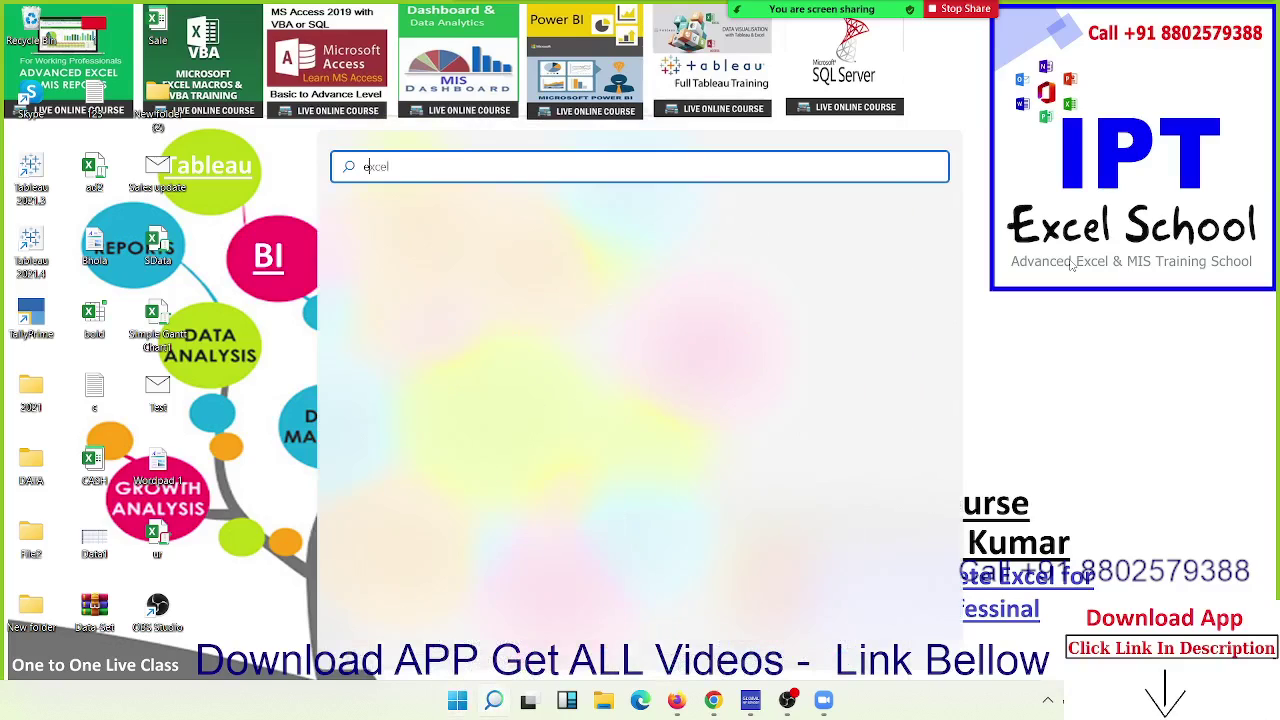
pyautogui.click(796, 317)
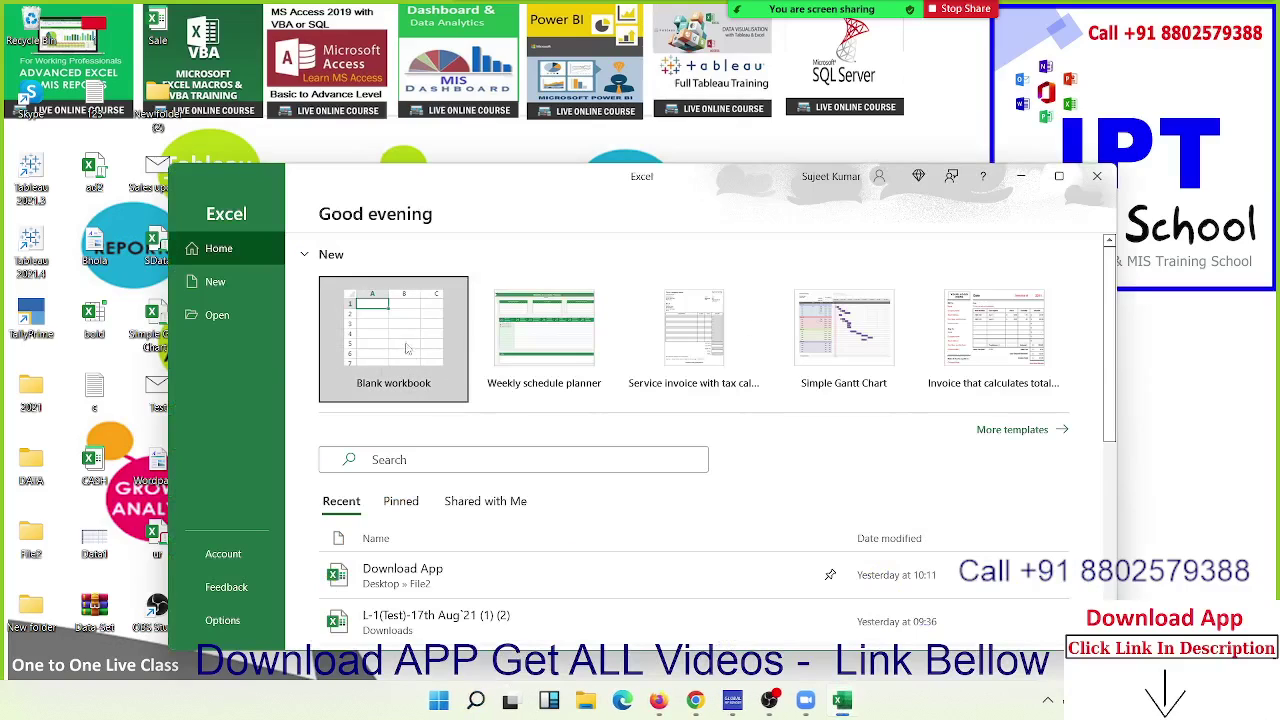
pyautogui.click(393, 340)
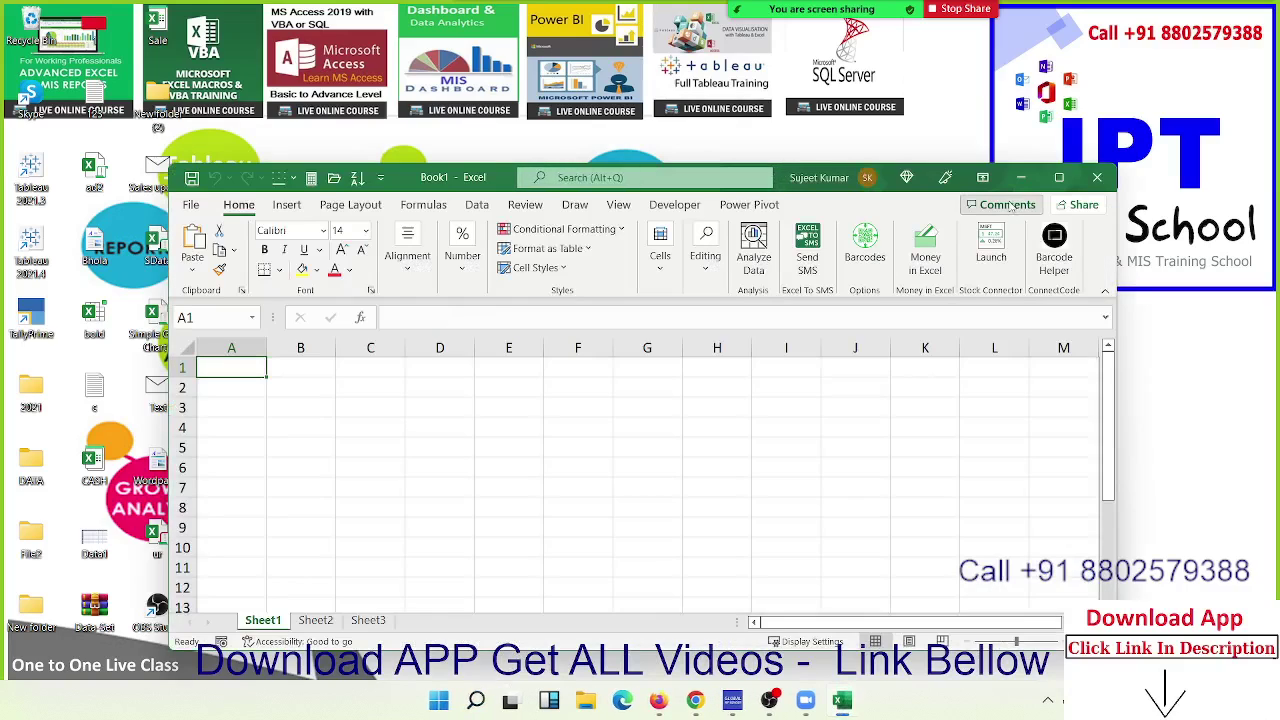
# Step: Maximize the Excel window and mute the other participant in Zoom
pyautogui.click(1062, 180)
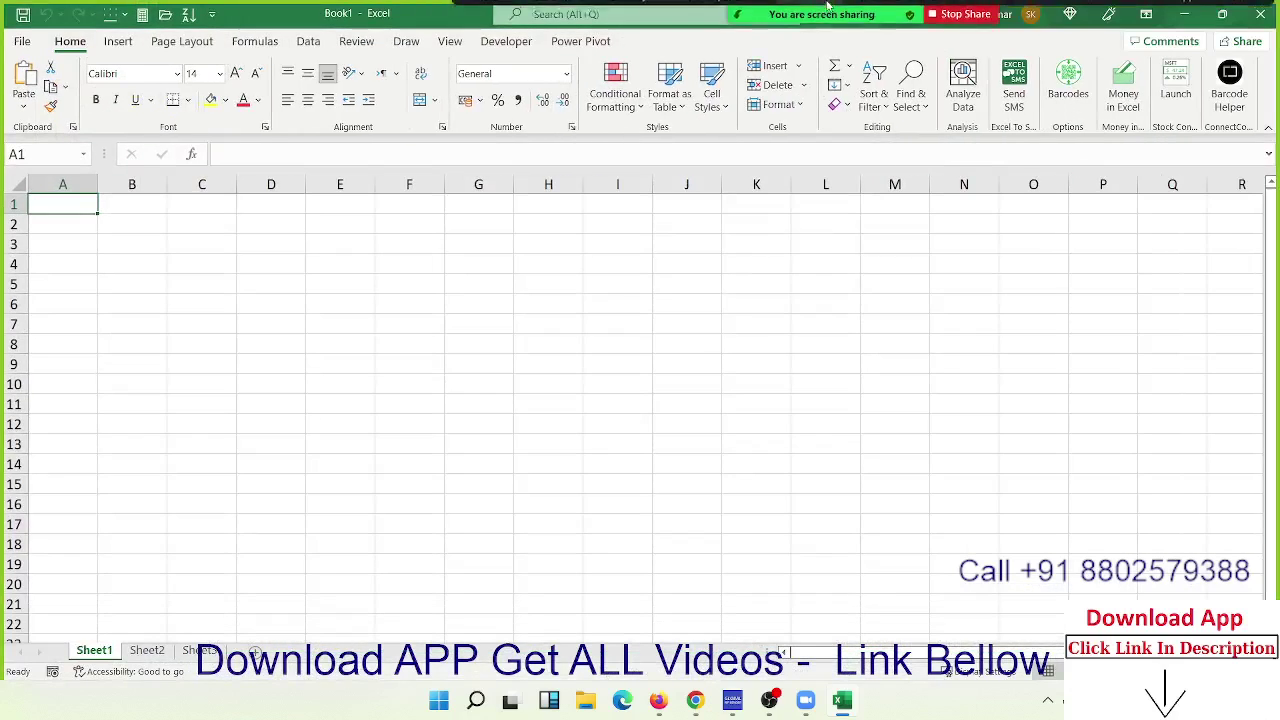
pyautogui.click(714, 20)
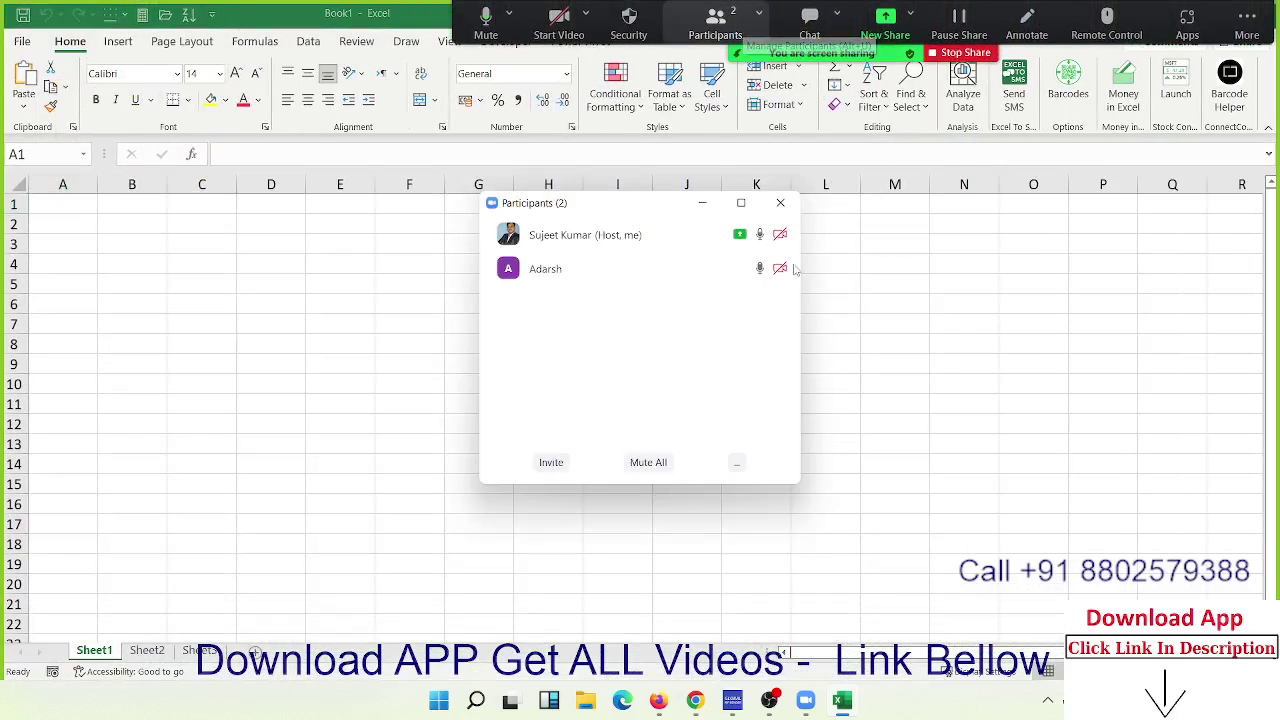
pyautogui.click(708, 268)
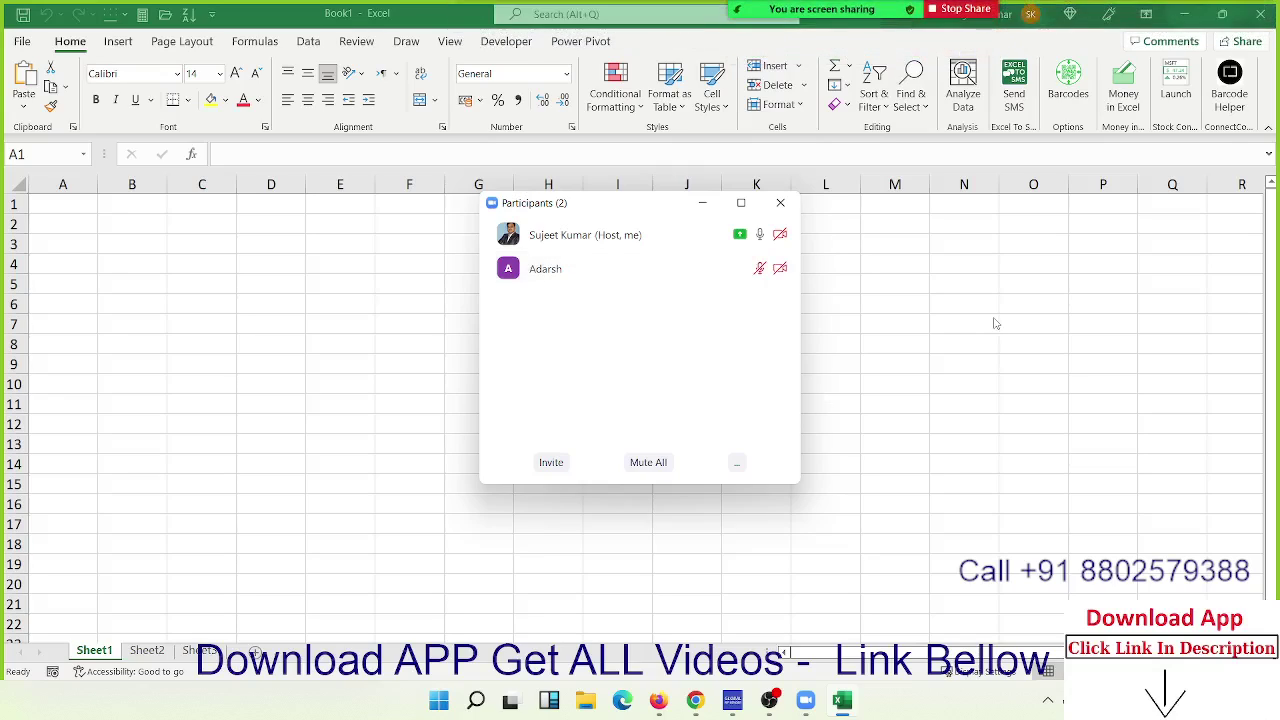
pyautogui.click(780, 203)
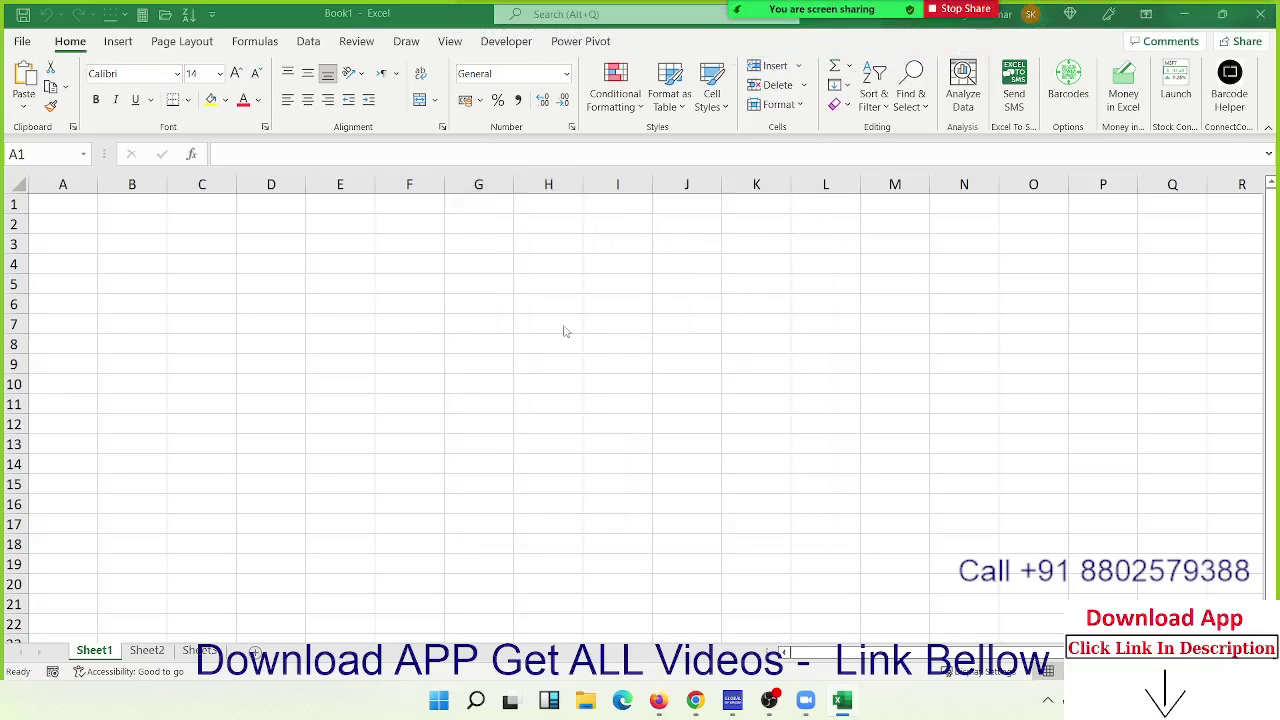
# Step: Show the Macros dropdown from the View tab
pyautogui.click(488, 44)
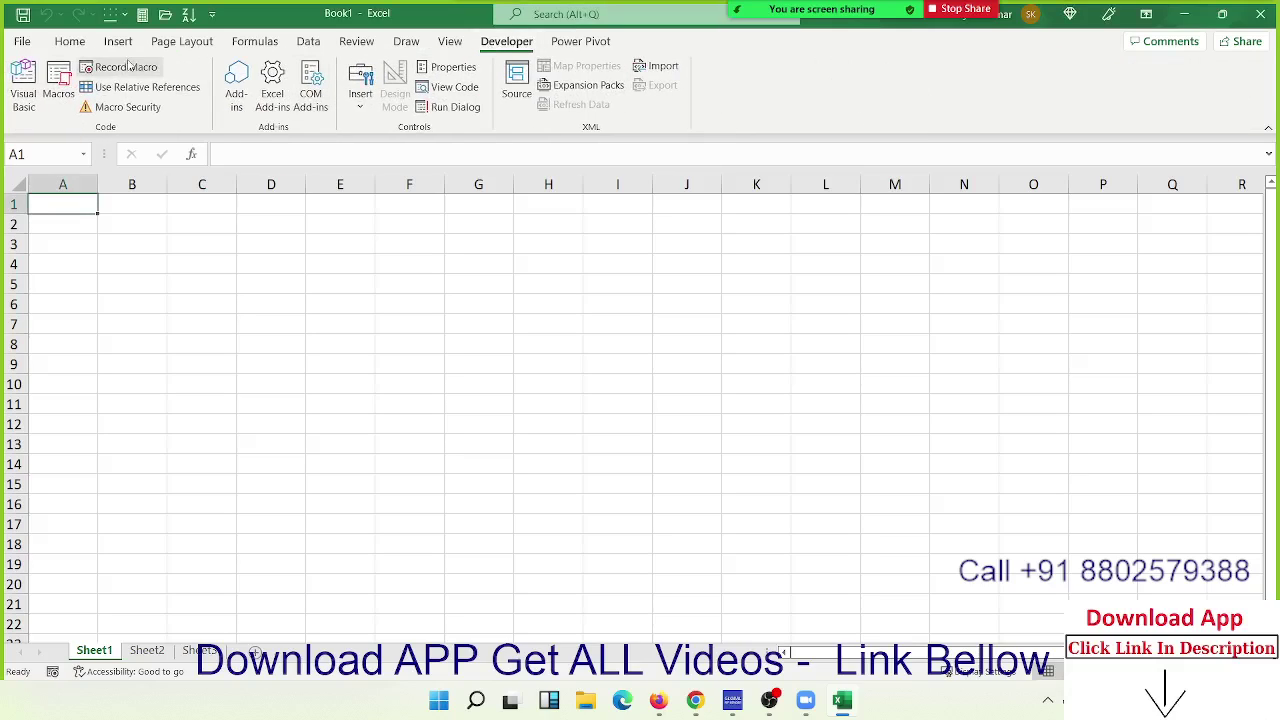
pyautogui.click(450, 42)
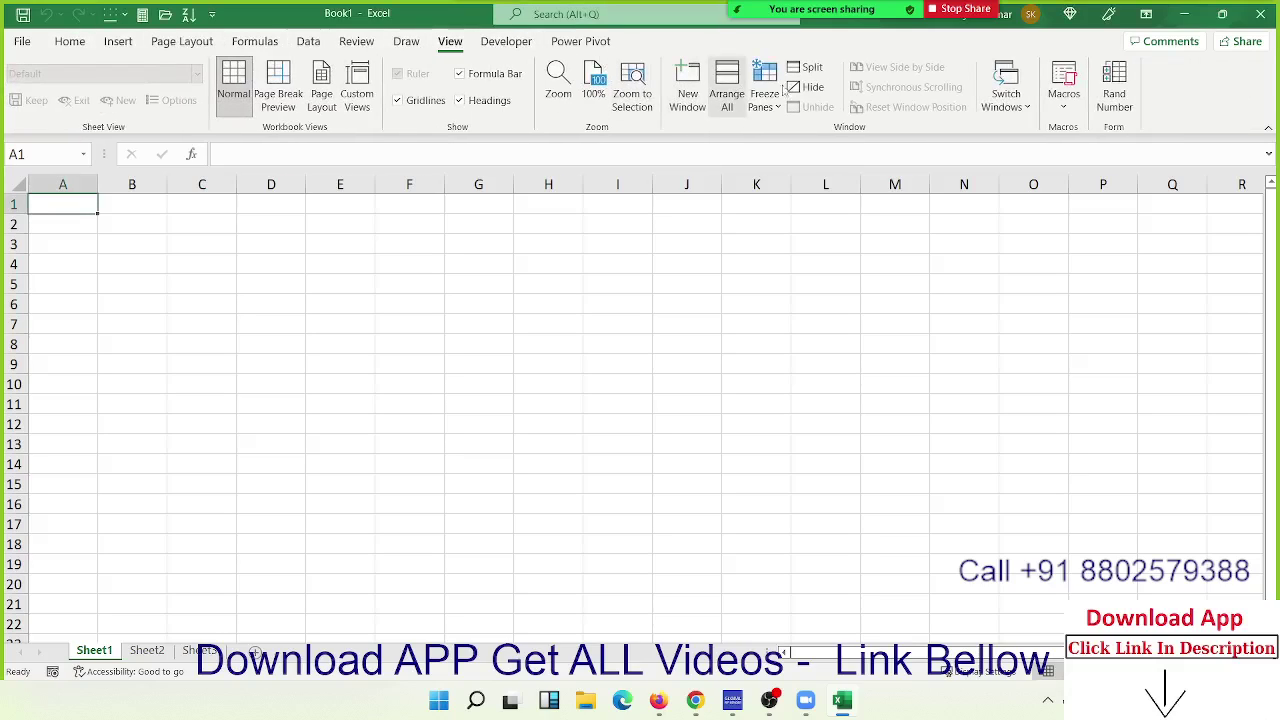
pyautogui.click(1063, 95)
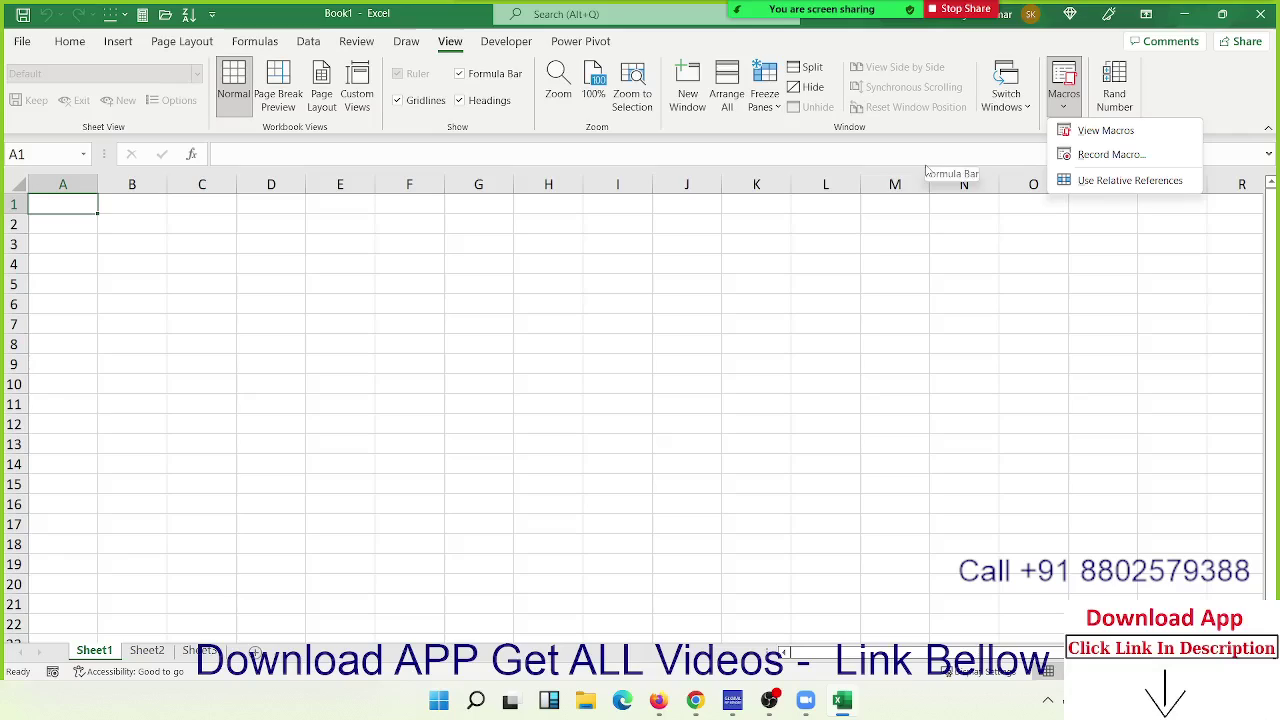
# Step: Record Macro1 with its default name, entering 'Name' into cell D1
pyautogui.click(1110, 154)
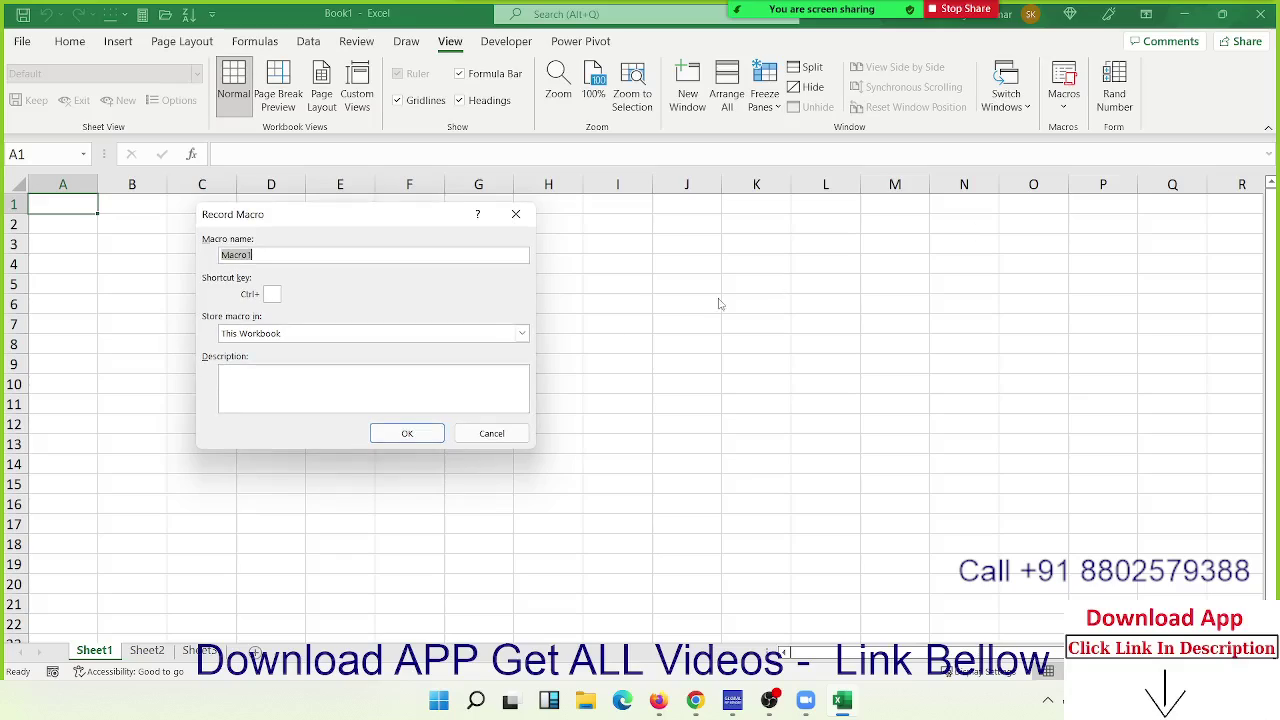
pyautogui.click(405, 434)
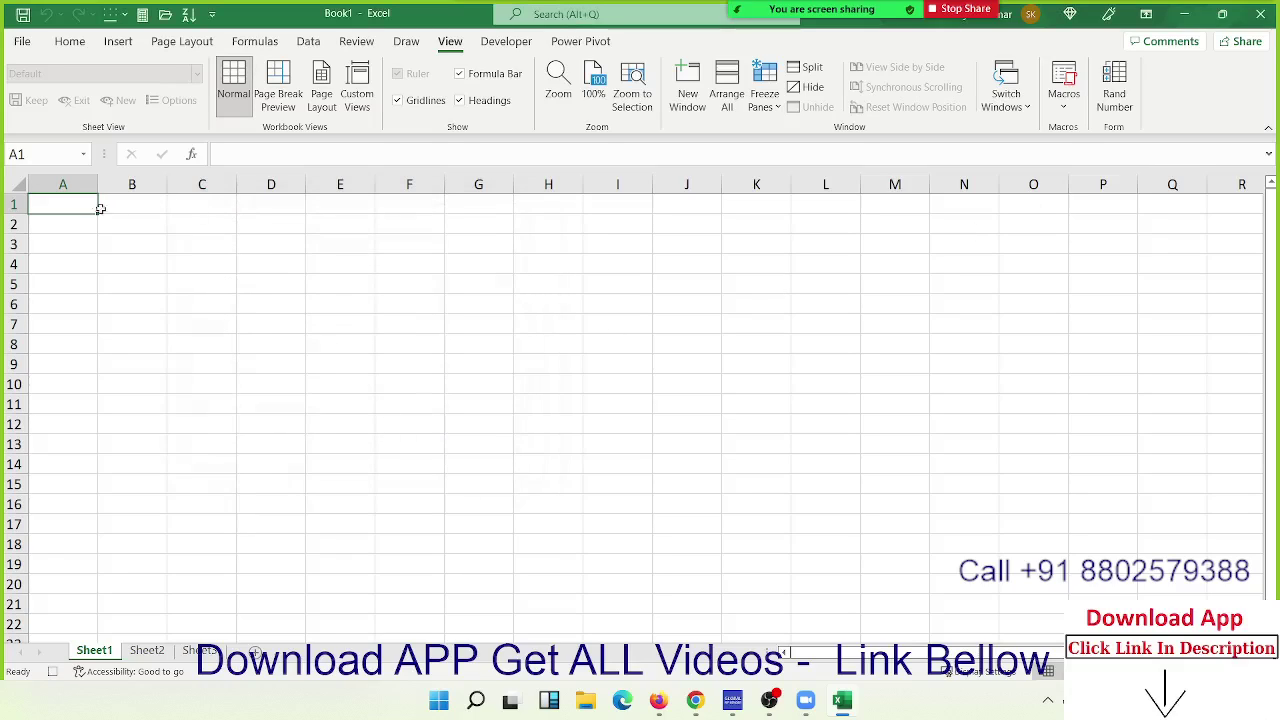
pyautogui.click(274, 200)
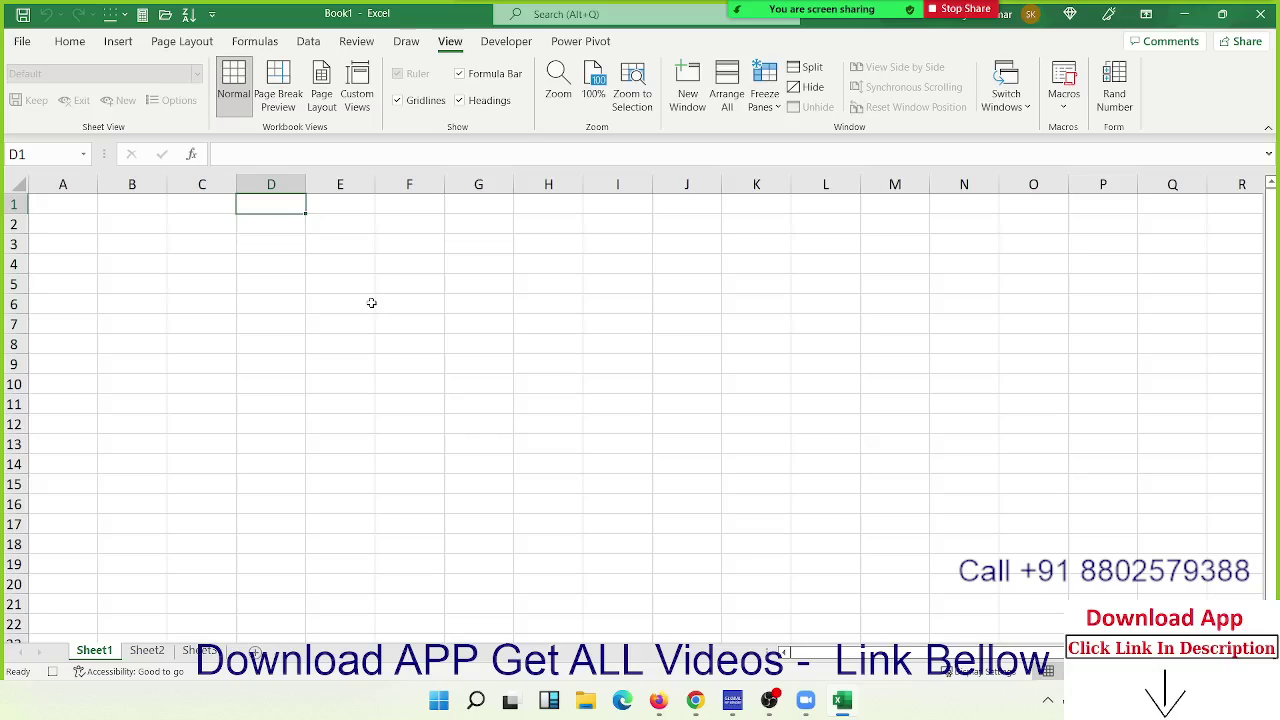
pyautogui.write('Name')
pyautogui.press('Return')
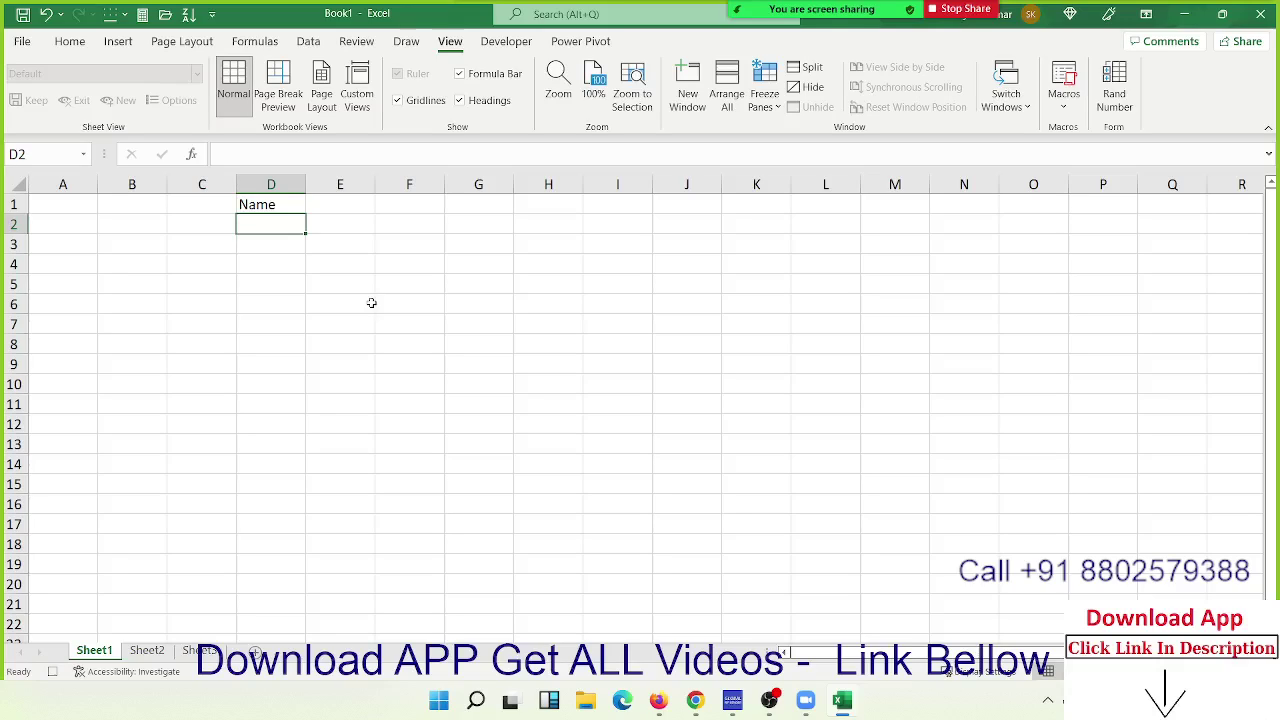
pyautogui.click(267, 204)
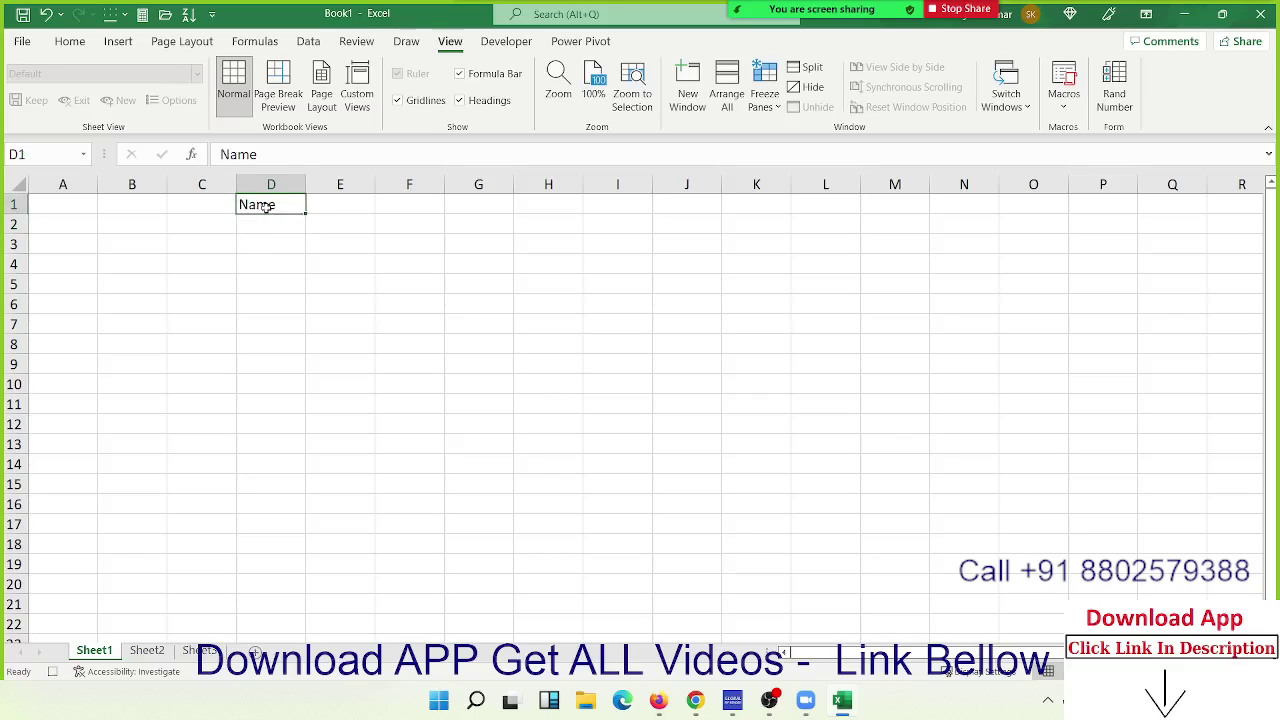
pyautogui.moveTo(561, 40)
# Step: Open Macro1's code in the VBA editor from the Developer Macros list
pyautogui.click(506, 41)
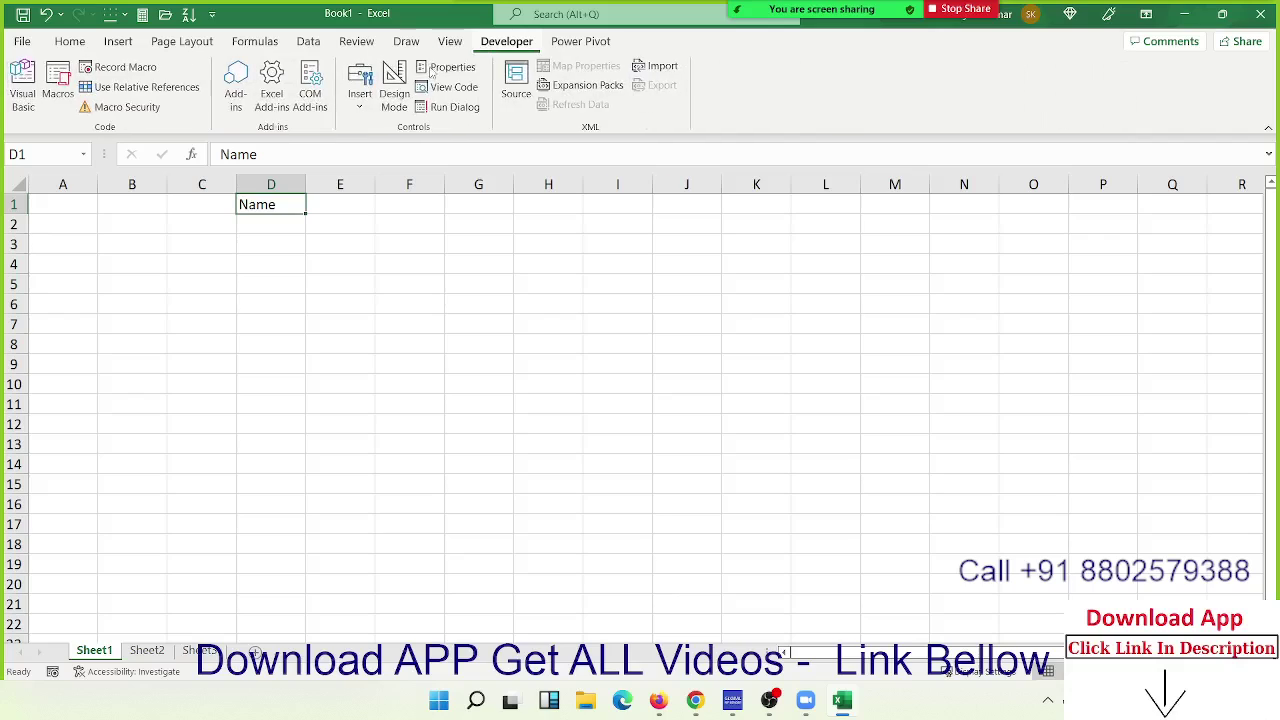
pyautogui.click(47, 97)
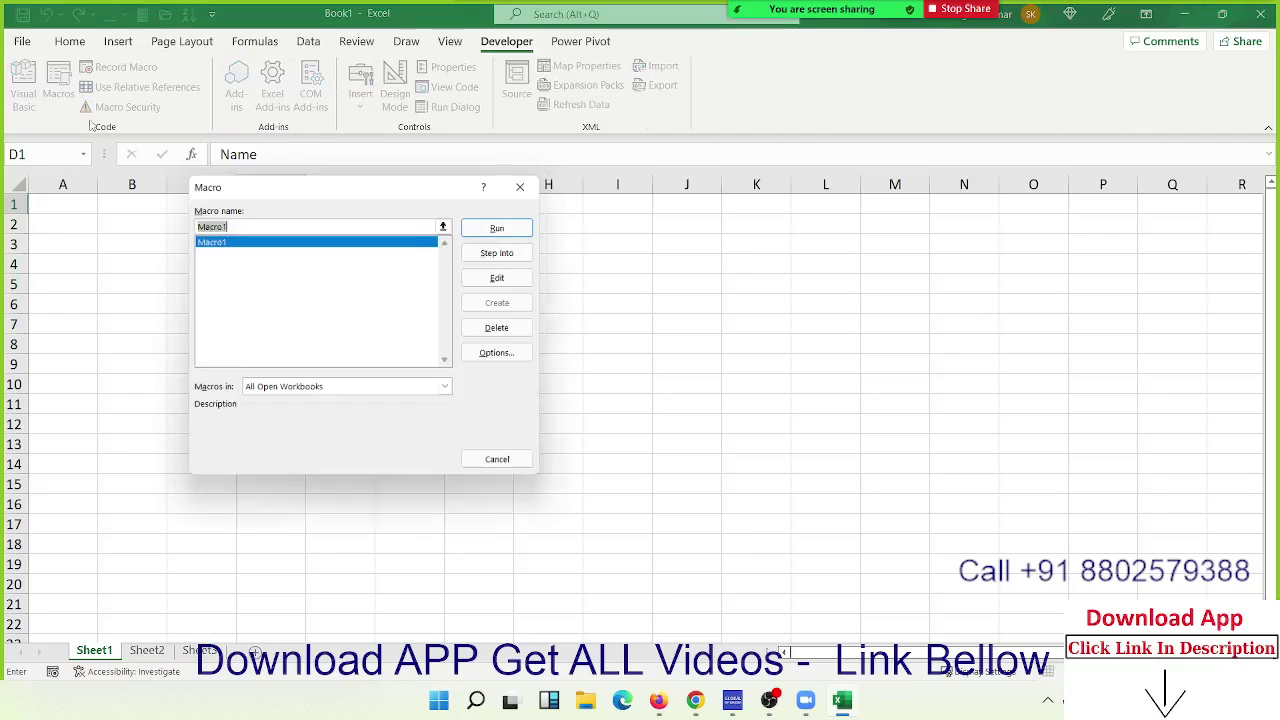
pyautogui.click(519, 276)
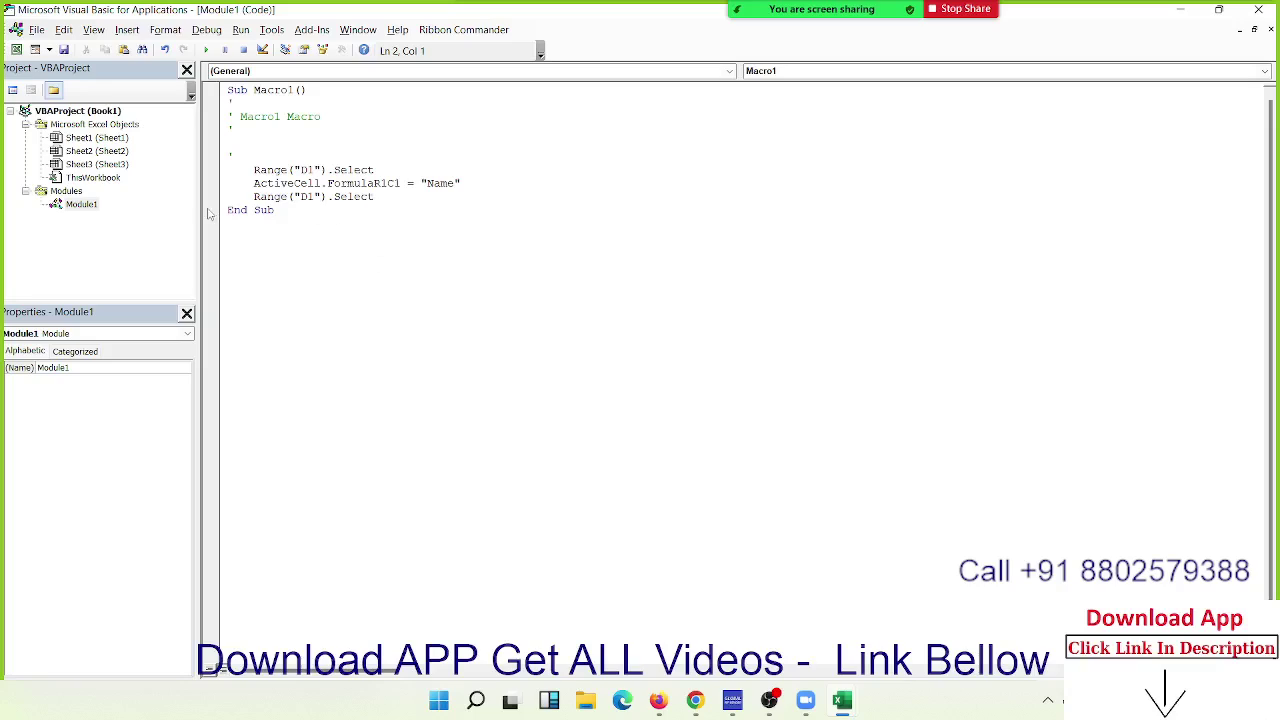
# Step: Below Macro1, write Sub rr with the line Range("A1").Value = "Name"
pyautogui.click(217, 213)
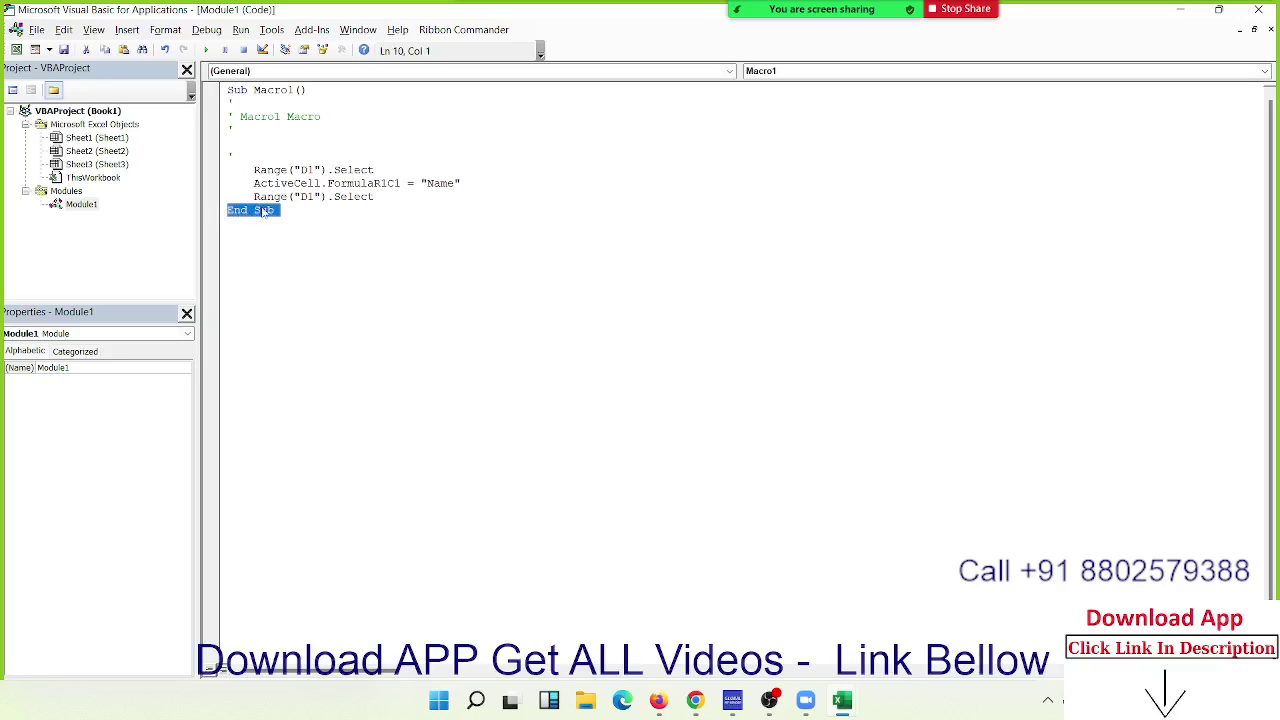
pyautogui.click(281, 170)
pyautogui.click(290, 223)
pyautogui.press('Return')
pyautogui.press('Return')
pyautogui.write('sub ')
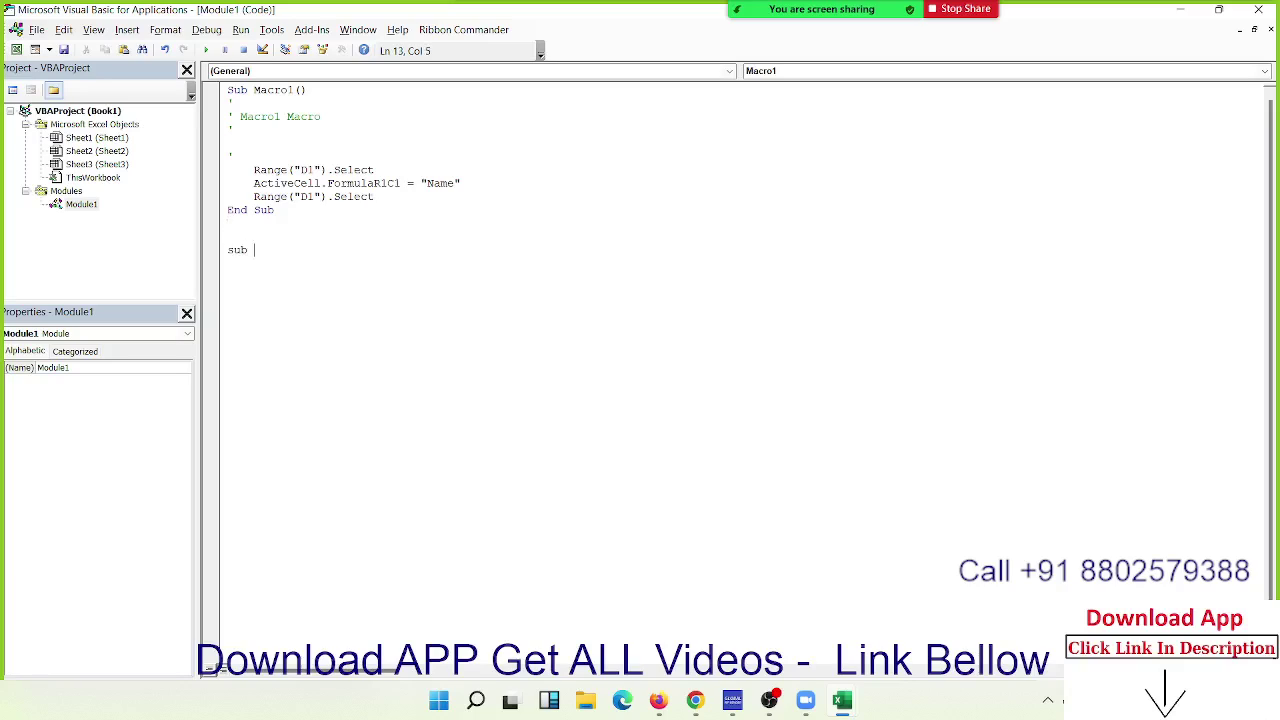
pyautogui.write('rr(')
pyautogui.press('Return')
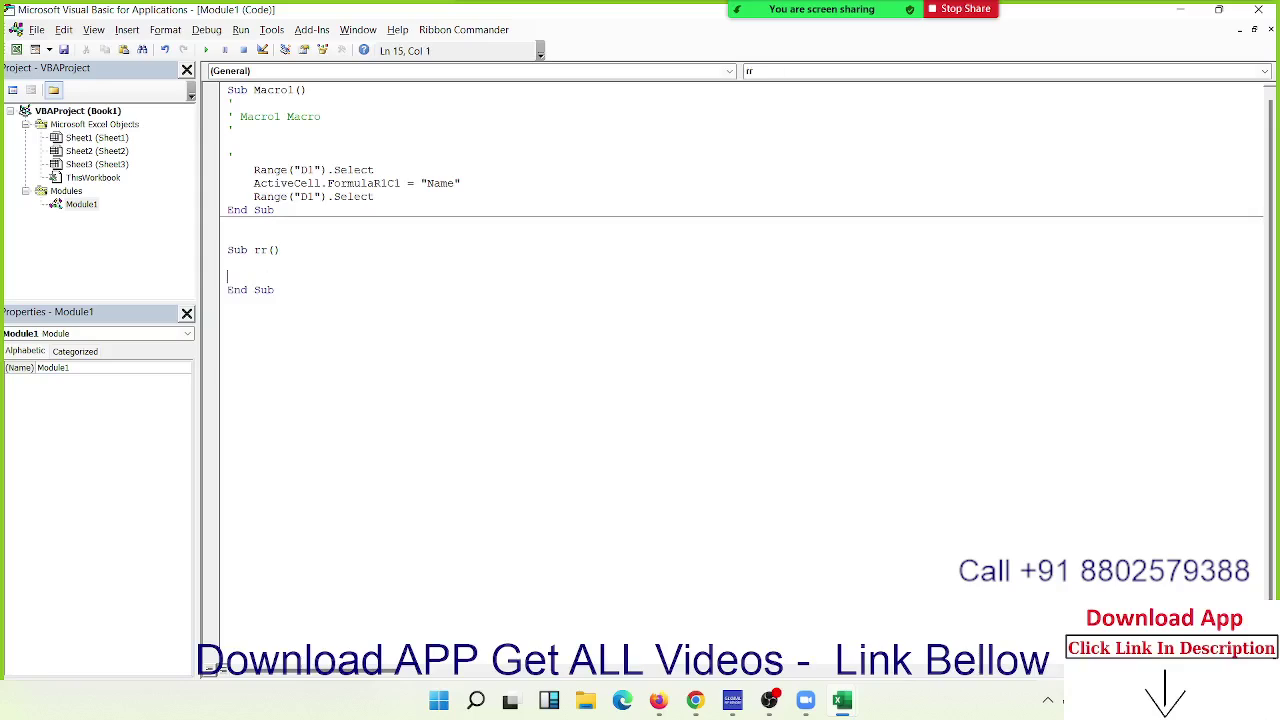
pyautogui.write('range')
pyautogui.write('("A')
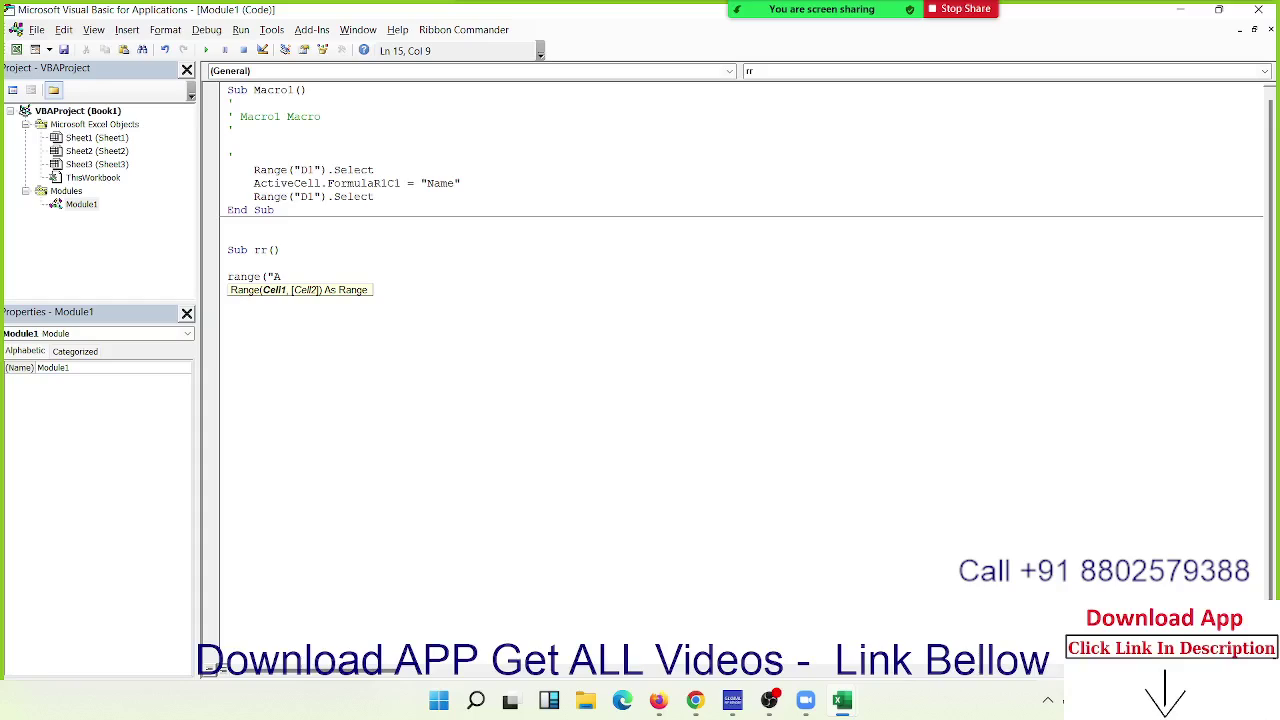
pyautogui.write('1"')
pyautogui.write(').v = ')
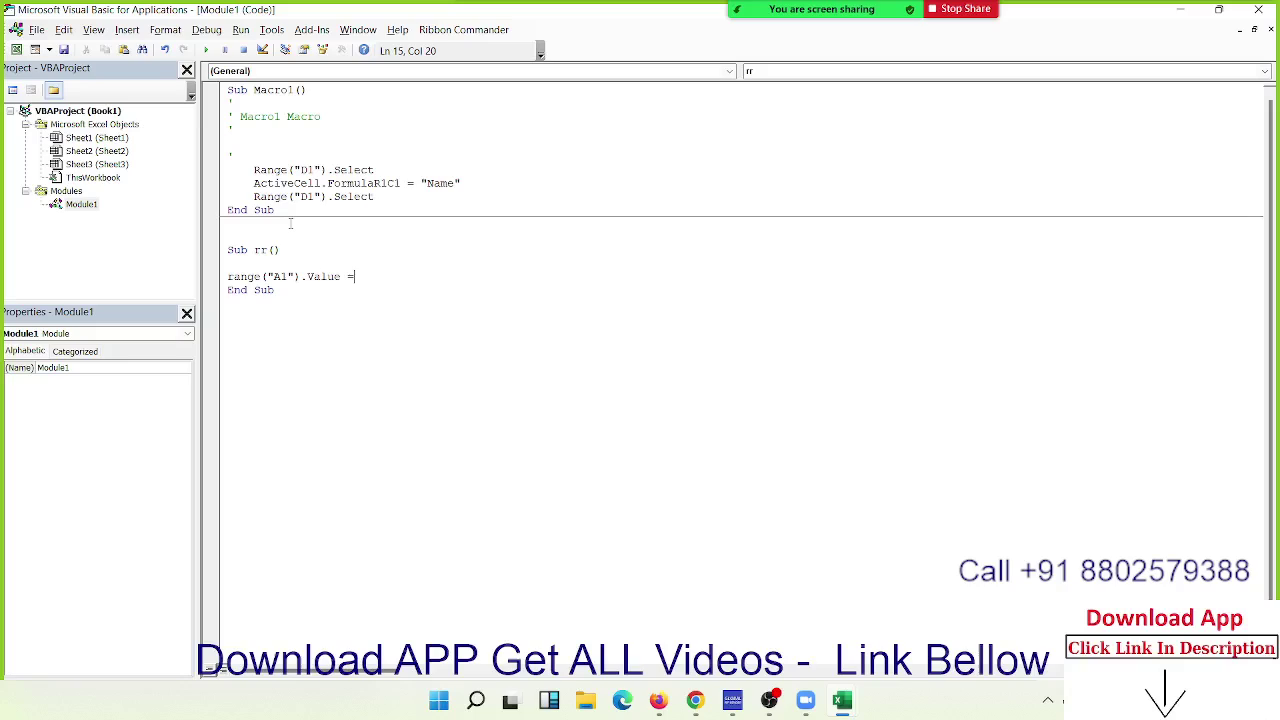
pyautogui.write('Name')
pyautogui.write('"')
pyautogui.press('Return')
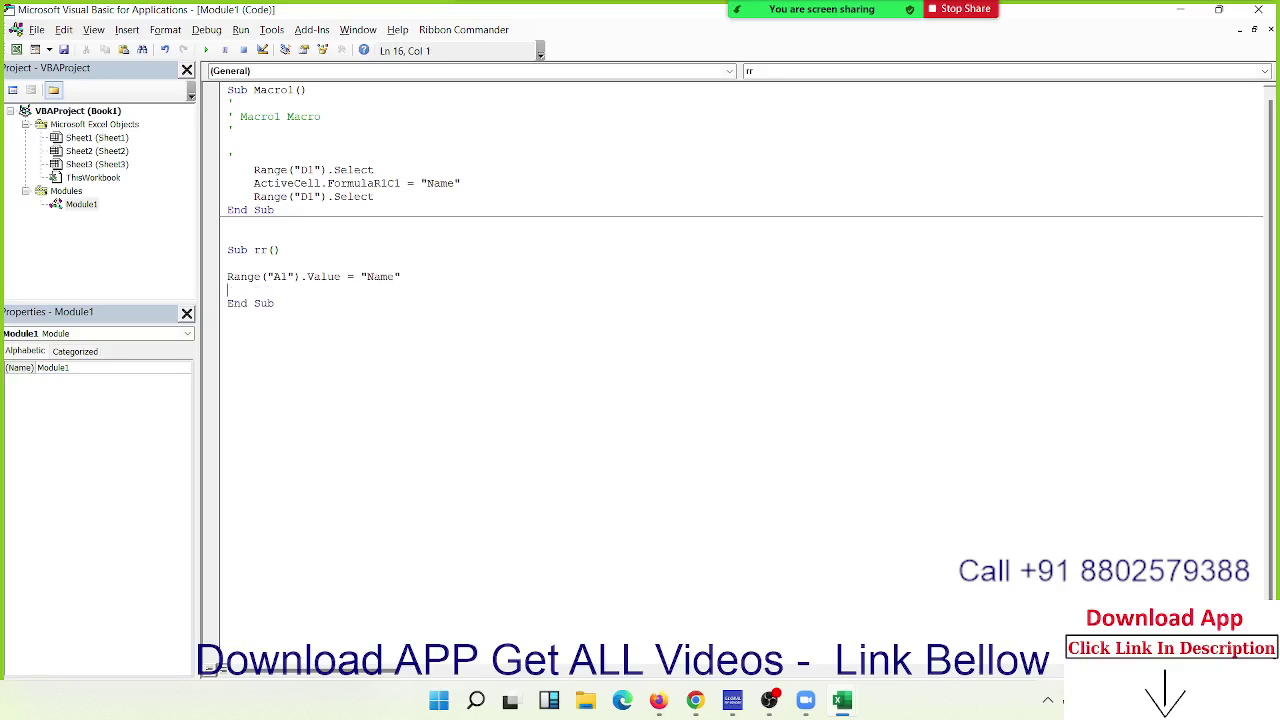
pyautogui.moveTo(276, 210); pyautogui.dragTo(264, 170)
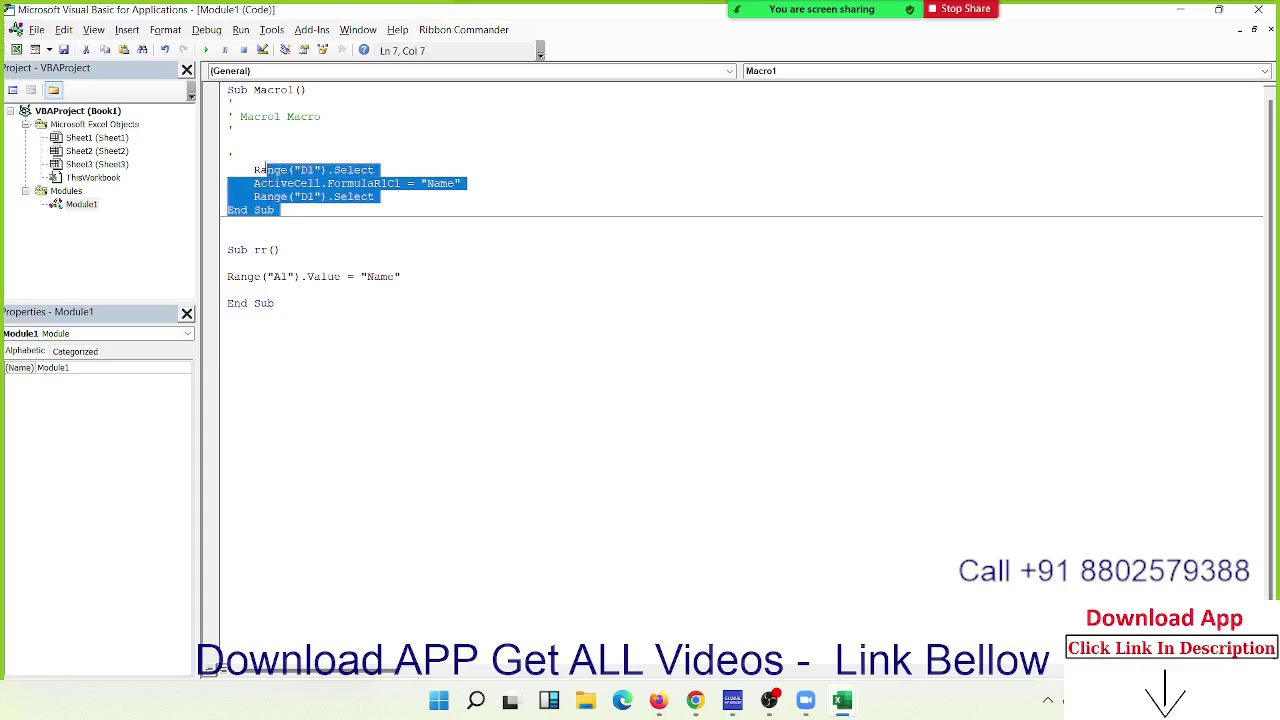
pyautogui.moveTo(247, 302); pyautogui.dragTo(228, 276)
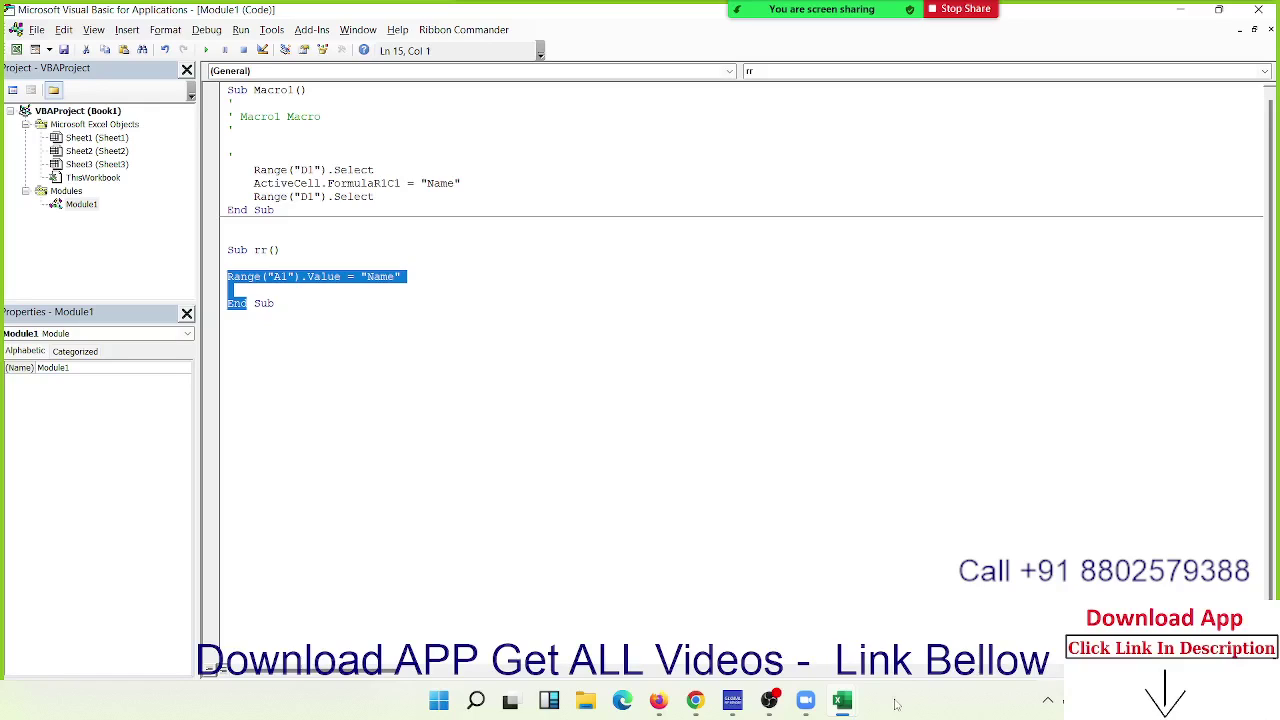
# Step: Return to Book1 and clear the Name entry from cell D1
pyautogui.click(845, 703)
pyautogui.click(788, 679)
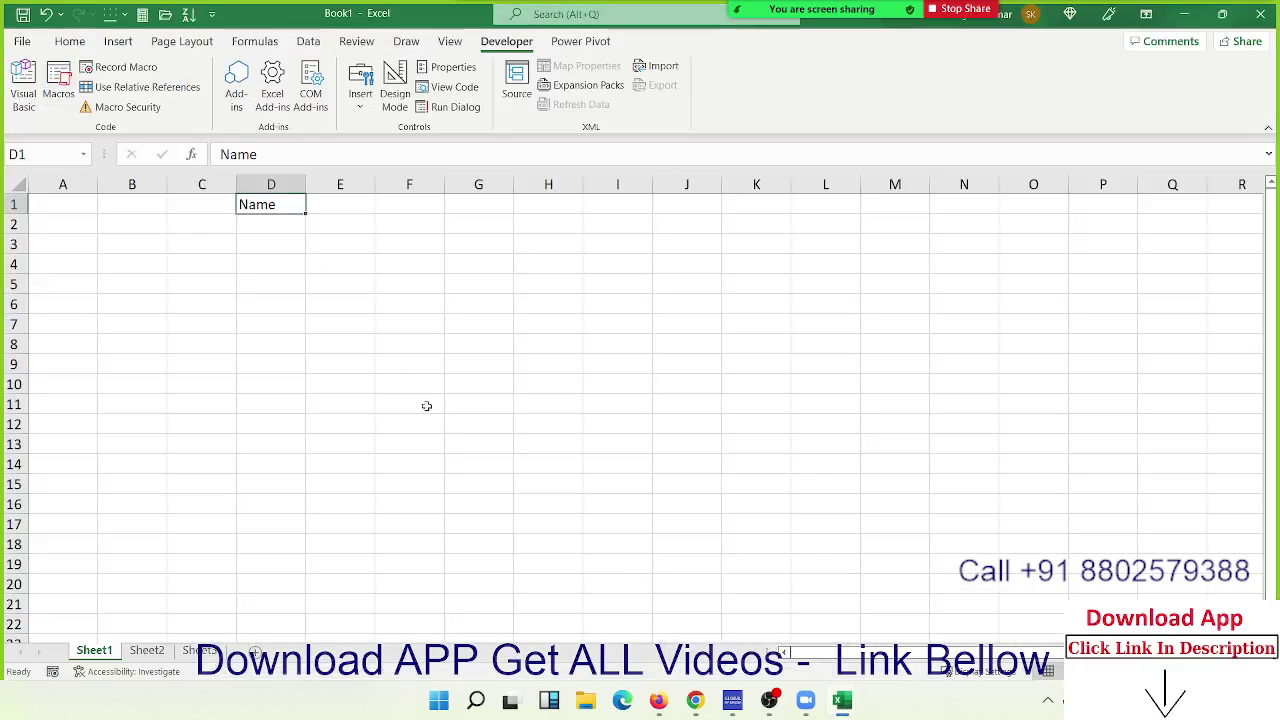
pyautogui.press('Delete')
pyautogui.click(400, 385)
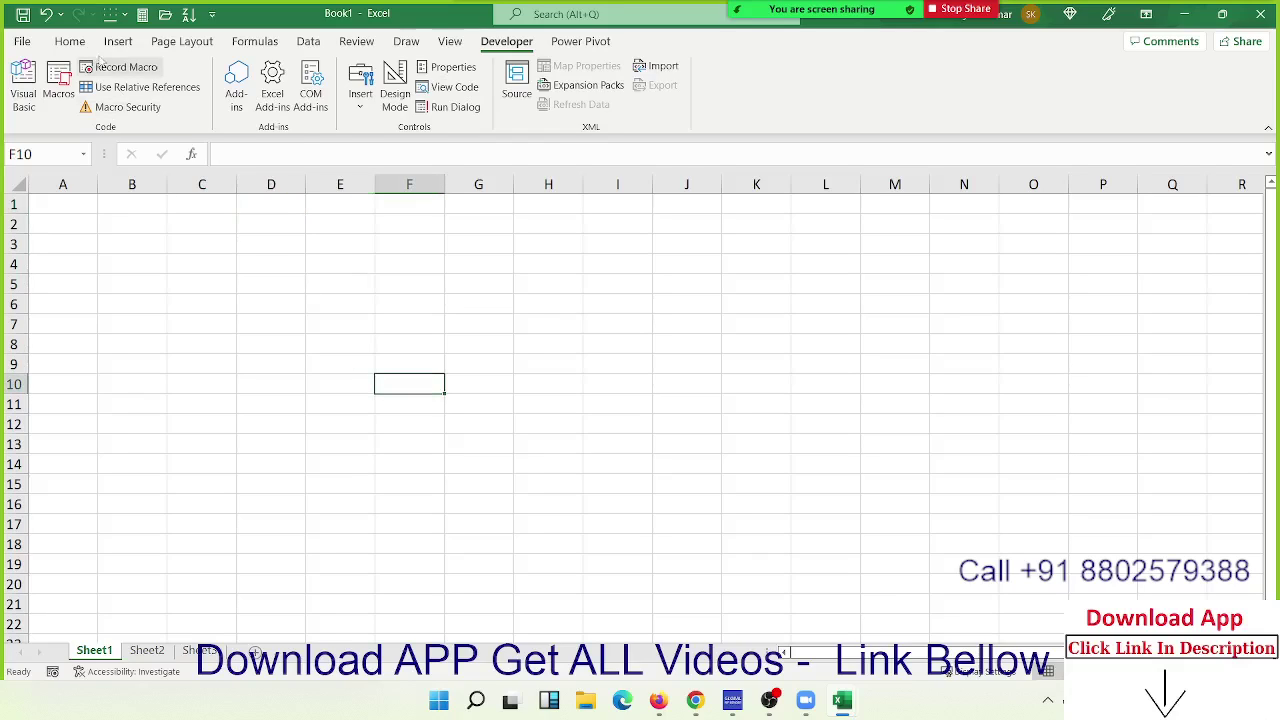
# Step: Run Macro1 from the Developer Macros list, refilling D1 with 'Name'
pyautogui.click(70, 41)
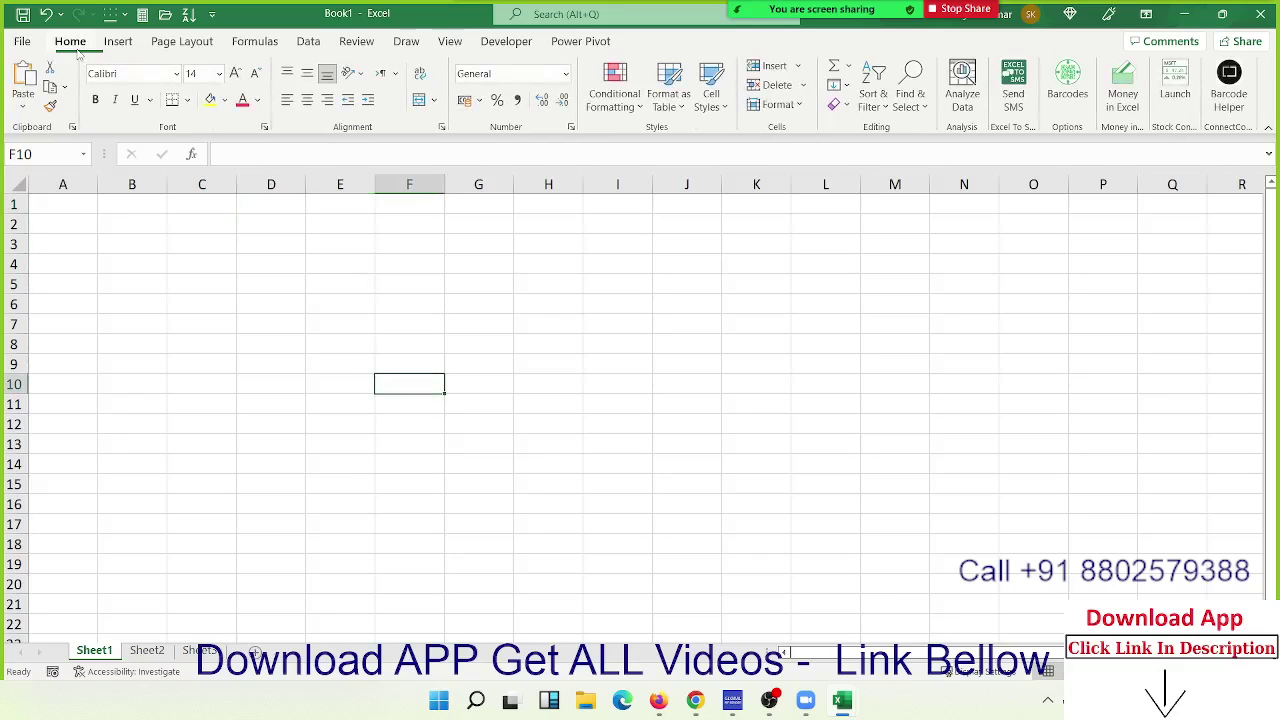
pyautogui.click(506, 41)
pyautogui.click(58, 90)
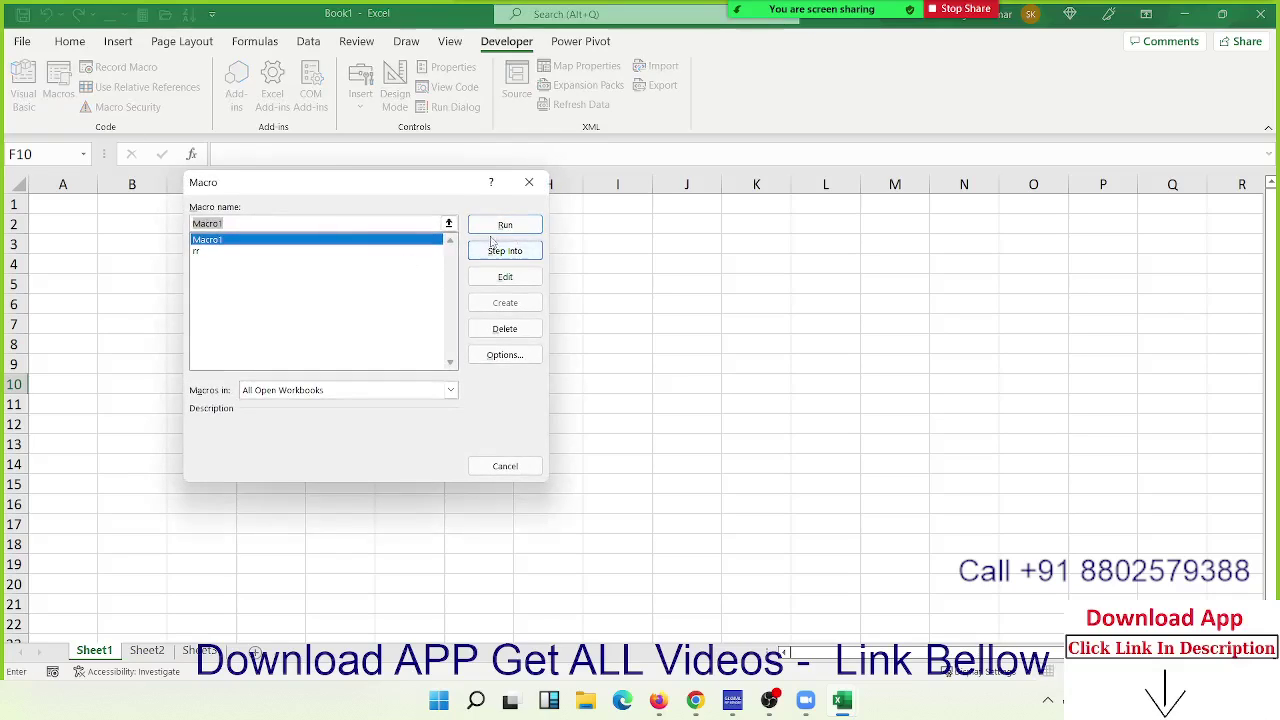
pyautogui.click(504, 222)
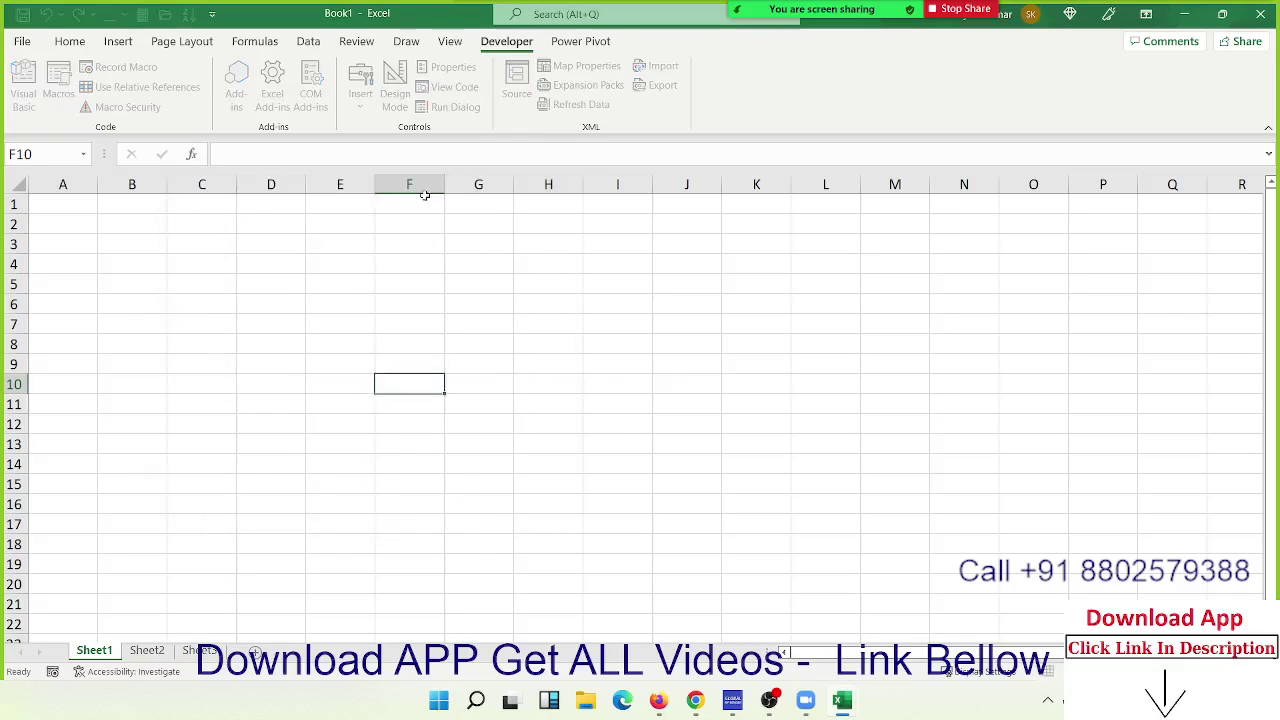
pyautogui.click(268, 228)
# Step: Run the rr macro so cell A1 shows 'Name'
pyautogui.click(68, 106)
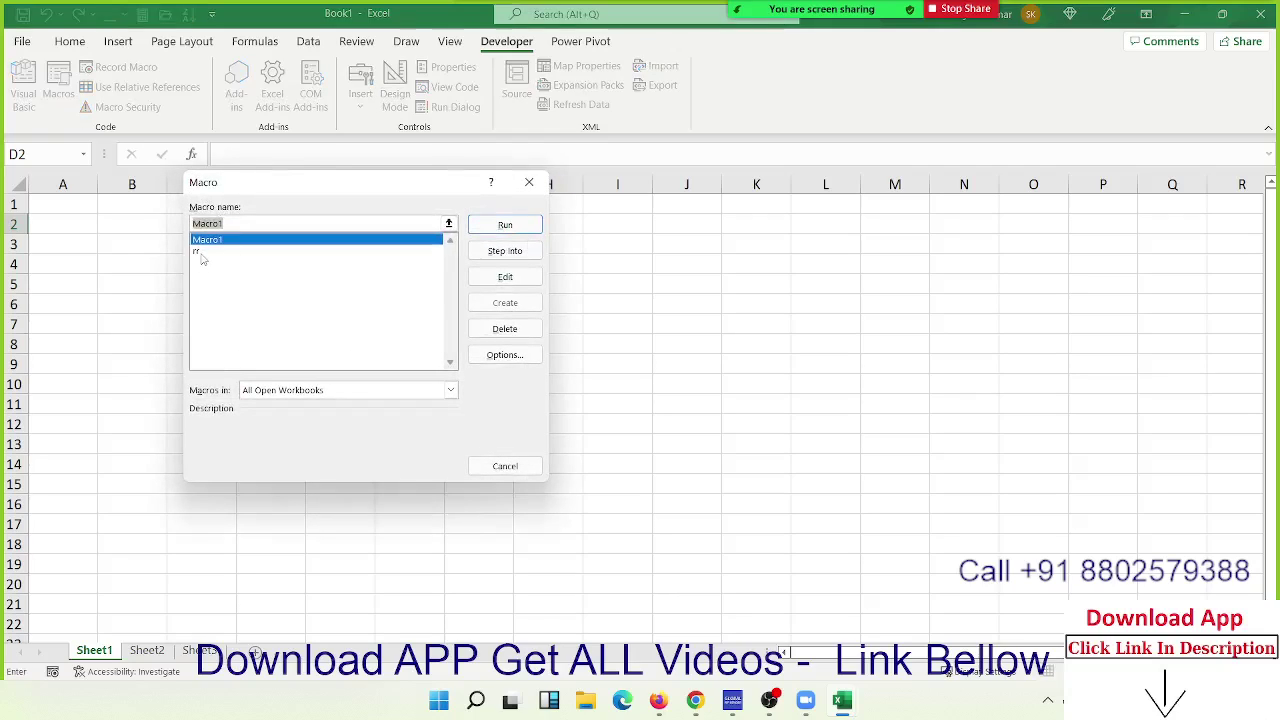
pyautogui.click(206, 251)
pyautogui.click(505, 226)
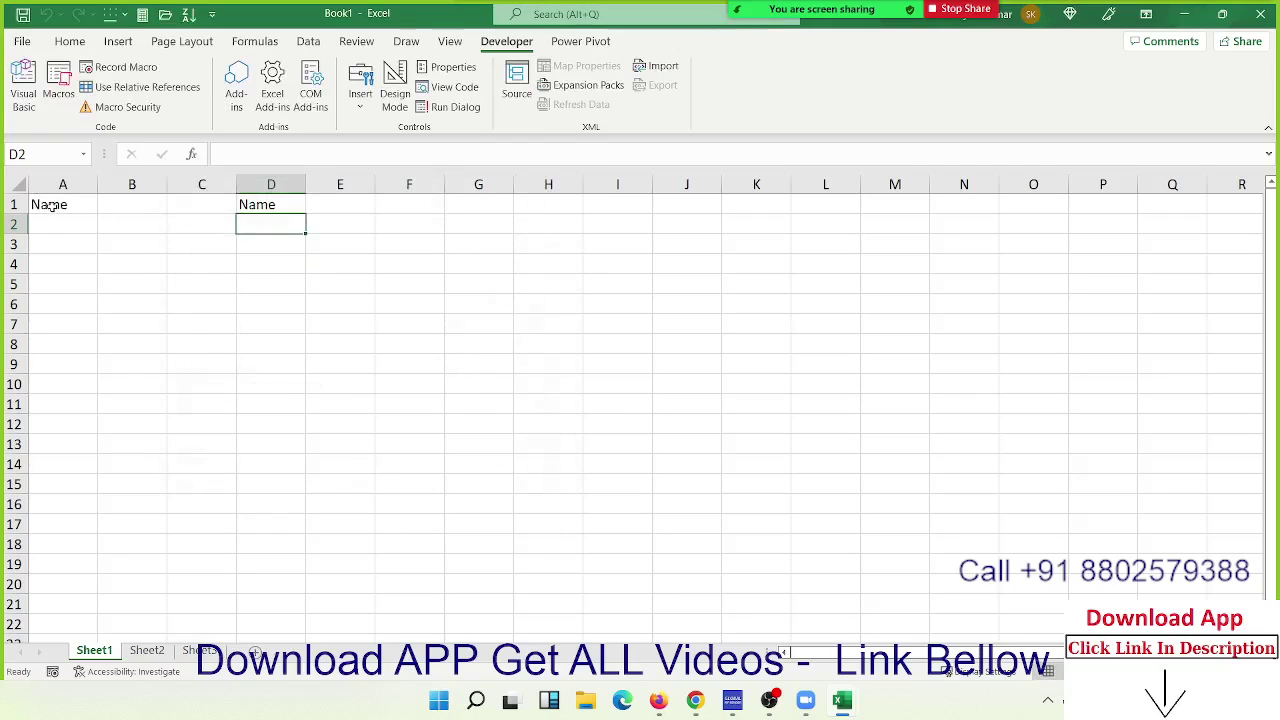
pyautogui.click(66, 205)
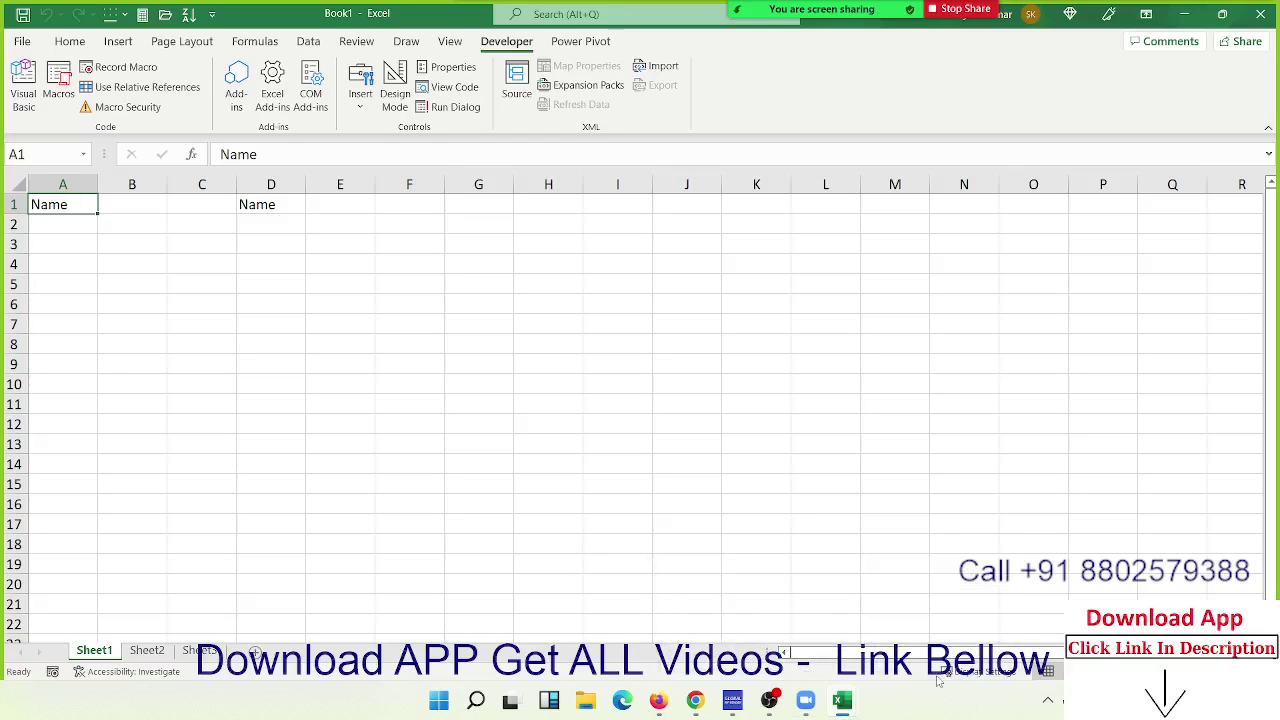
pyautogui.moveTo(842, 700)
pyautogui.click(890, 630)
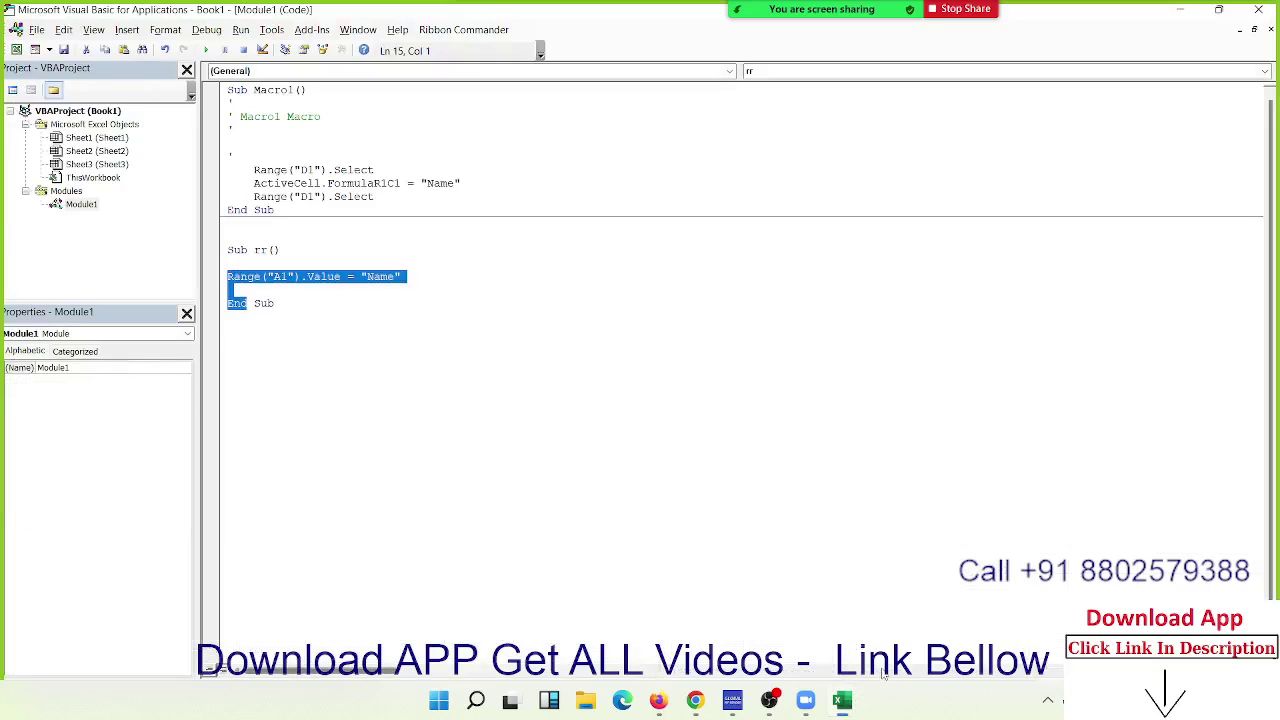
pyautogui.moveTo(326, 405); pyautogui.dragTo(247, 170)
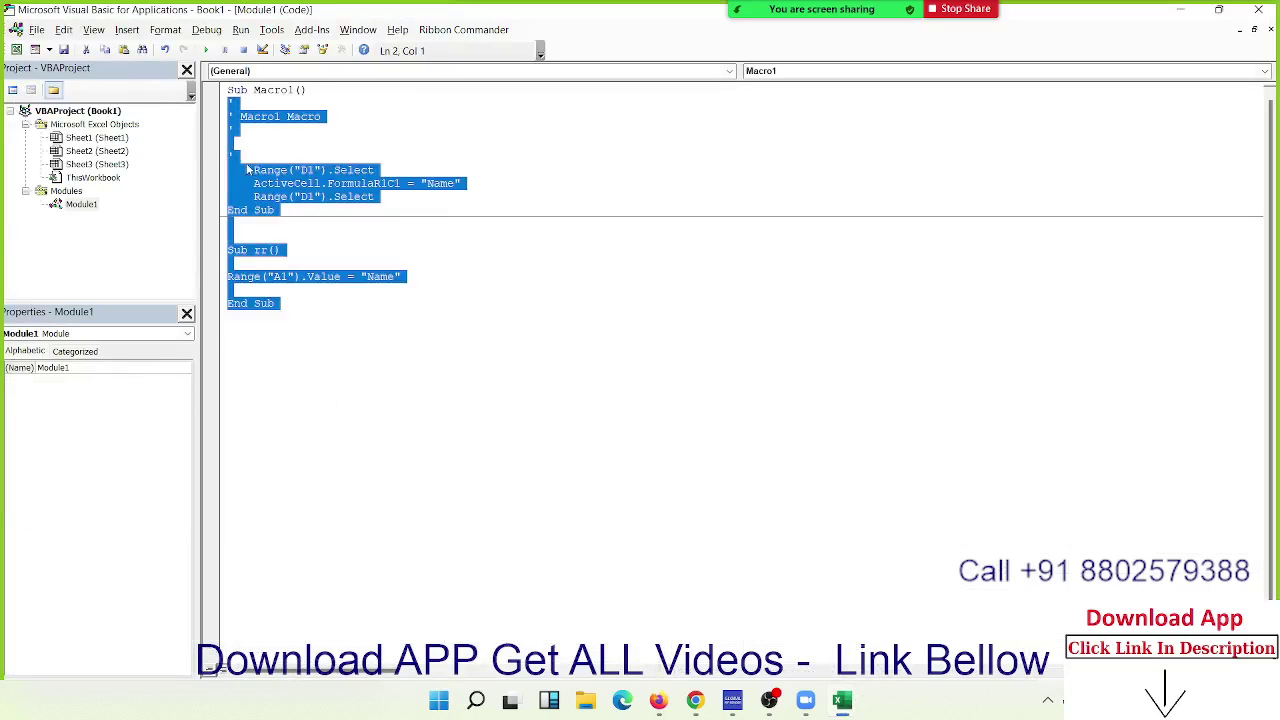
pyautogui.click(738, 198)
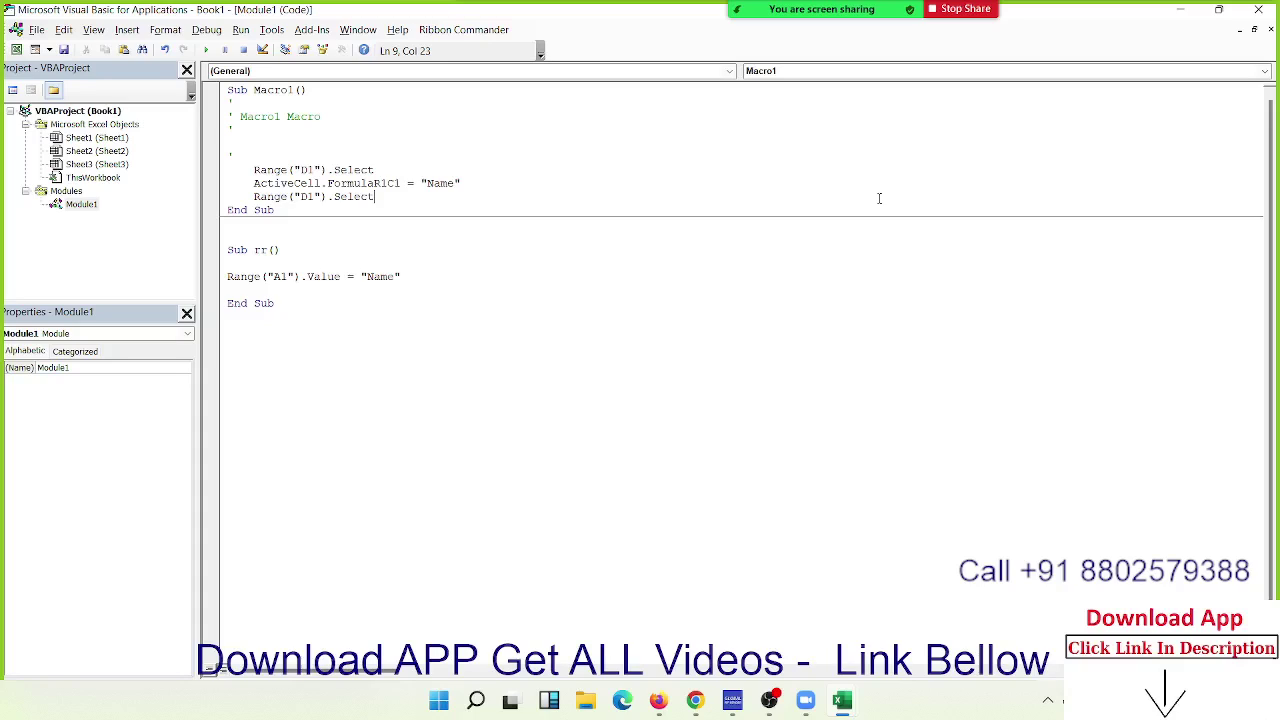
pyautogui.click(715, 22)
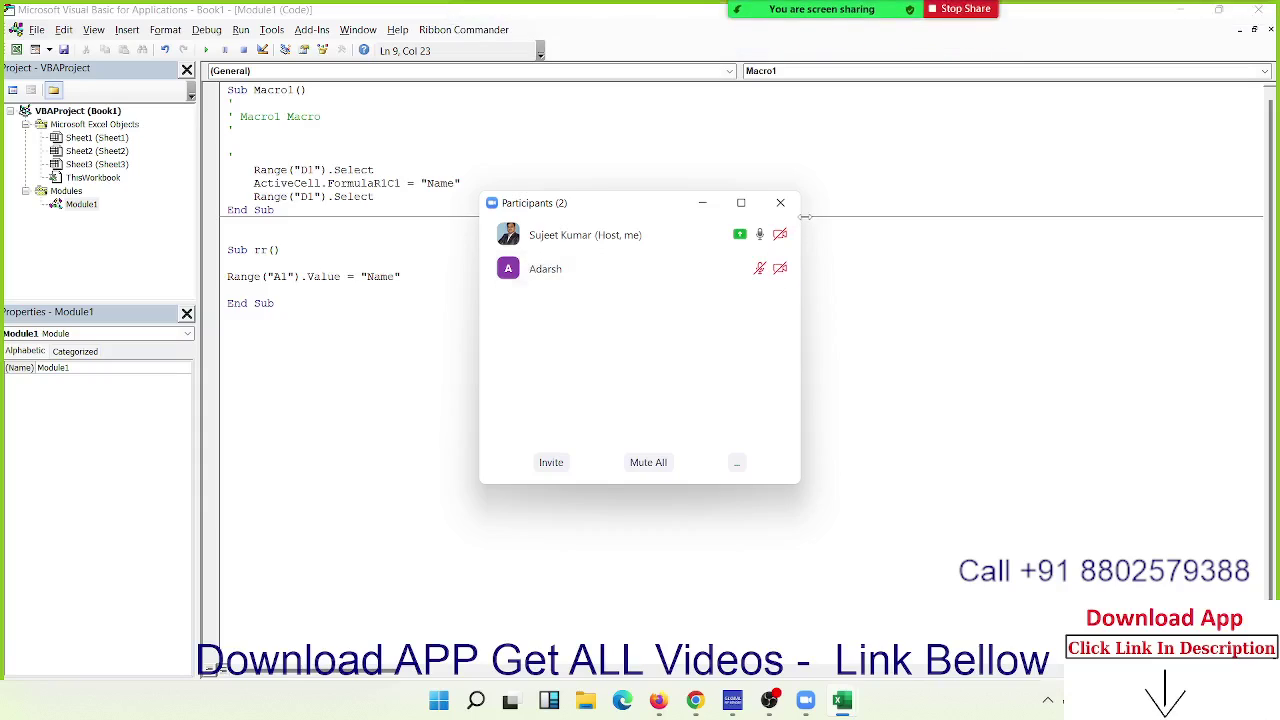
pyautogui.click(780, 202)
pyautogui.click(443, 206)
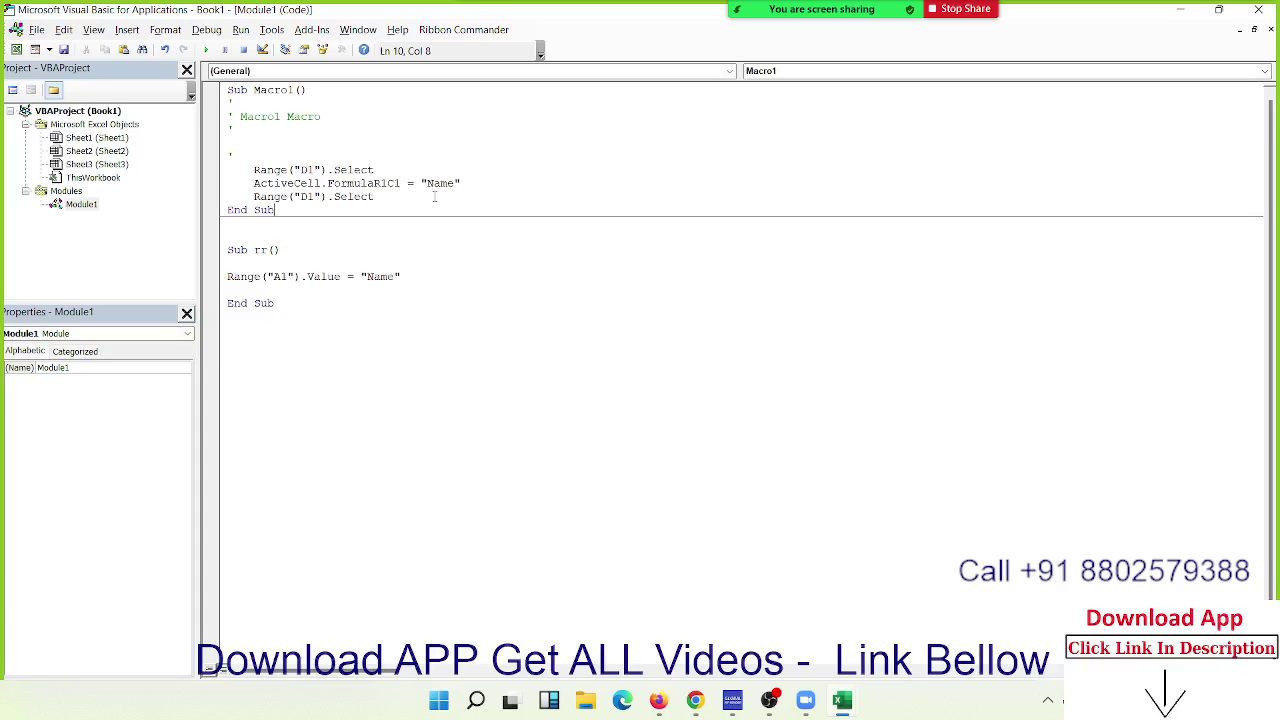
pyautogui.moveTo(434, 196); pyautogui.dragTo(304, 150)
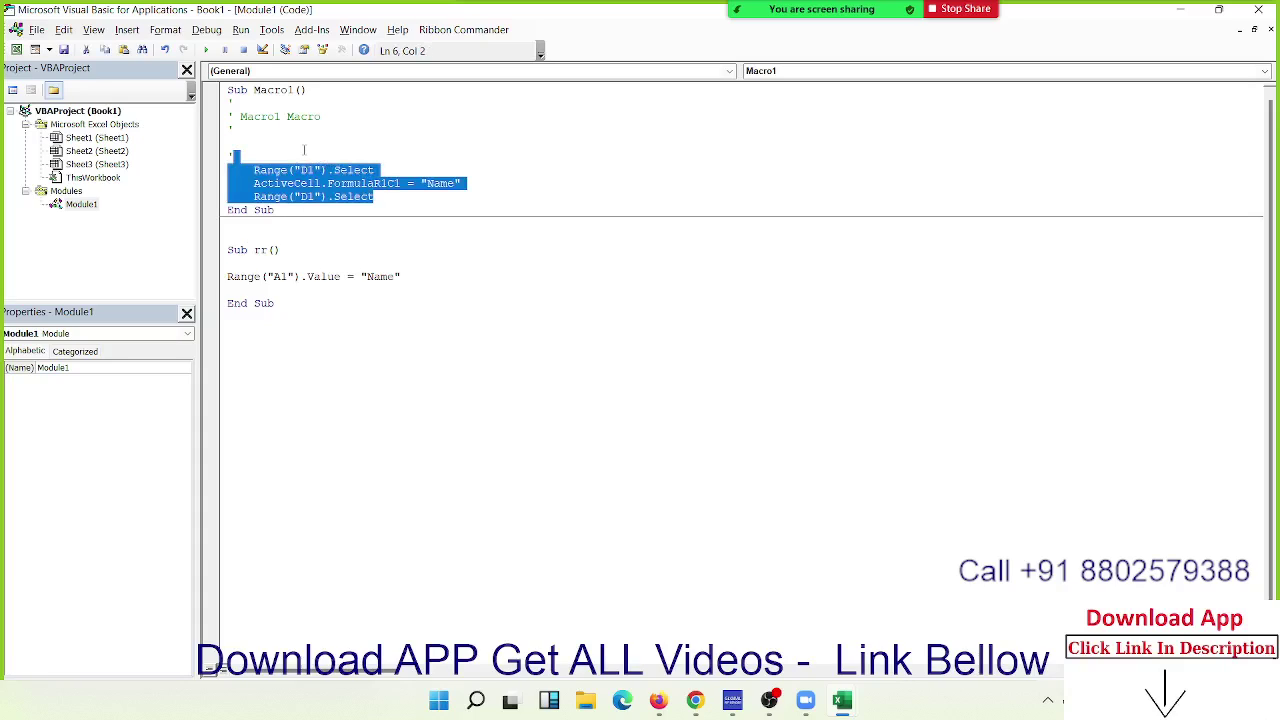
pyautogui.click(218, 280)
pyautogui.click(218, 286)
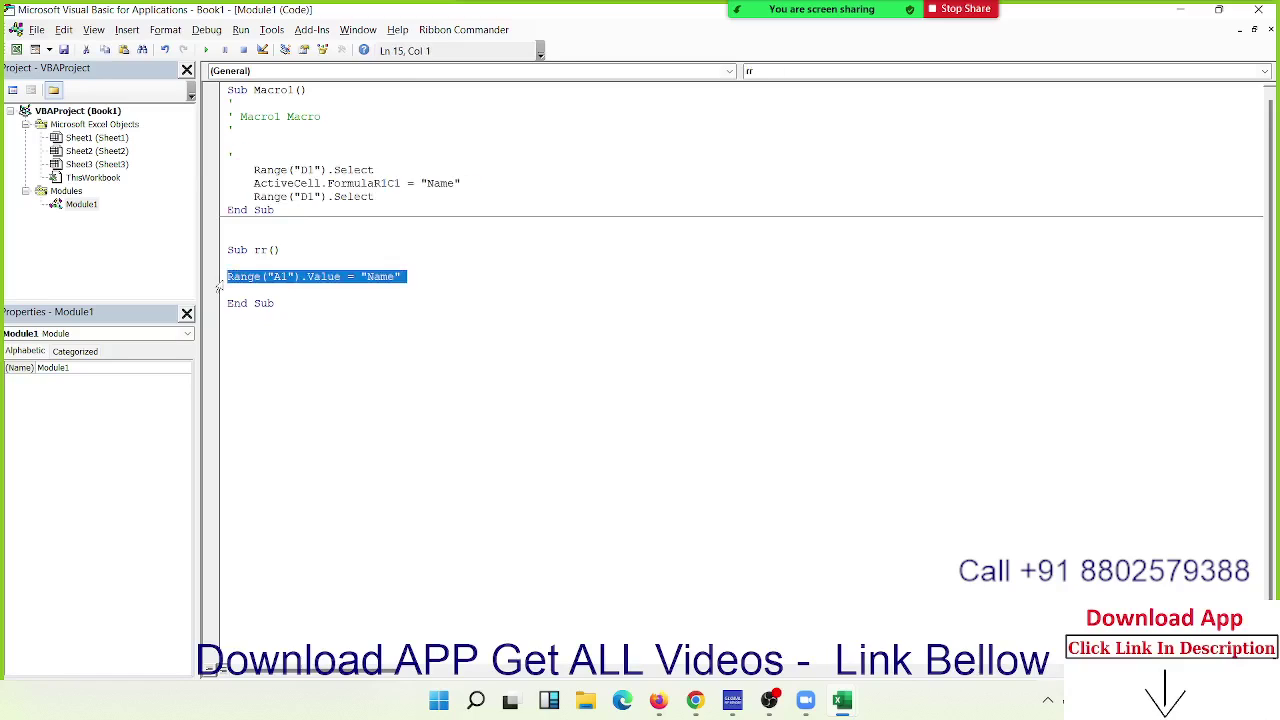
pyautogui.click(728, 16)
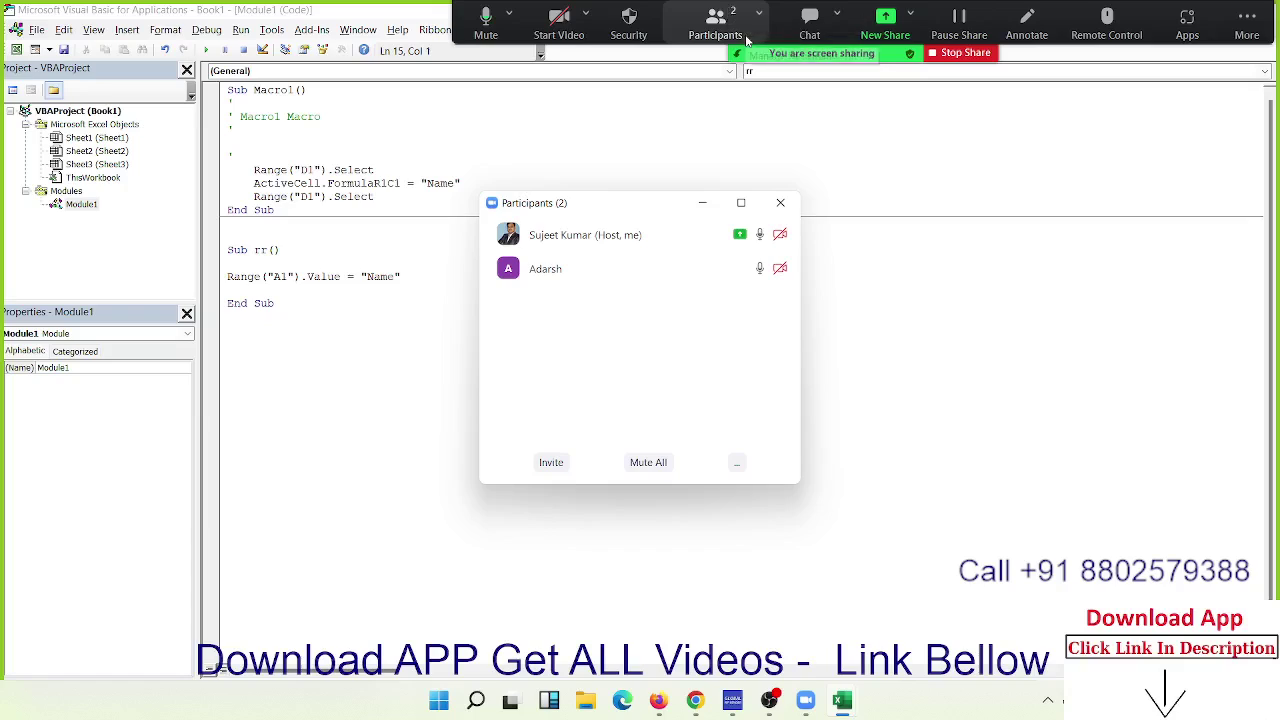
pyautogui.moveTo(734, 229)
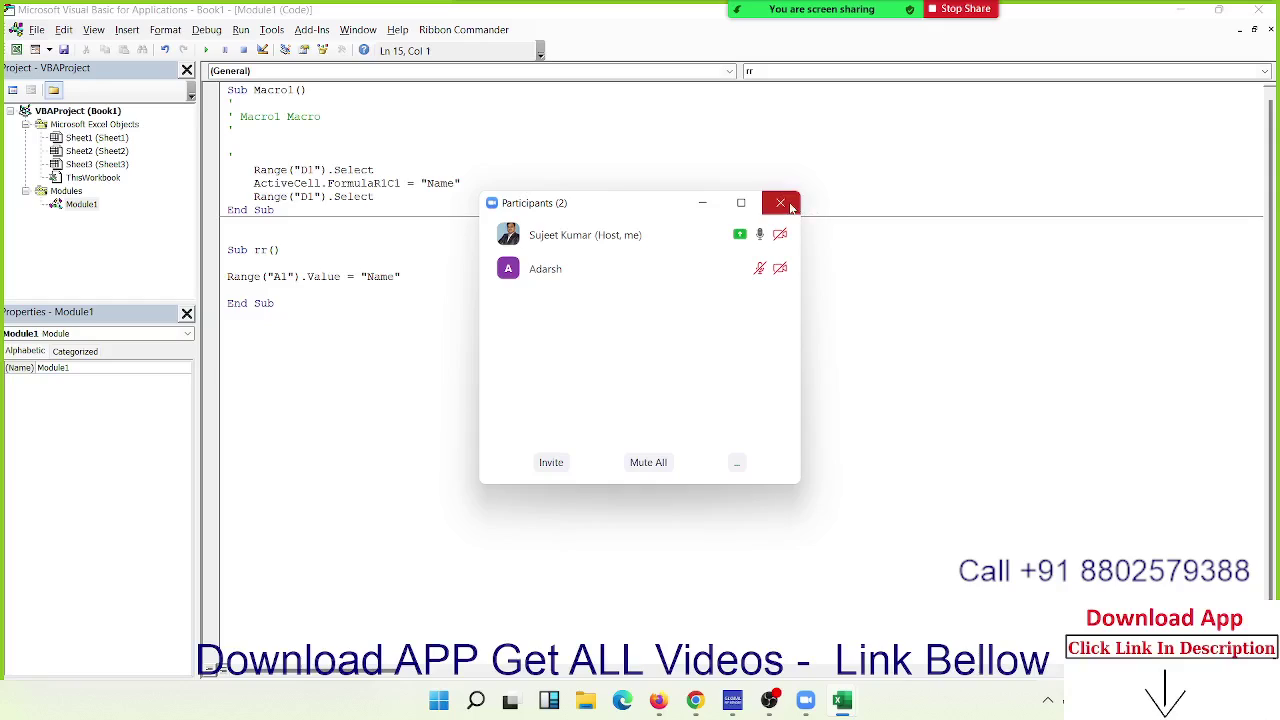
pyautogui.click(780, 202)
pyautogui.moveTo(428, 200); pyautogui.dragTo(266, 158)
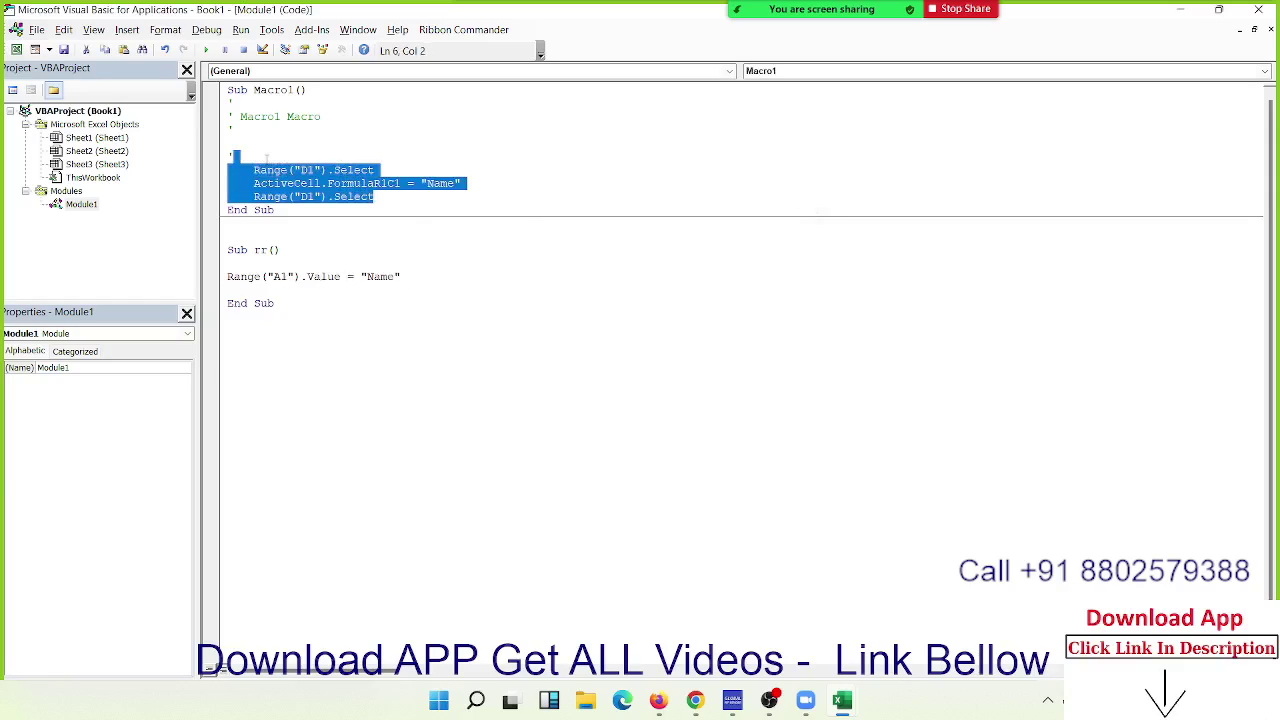
pyautogui.doubleClick(230, 276)
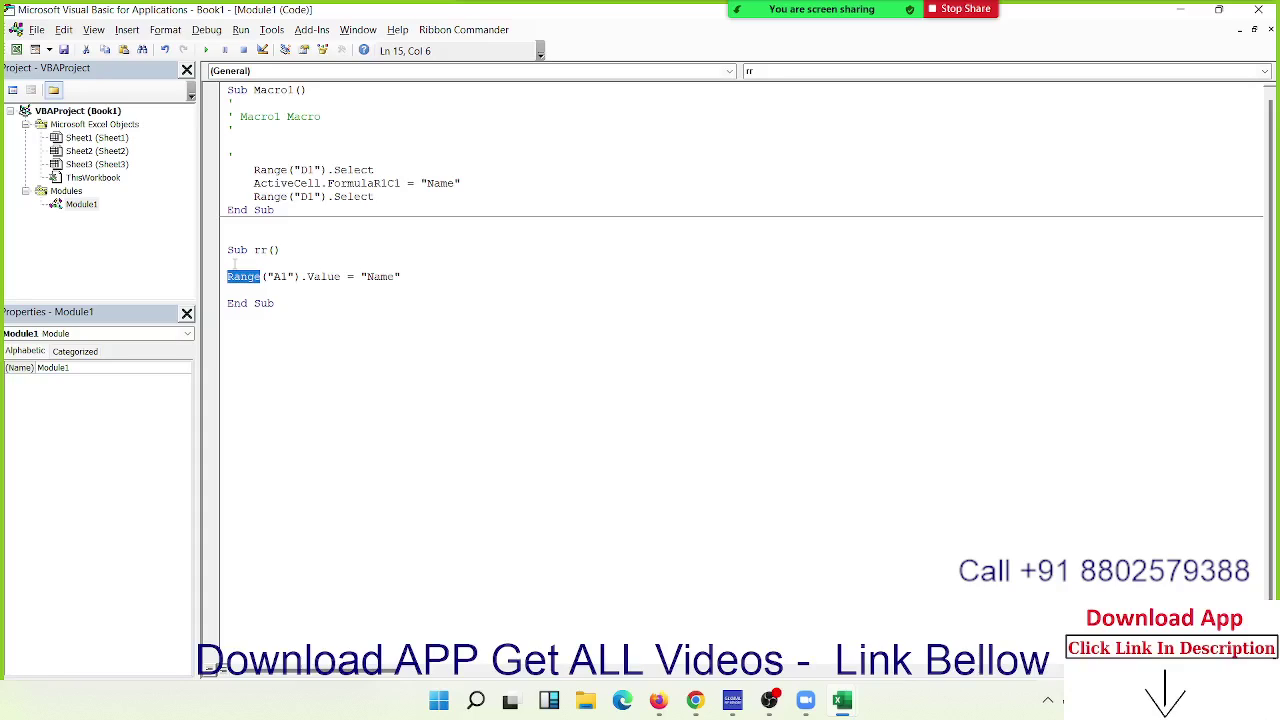
pyautogui.press('Down')
pyautogui.moveTo(229, 263); pyautogui.dragTo(407, 277)
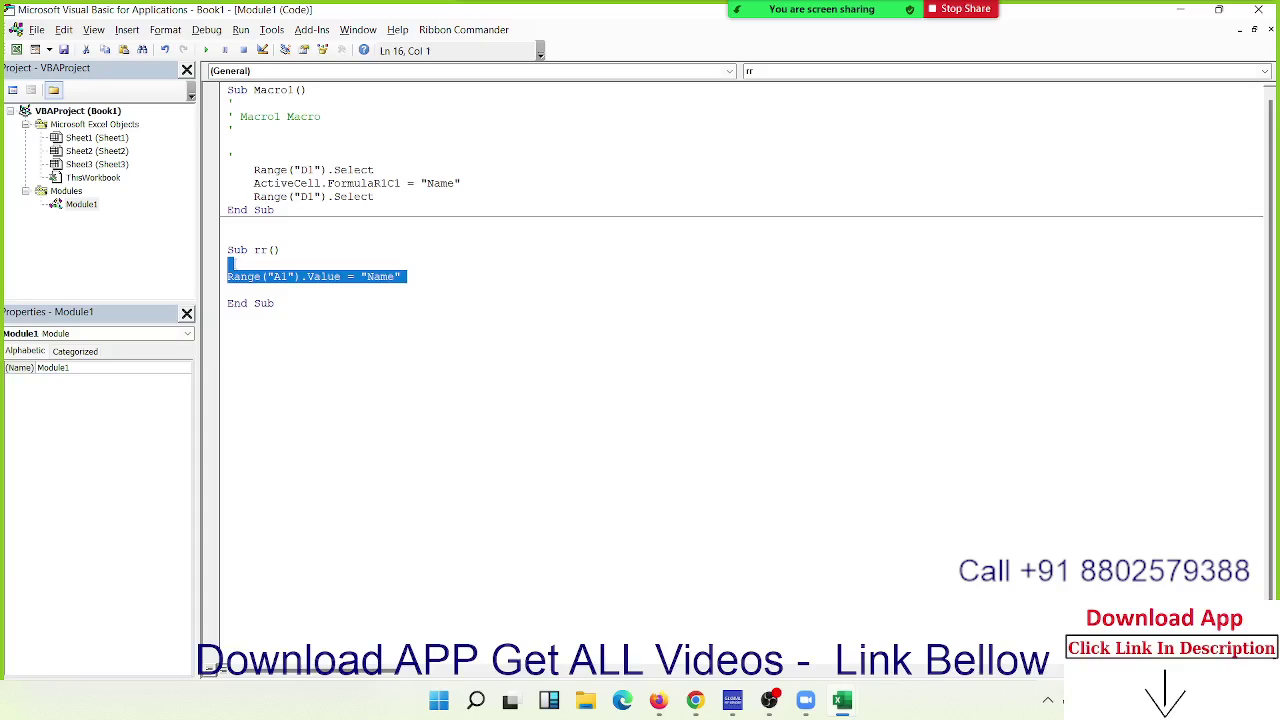
pyautogui.click(234, 262)
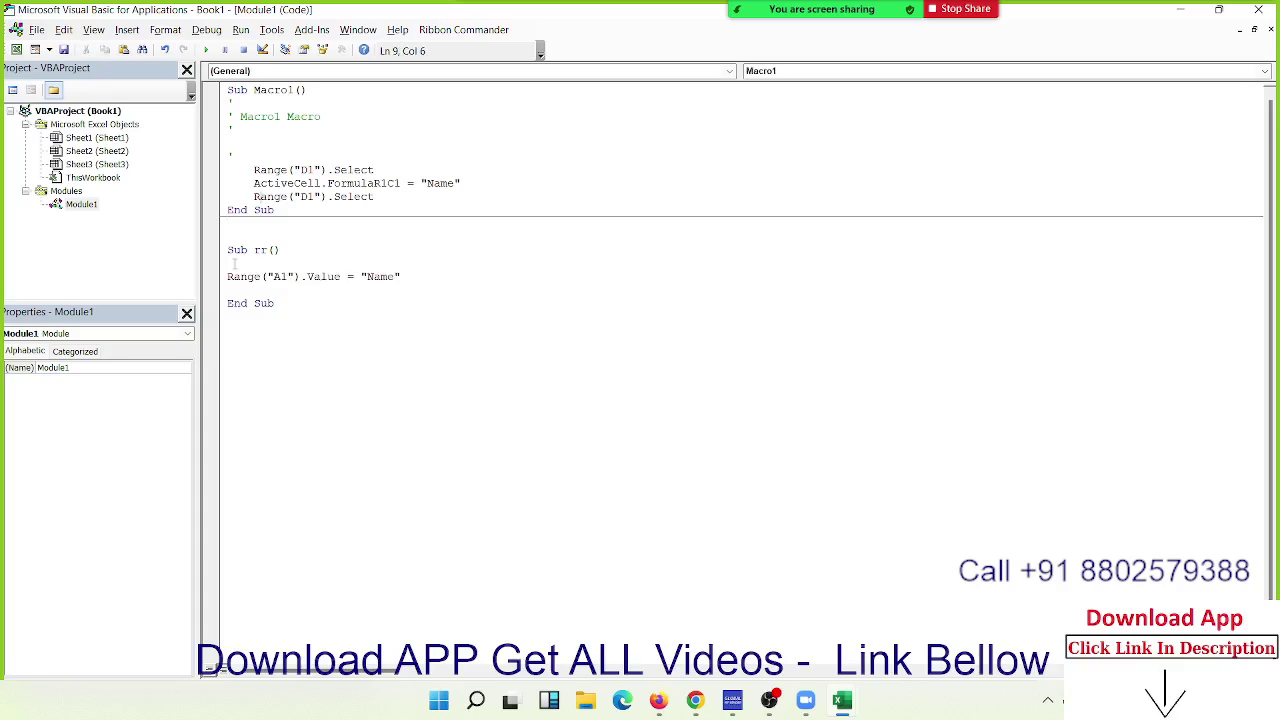
pyautogui.moveTo(258, 170); pyautogui.dragTo(258, 184)
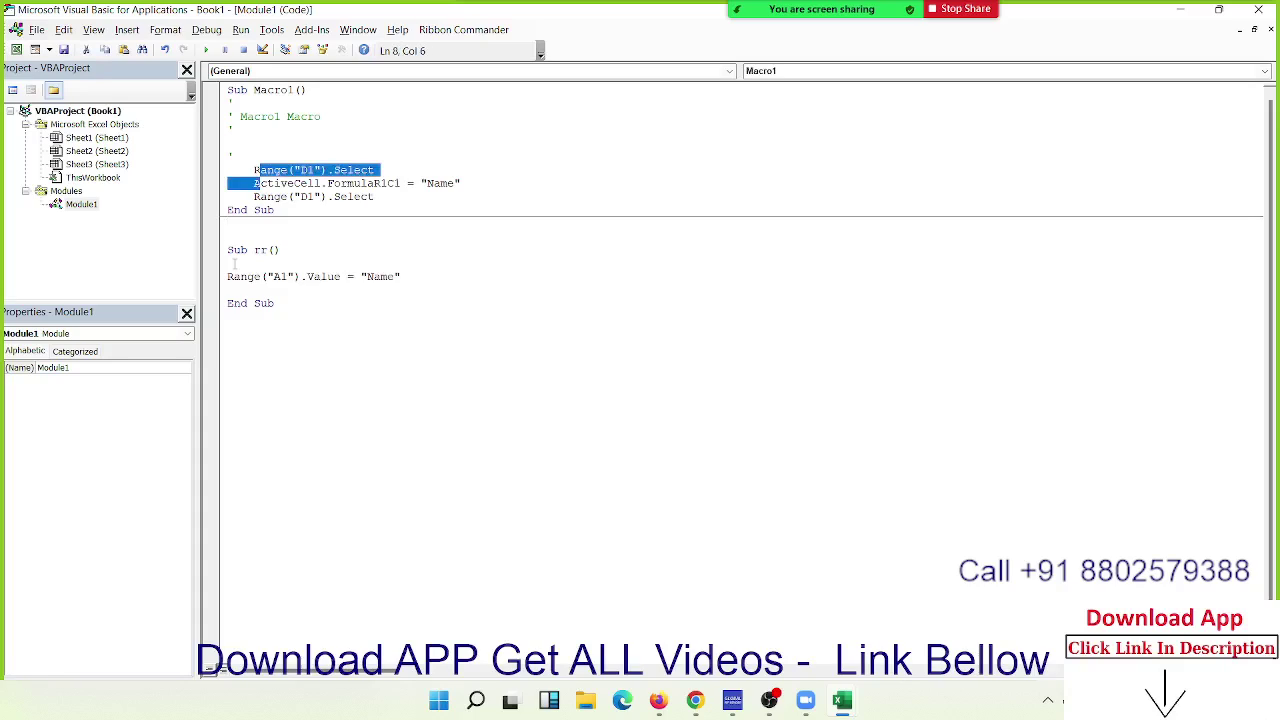
pyautogui.press('Down')
pyautogui.press('Down')
pyautogui.press('Down')
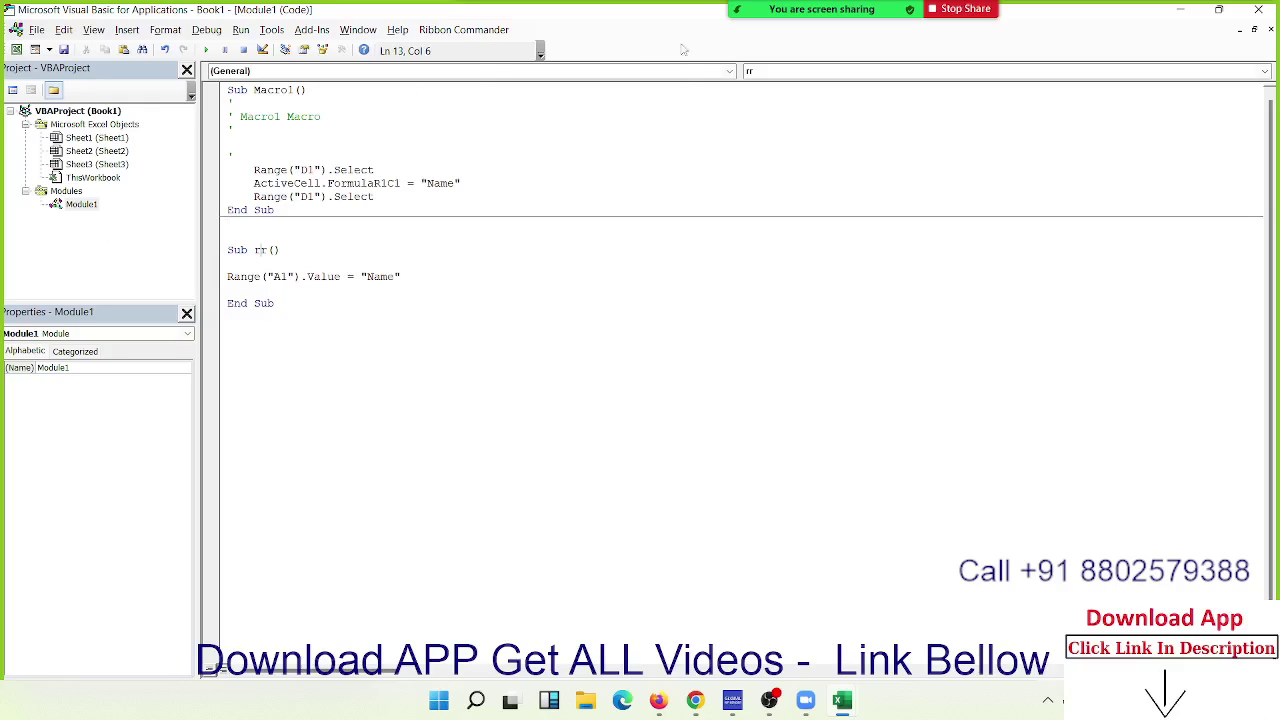
# Step: Minimize the VBA editor and select cell G4 on Sheet1
pyautogui.click(1170, 15)
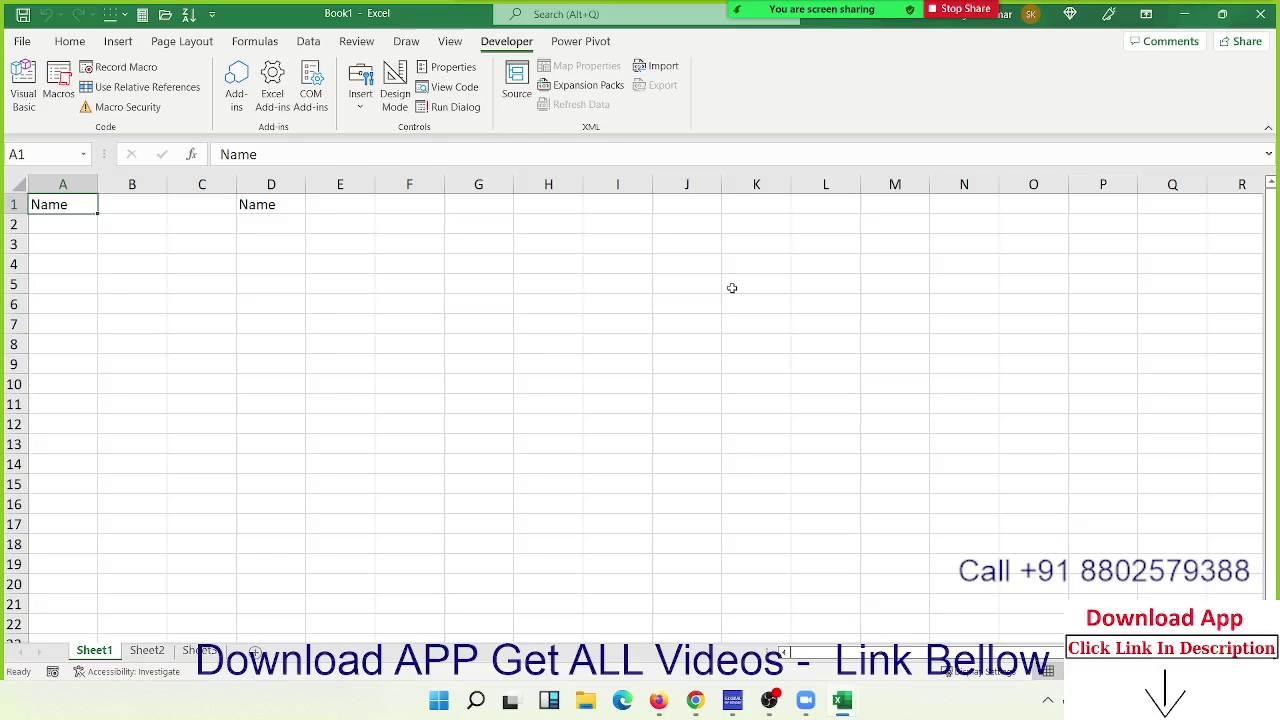
pyautogui.click(450, 265)
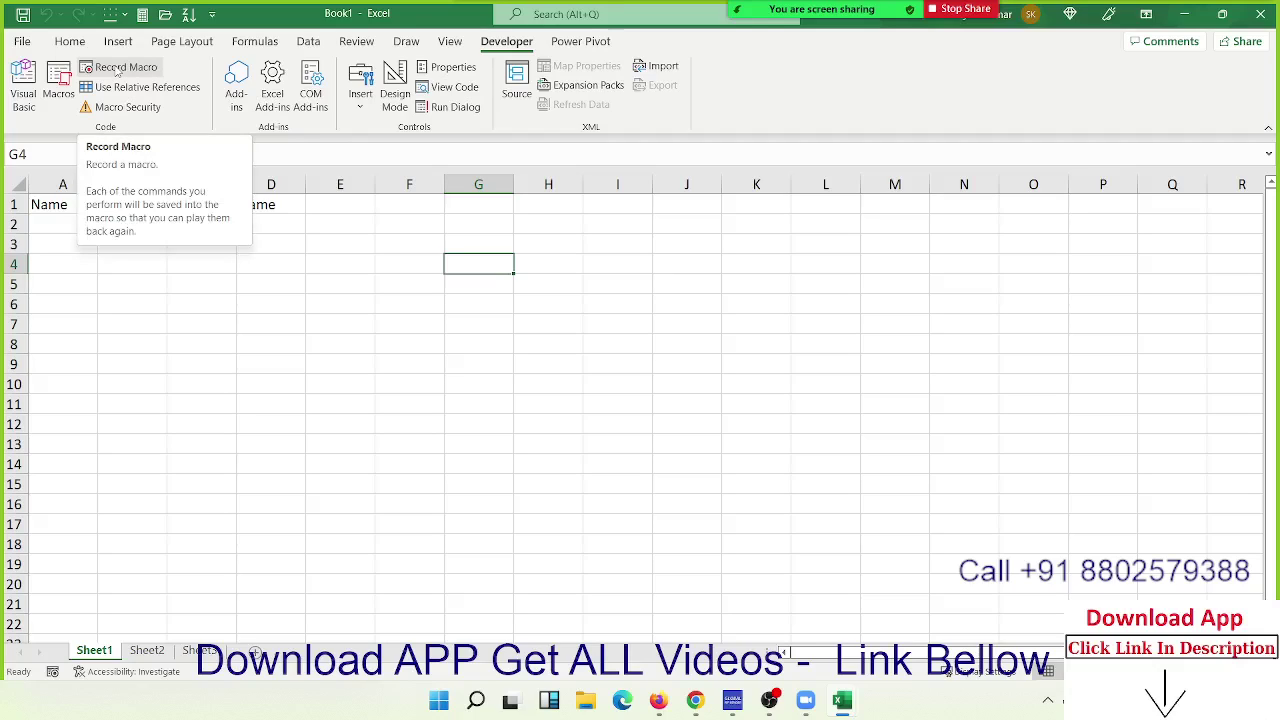
# Step: Record Macro2 copying cell A3 and pasting its values into H4
pyautogui.click(117, 70)
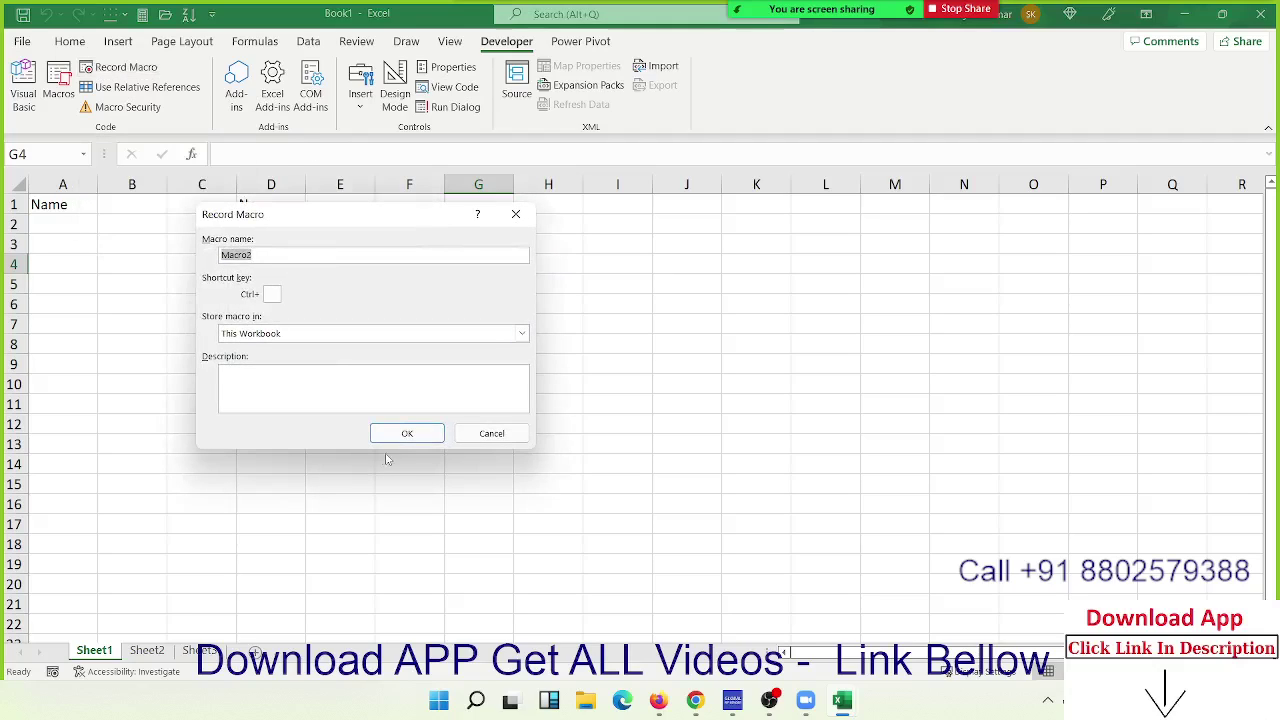
pyautogui.click(402, 432)
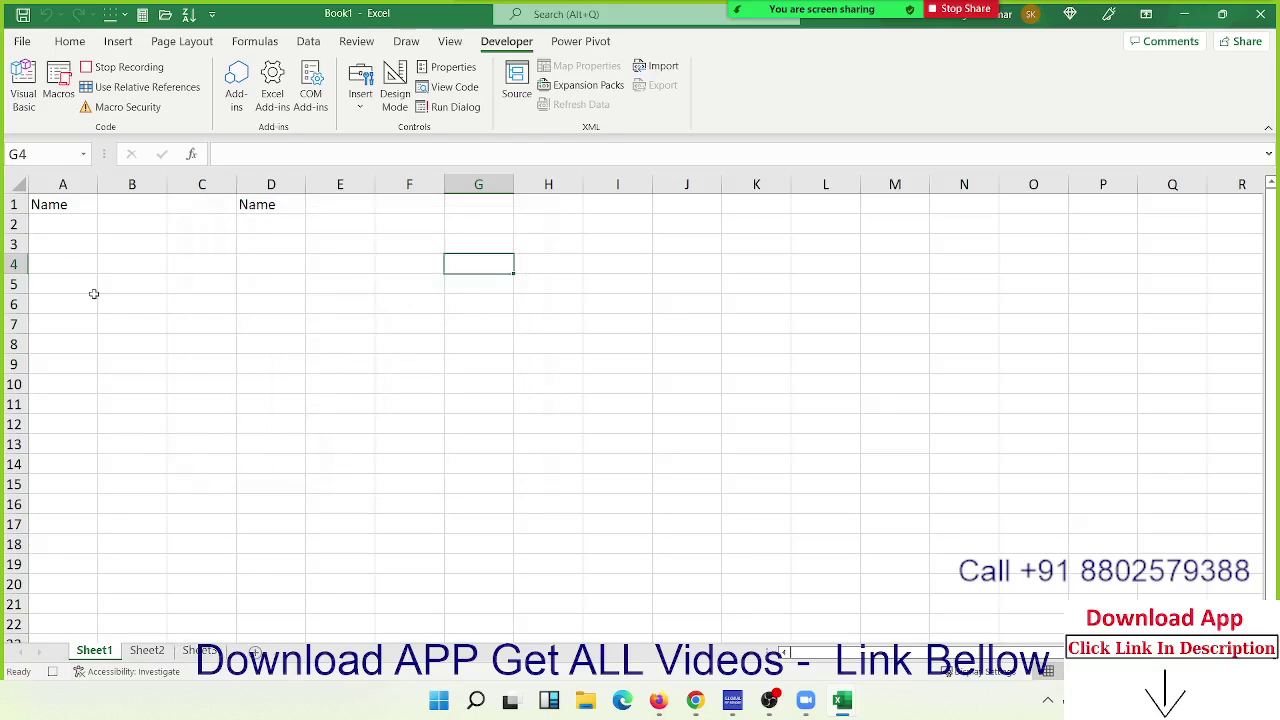
pyautogui.click(73, 247)
pyautogui.hotkey('ctrl', 'c')
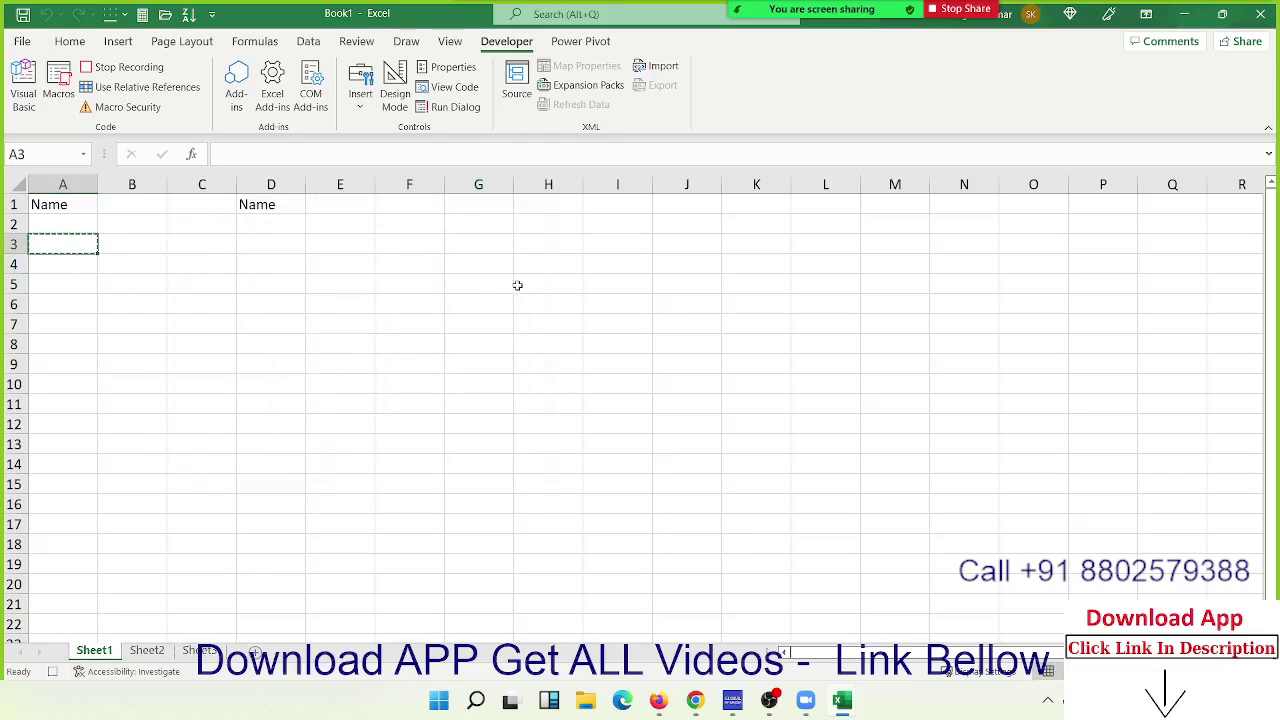
pyautogui.click(548, 265)
pyautogui.rightClick(551, 267)
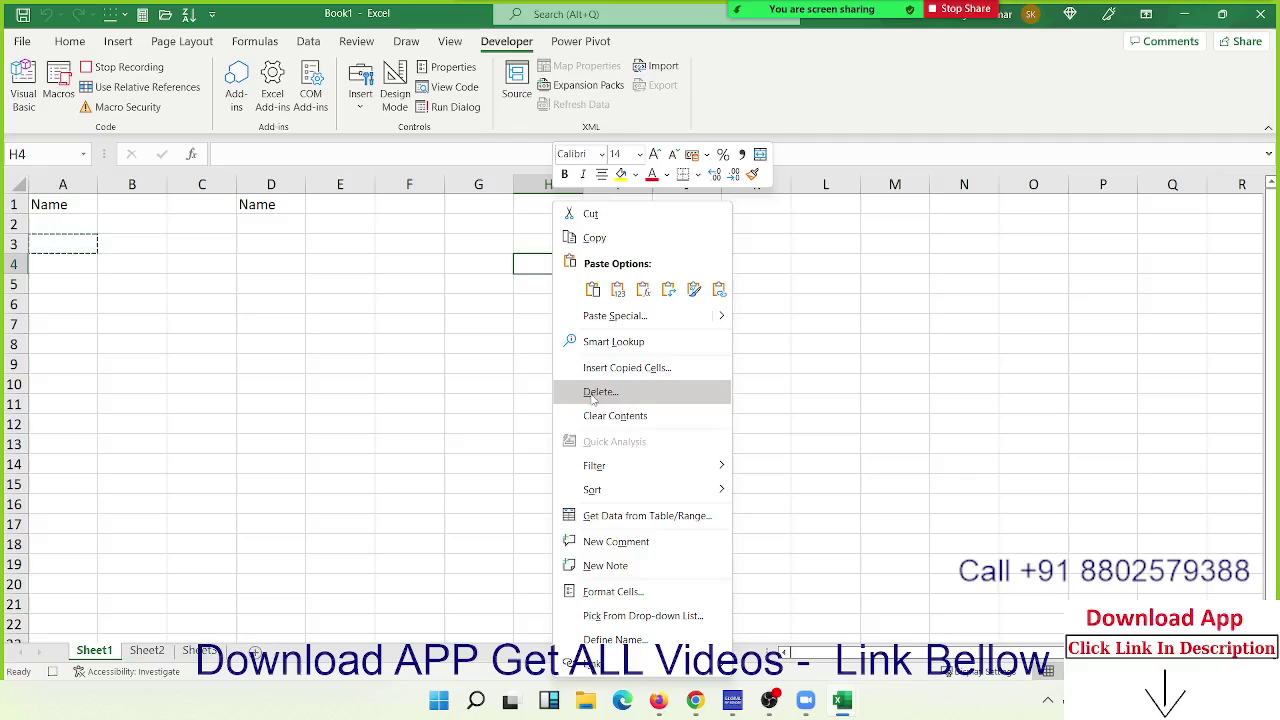
pyautogui.click(617, 289)
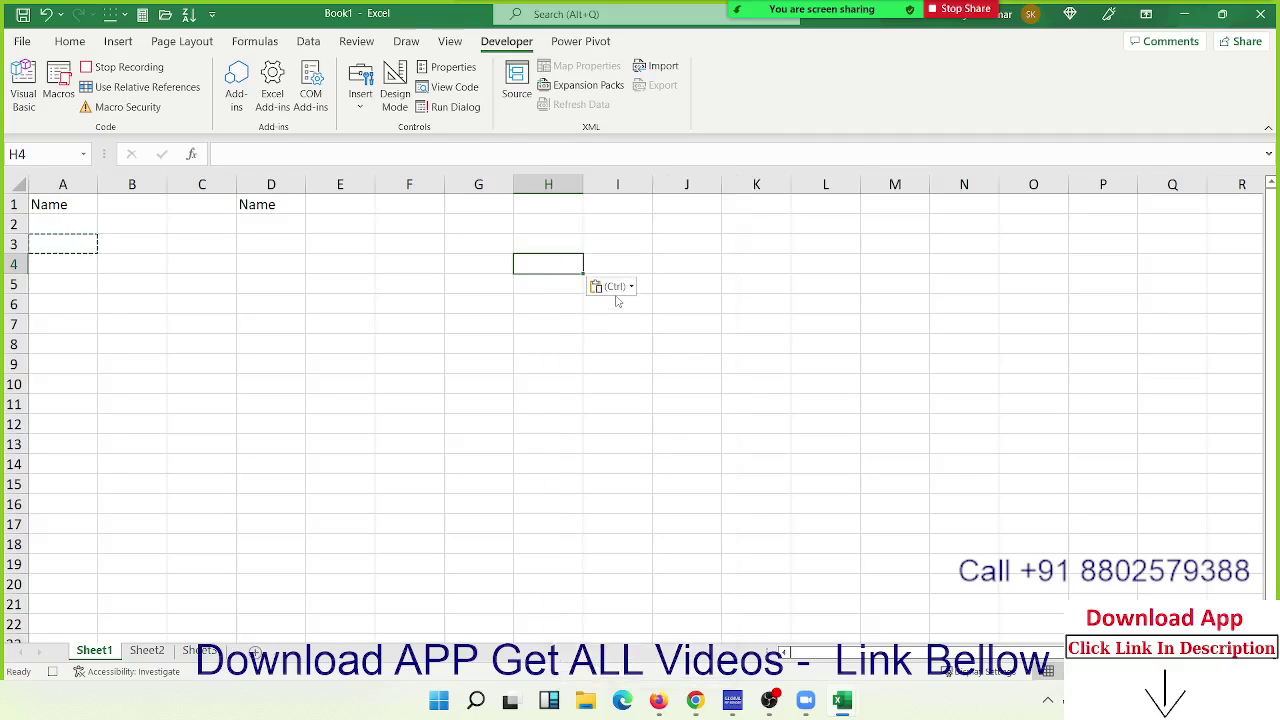
pyautogui.click(52, 671)
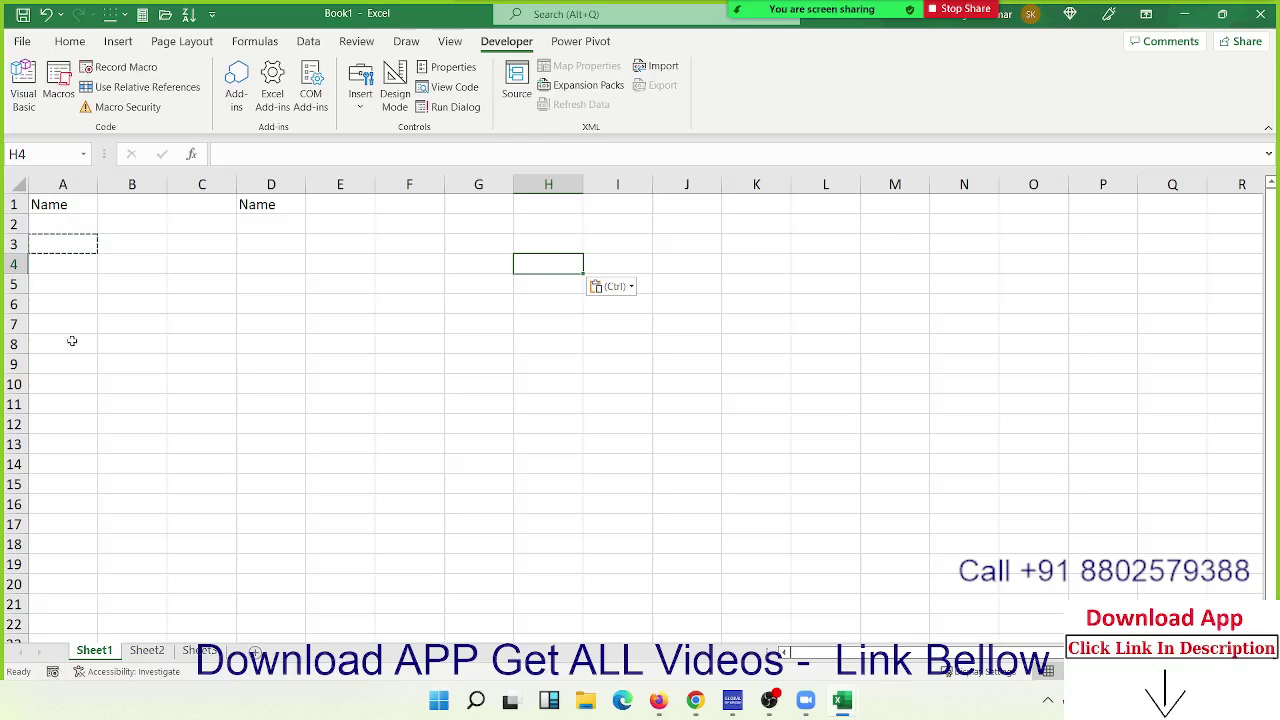
# Step: Open Macro2's code for editing from the Macros list
pyautogui.click(49, 106)
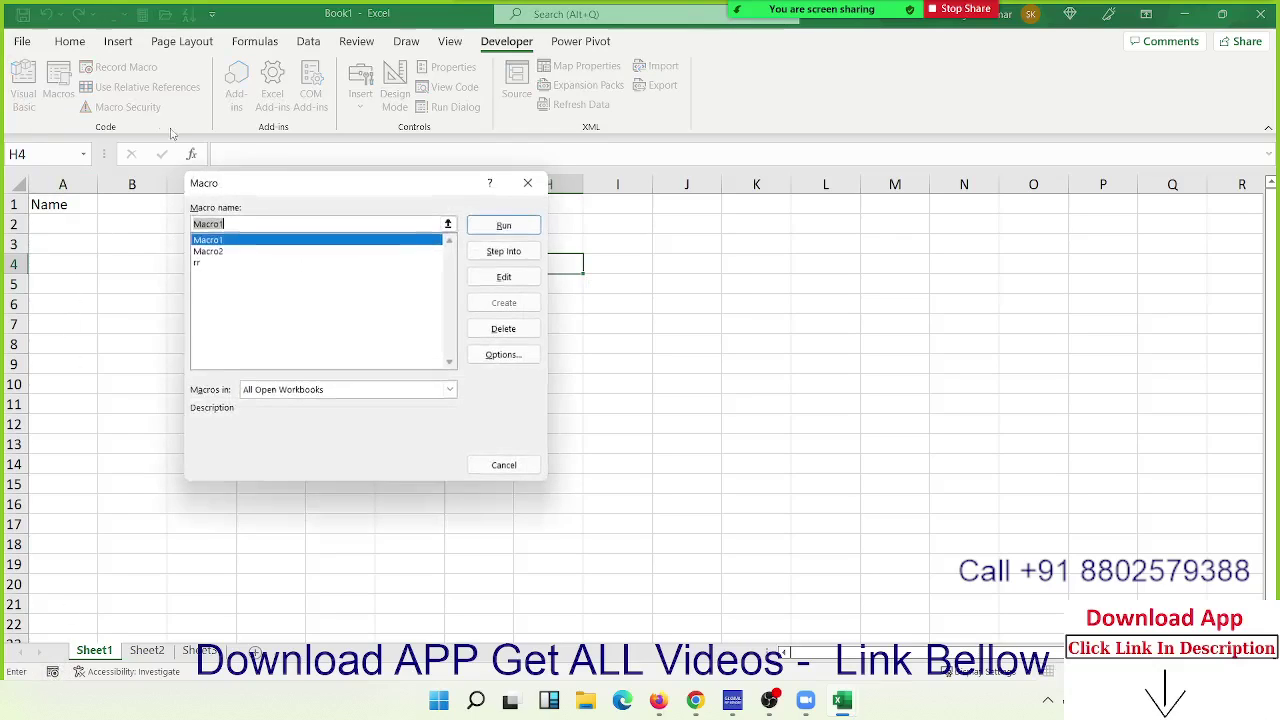
pyautogui.click(216, 251)
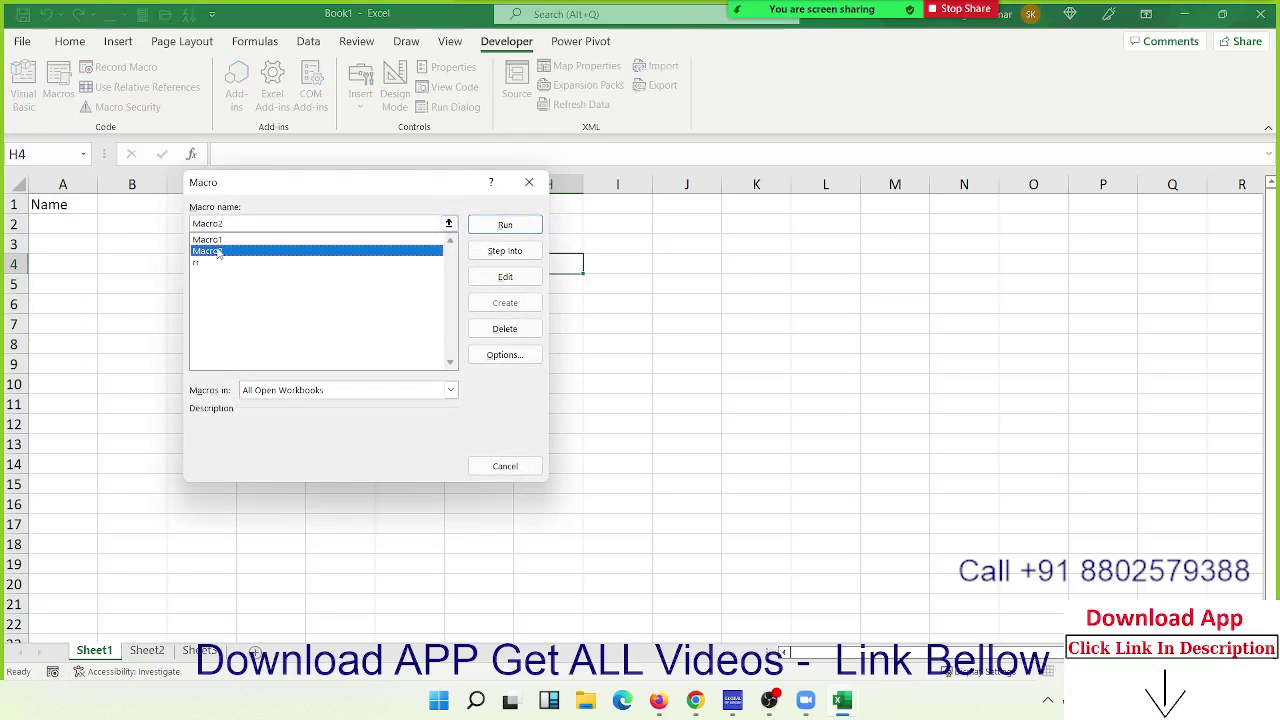
pyautogui.click(503, 277)
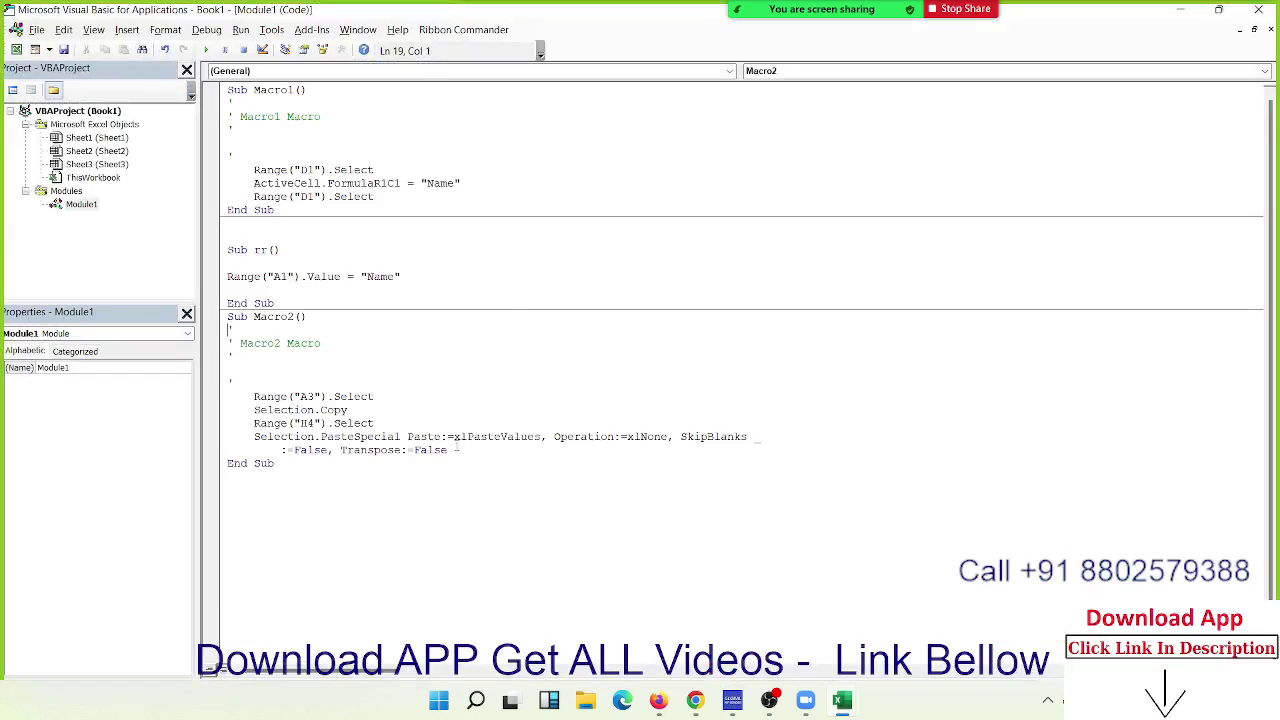
# Step: Highlight Macro2's A3, Selection, H4 and PasteSpecial code, then close the VBA editor
pyautogui.click(435, 475)
pyautogui.doubleClick(307, 396)
pyautogui.click(307, 396)
pyautogui.doubleClick(307, 410)
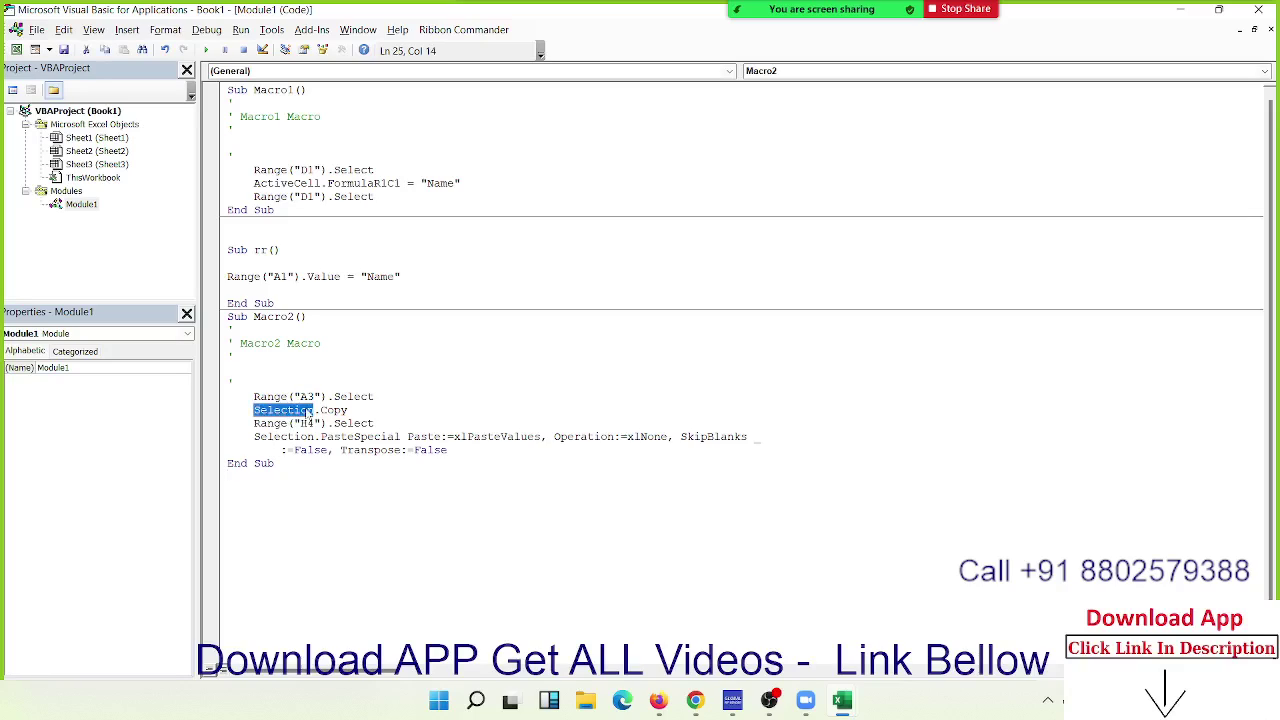
pyautogui.click(307, 410)
pyautogui.doubleClick(307, 424)
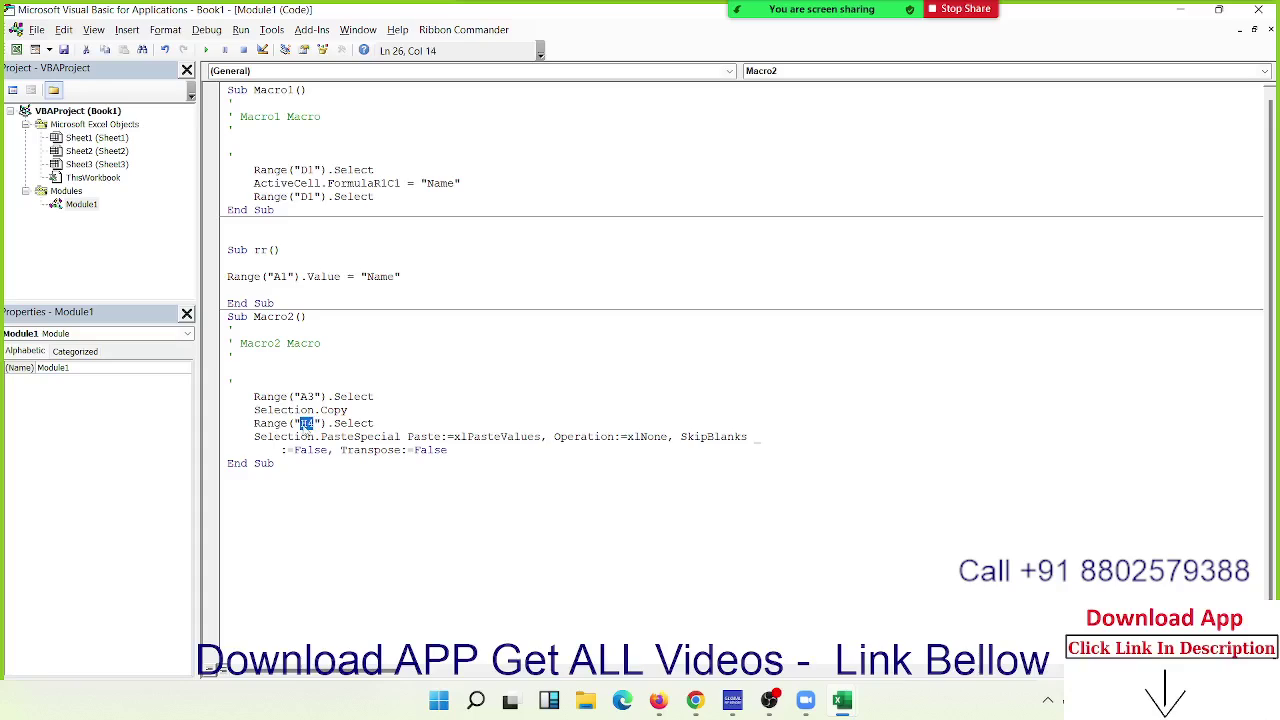
pyautogui.click(373, 424)
pyautogui.doubleClick(353, 424)
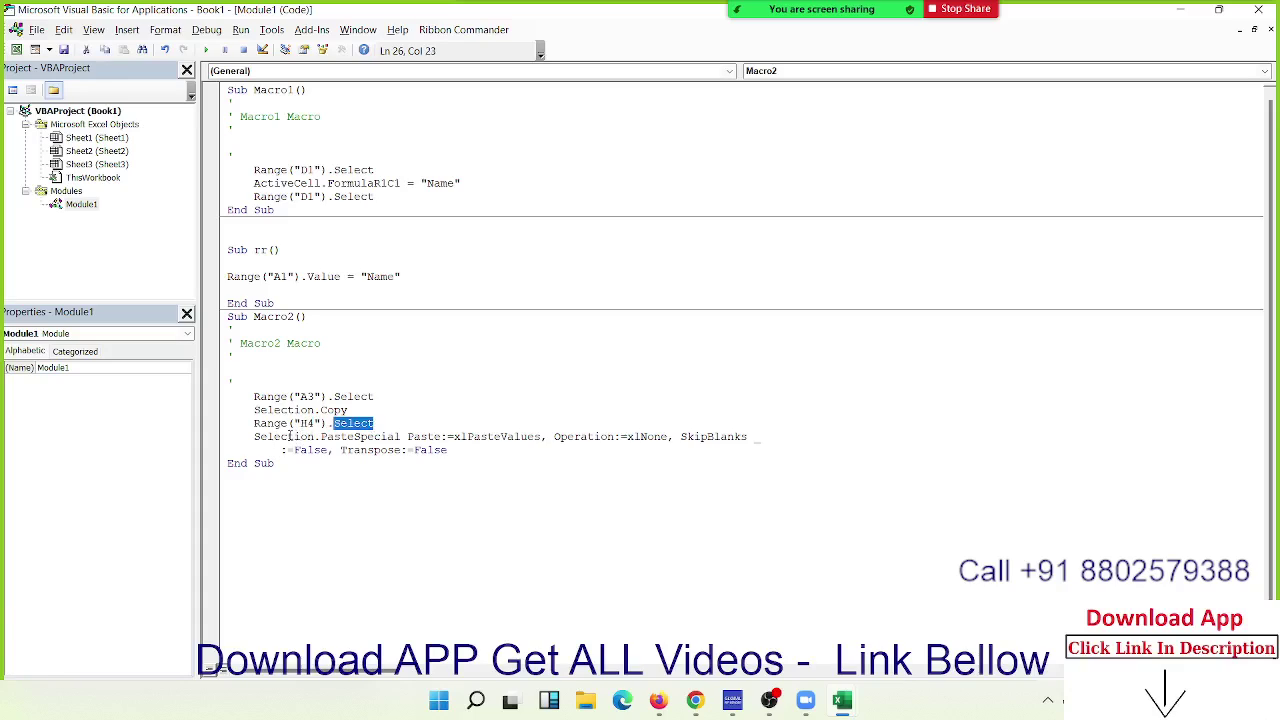
pyautogui.moveTo(287, 436); pyautogui.dragTo(545, 437)
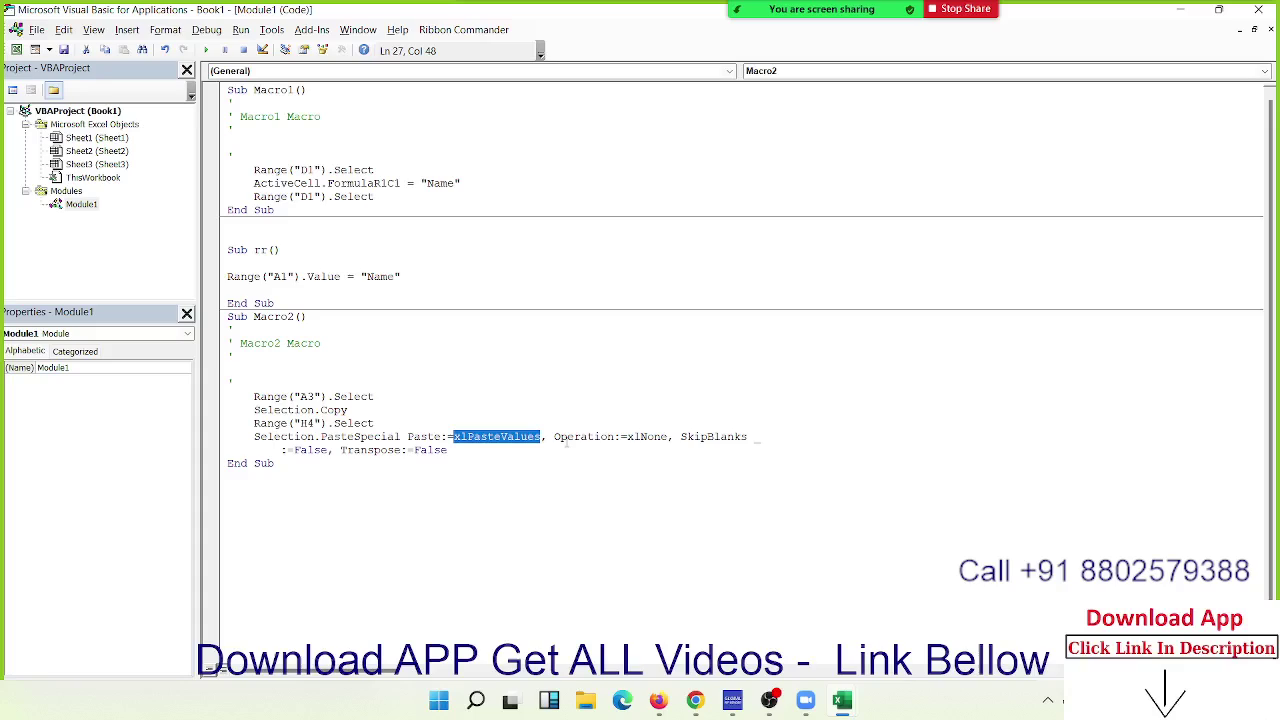
pyautogui.moveTo(508, 458); pyautogui.dragTo(241, 437)
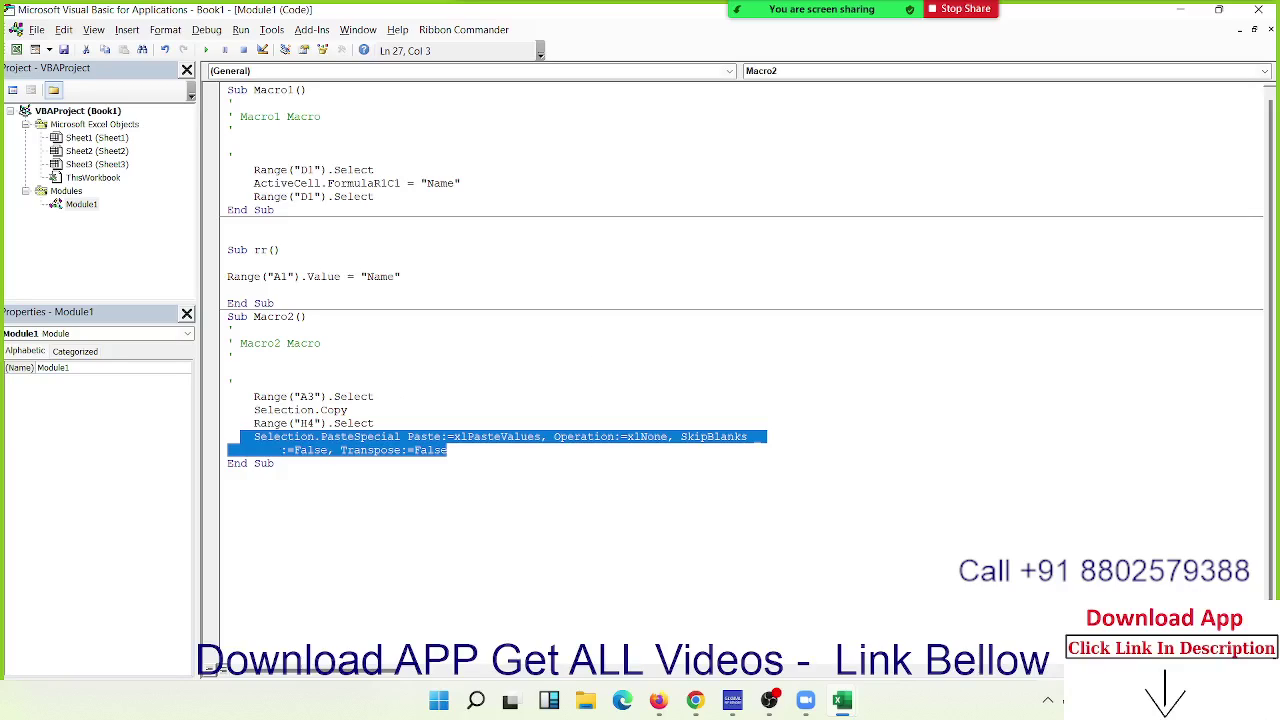
pyautogui.click(1258, 9)
pyautogui.moveTo(848, 8)
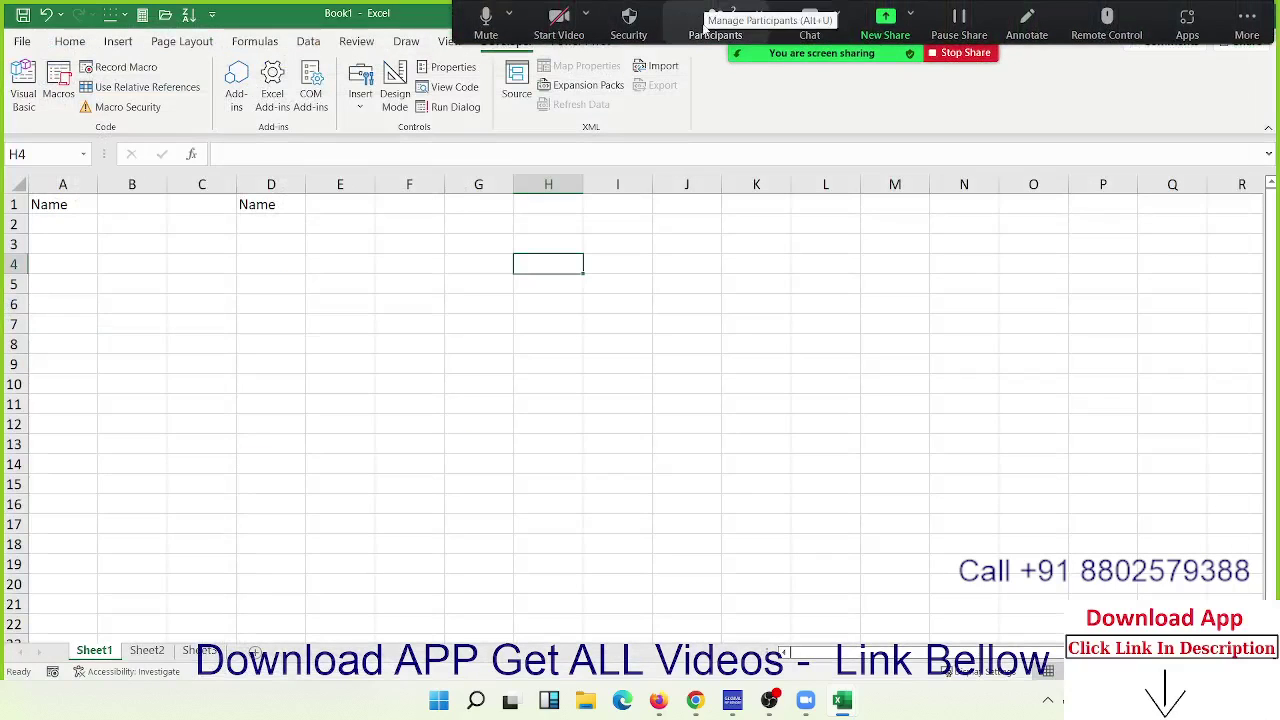
pyautogui.click(707, 30)
pyautogui.moveTo(705, 270)
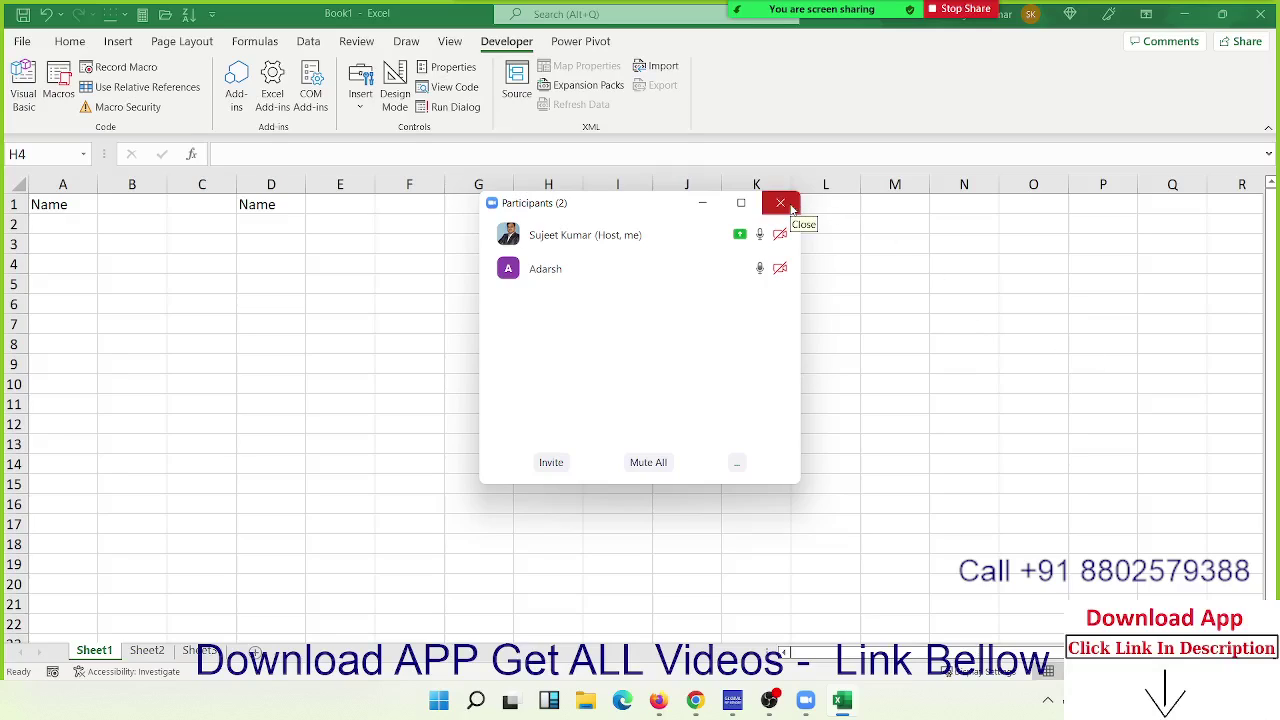
pyautogui.click(781, 204)
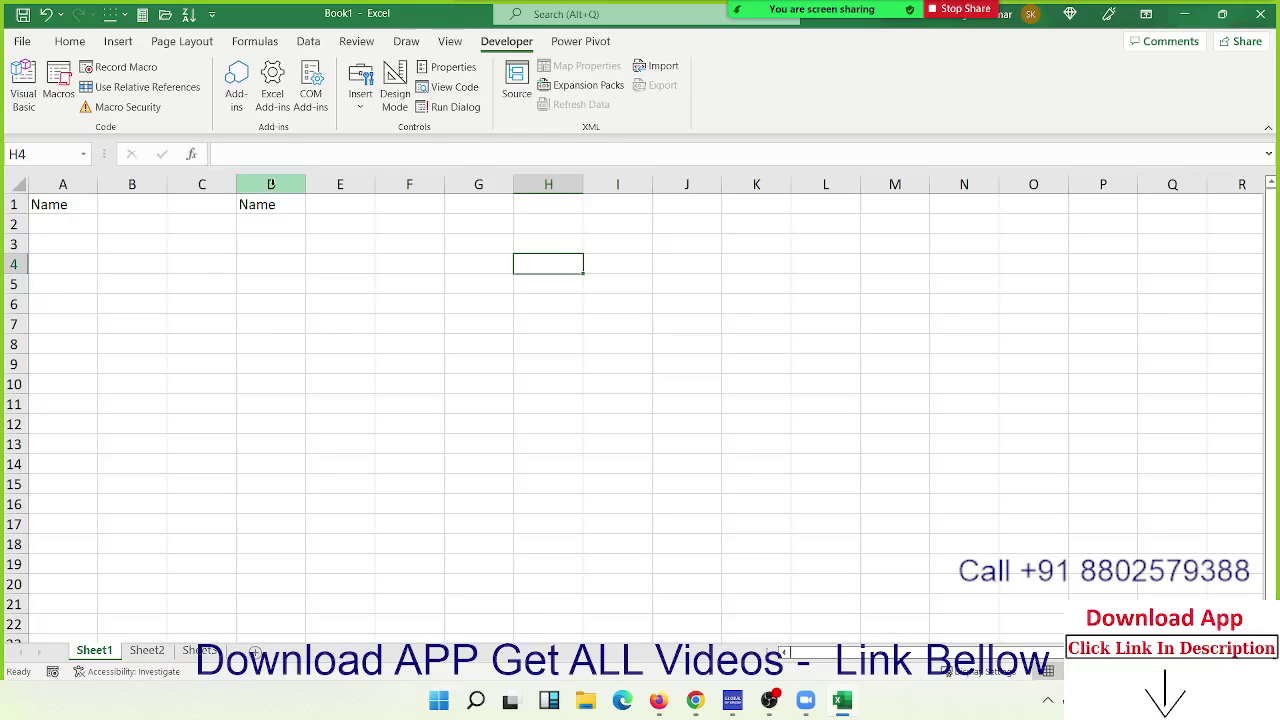
# Step: Clear the Name entries from cells A1:D1
pyautogui.moveTo(266, 204); pyautogui.dragTo(5, 190)
pyautogui.press('Delete')
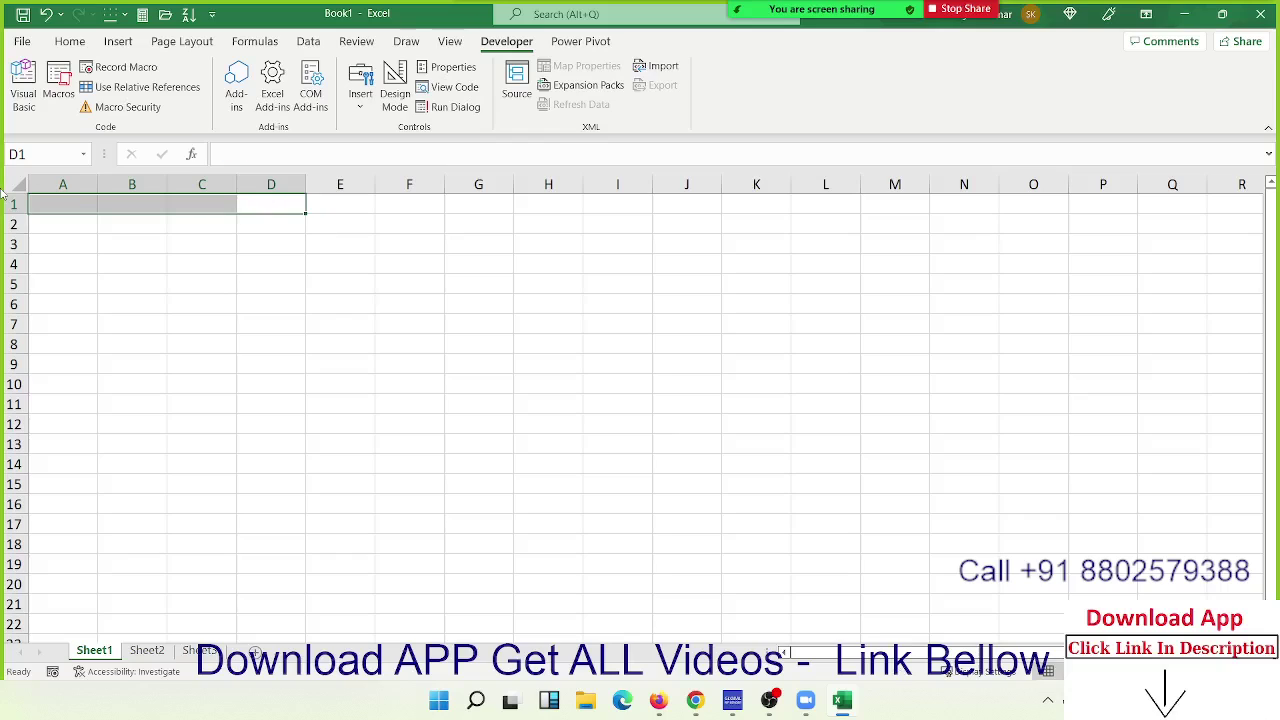
pyautogui.click(257, 282)
# Step: Open SData from recent files and copy its whole table A1:T791
pyautogui.click(31, 44)
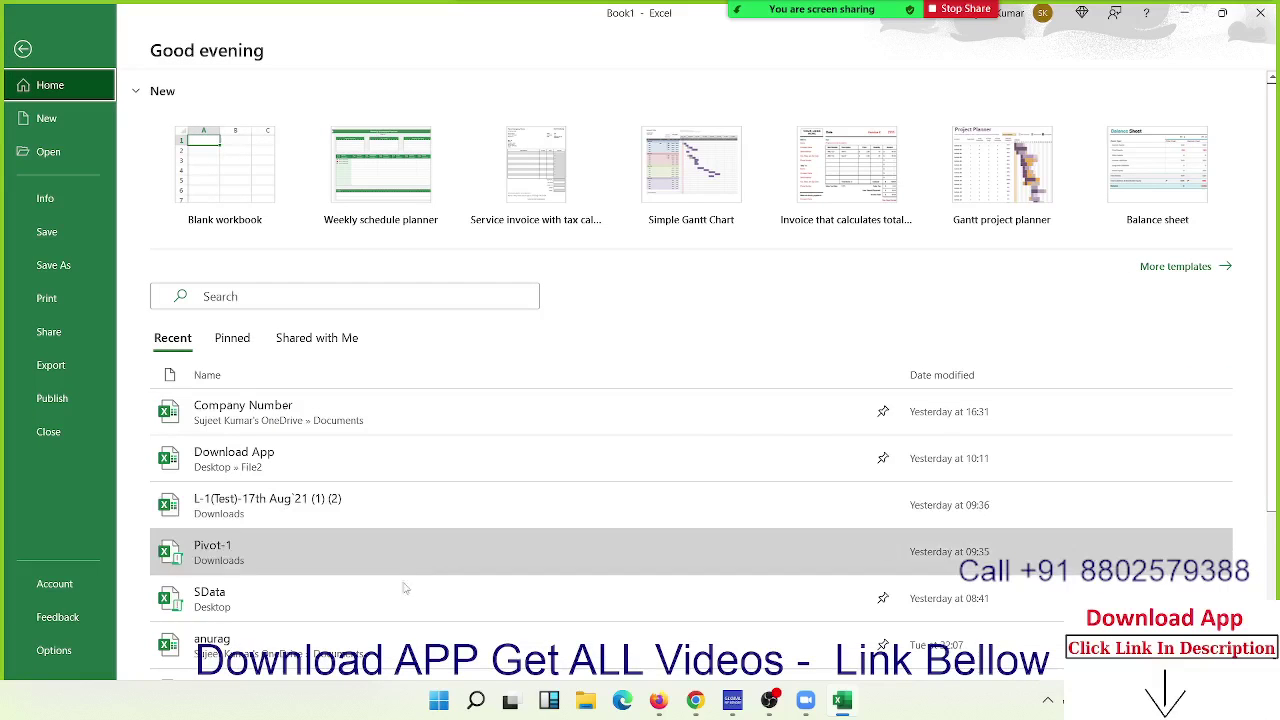
pyautogui.click(400, 590)
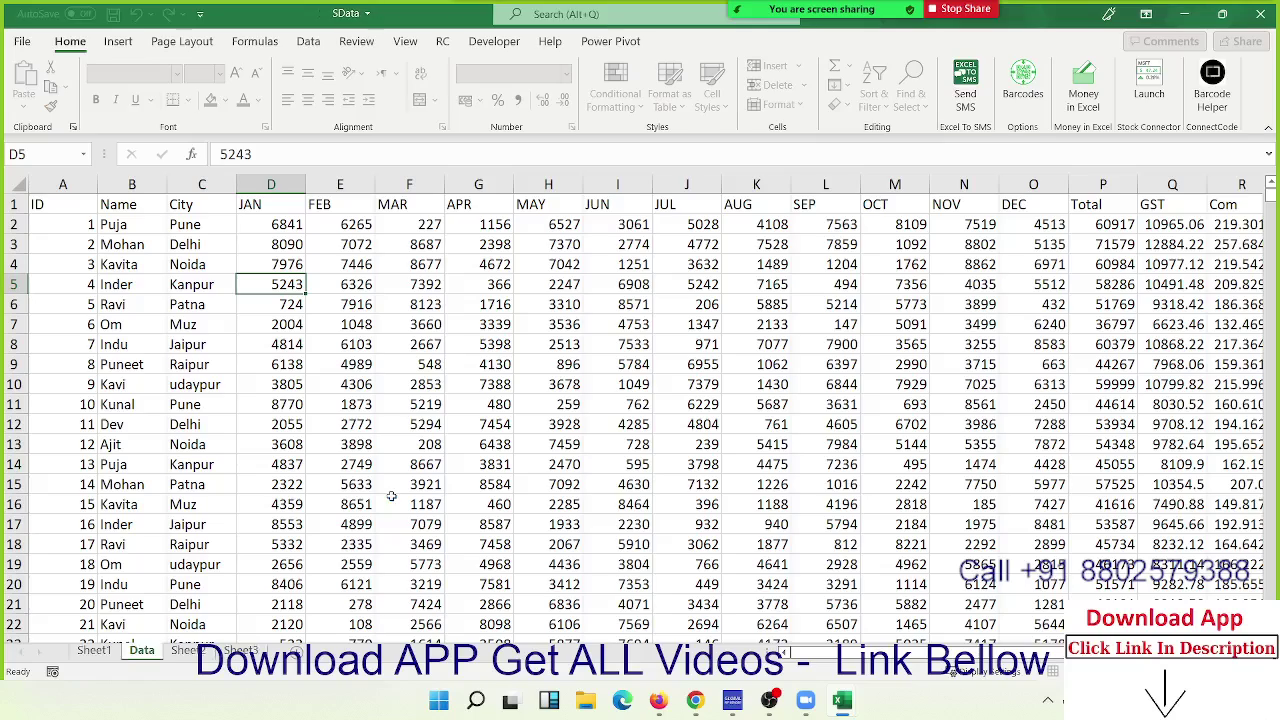
pyautogui.click(62, 203)
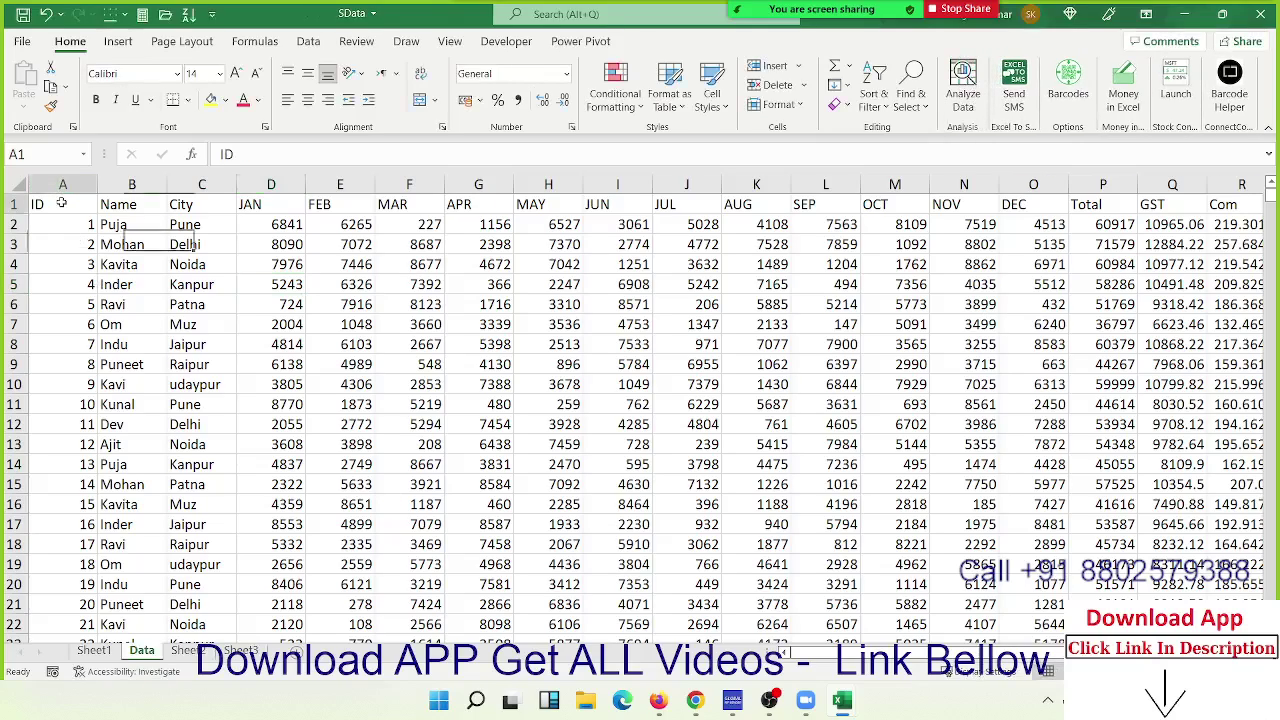
pyautogui.hotkey('ctrl', 'shift', 'Right')
pyautogui.hotkey('ctrl', 'shift', 'Down')
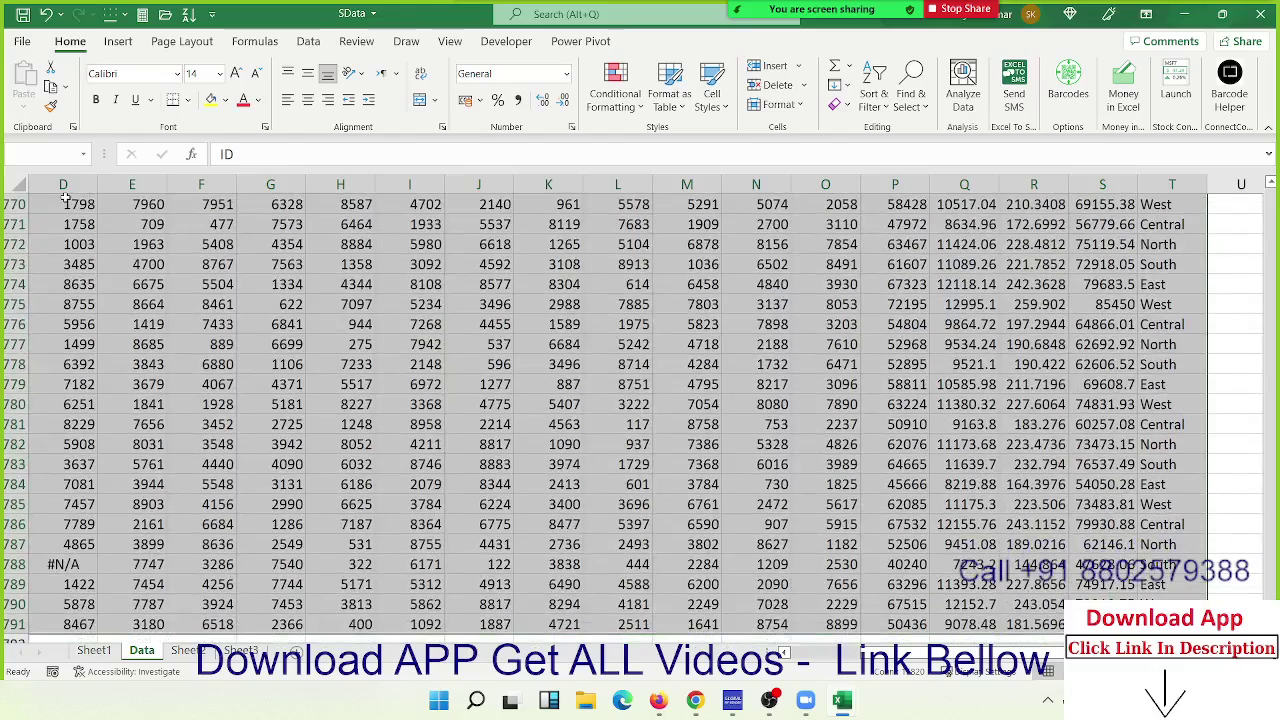
pyautogui.hotkey('ctrl', 'c')
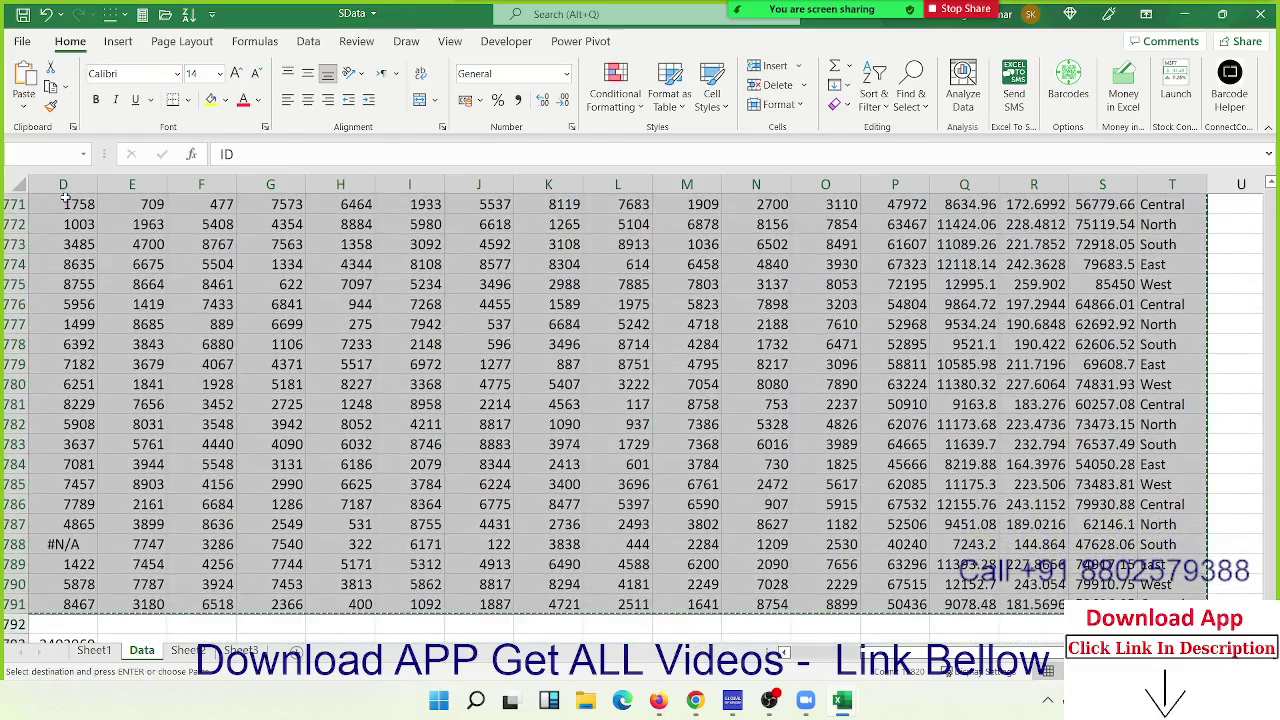
# Step: Paste the SData table into Book1 starting at cell A1
pyautogui.hotkey('alt', 'Tab')
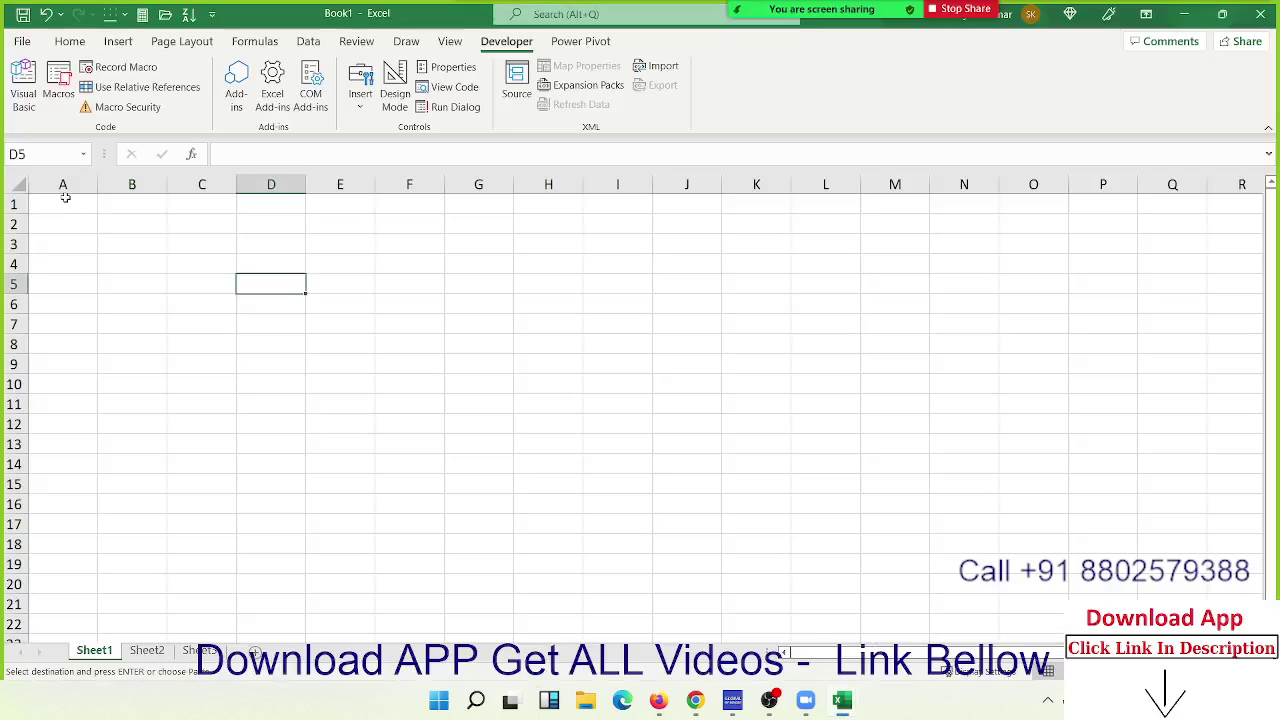
pyautogui.hotkey('ctrl', 'Up')
pyautogui.hotkey('ctrl', 'Left')
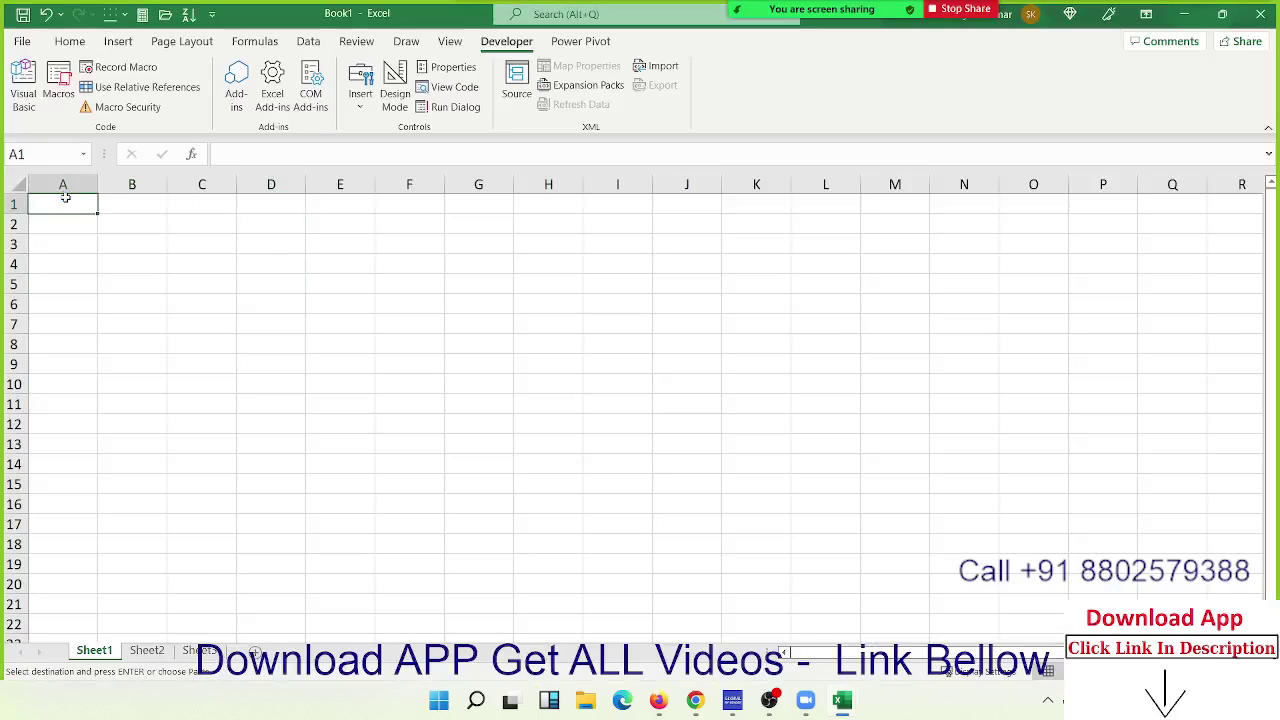
pyautogui.hotkey('ctrl', 'v')
# Step: Close the SData workbook without saving changes
pyautogui.hotkey('alt', 'Tab')
pyautogui.hotkey('ctrl', 'BackSpace')
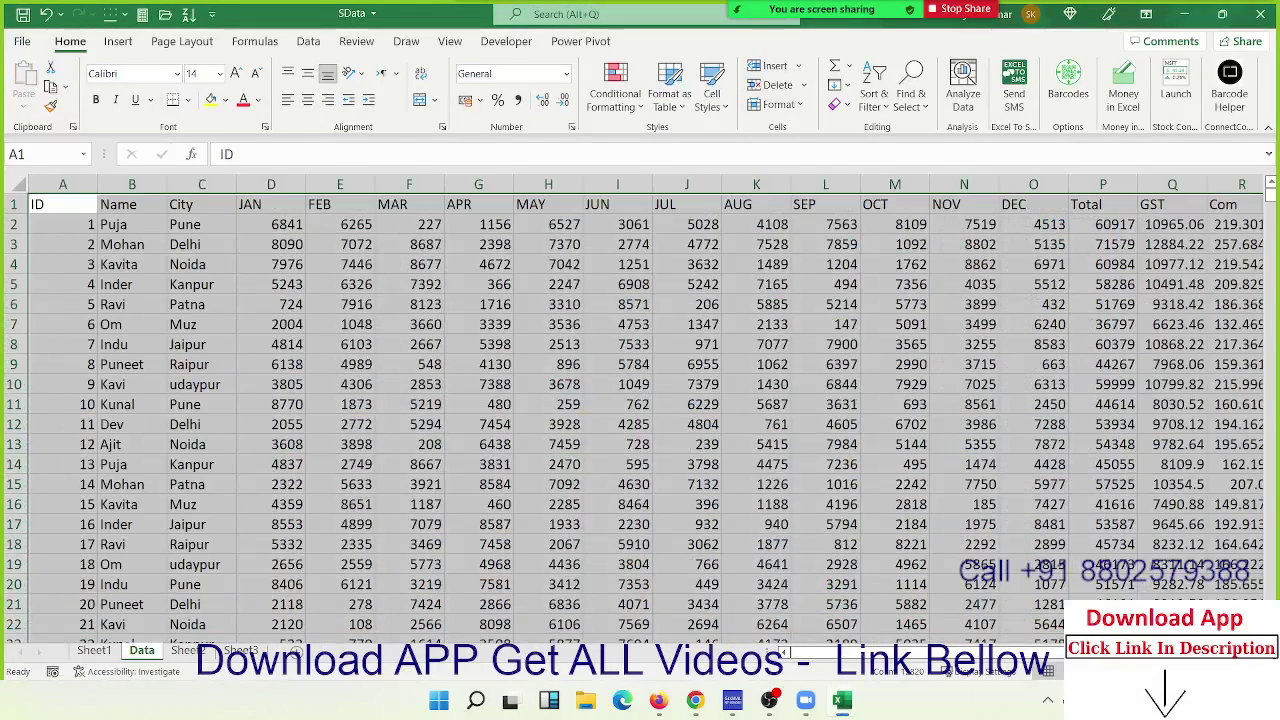
pyautogui.click(1259, 14)
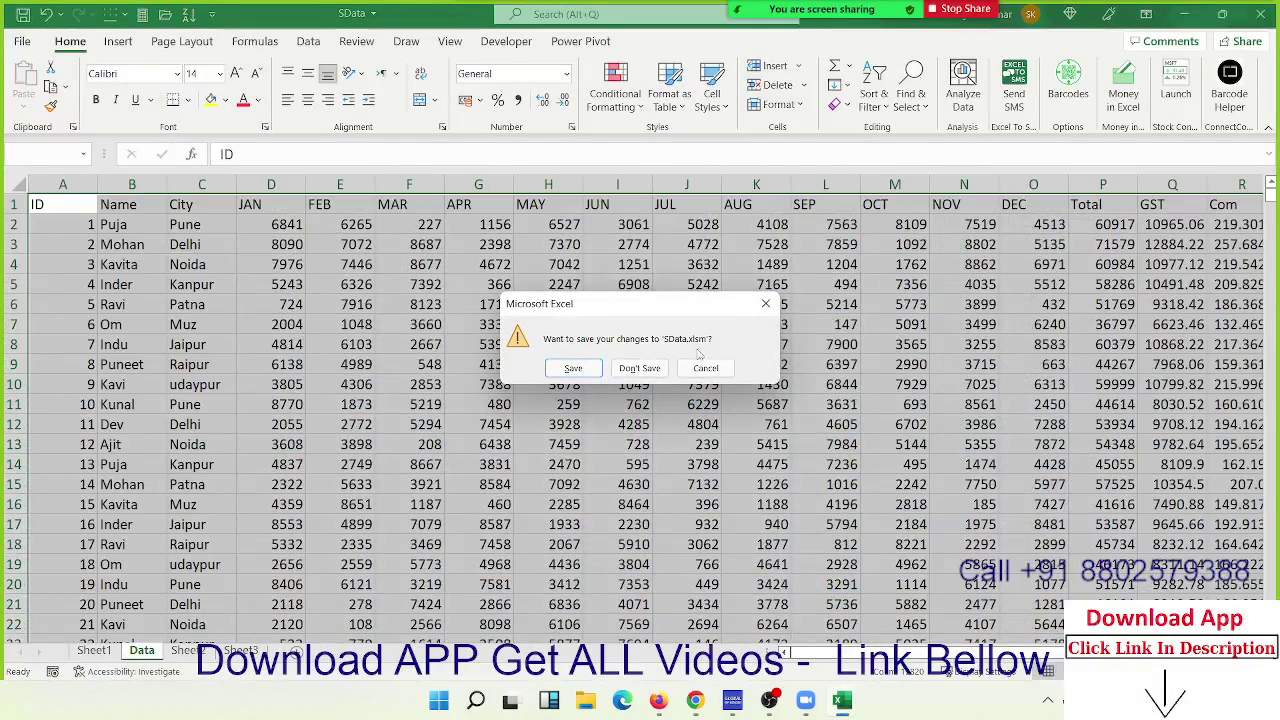
pyautogui.click(645, 370)
pyautogui.click(646, 380)
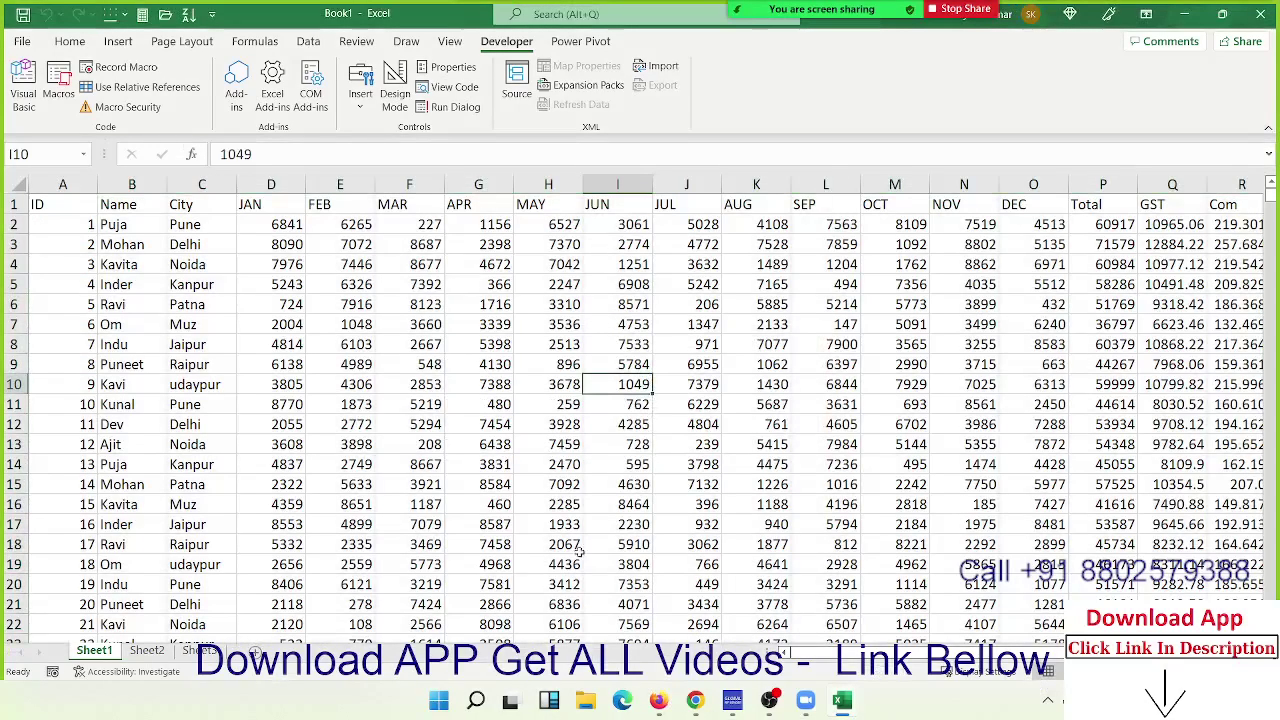
# Step: Rename the Sheet1 tab to 'Data'
pyautogui.doubleClick(94, 650)
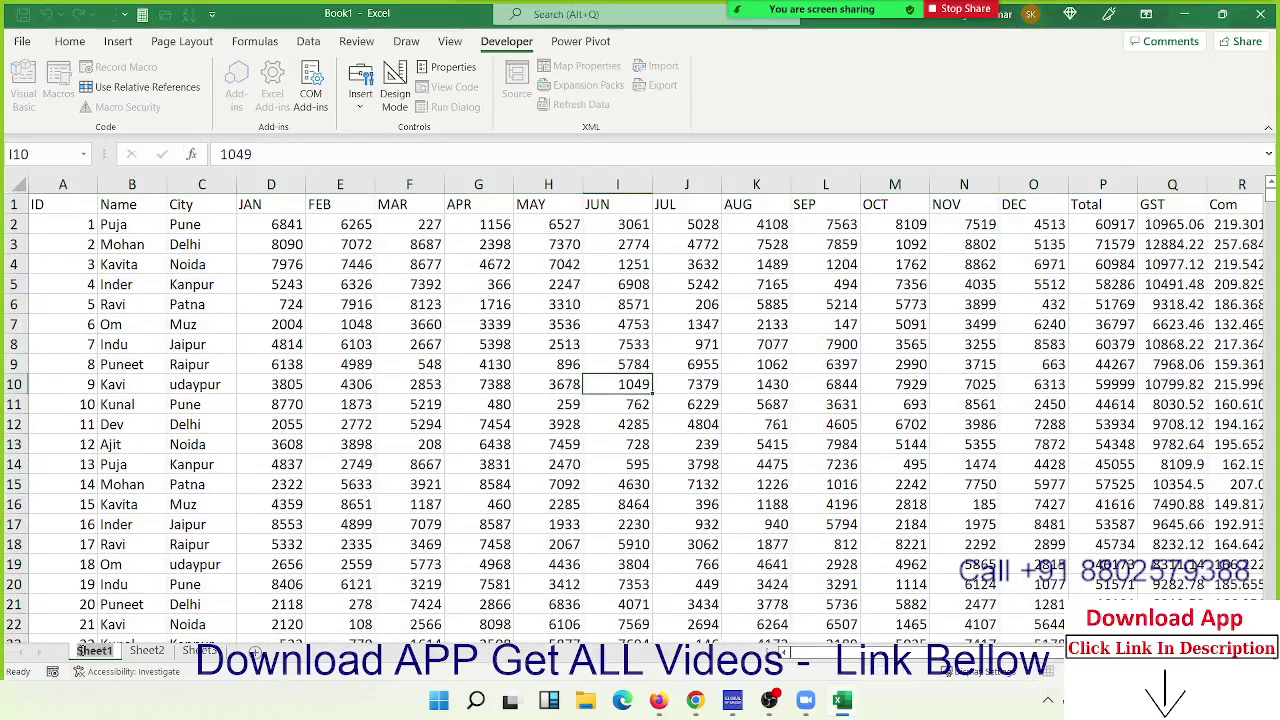
pyautogui.write('Data')
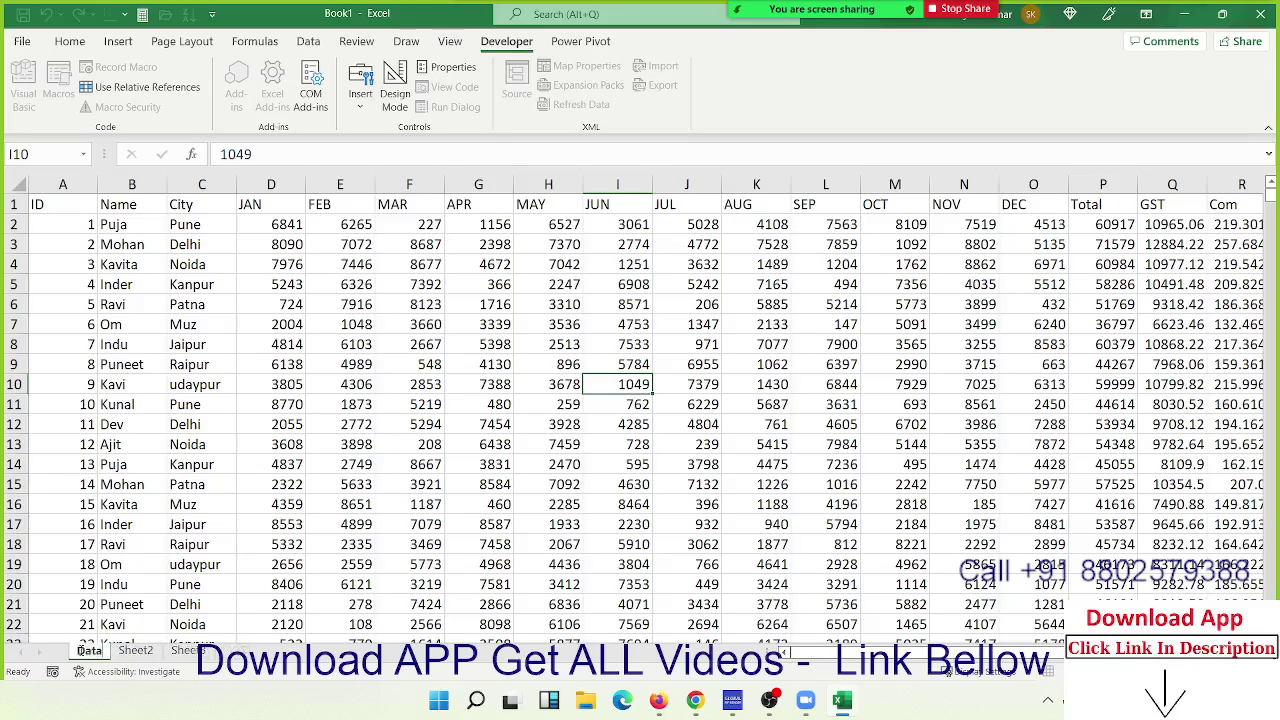
pyautogui.click(222, 424)
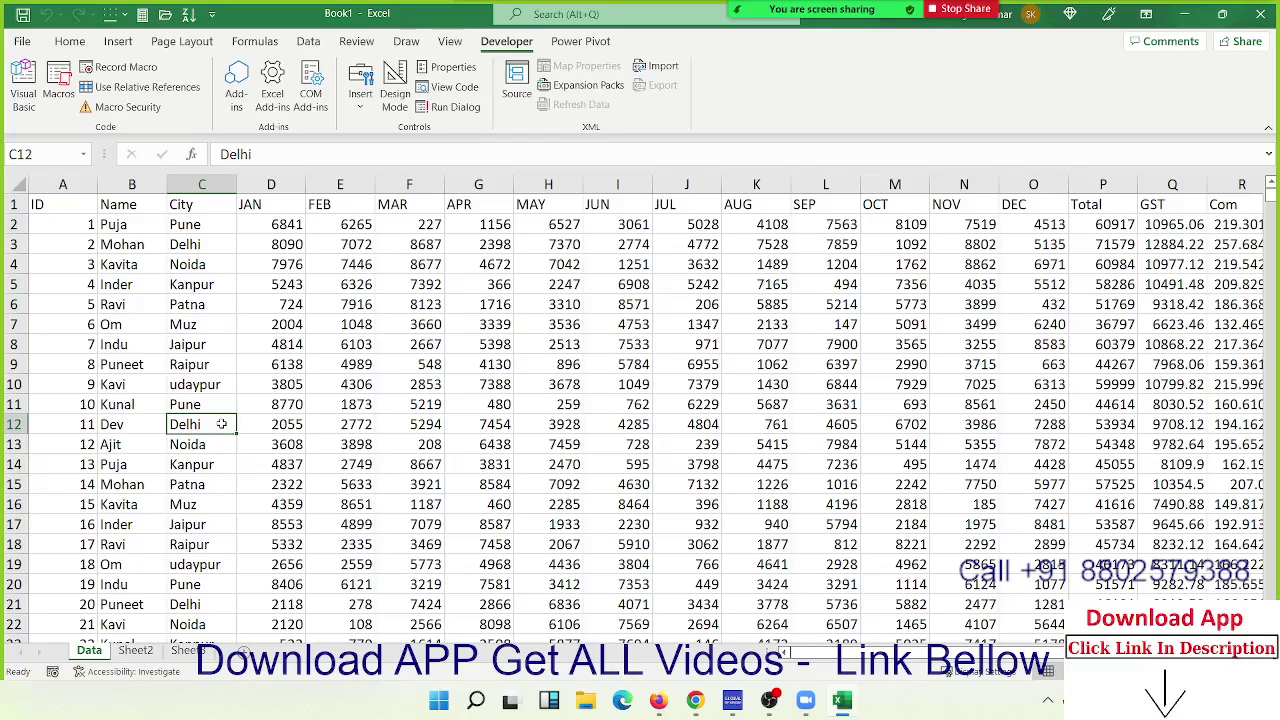
# Step: Review the pasted records, selecting range A1:L18 to show the data
pyautogui.click(148, 224)
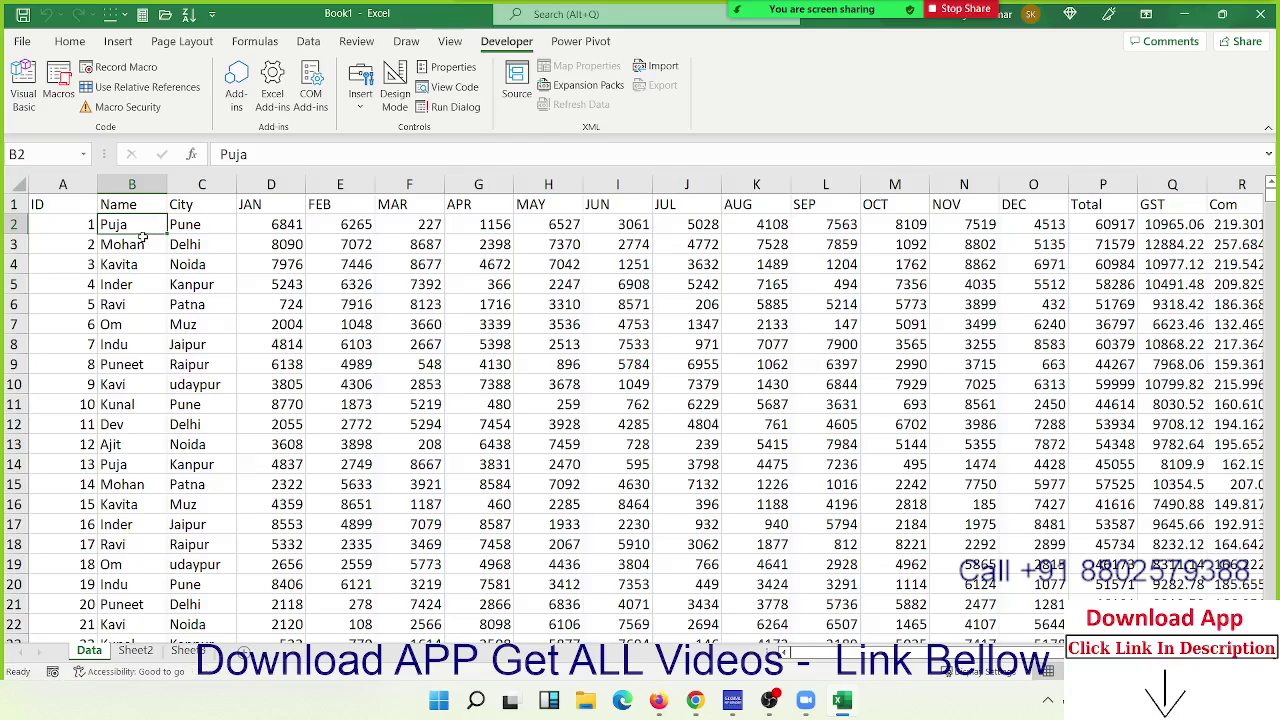
pyautogui.click(142, 241)
pyautogui.click(143, 228)
pyautogui.moveTo(68, 204); pyautogui.dragTo(819, 549)
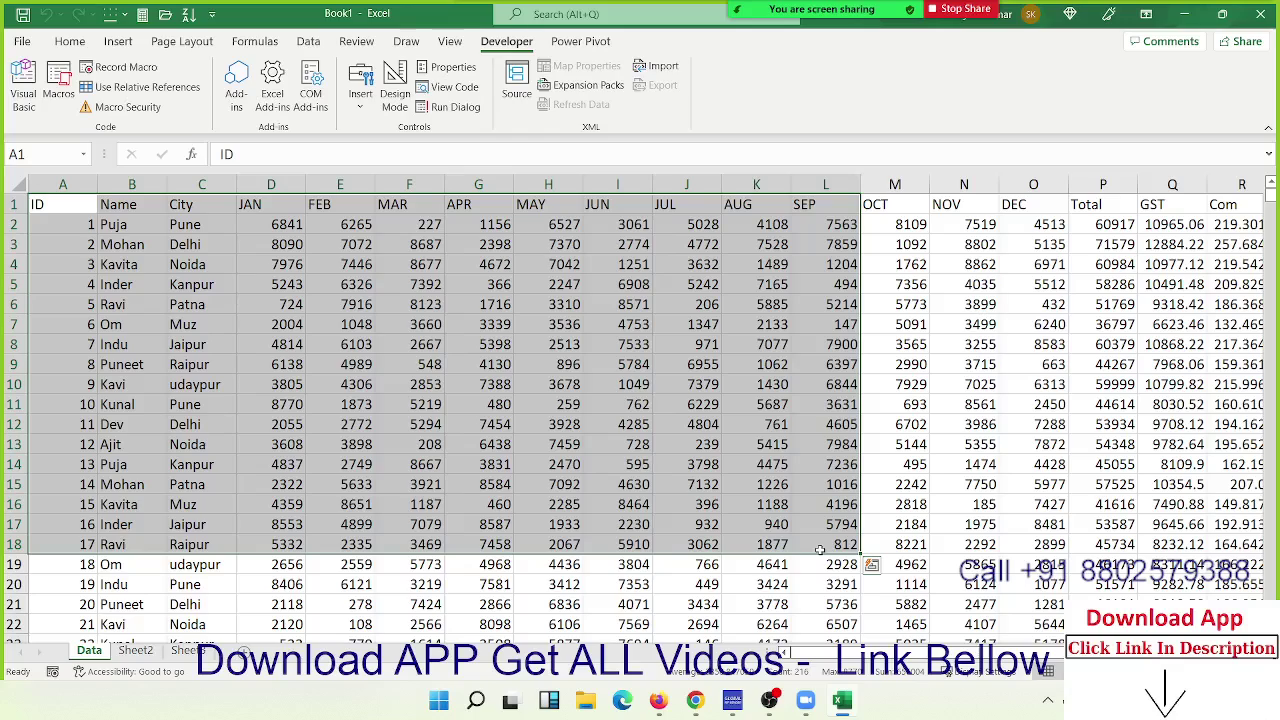
pyautogui.click(343, 325)
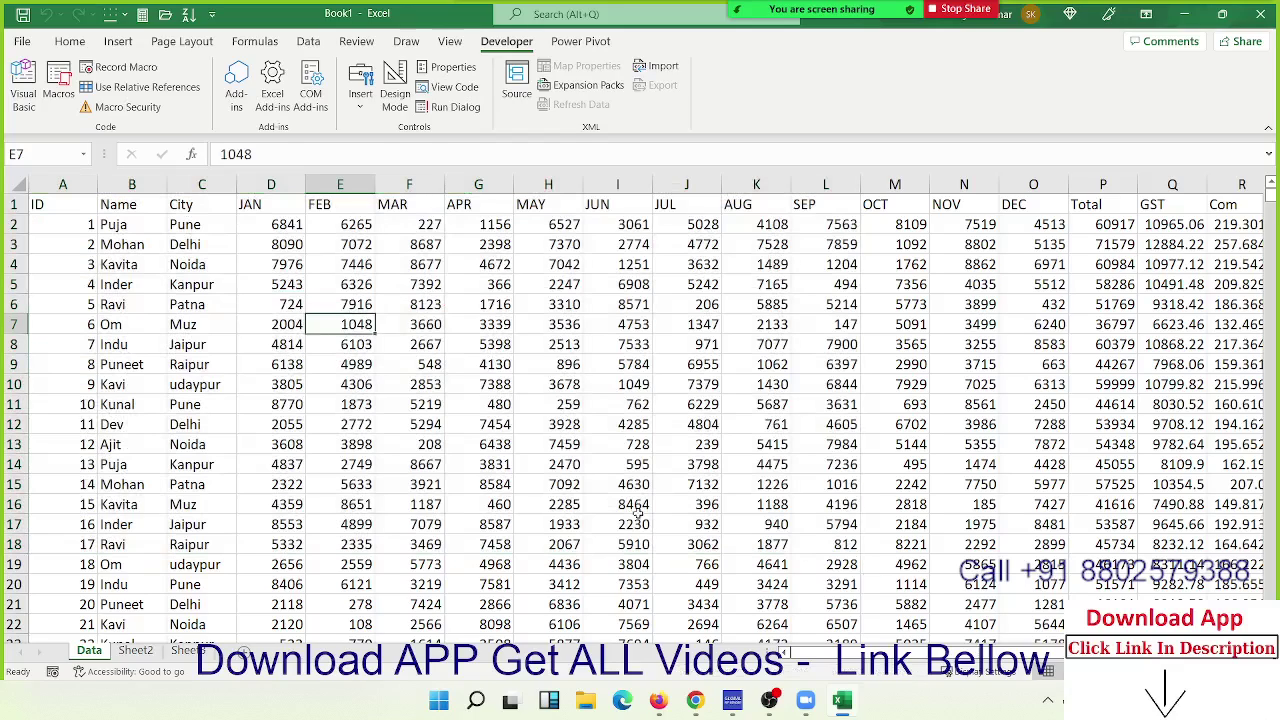
pyautogui.click(745, 35)
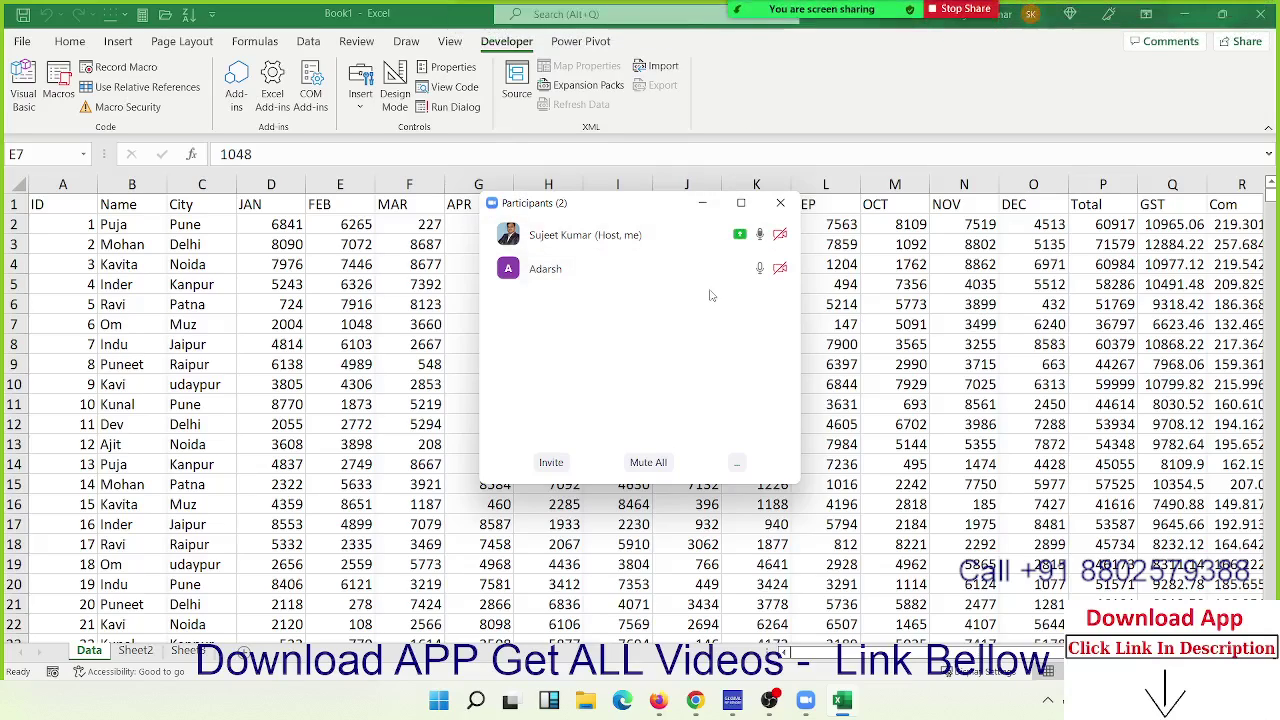
# Step: Bring Chrome's WhatsApp Web chat with the shared VBA code in front of Excel's Book1
pyautogui.moveTo(713, 290)
pyautogui.click(709, 710)
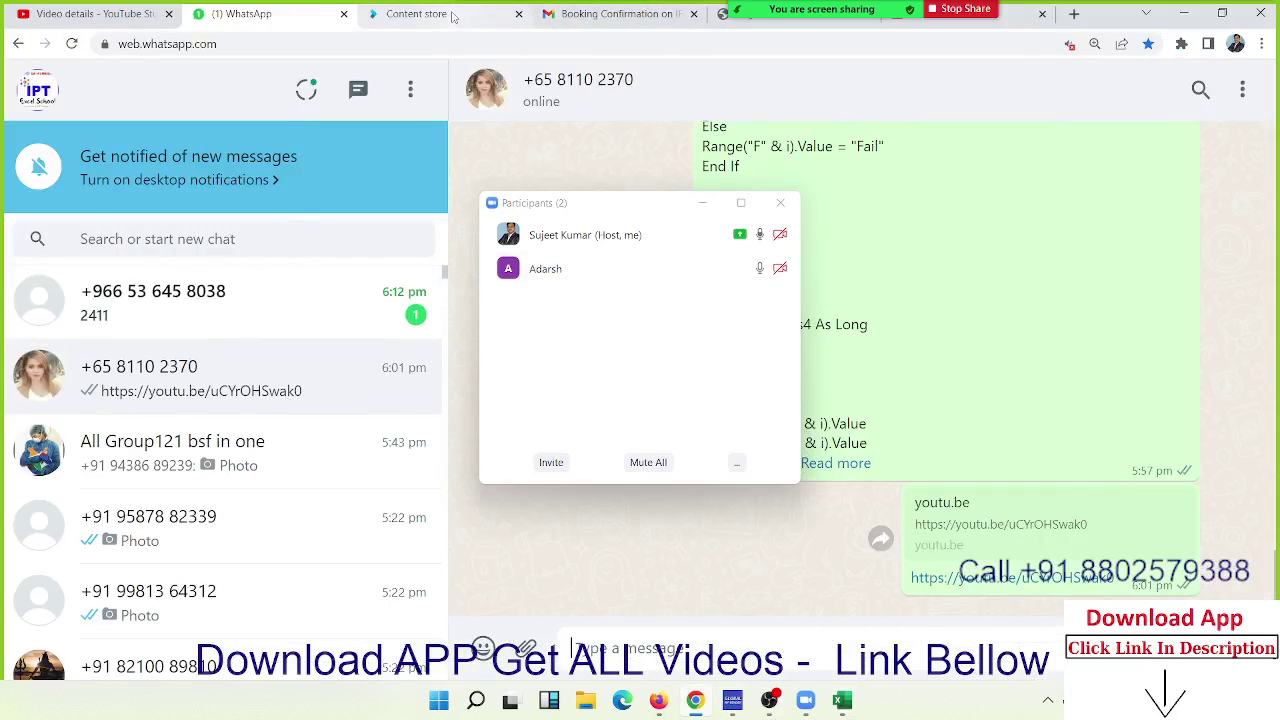
# Step: Switch to the iptindia login tab and close the Zoom participants panel
pyautogui.click(452, 16)
pyautogui.click(1000, 20)
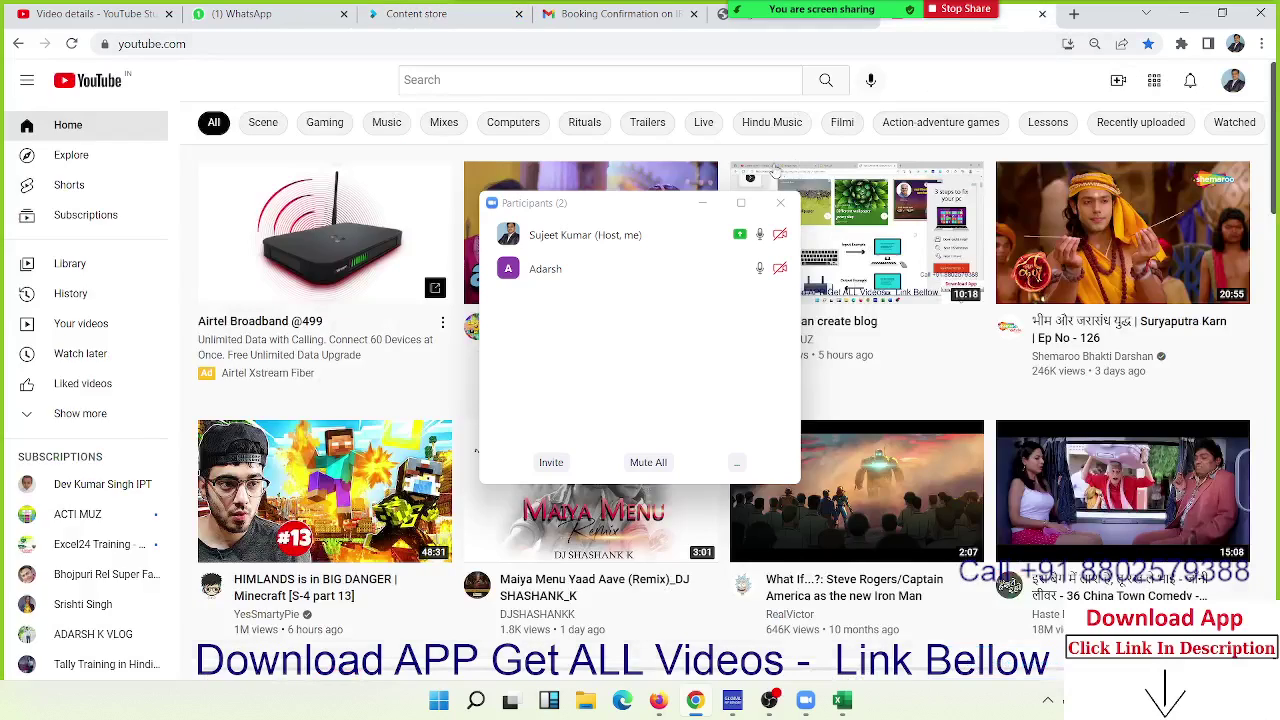
pyautogui.click(740, 28)
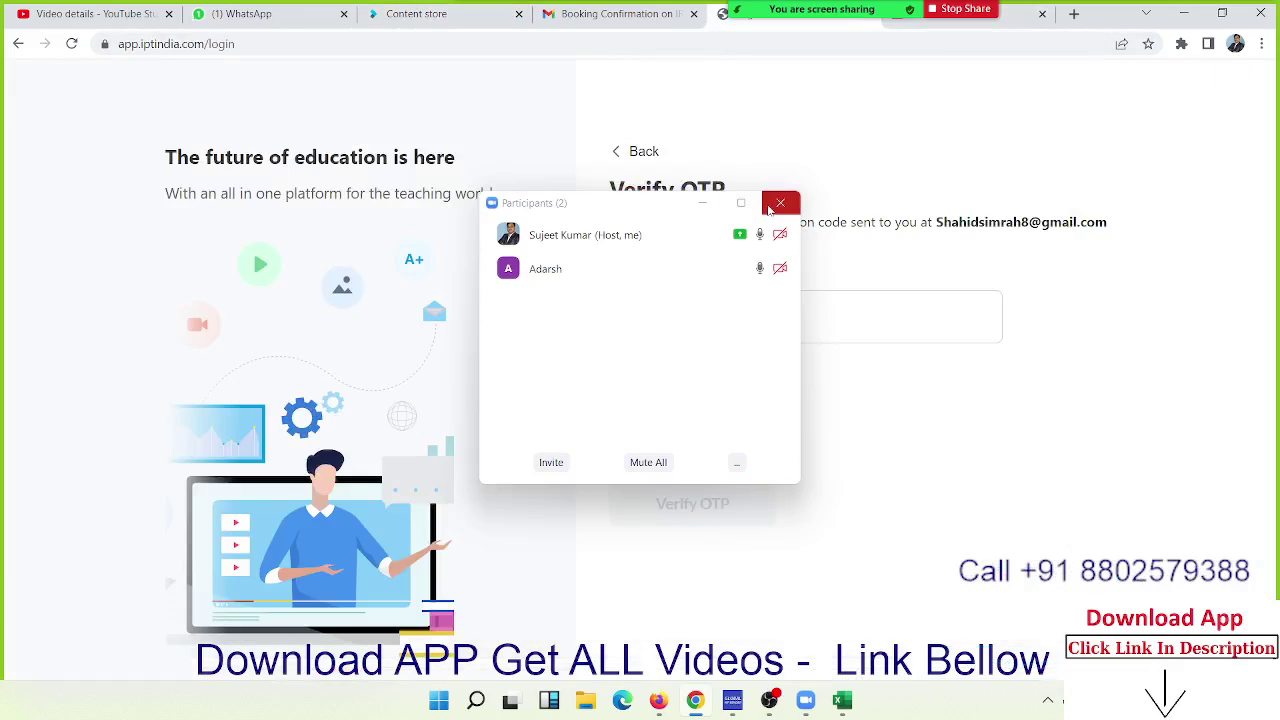
pyautogui.click(770, 208)
# Step: Enter and verify the OTP code, then minimize Chrome to show Excel again
pyautogui.click(773, 317)
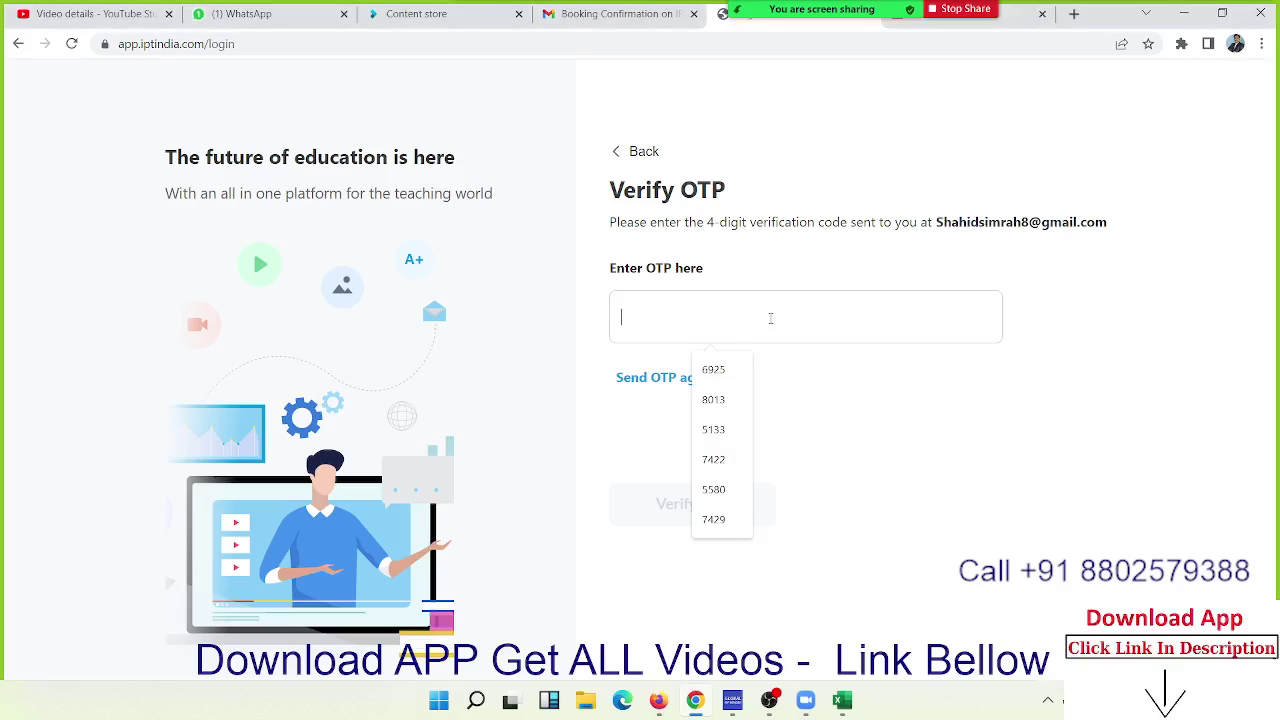
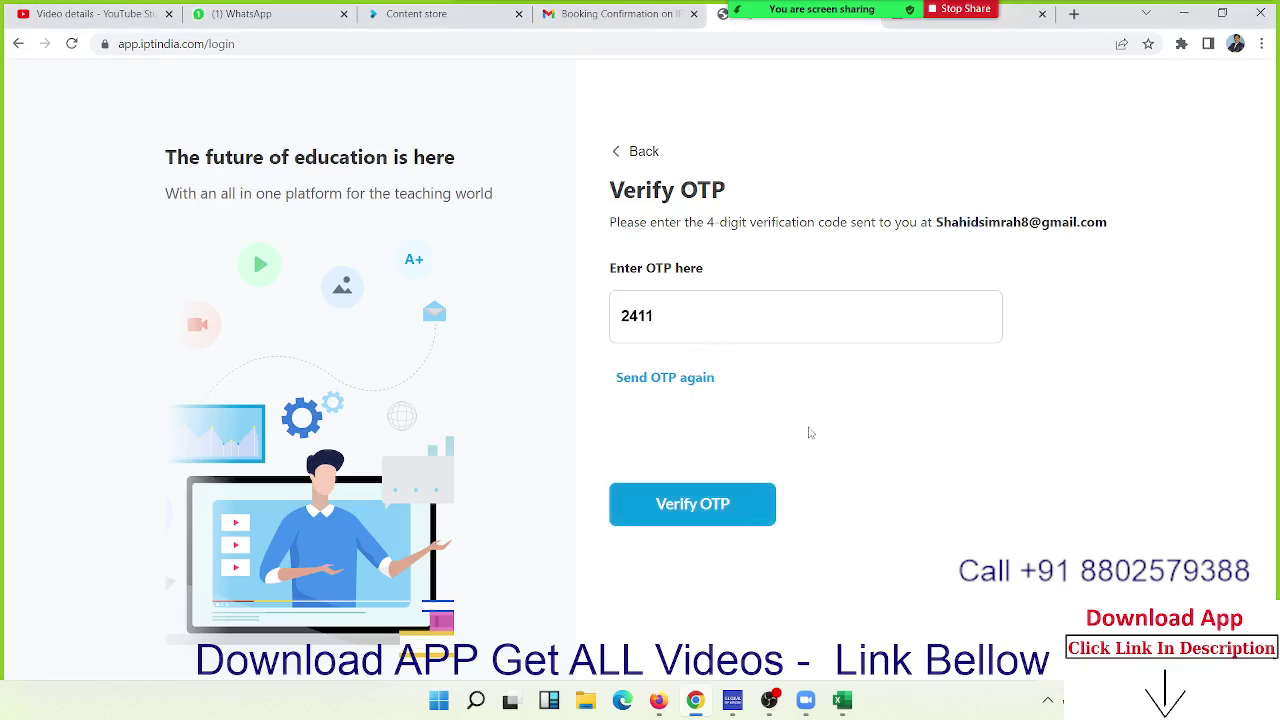
pyautogui.click(729, 511)
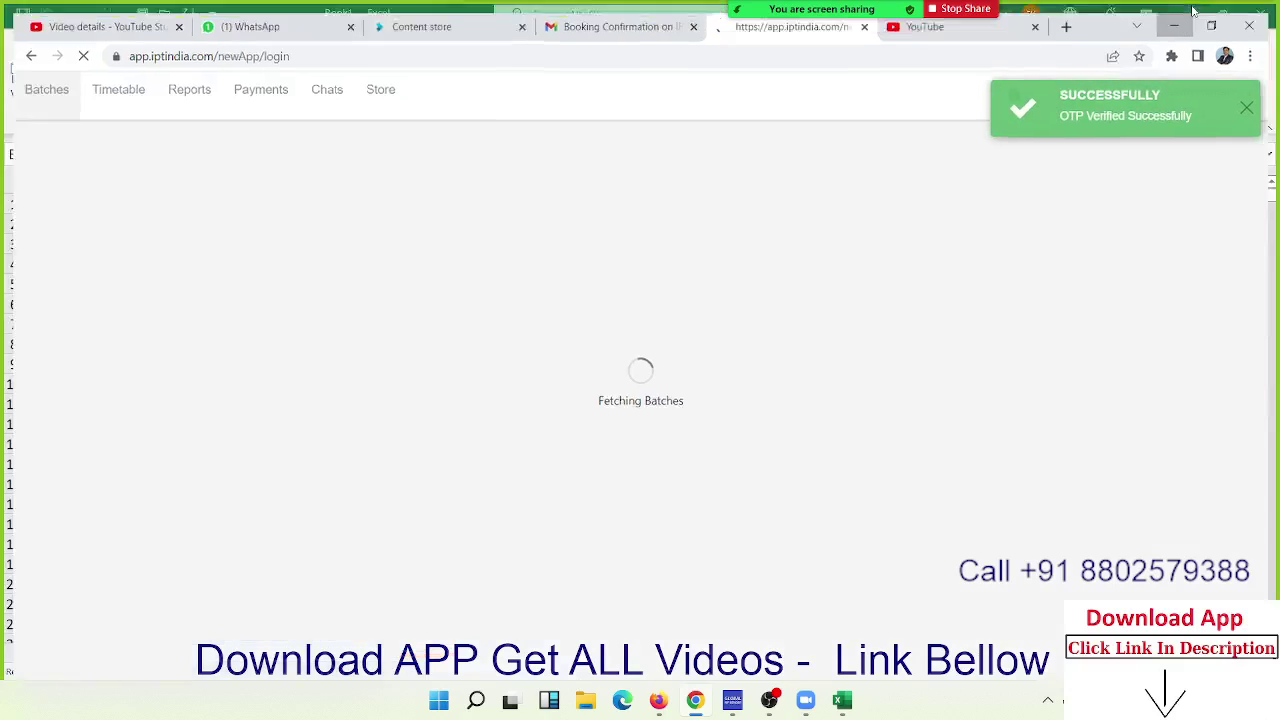
pyautogui.click(1194, 10)
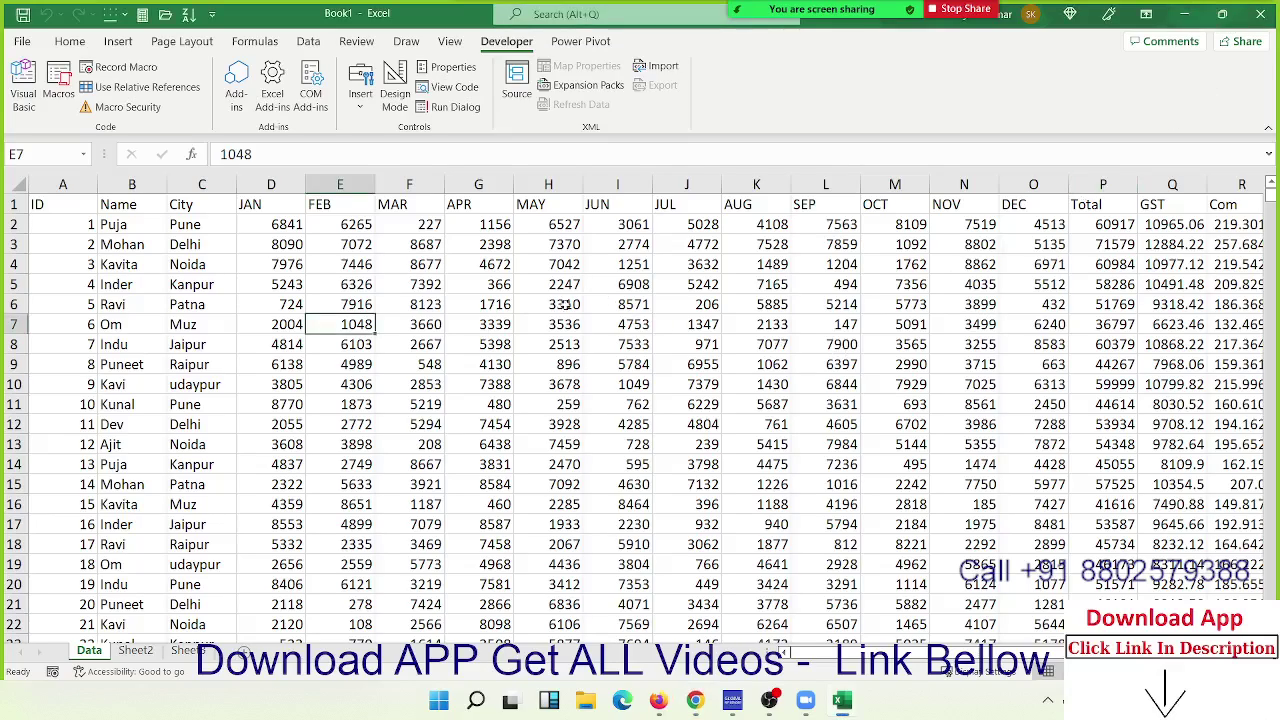
# Step: Select cell E9 and look over the existing macros list, then dismiss it
pyautogui.click(342, 366)
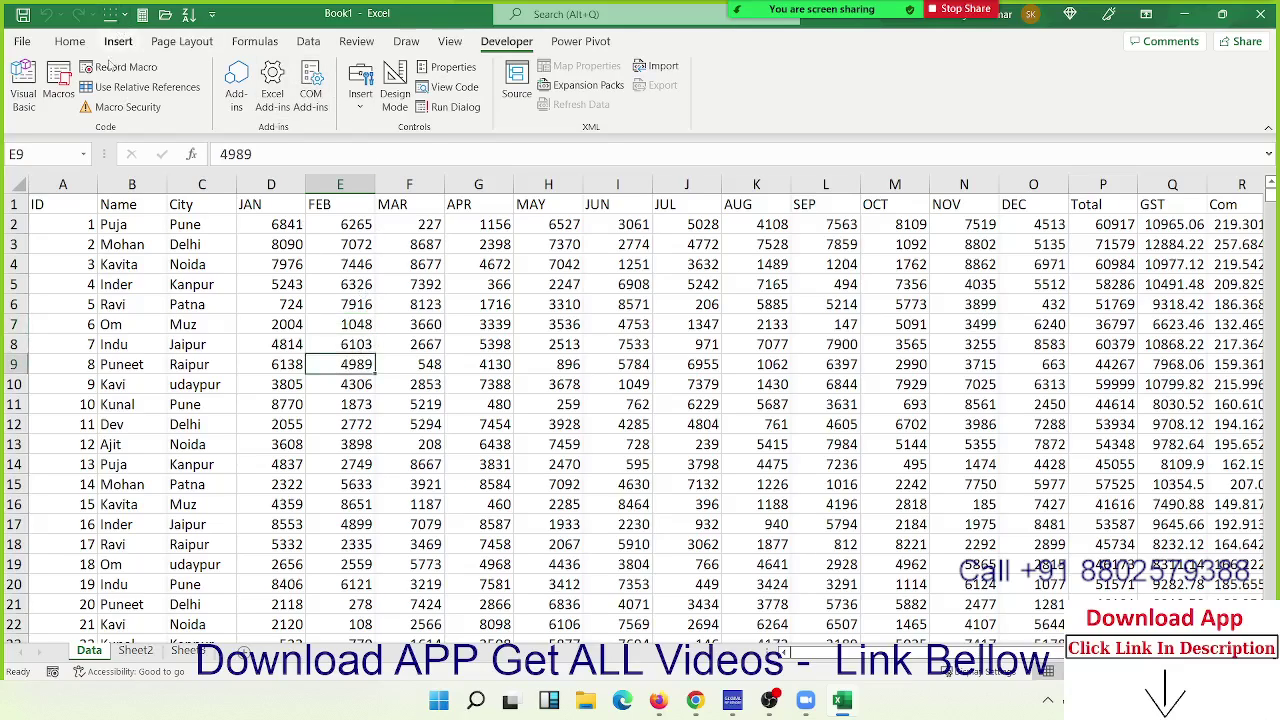
pyautogui.click(59, 100)
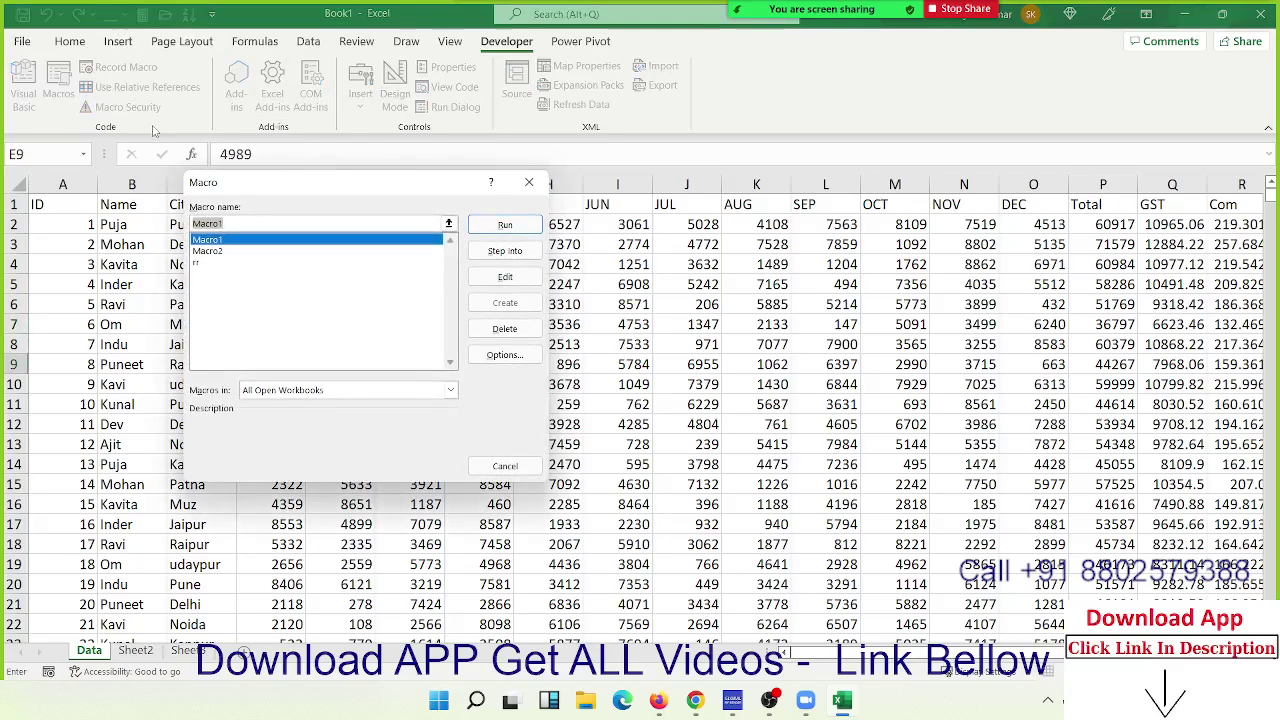
pyautogui.press('Escape')
# Step: Name a new macro recording GetData, stored in This Workbook
pyautogui.click(118, 67)
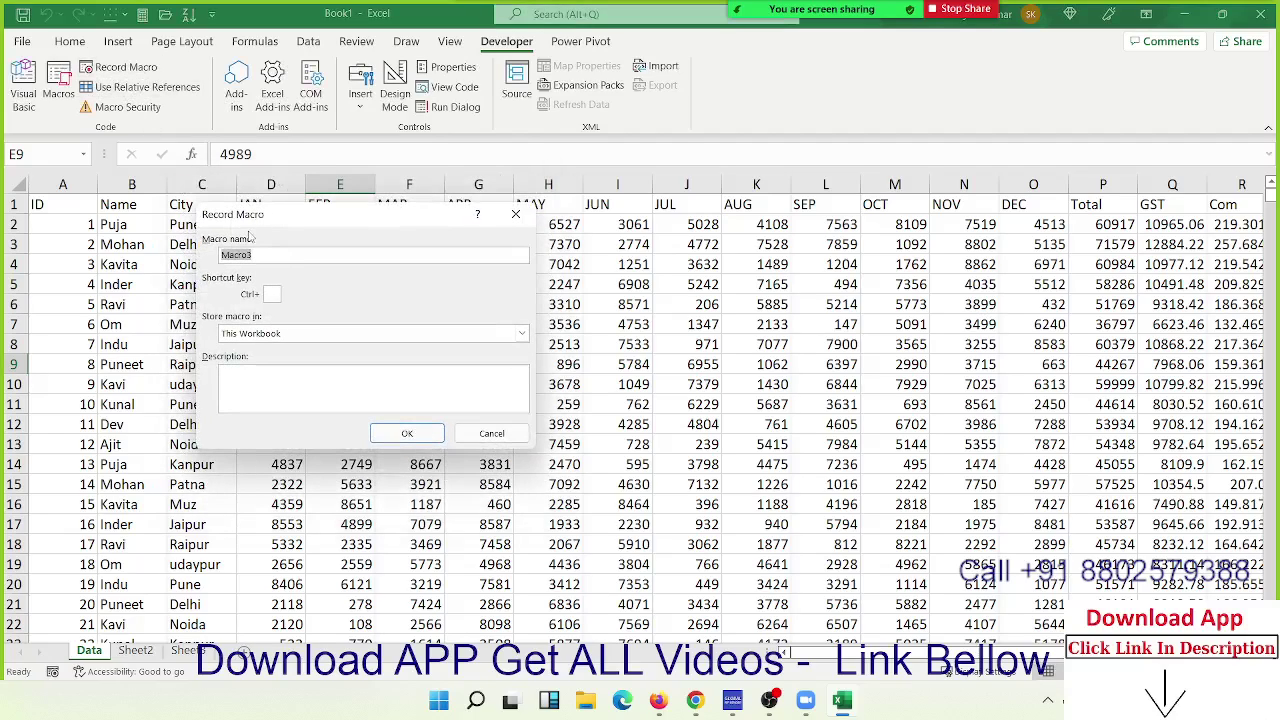
pyautogui.write('Get')
pyautogui.write('Data')
pyautogui.moveTo(1134, 8)
pyautogui.click(715, 22)
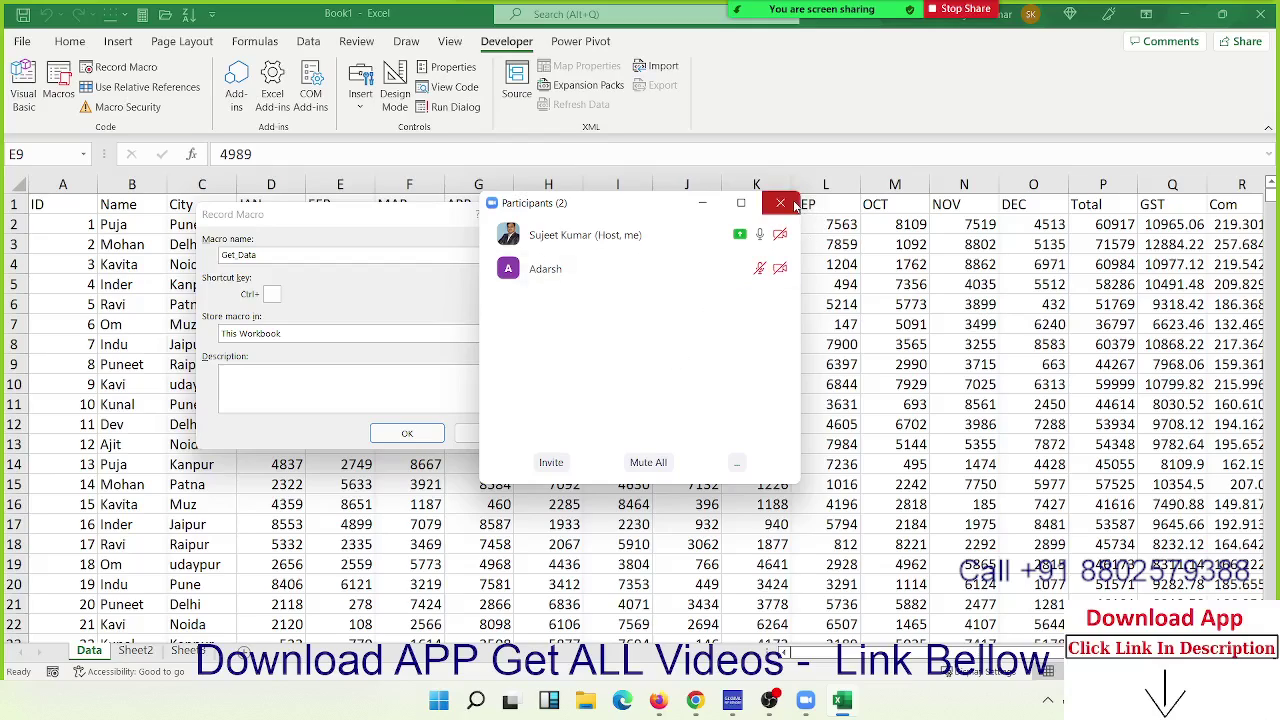
pyautogui.click(780, 203)
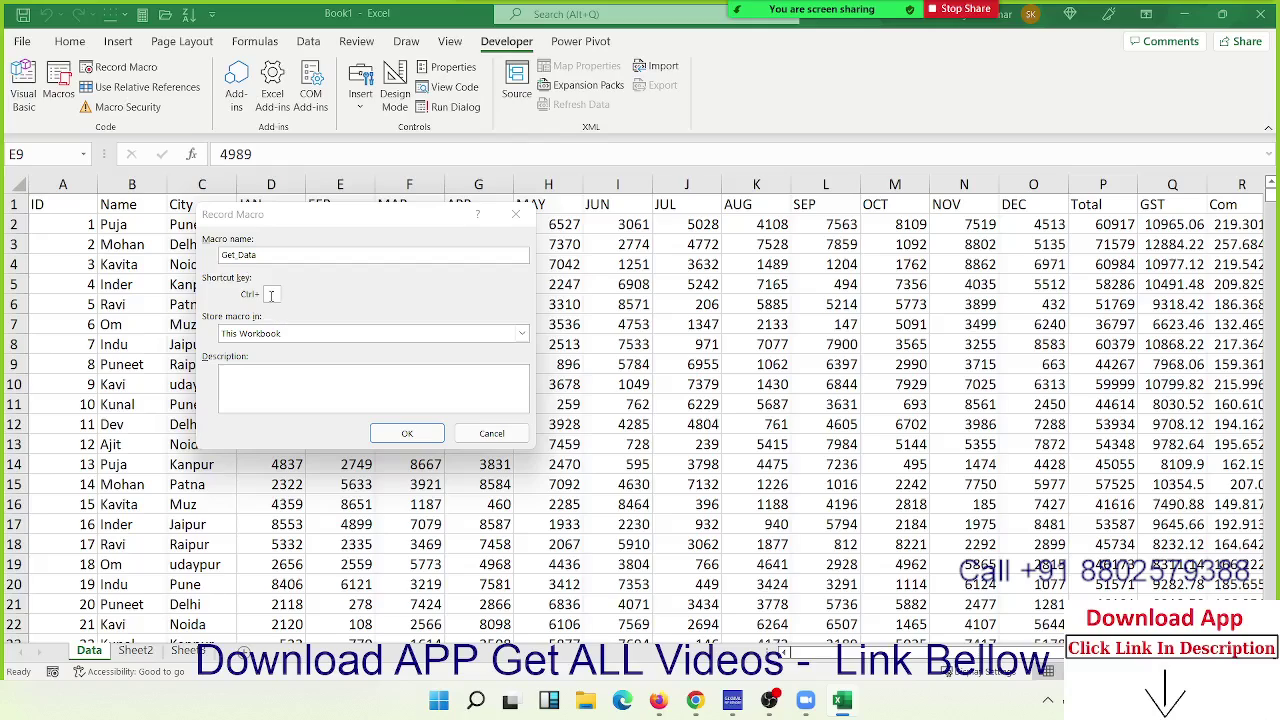
# Step: Start recording the GetData macro and turn on header filters from cell A1
pyautogui.click(398, 432)
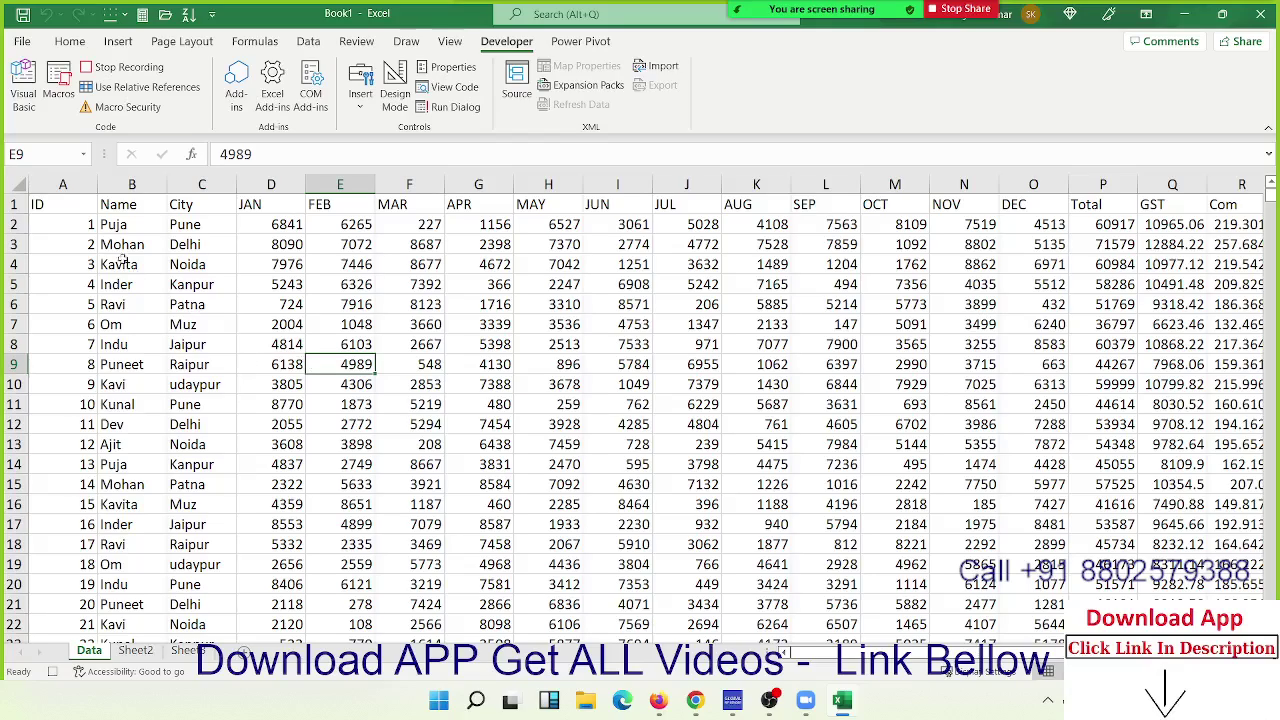
pyautogui.click(80, 206)
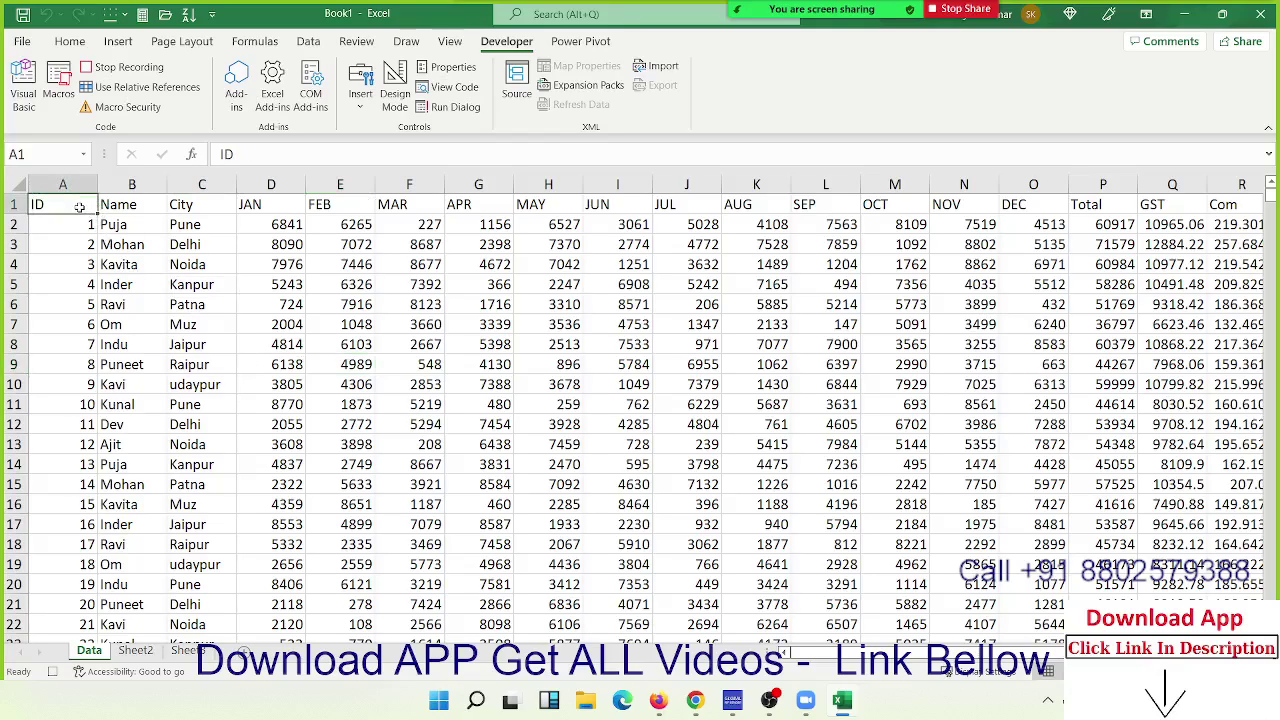
pyautogui.hotkey('ctrl', 'shift', 'l')
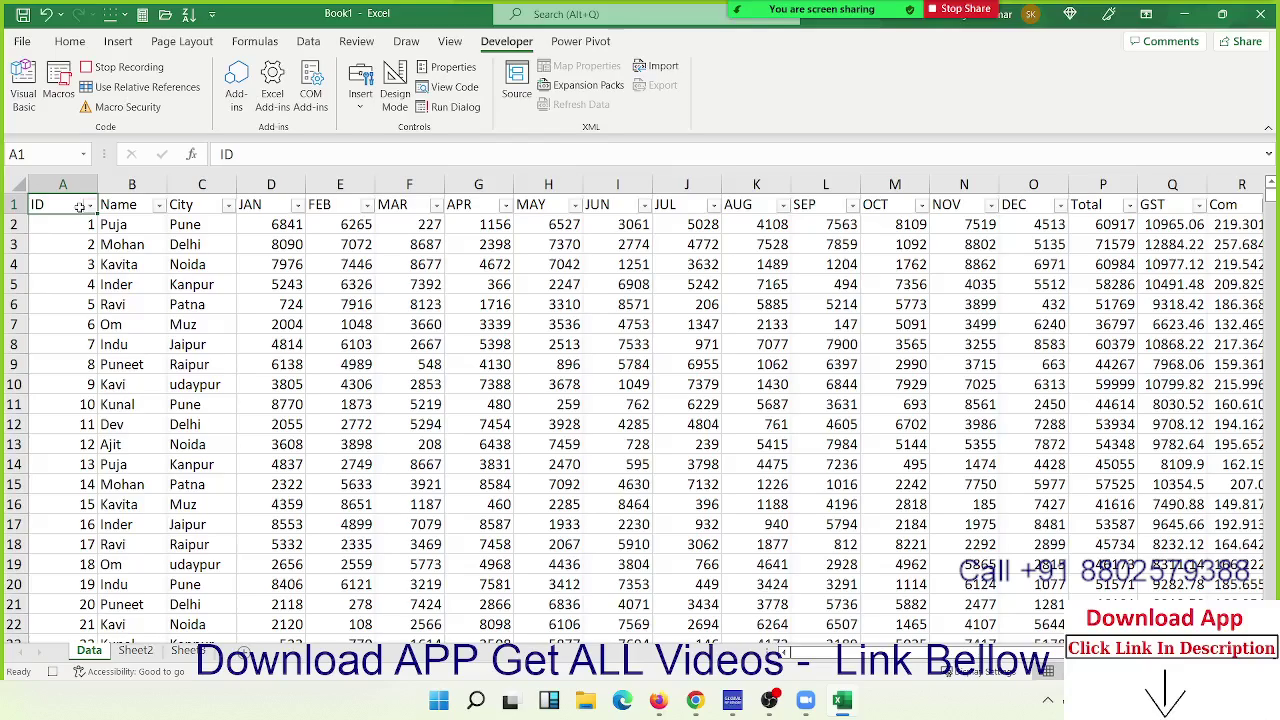
# Step: Filter the Name column to Ajit only, showing 64 of 790 records
pyautogui.click(159, 205)
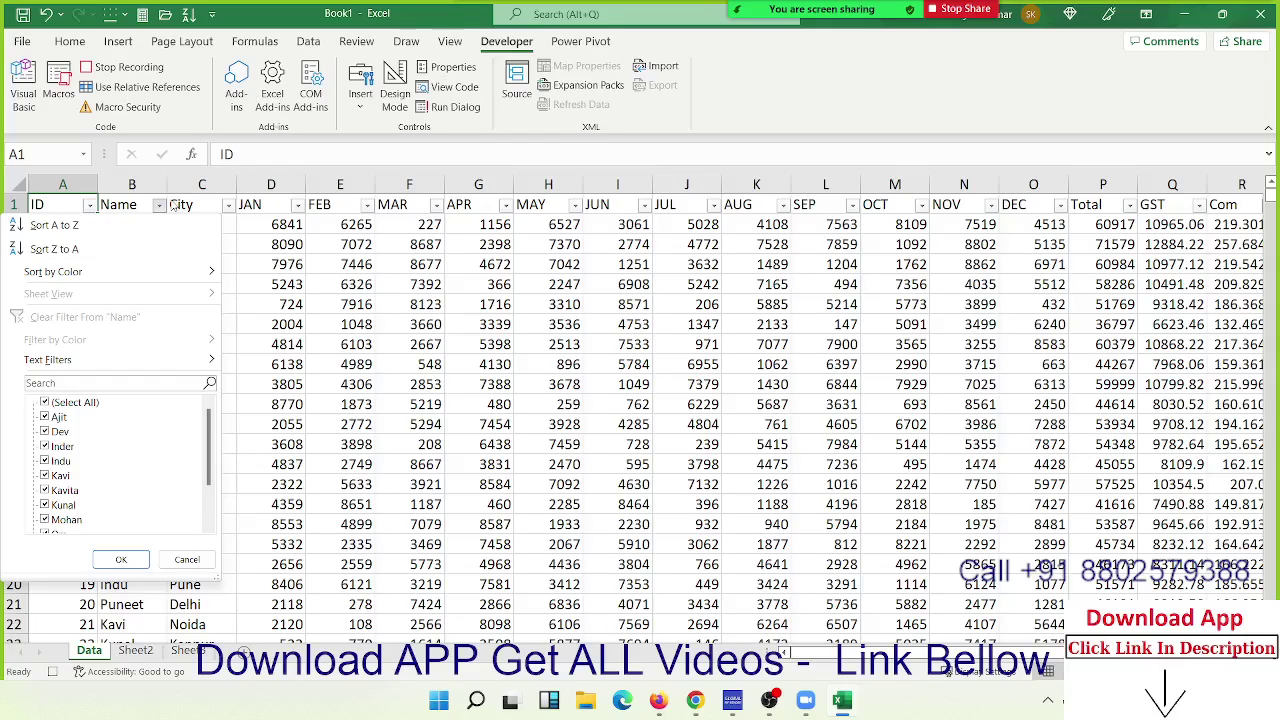
pyautogui.click(43, 404)
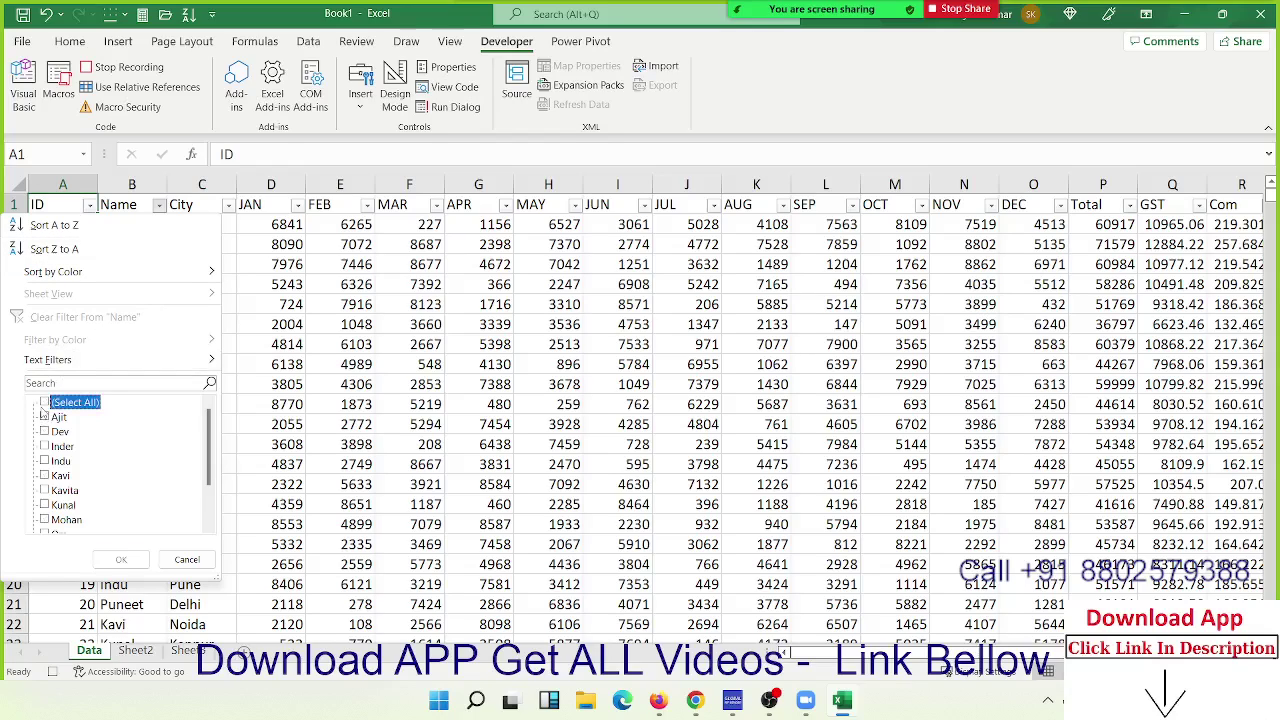
pyautogui.click(44, 416)
pyautogui.click(117, 559)
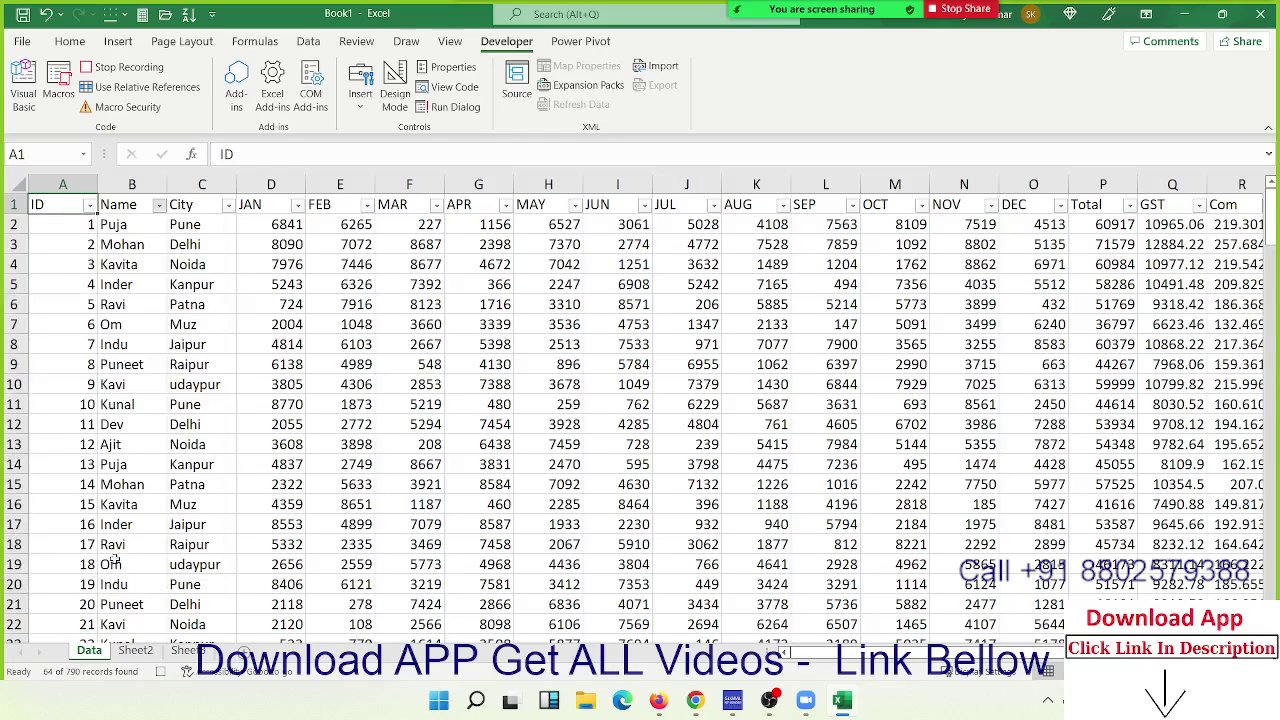
pyautogui.click(110, 304)
pyautogui.click(55, 204)
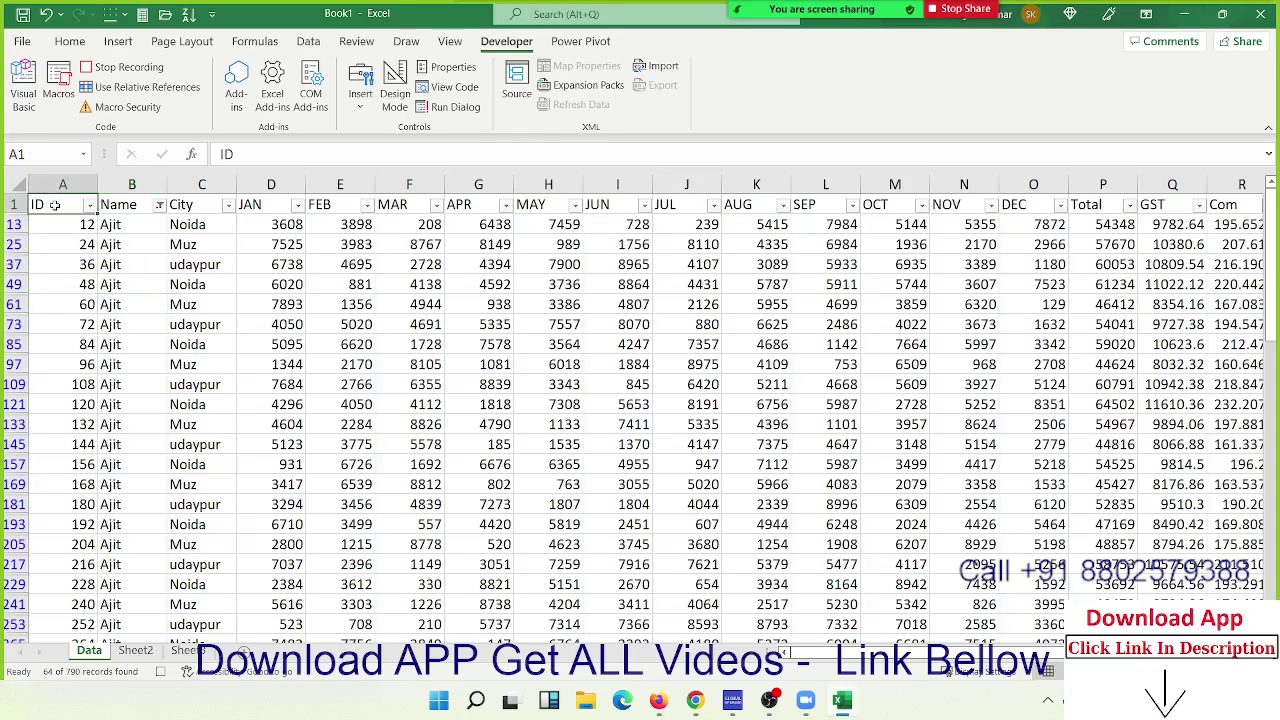
# Step: Copy only the visible cells of the filtered Ajit table, then add a new Sheet4
pyautogui.hotkey('ctrl', 'shift', 'Right')
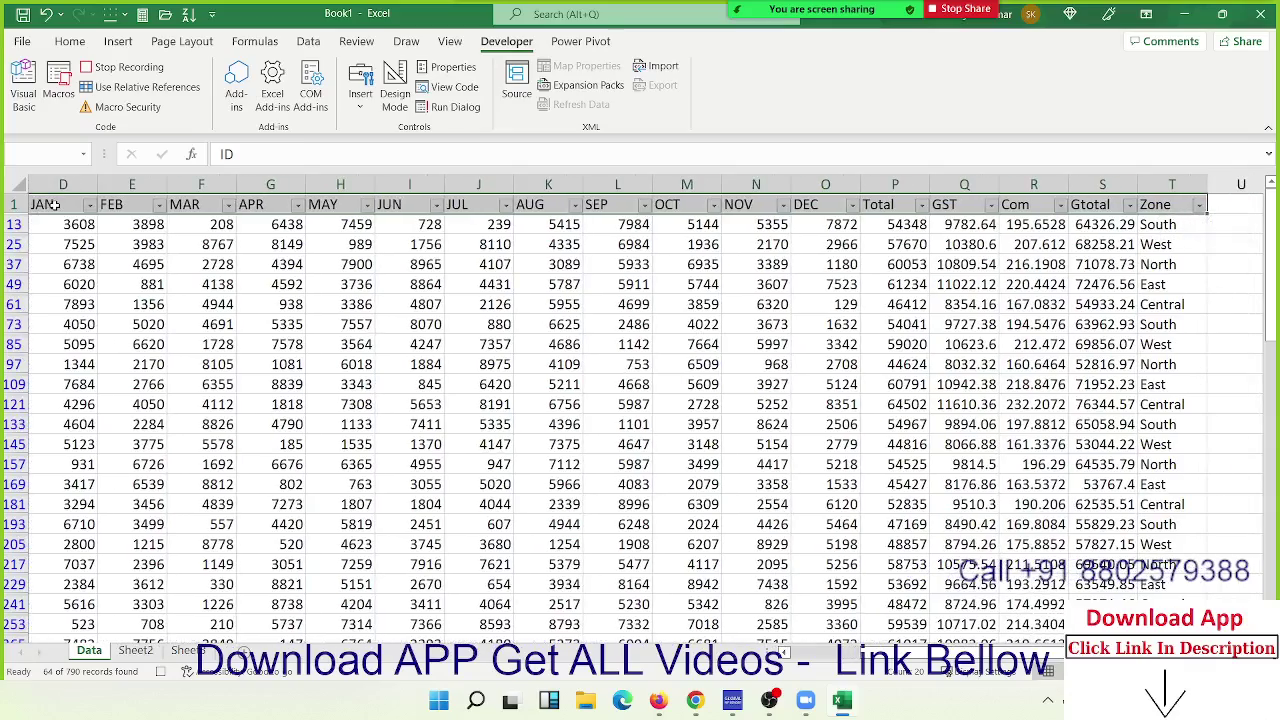
pyautogui.hotkey('ctrl', 'shift', 'Down')
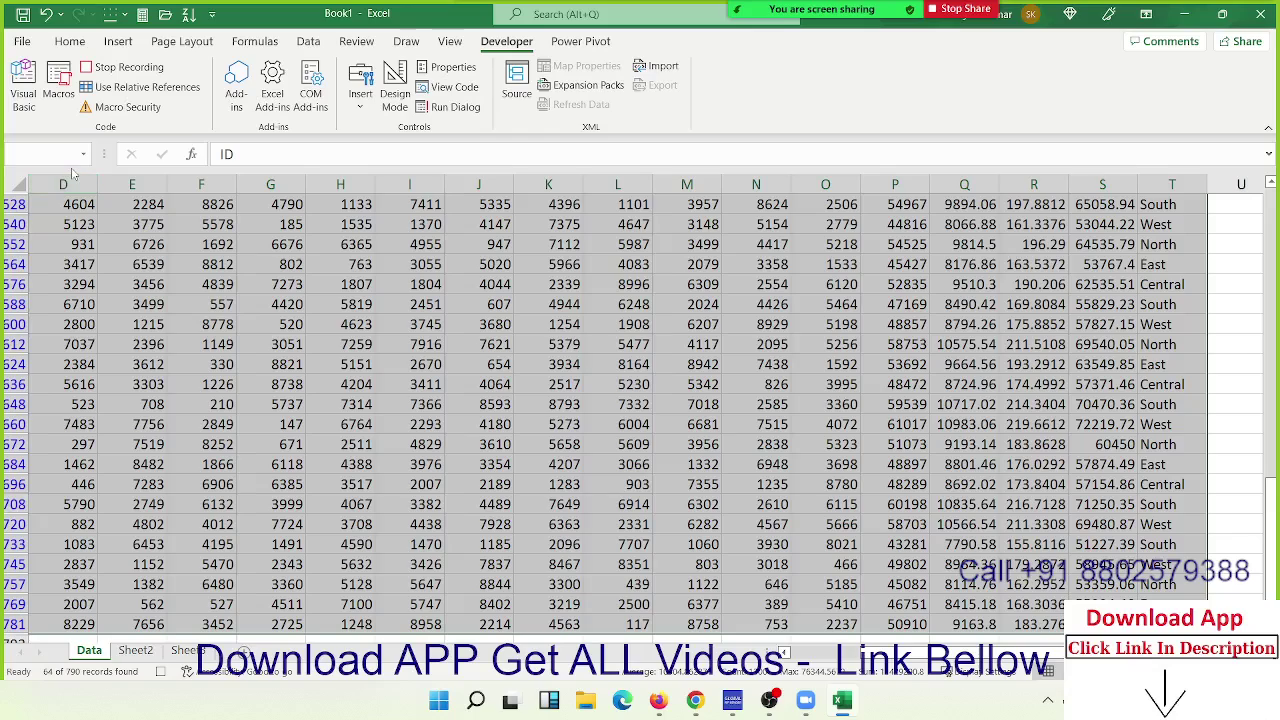
pyautogui.hotkey('ctrl', 'g')
pyautogui.click(270, 427)
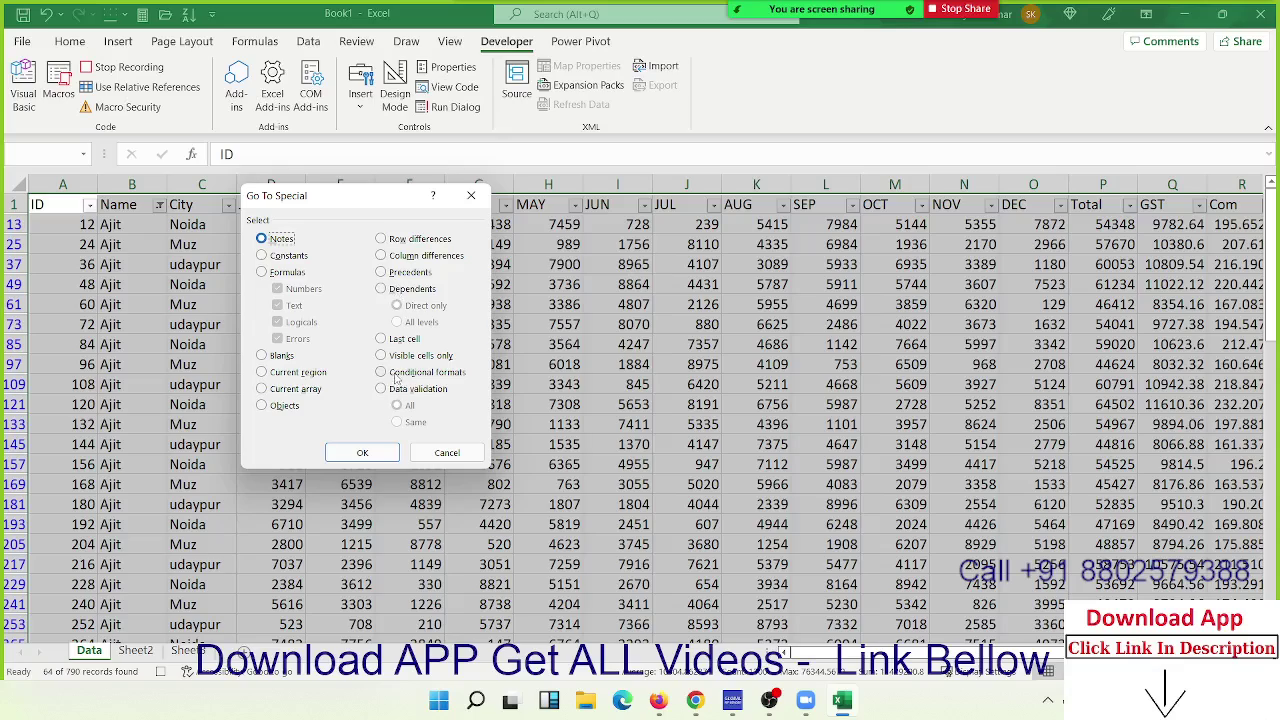
pyautogui.click(383, 355)
pyautogui.click(362, 452)
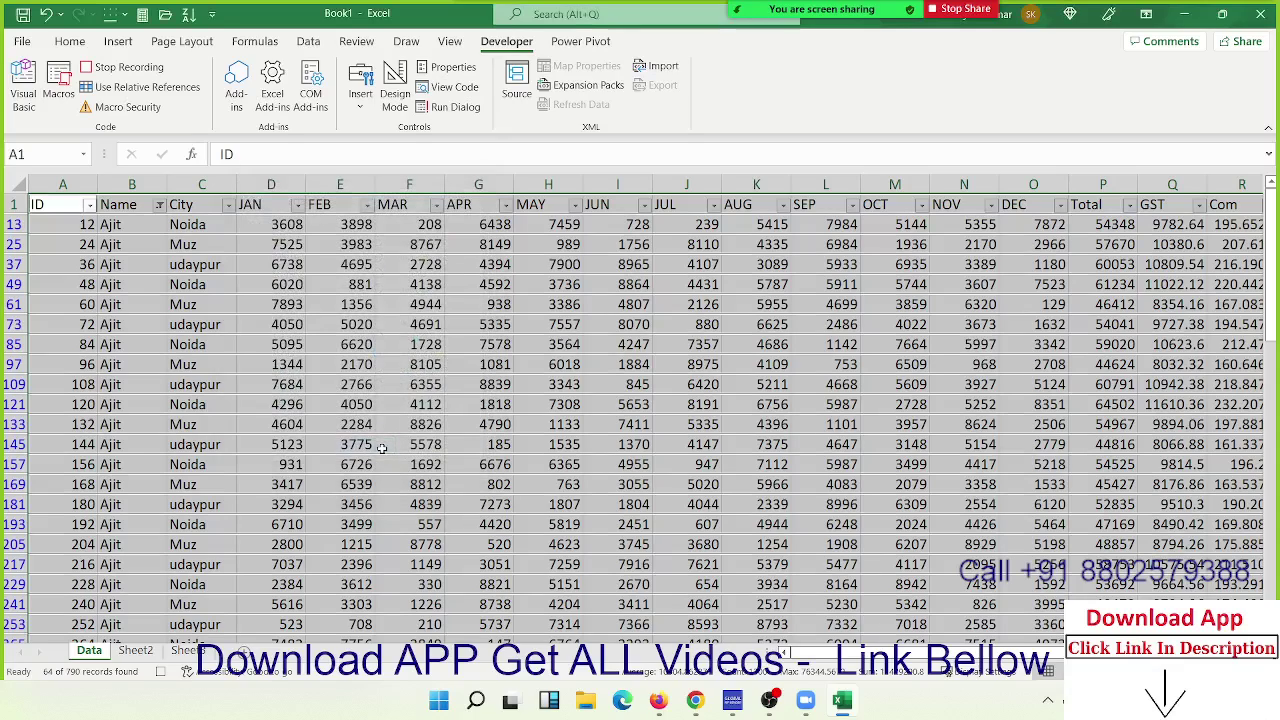
pyautogui.hotkey('ctrl', 'c')
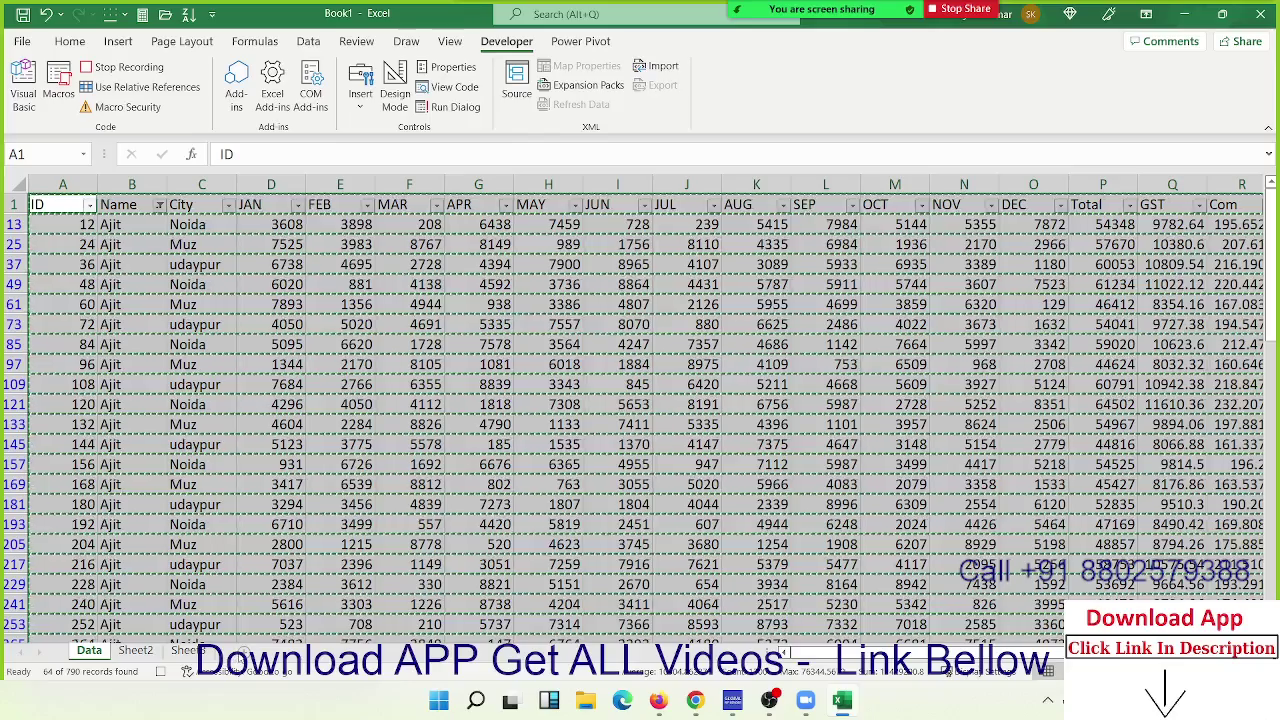
pyautogui.click(230, 650)
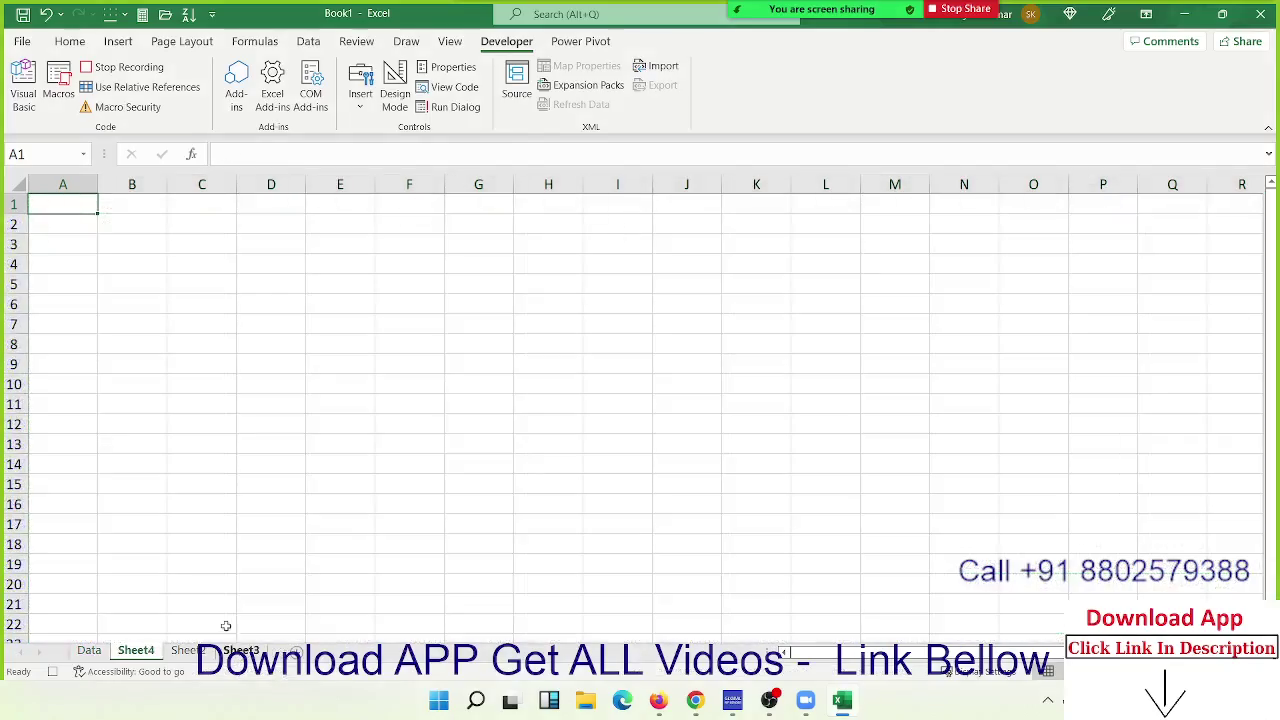
# Step: Paste the Ajit rows into the new sheet and rename it Ajit
pyautogui.hotkey('ctrl', 'v')
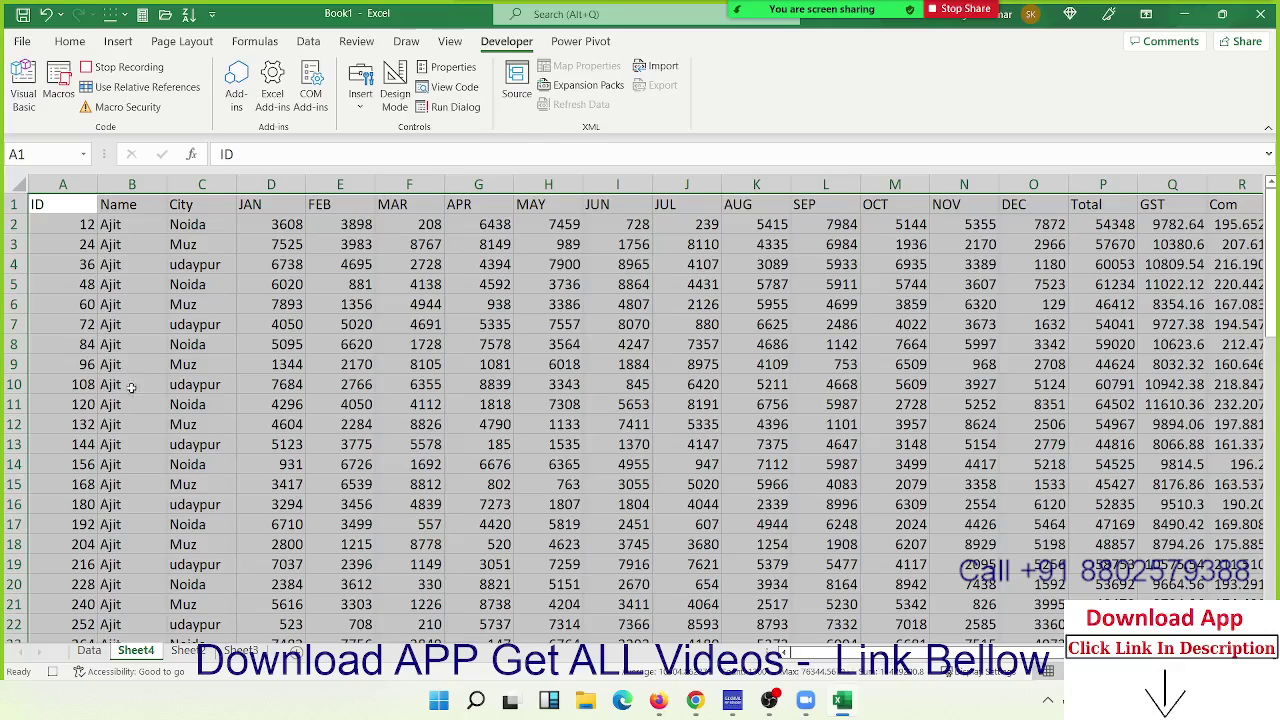
pyautogui.doubleClick(137, 650)
pyautogui.write('Aji')
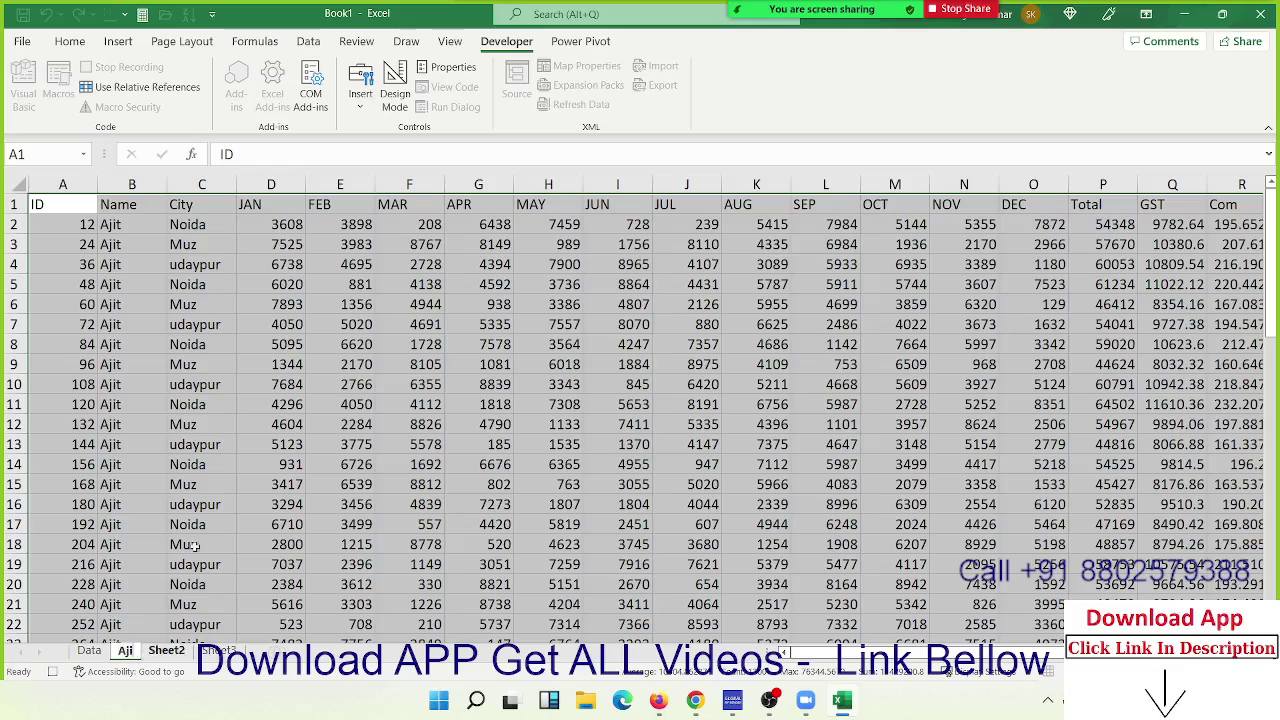
pyautogui.press('Return')
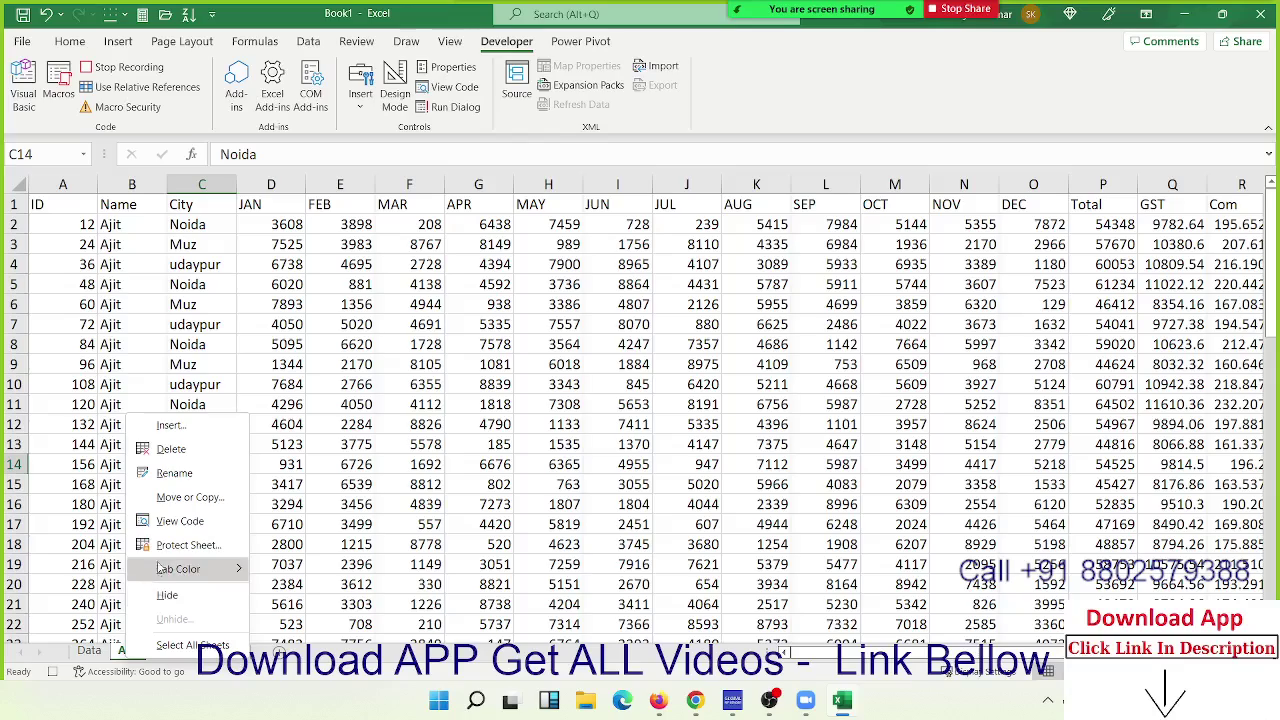
# Step: Copy the Ajit sheet into a new workbook
pyautogui.click(188, 497)
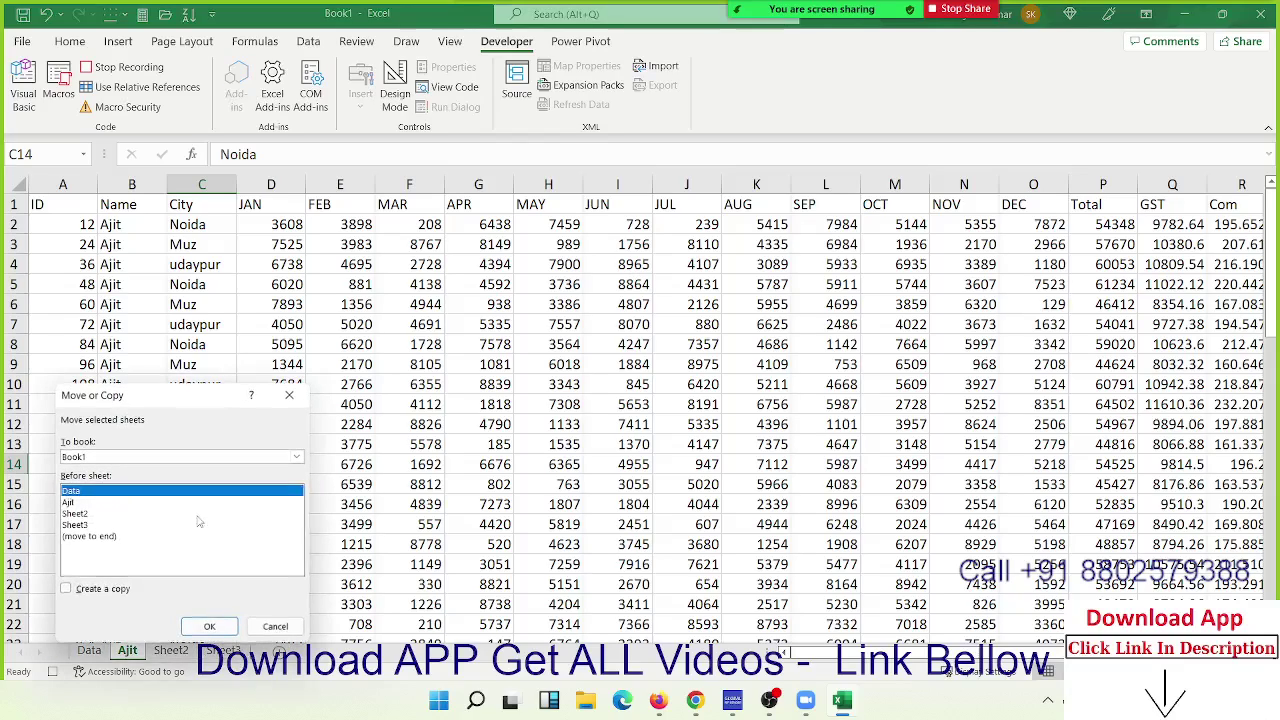
pyautogui.click(108, 590)
pyautogui.click(100, 457)
pyautogui.click(100, 474)
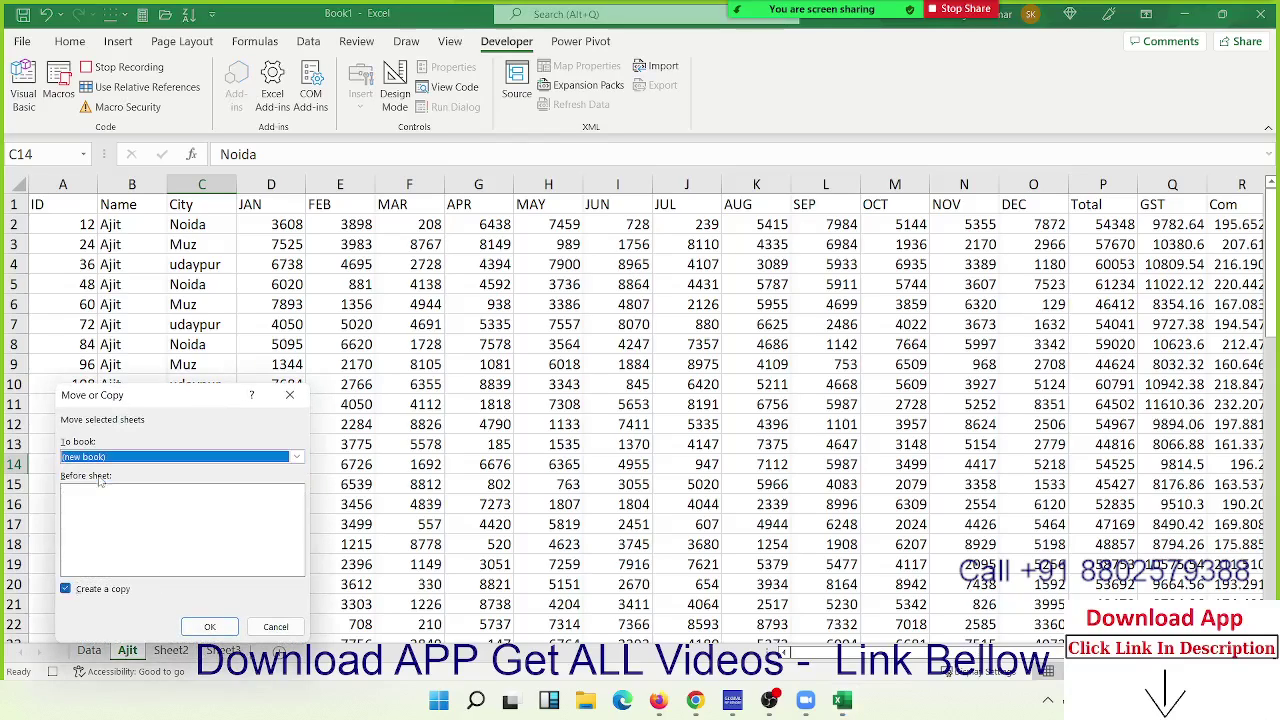
pyautogui.click(210, 626)
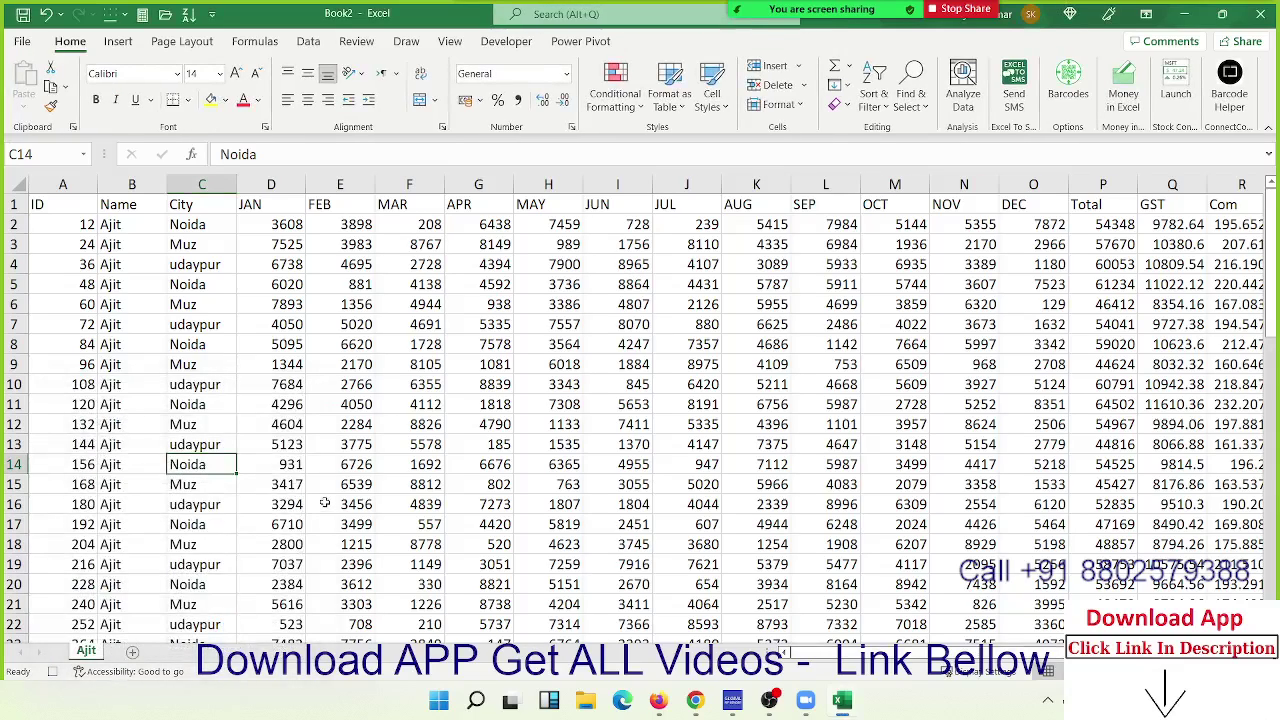
# Step: Save the new workbook as Aji.xlsx on drive E: and close it
pyautogui.hotkey('ctrl', 's')
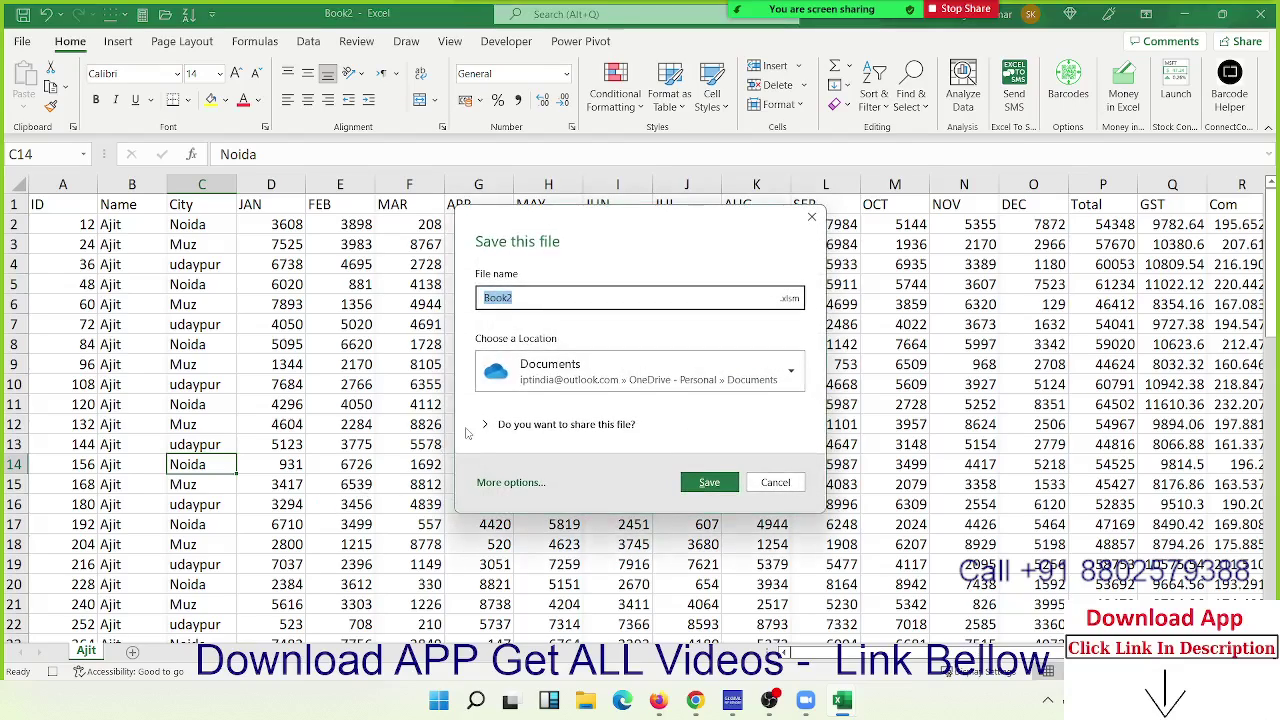
pyautogui.write('Ajit')
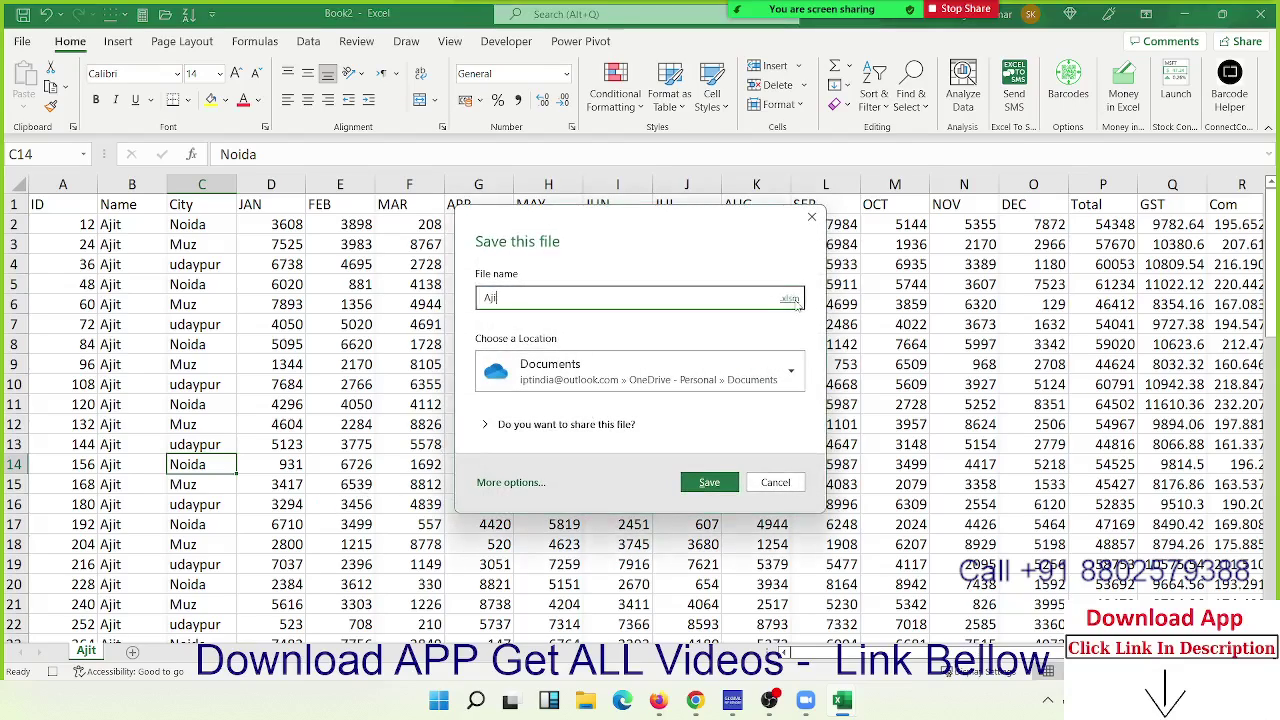
pyautogui.click(797, 300)
pyautogui.click(830, 314)
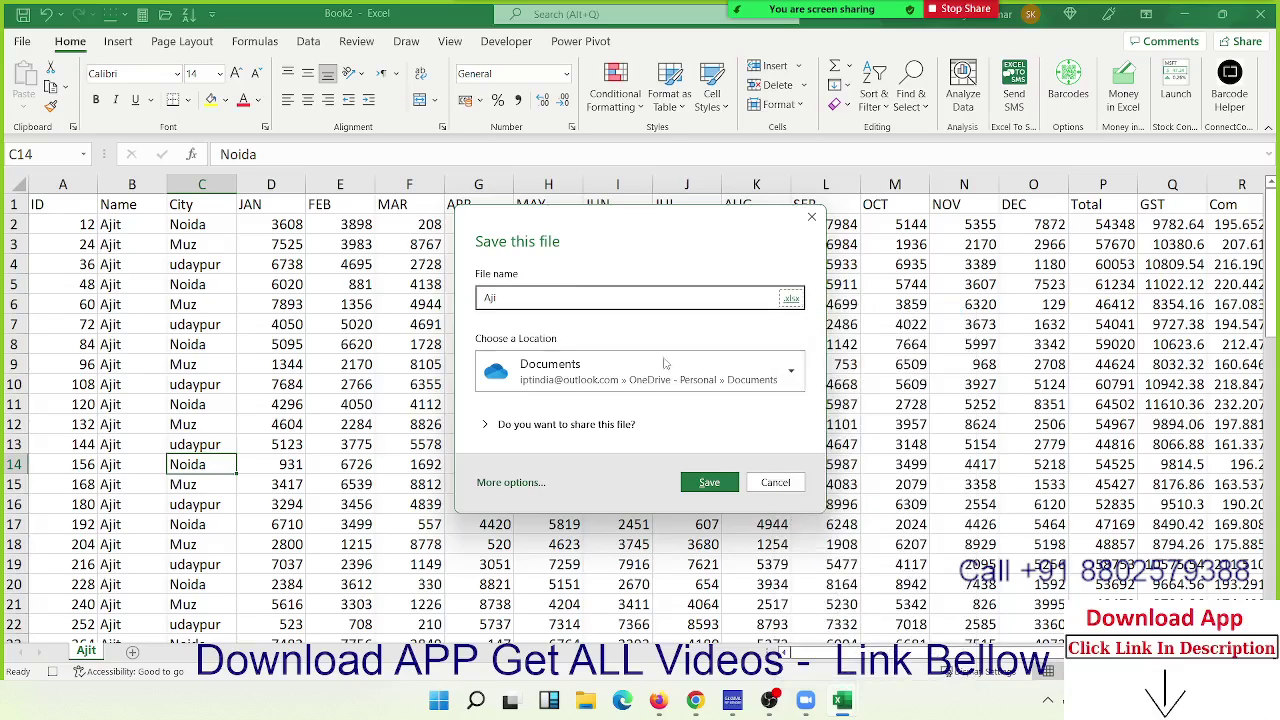
pyautogui.click(552, 385)
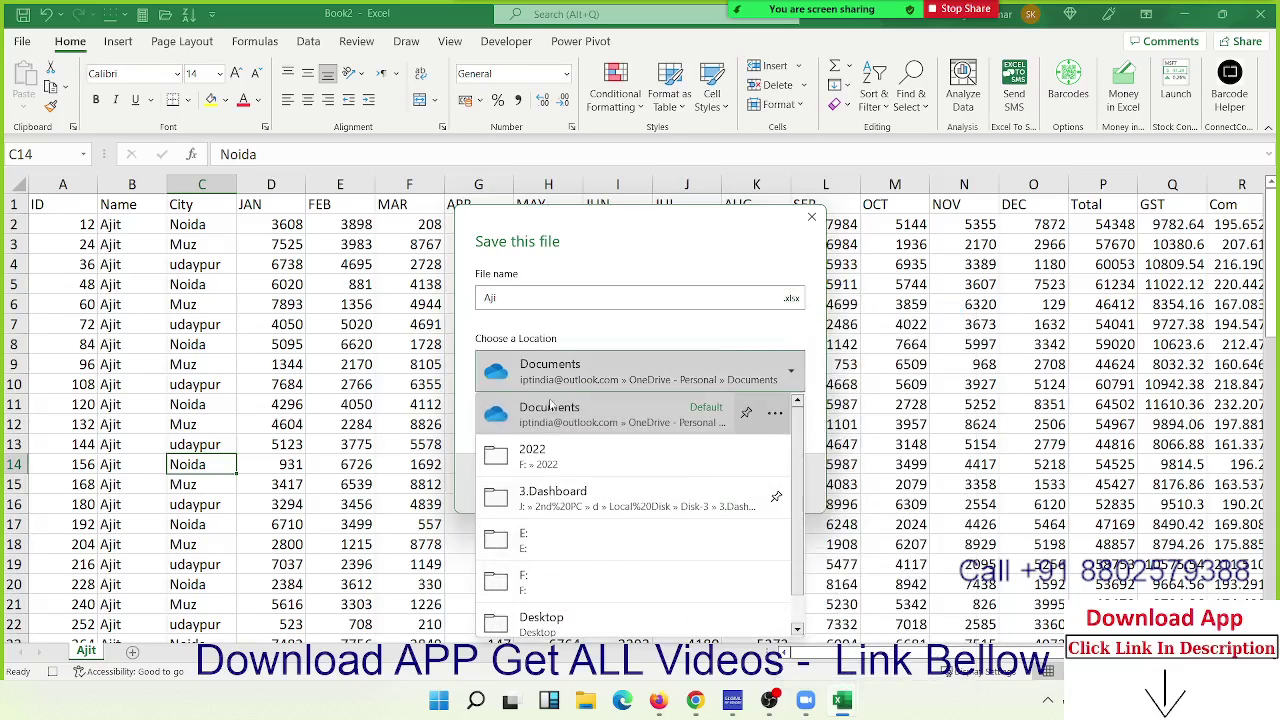
pyautogui.click(538, 540)
pyautogui.click(698, 481)
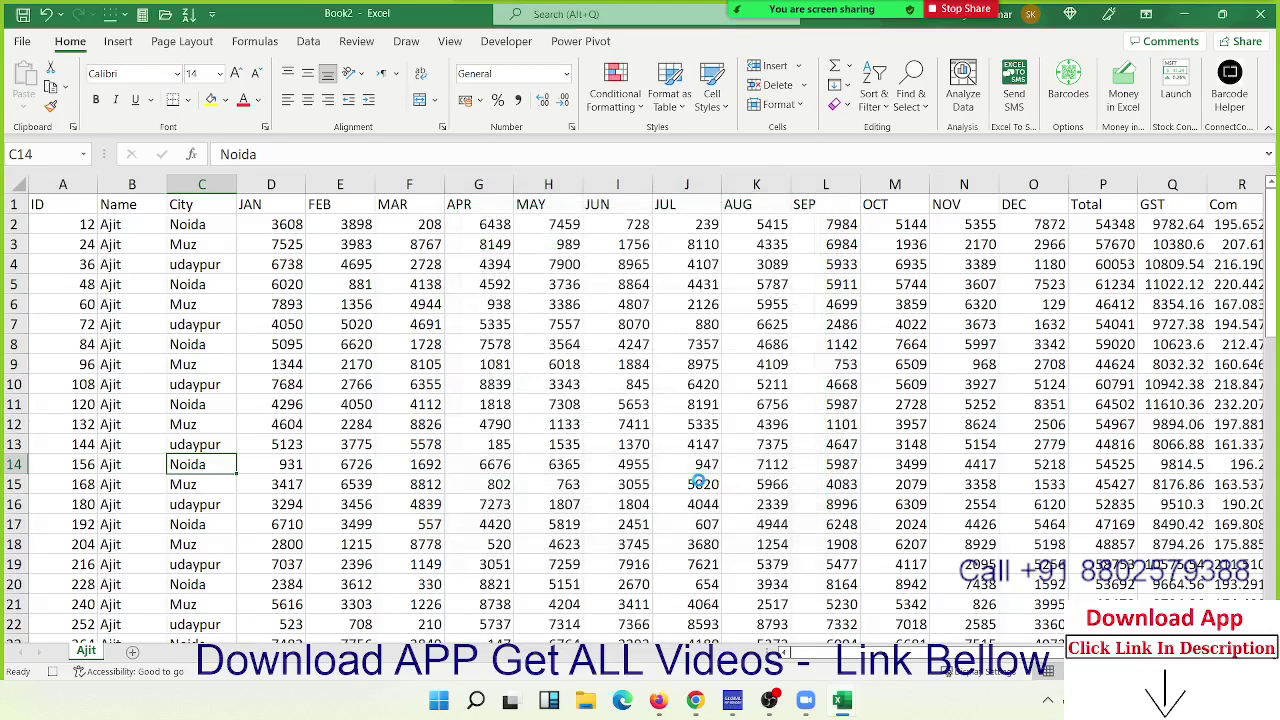
pyautogui.click(1260, 17)
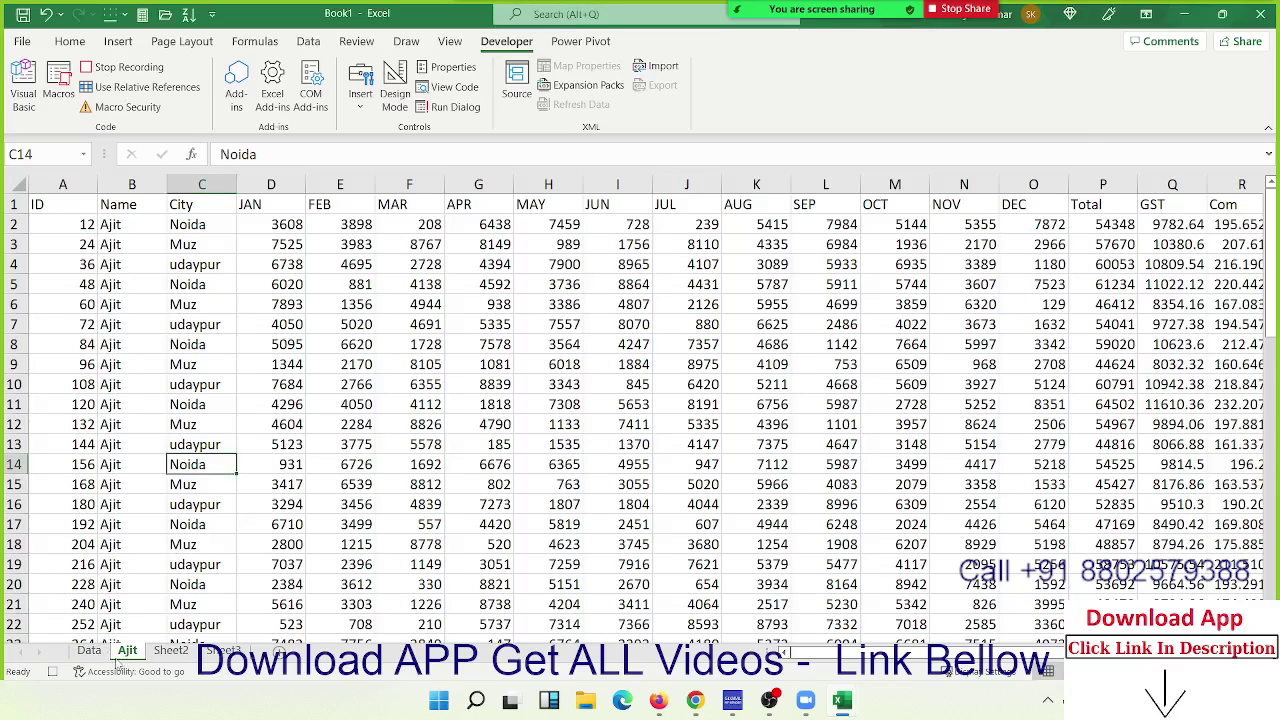
# Step: Clear the filter on the Data sheet and stop the macro recording
pyautogui.click(89, 650)
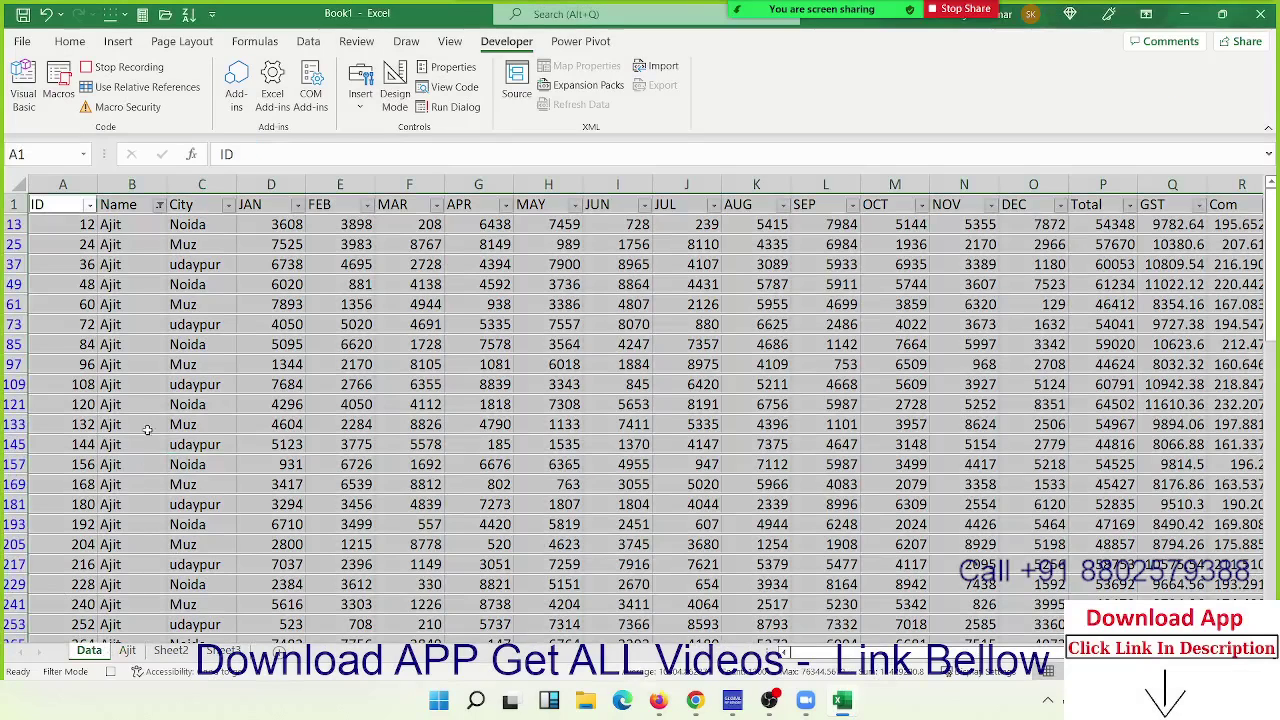
pyautogui.click(150, 402)
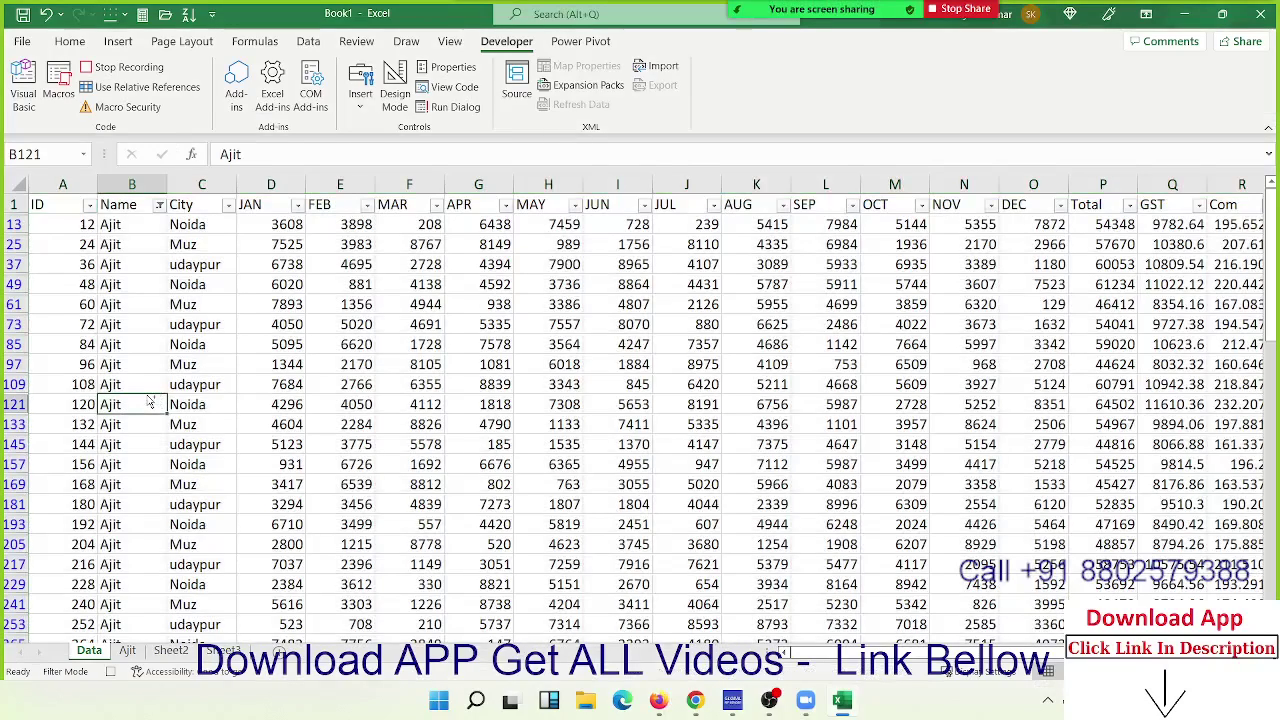
pyautogui.hotkey('ctrl', 'pagedown')
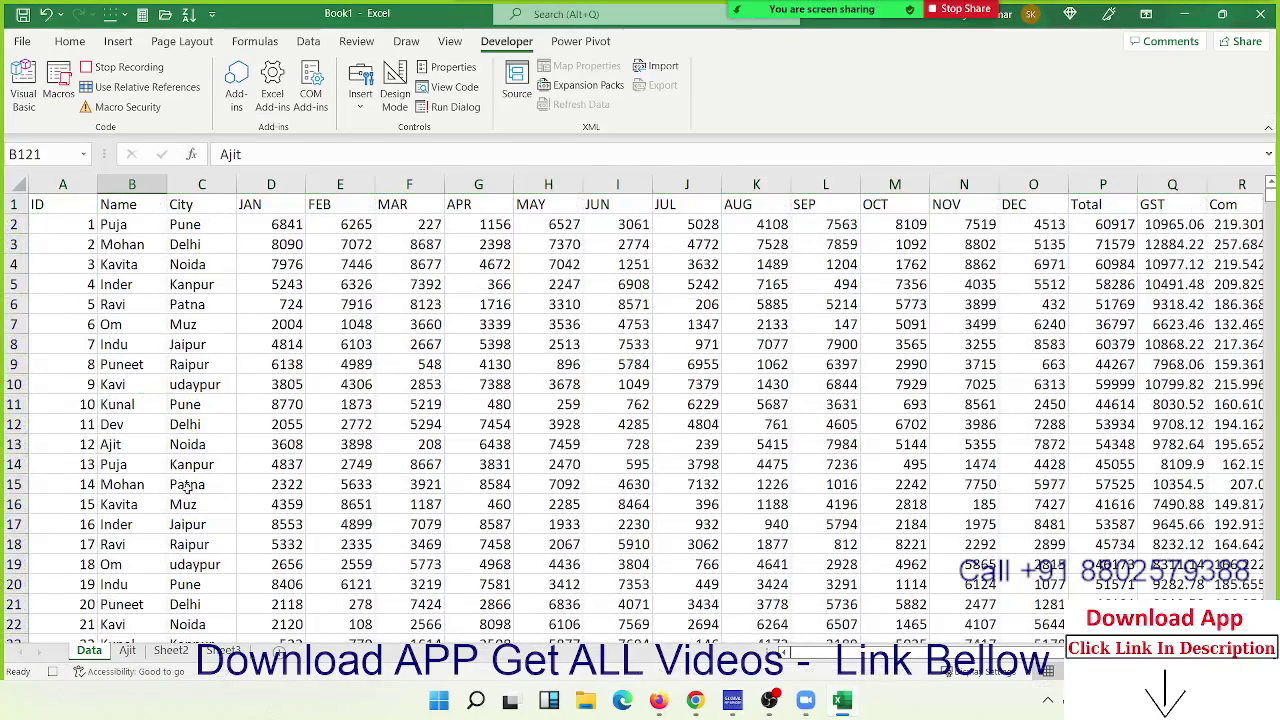
pyautogui.rightClick(130, 650)
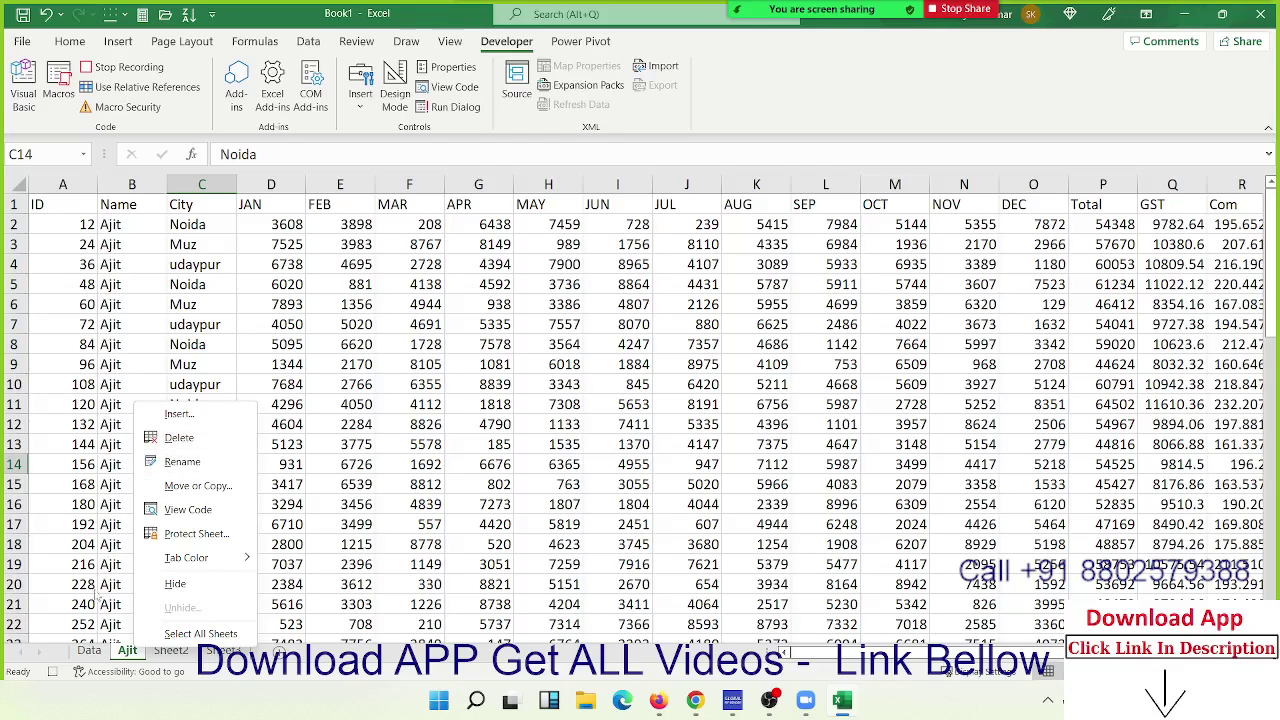
pyautogui.click(50, 678)
# Step: Delete the Ajit sheet and return to the Data sheet
pyautogui.rightClick(128, 652)
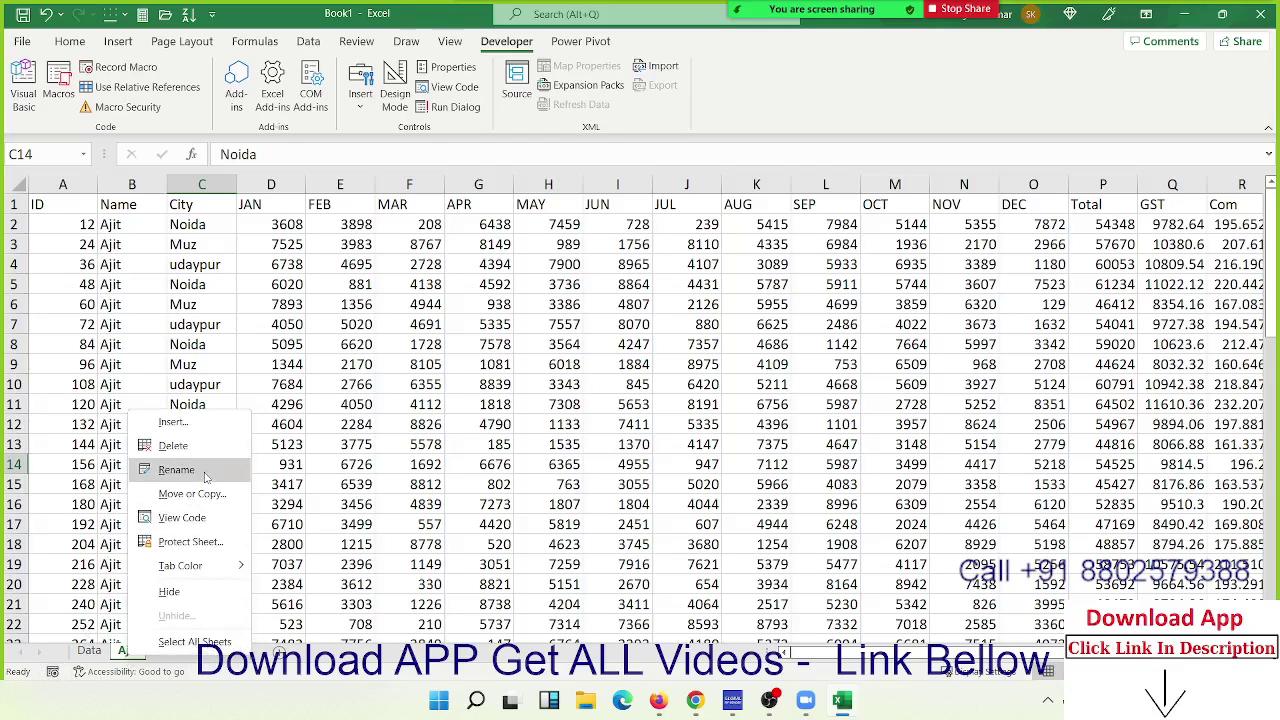
pyautogui.click(196, 447)
pyautogui.click(617, 396)
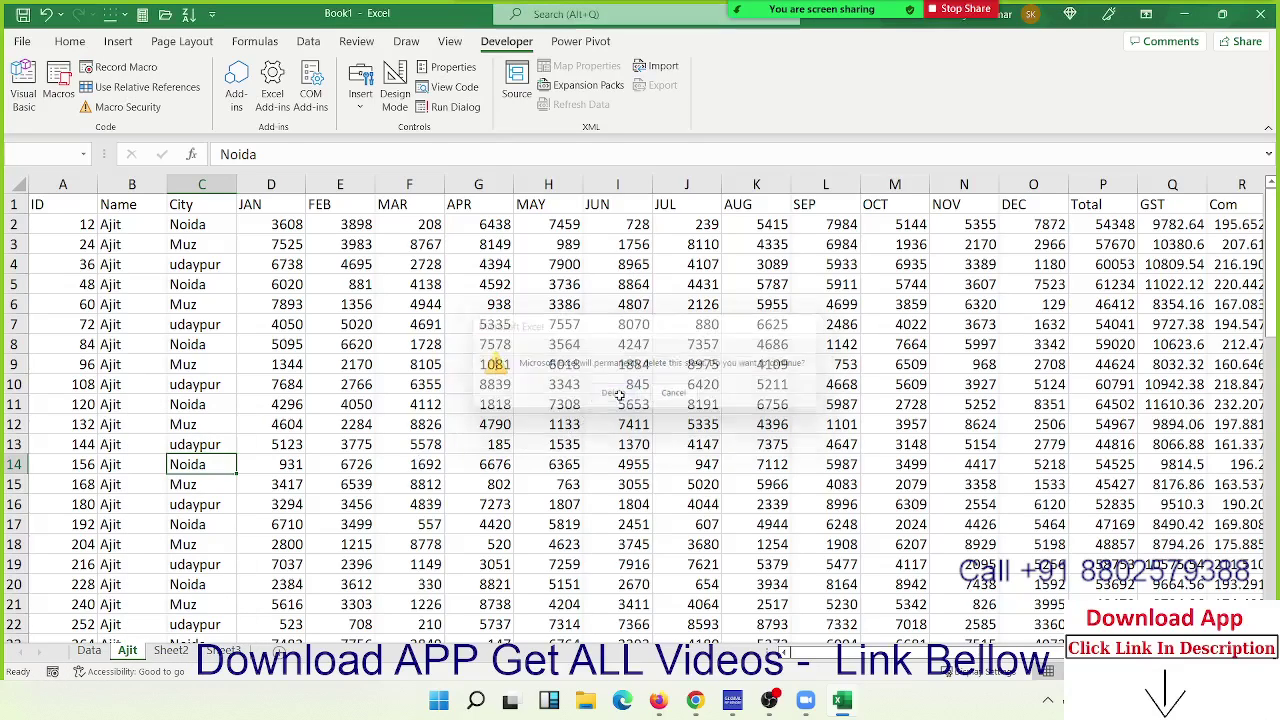
pyautogui.click(89, 651)
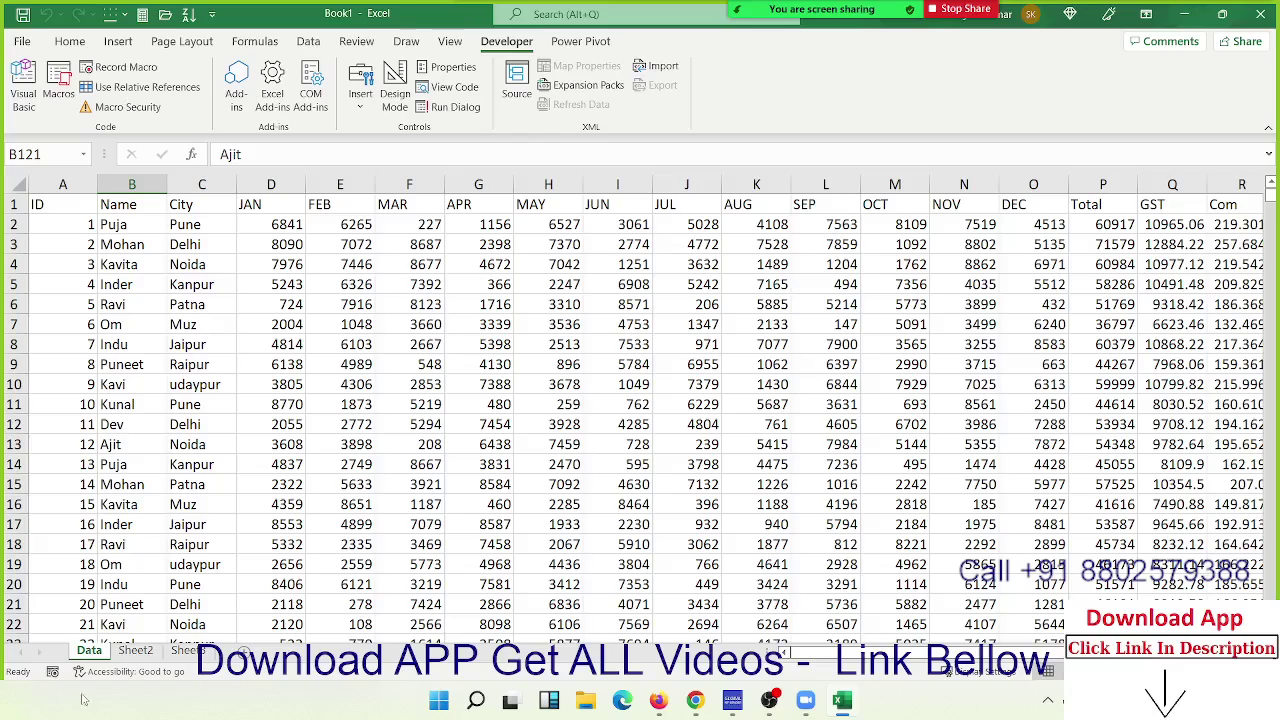
# Step: Open the Get_Data macro in the VBA editor
pyautogui.click(178, 284)
pyautogui.click(58, 85)
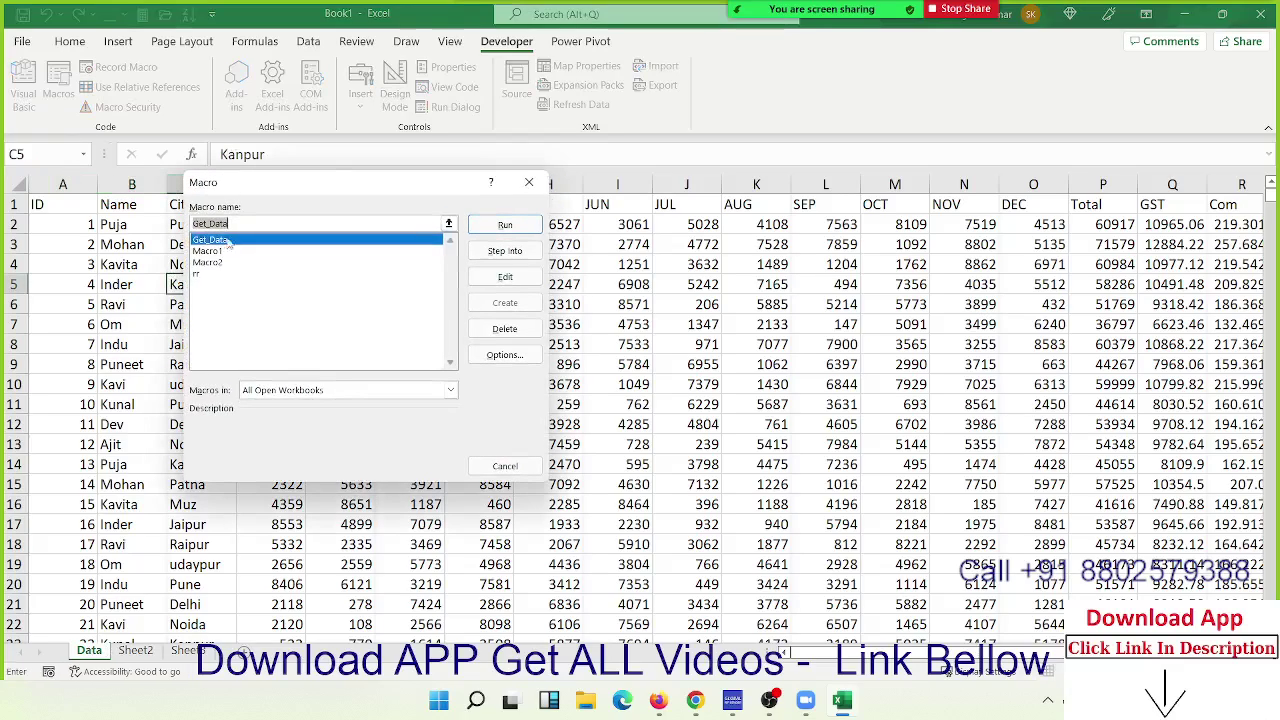
pyautogui.click(225, 263)
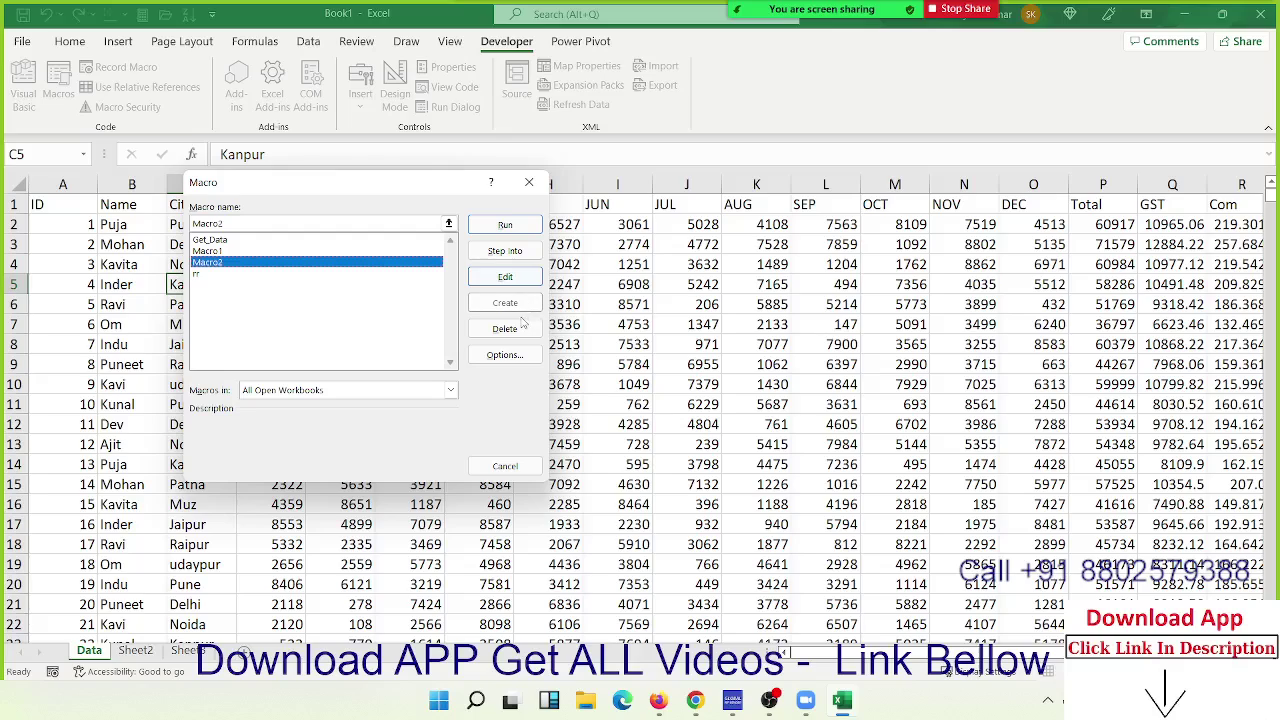
pyautogui.click(281, 241)
pyautogui.click(505, 277)
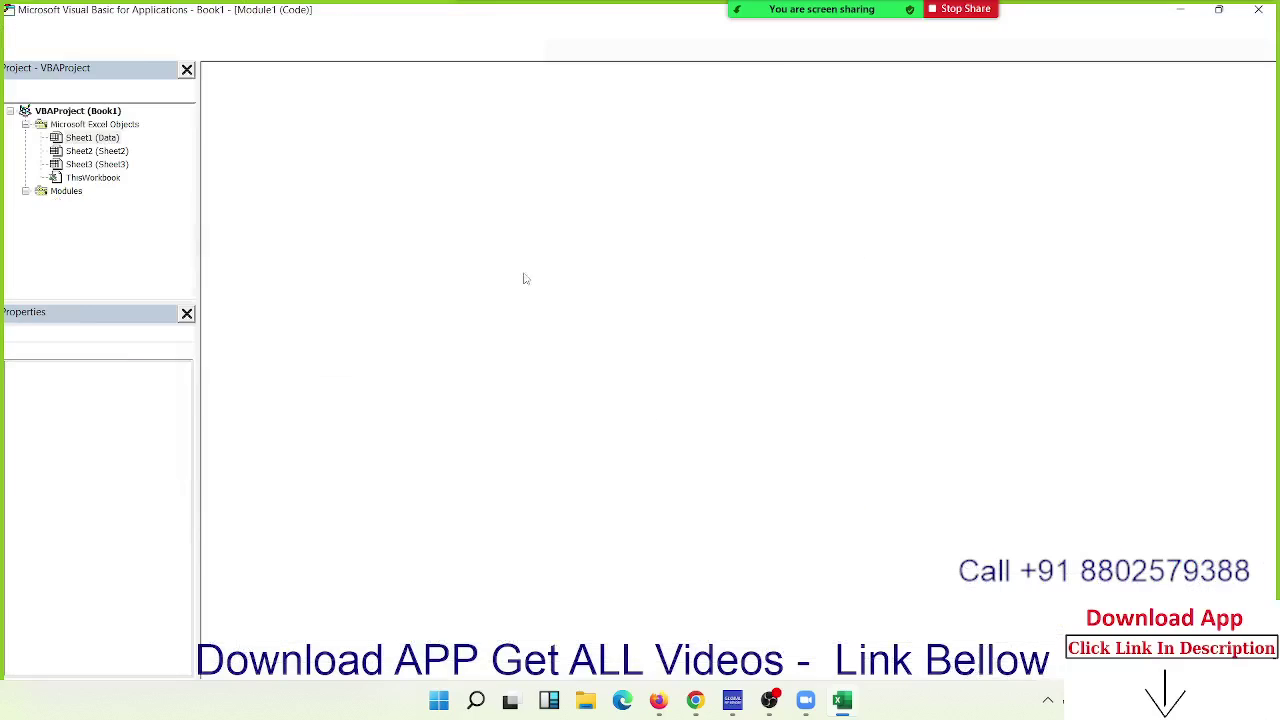
# Step: Delete the comment lines below Sub Get_Data() and inspect the AutoFilter lines
pyautogui.click(378, 518)
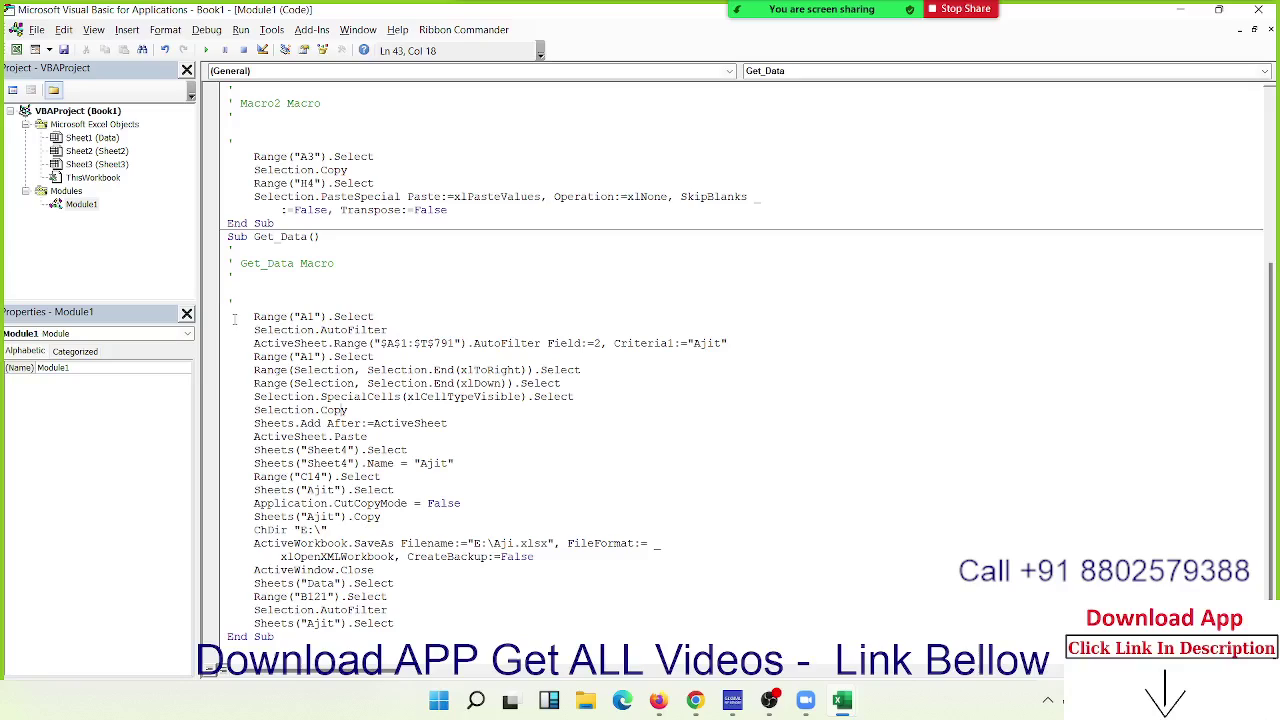
pyautogui.moveTo(229, 303); pyautogui.dragTo(216, 262)
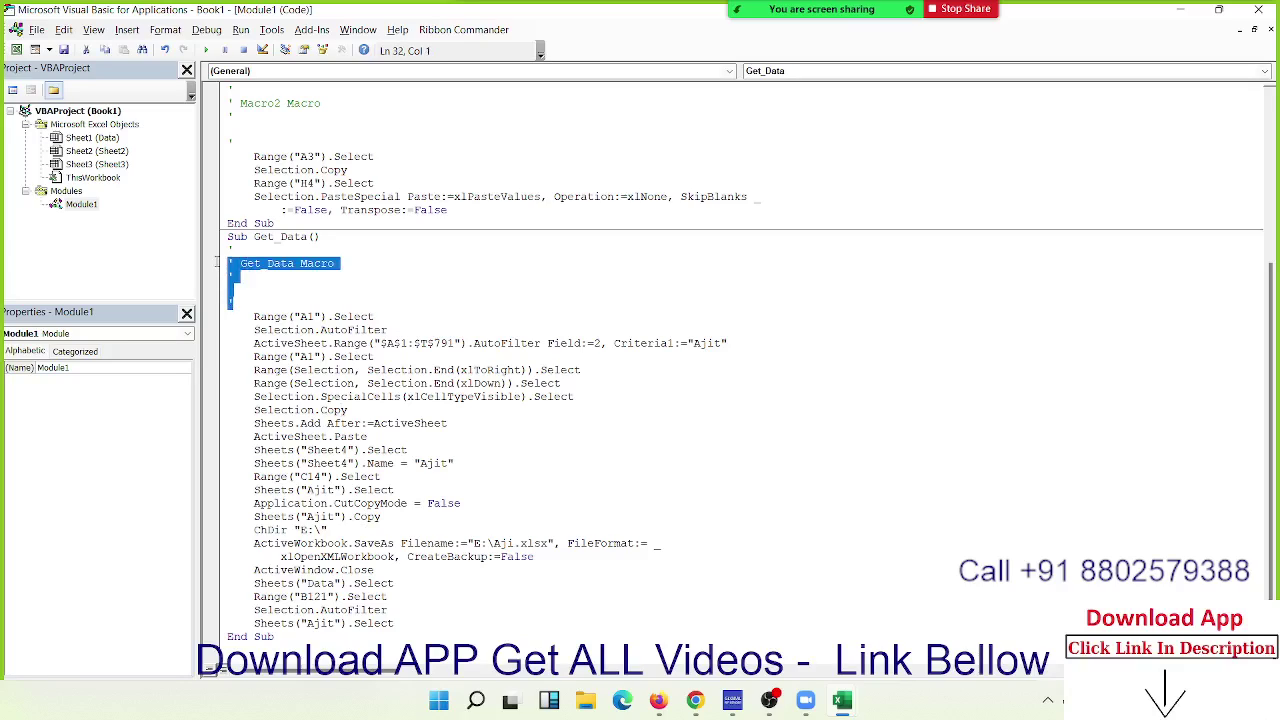
pyautogui.press('Delete')
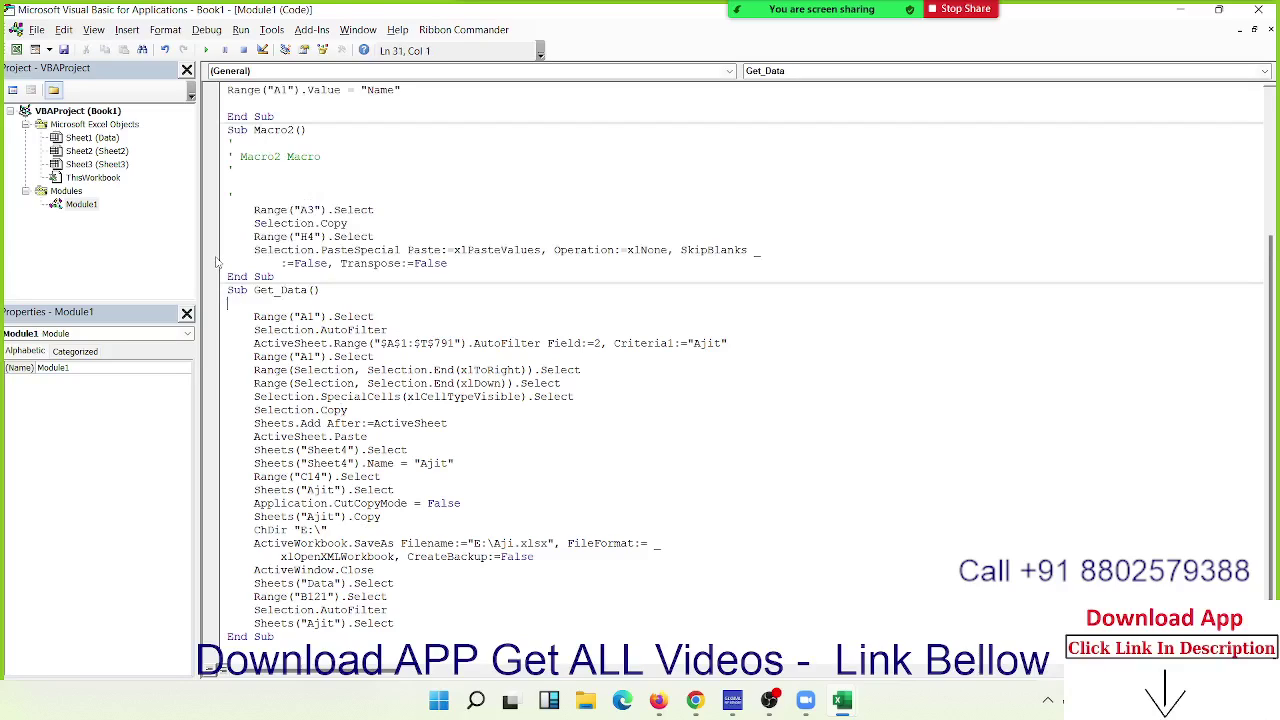
pyautogui.moveTo(254, 316); pyautogui.dragTo(404, 307)
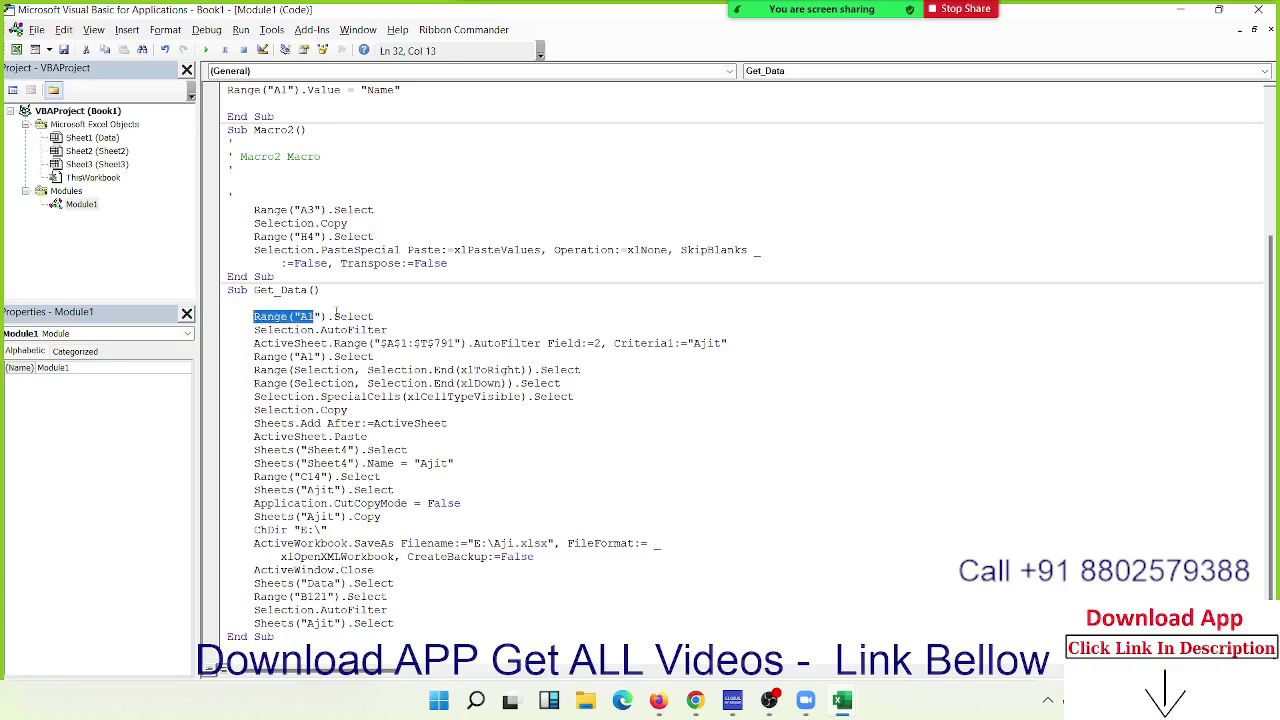
pyautogui.click(399, 329)
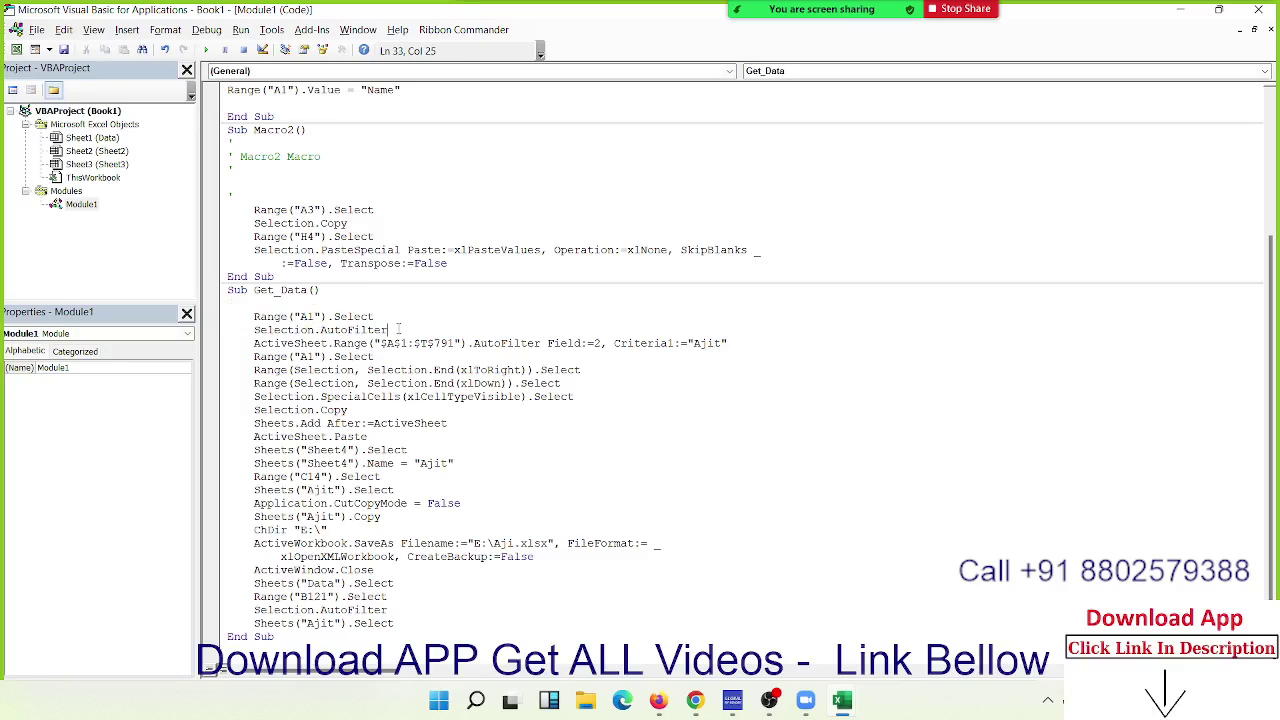
pyautogui.doubleClick(506, 343)
pyautogui.doubleClick(379, 331)
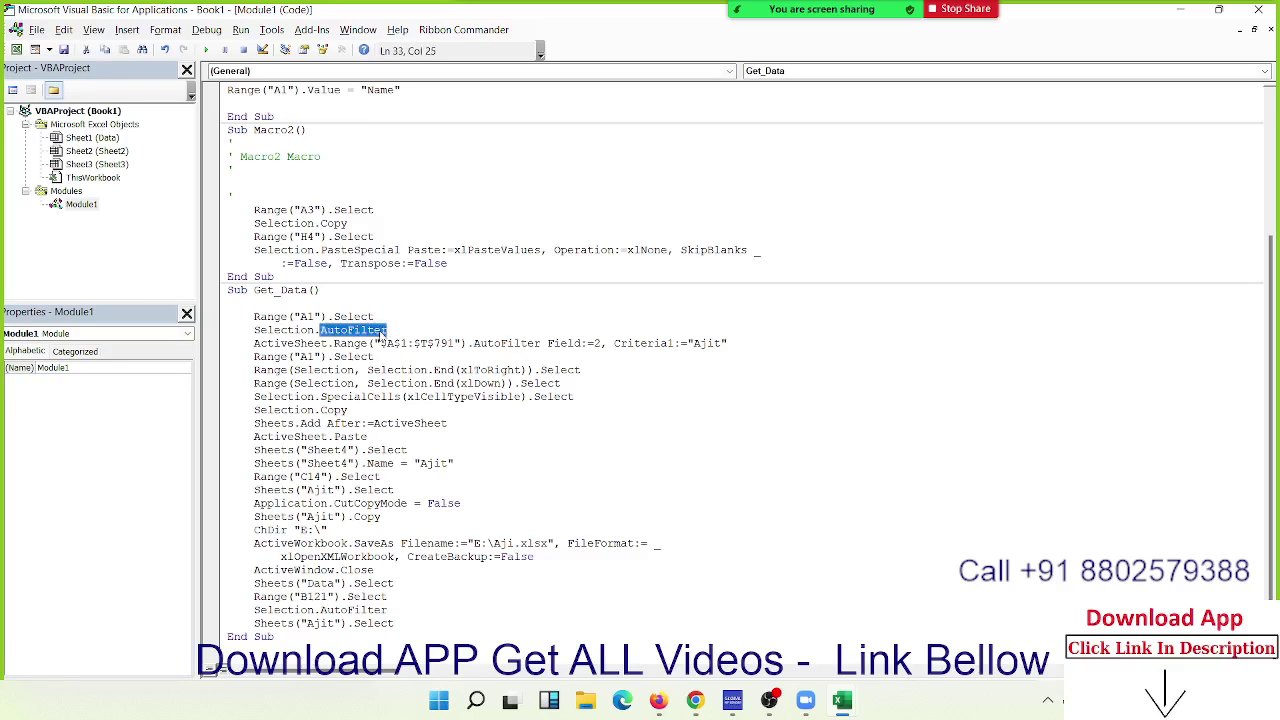
# Step: Back in Excel, toggle the header filter on and off from cell A1
pyautogui.hotkey('alt', 'F11')
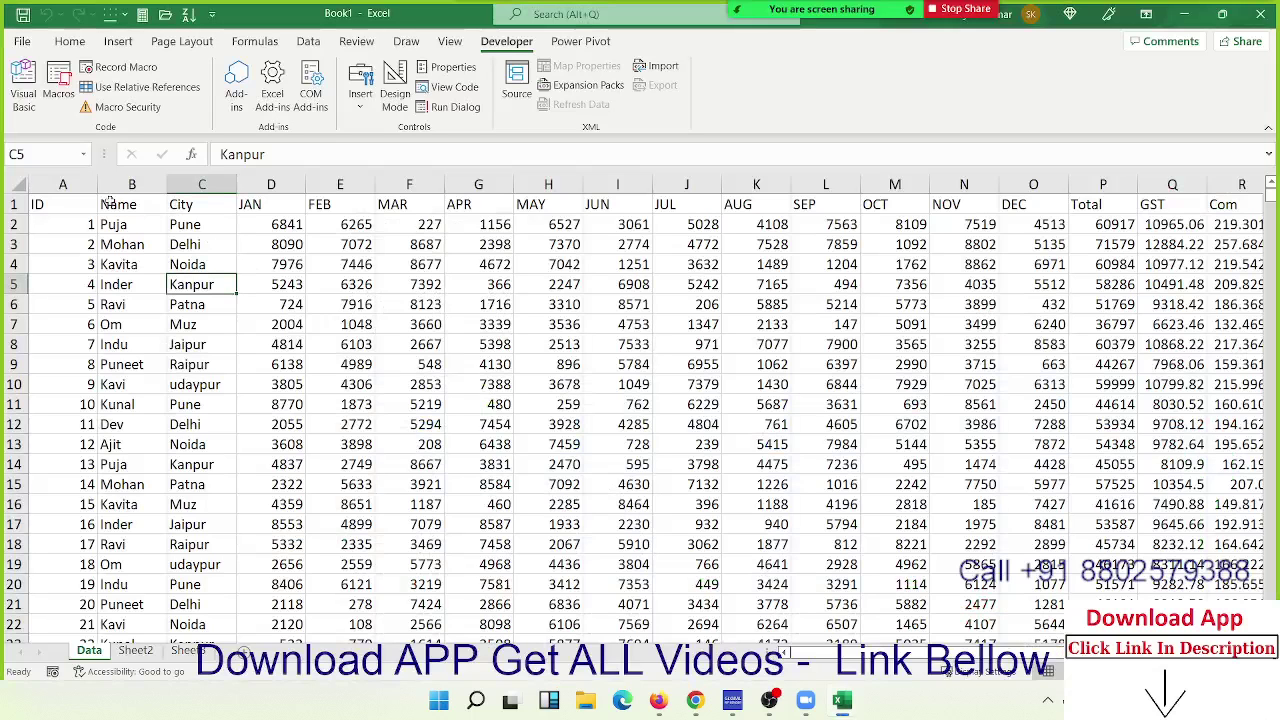
pyautogui.click(62, 205)
pyautogui.hotkey('ctrl', 'shift', 'l')
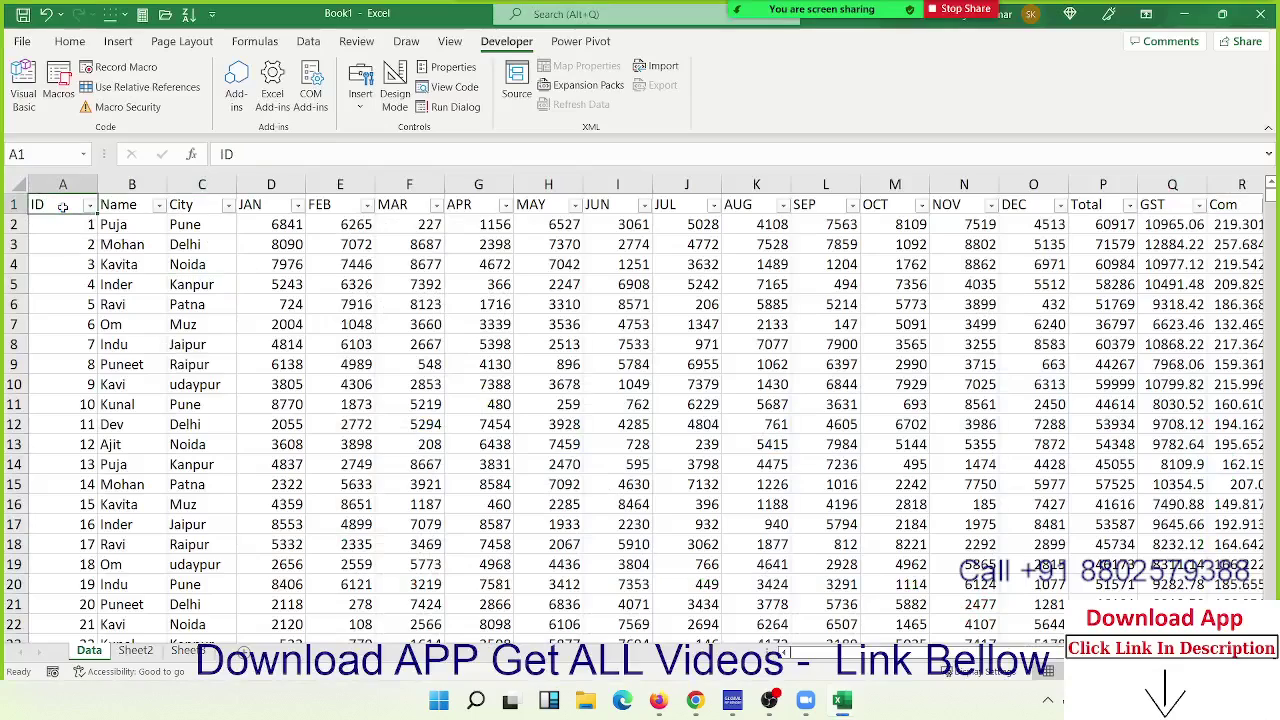
pyautogui.hotkey('ctrl', 'shift', 'l')
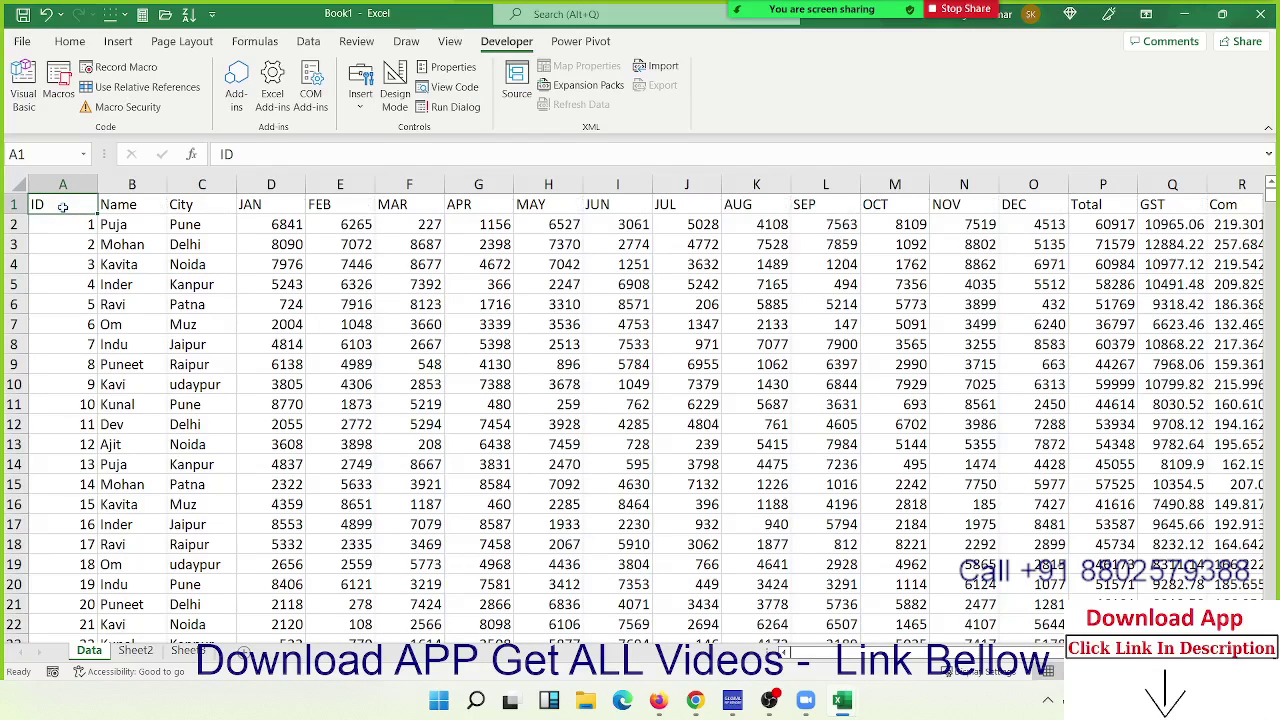
# Step: Delete the Selection.AutoFilter line from Get_Data
pyautogui.hotkey('alt', 'F11')
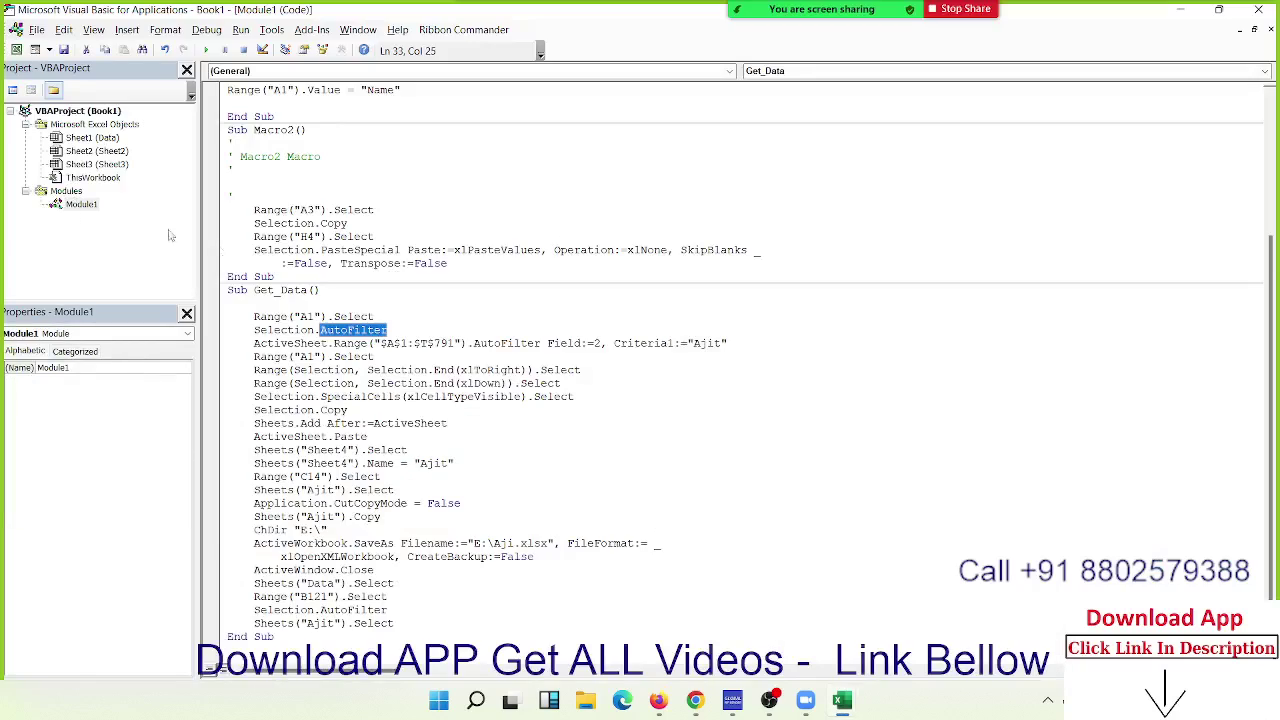
pyautogui.hotkey('shift', 'Home')
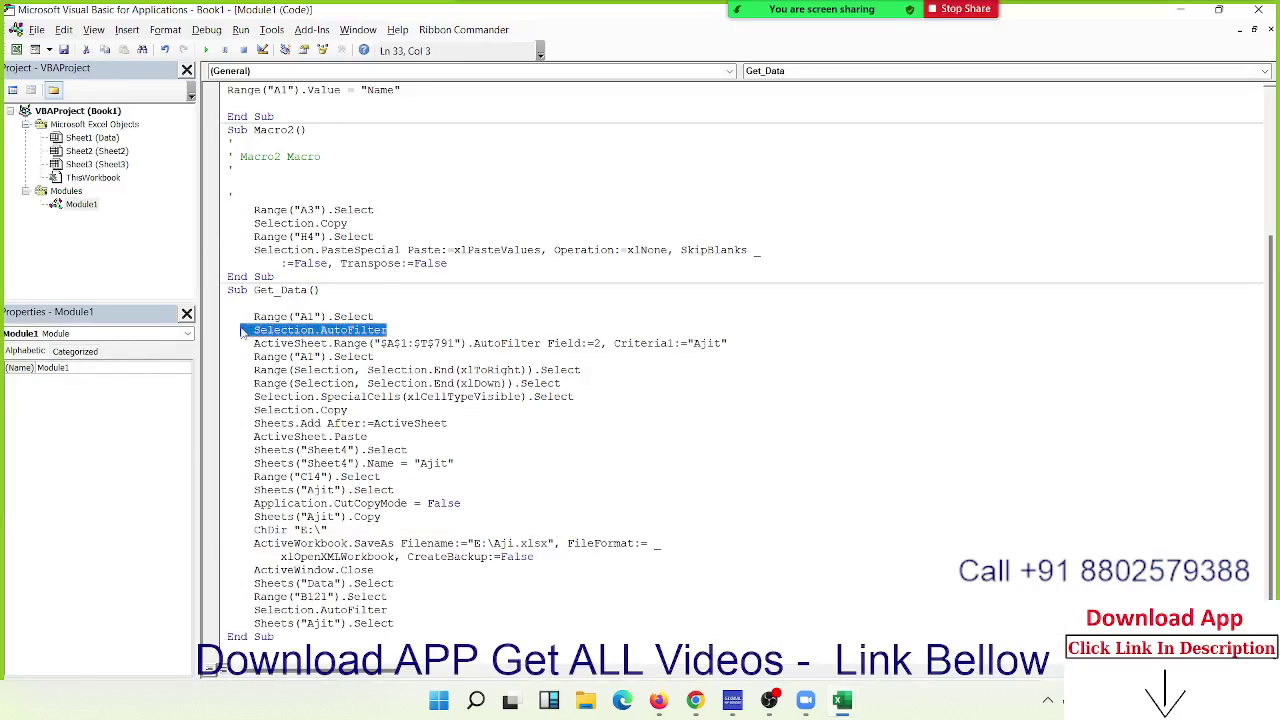
pyautogui.press('Delete')
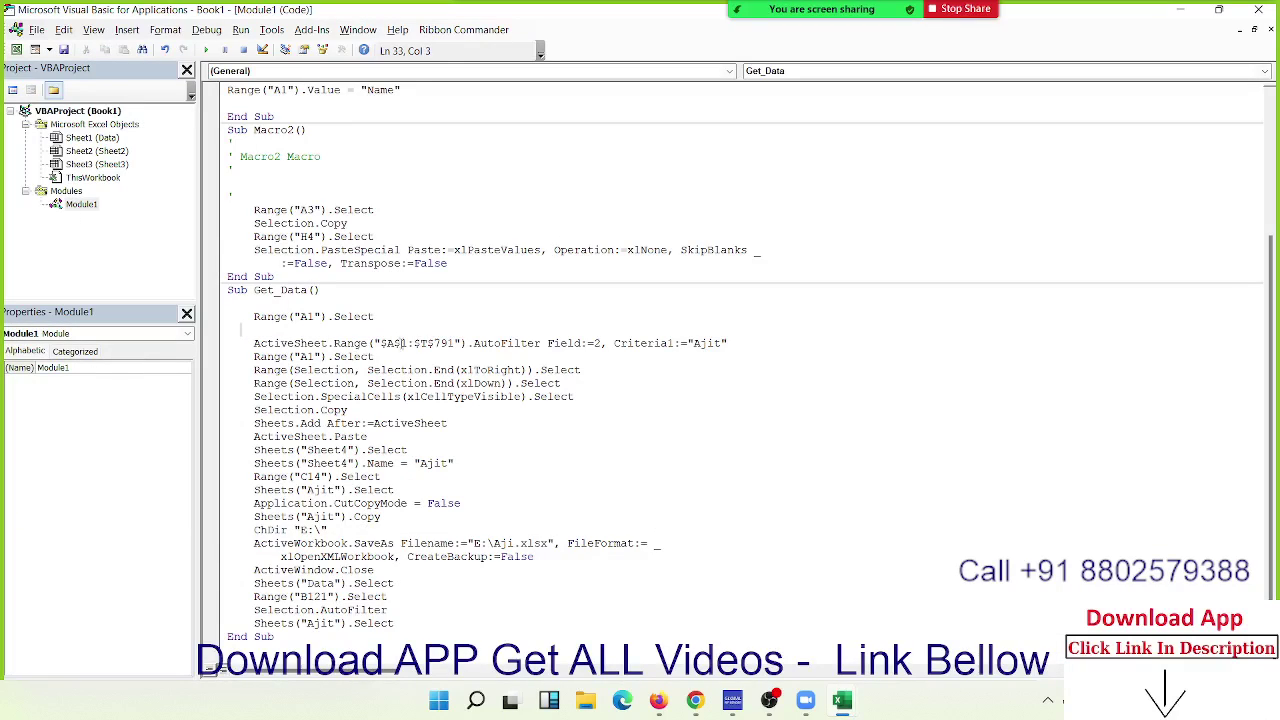
# Step: Check cell A1 in Excel, then trim the AutoFilter range in the code to $A$1
pyautogui.hotkey('alt', 'F11')
pyautogui.click(135, 244)
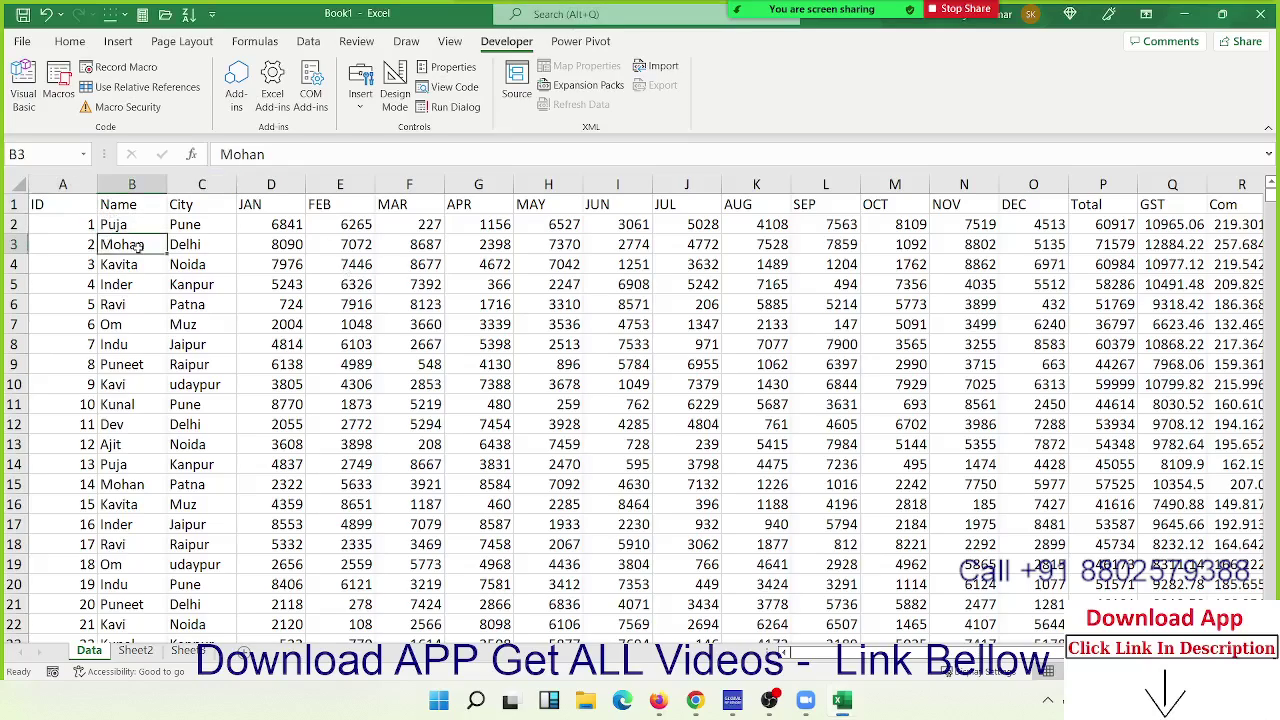
pyautogui.click(64, 205)
pyautogui.hotkey('alt', 'F11')
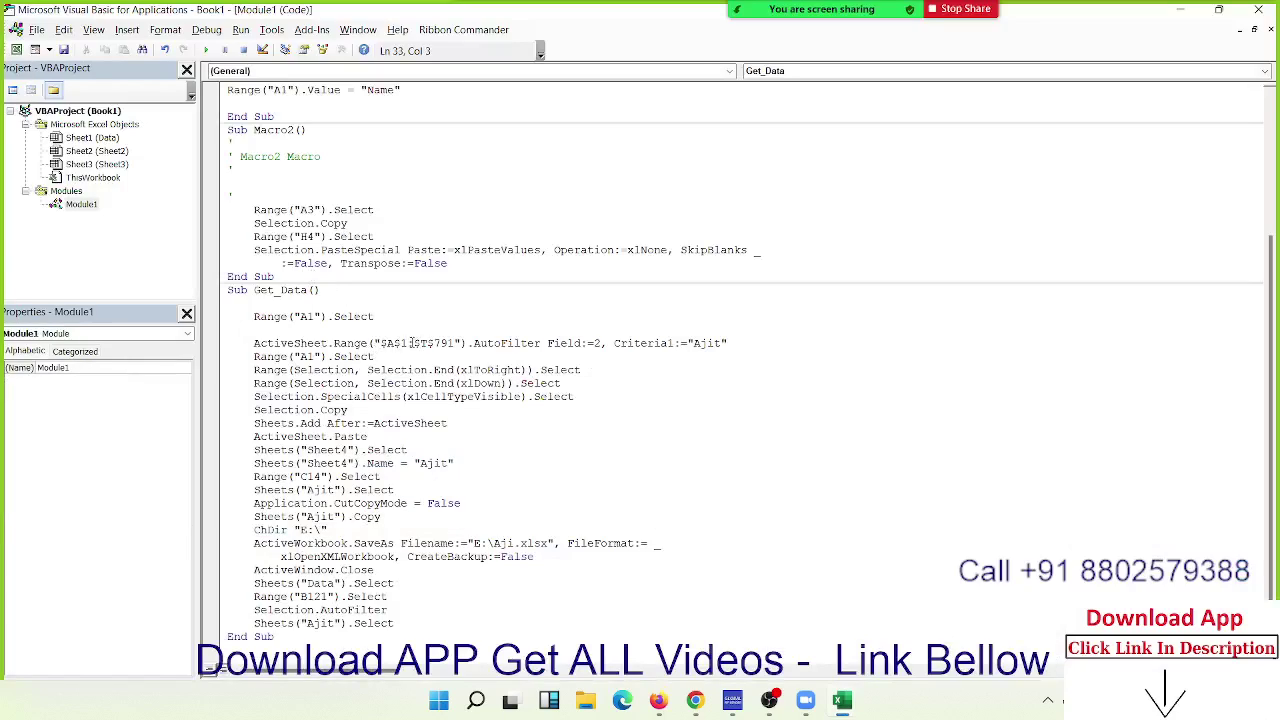
pyautogui.click(411, 343)
pyautogui.press('Delete')
pyautogui.press('Delete')
pyautogui.press('Delete')
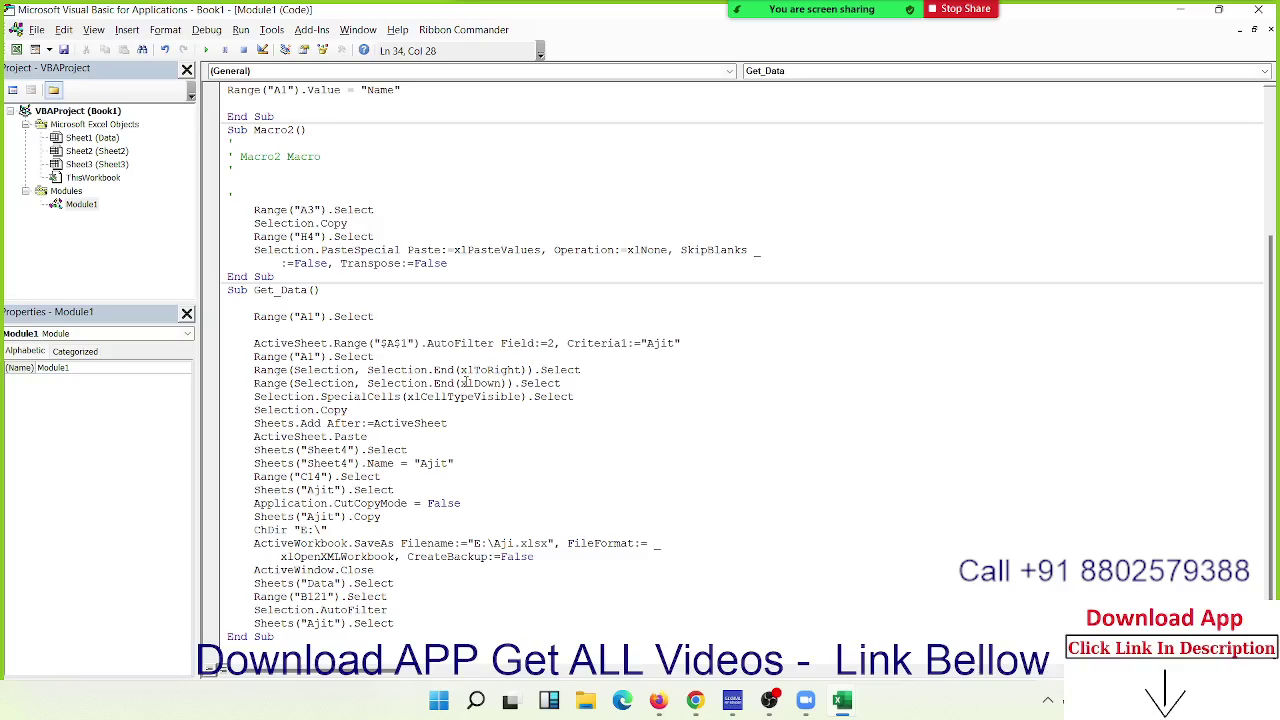
# Step: Delete the Sheets("Sheet4").Select line from the macro
pyautogui.click(441, 361)
pyautogui.doubleClick(334, 410)
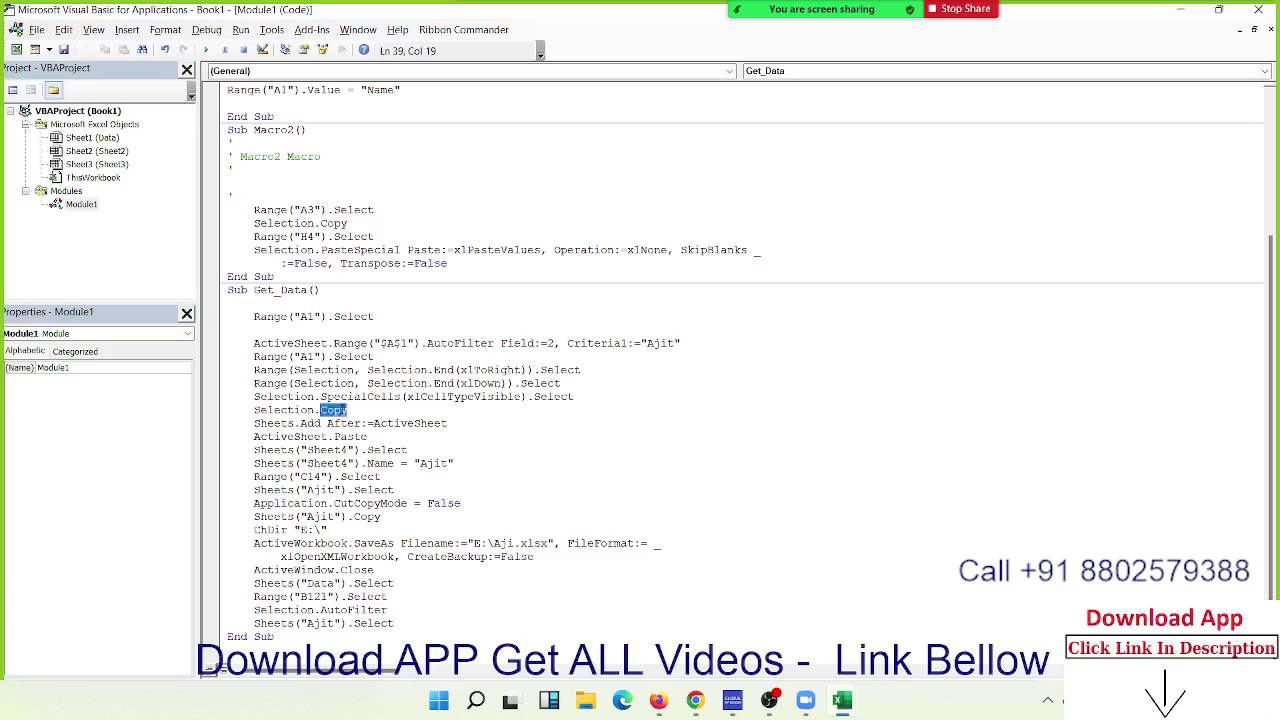
pyautogui.doubleClick(337, 423)
pyautogui.doubleClick(328, 436)
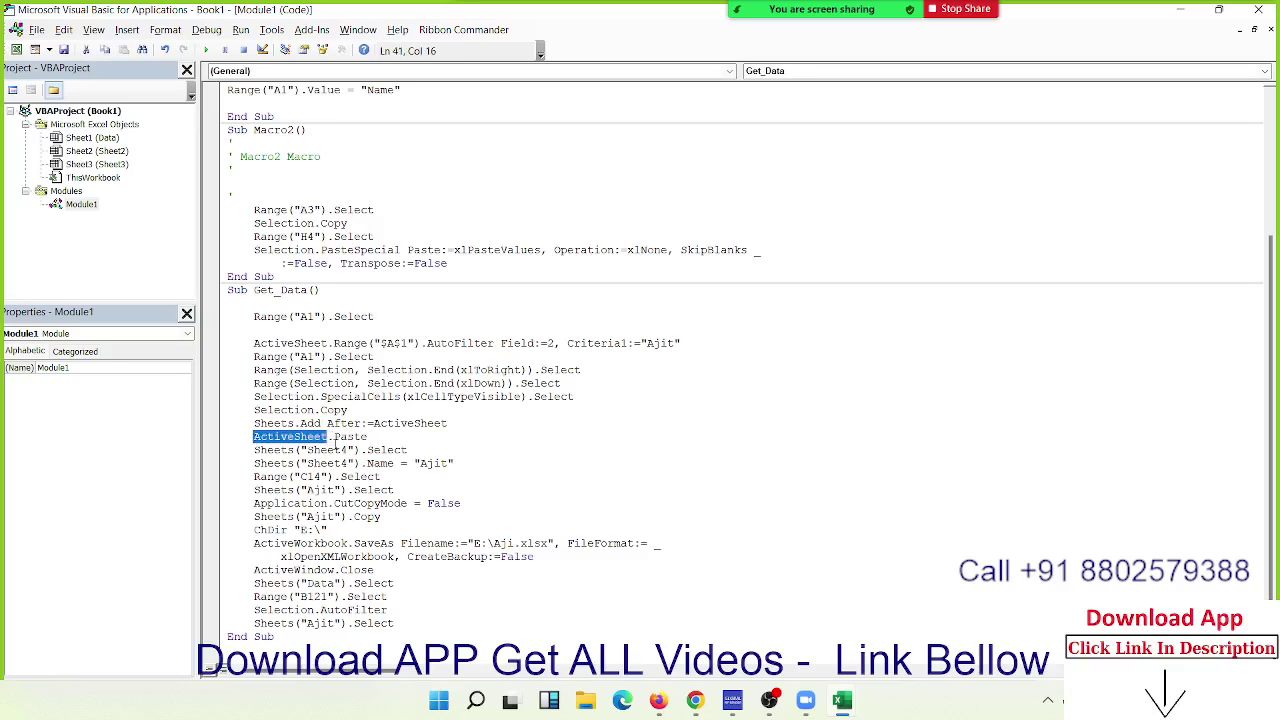
pyautogui.moveTo(405, 451); pyautogui.dragTo(243, 452)
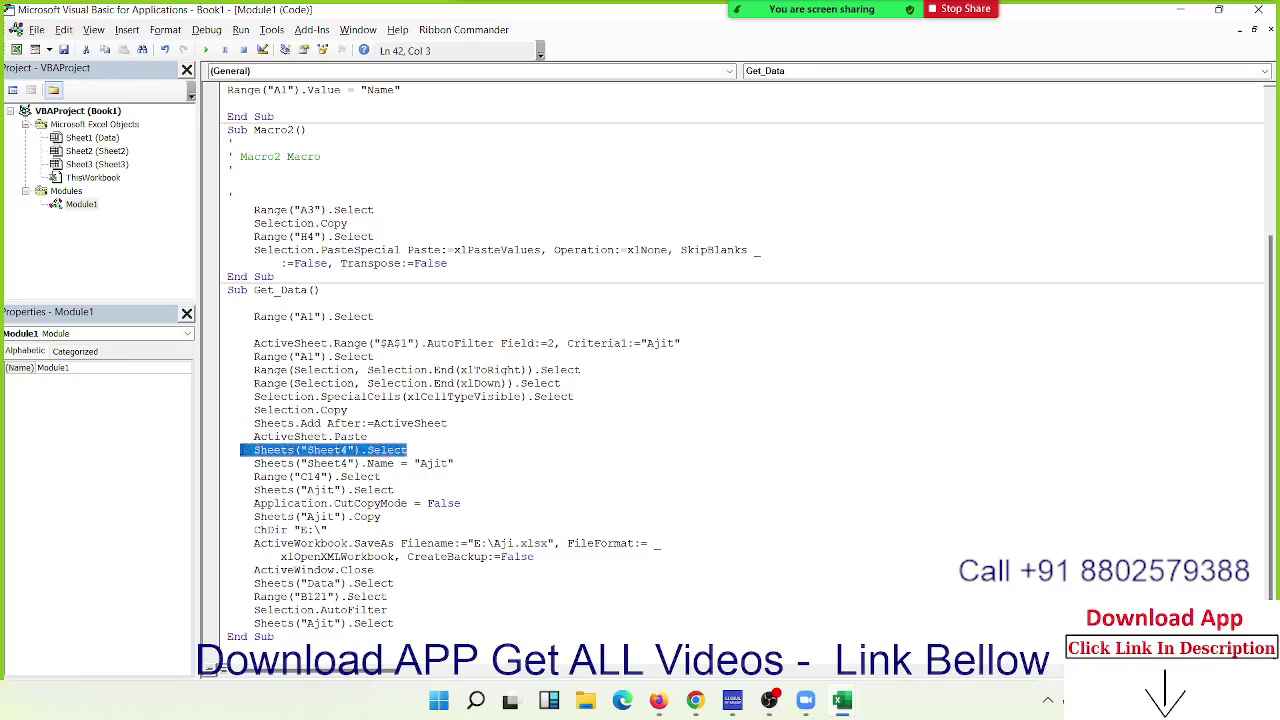
pyautogui.press('Delete')
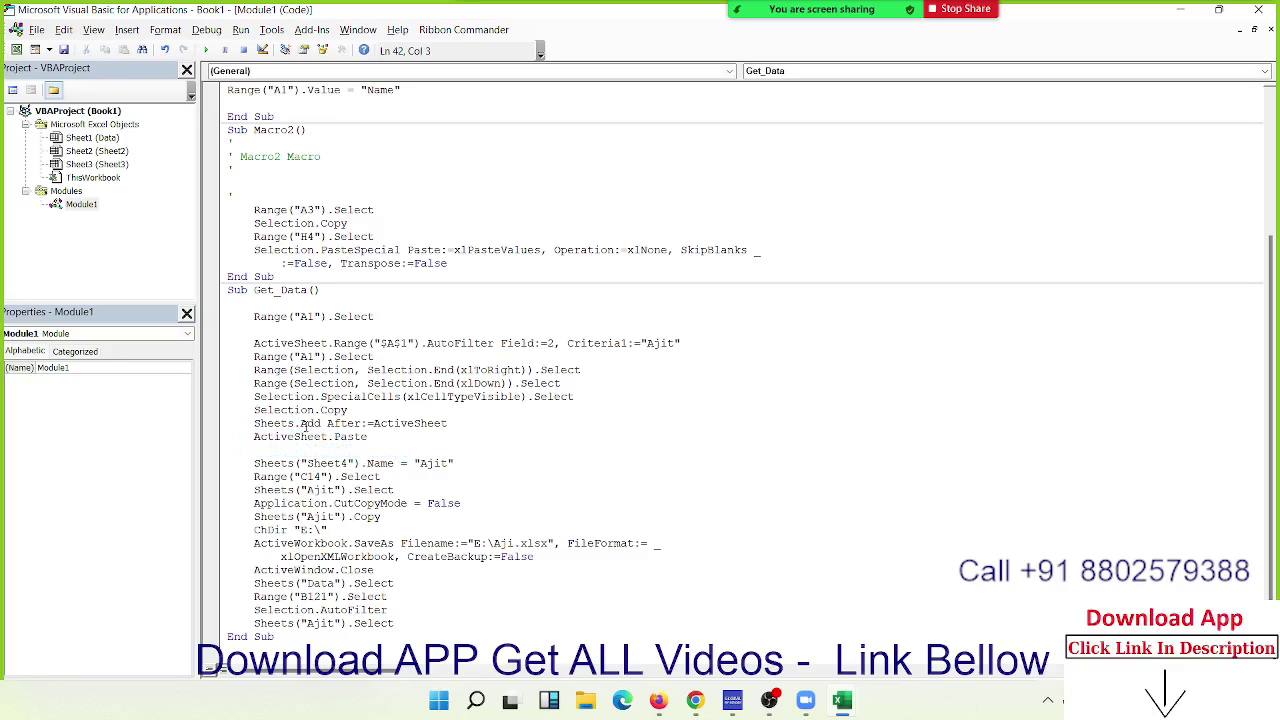
# Step: Select ActiveSheet on the ActiveSheet.Paste line for copying
pyautogui.doubleClick(309, 424)
pyautogui.click(320, 437)
pyautogui.doubleClick(320, 437)
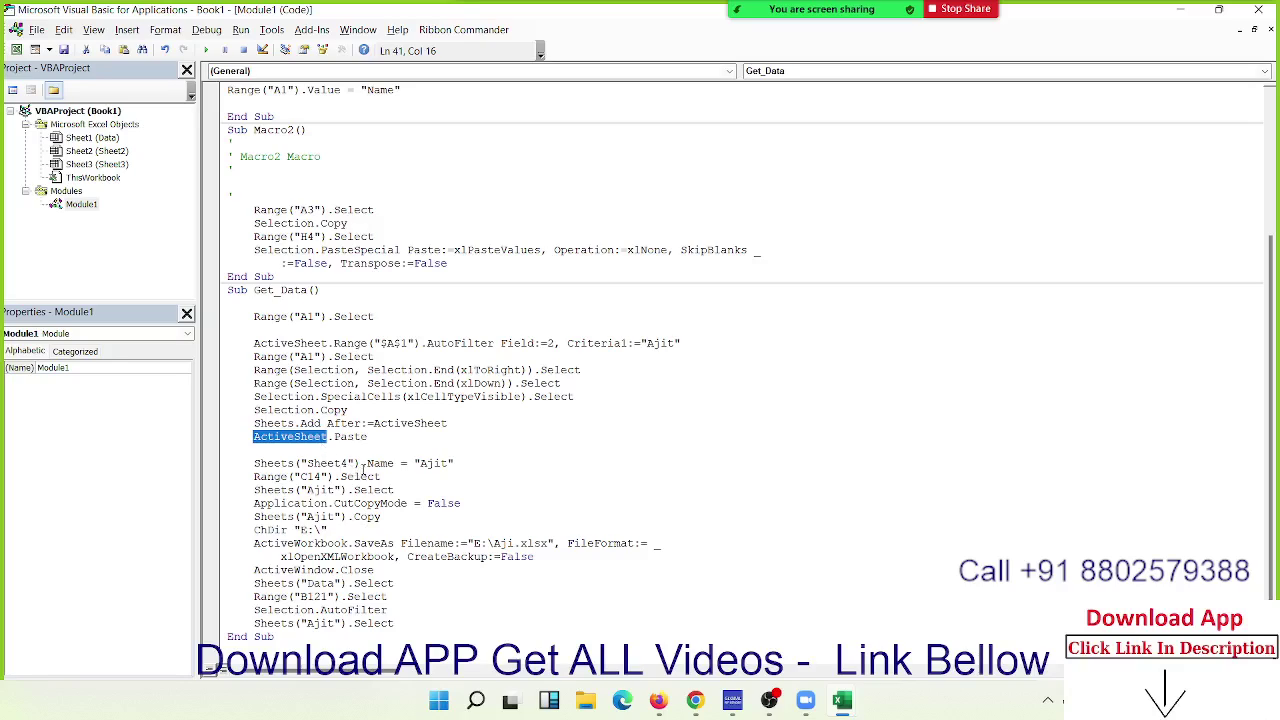
# Step: Replace Sheets("Sheet4") with ActiveSheet and delete the Range("C14").Select and Sheets("Ajit").Select lines
pyautogui.moveTo(360, 463); pyautogui.dragTo(252, 463)
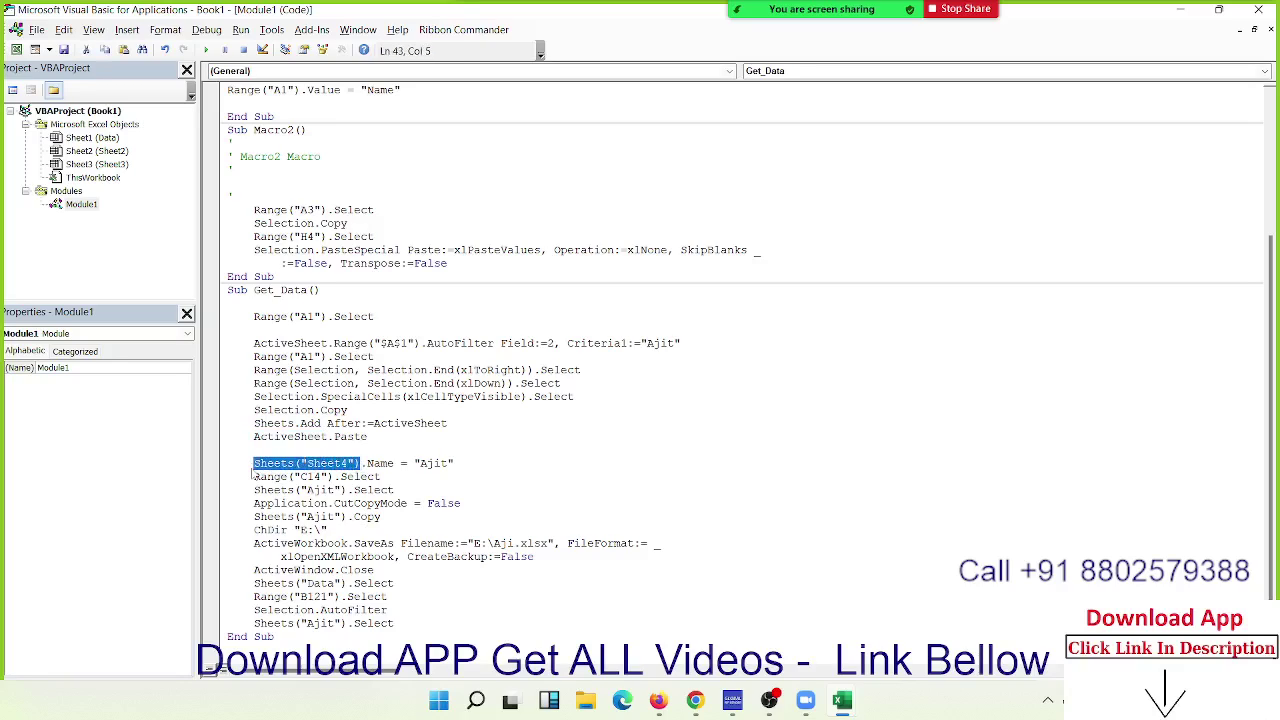
pyautogui.hotkey('ctrl', 'v')
pyautogui.moveTo(383, 476)
pyautogui.mouseDown()
pyautogui.moveTo(253, 490)
pyautogui.moveTo(253, 476)
pyautogui.mouseUp()
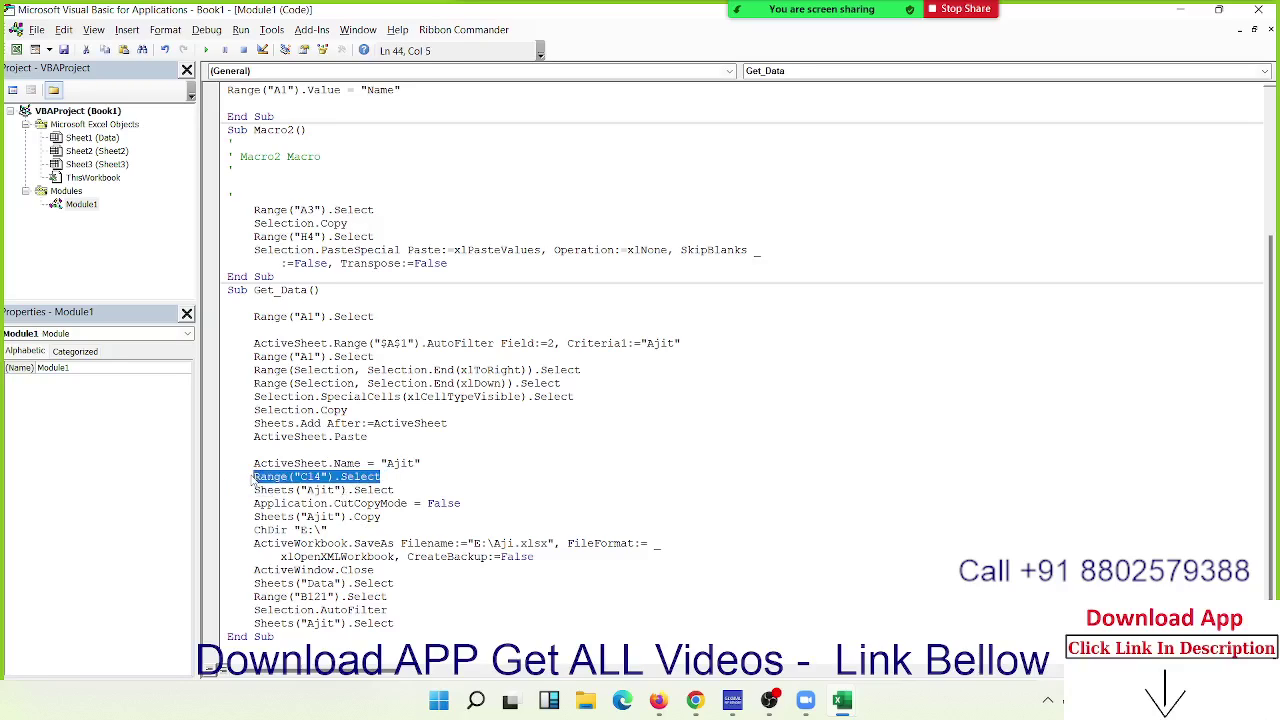
pyautogui.press('Delete')
pyautogui.moveTo(393, 490); pyautogui.dragTo(241, 490)
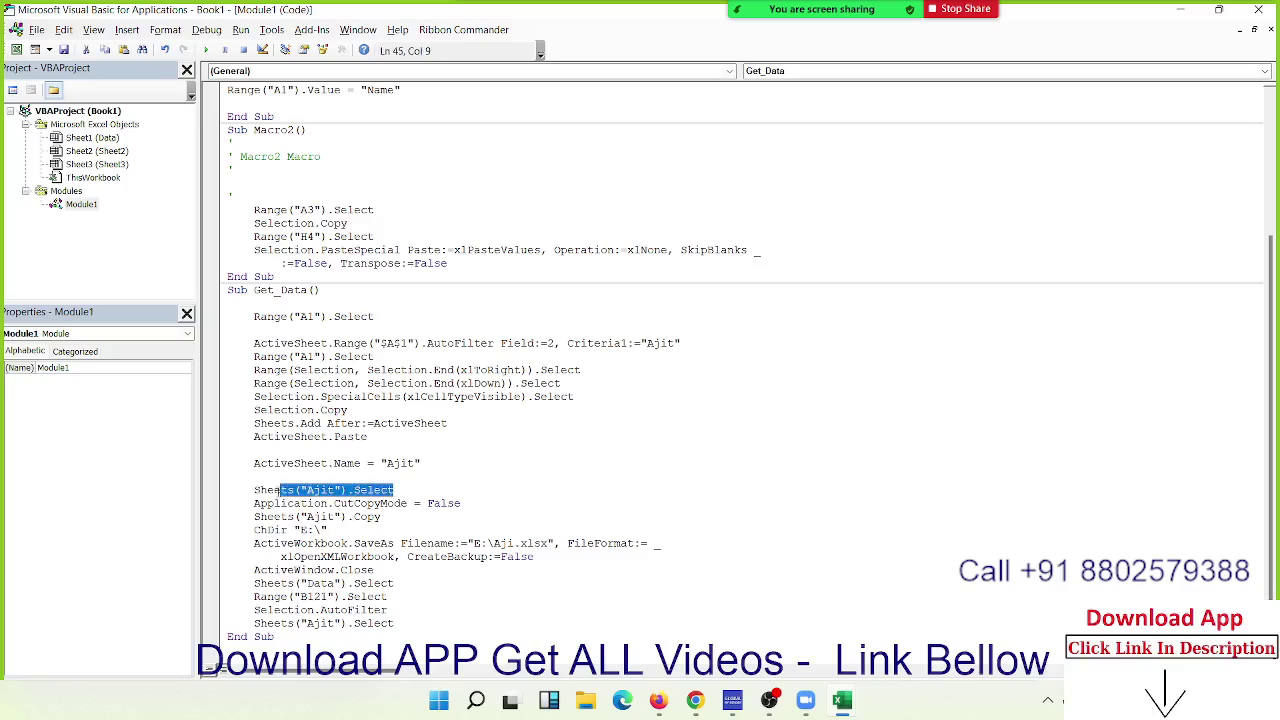
pyautogui.press('Delete')
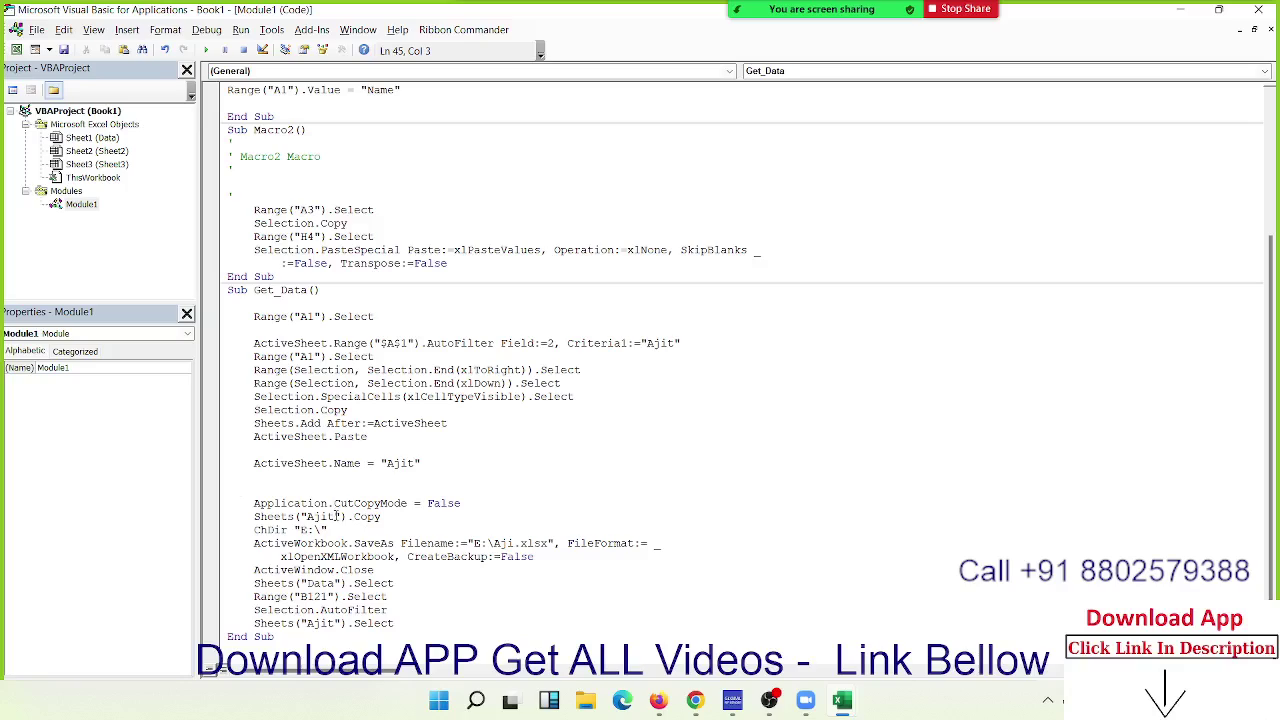
# Step: Change Sheets("Ajit").Copy to ActiveSheet.Move and delete the ChDir "E:\" line
pyautogui.moveTo(346, 517); pyautogui.dragTo(226, 517)
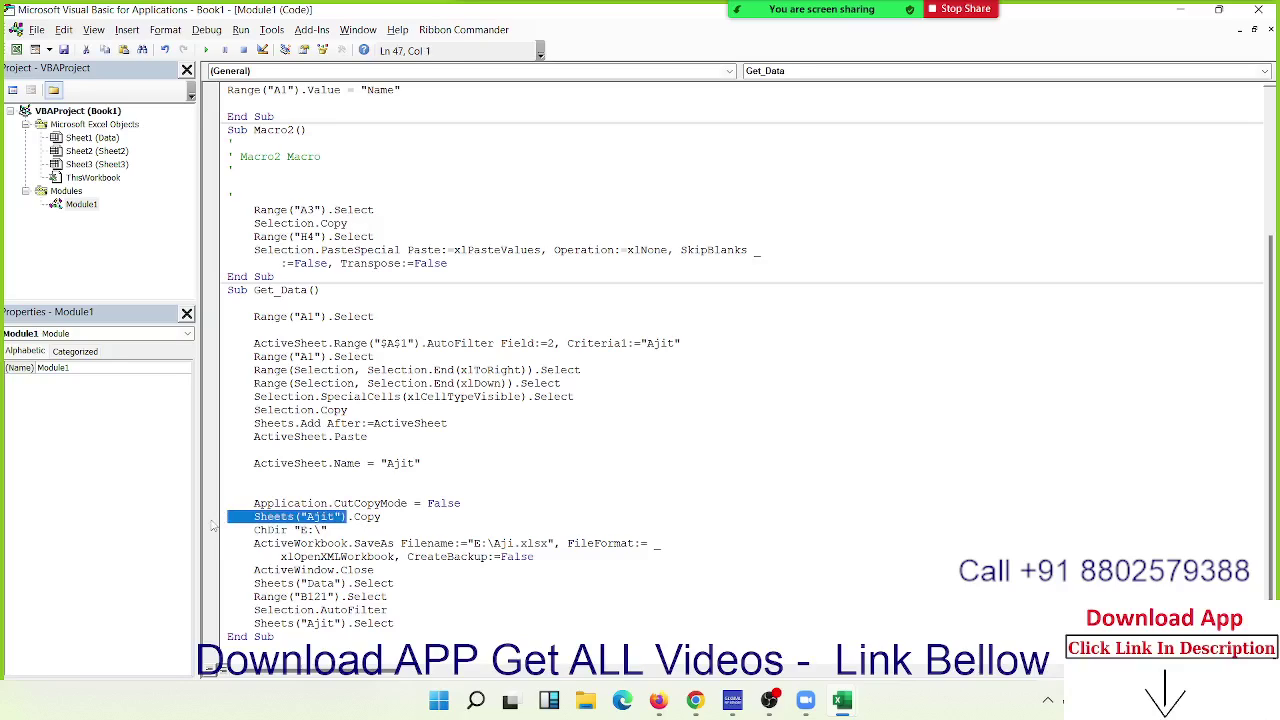
pyautogui.write('ActiveSheet.m')
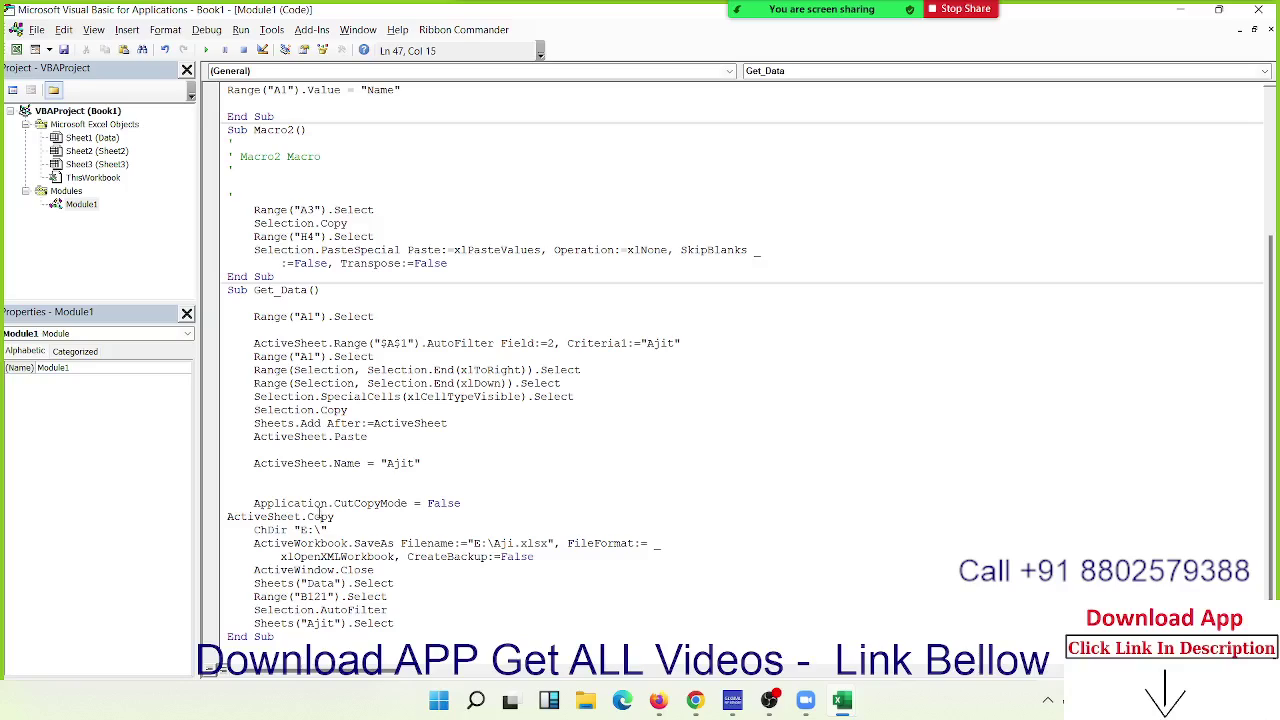
pyautogui.write('ov')
pyautogui.write('e')
pyautogui.click(376, 569)
pyautogui.moveTo(328, 529); pyautogui.dragTo(247, 531)
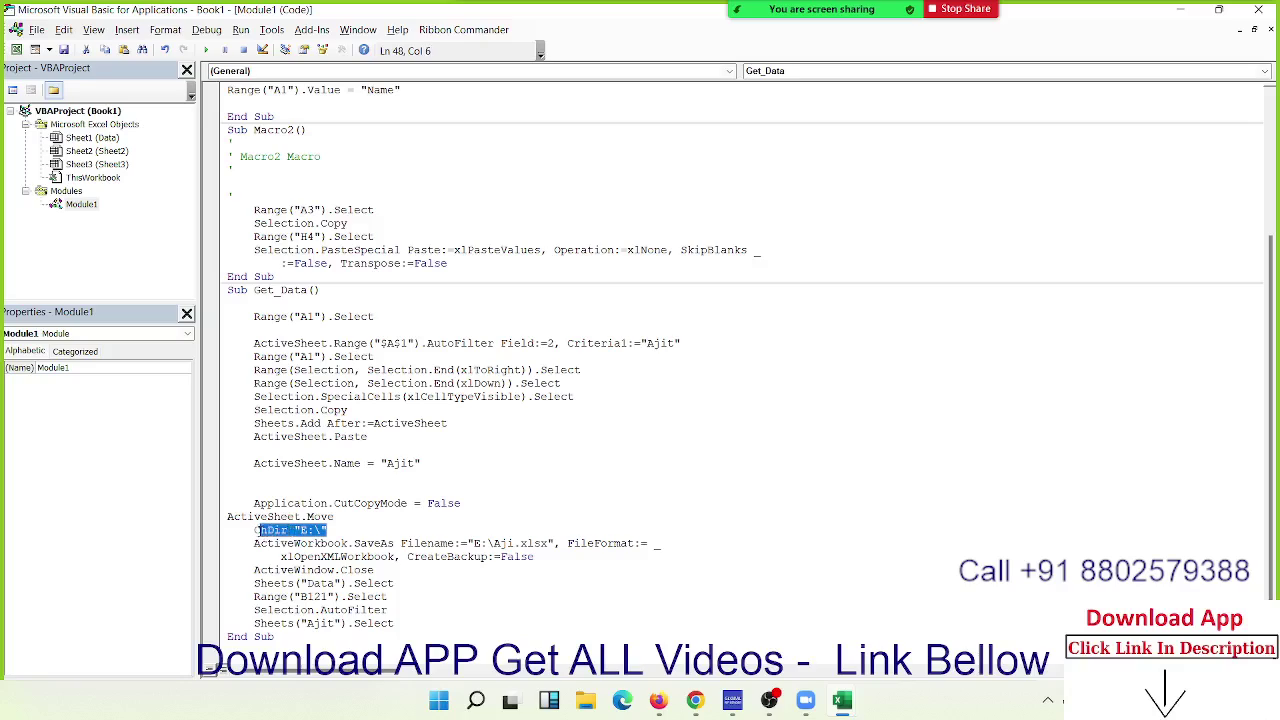
pyautogui.press('Delete')
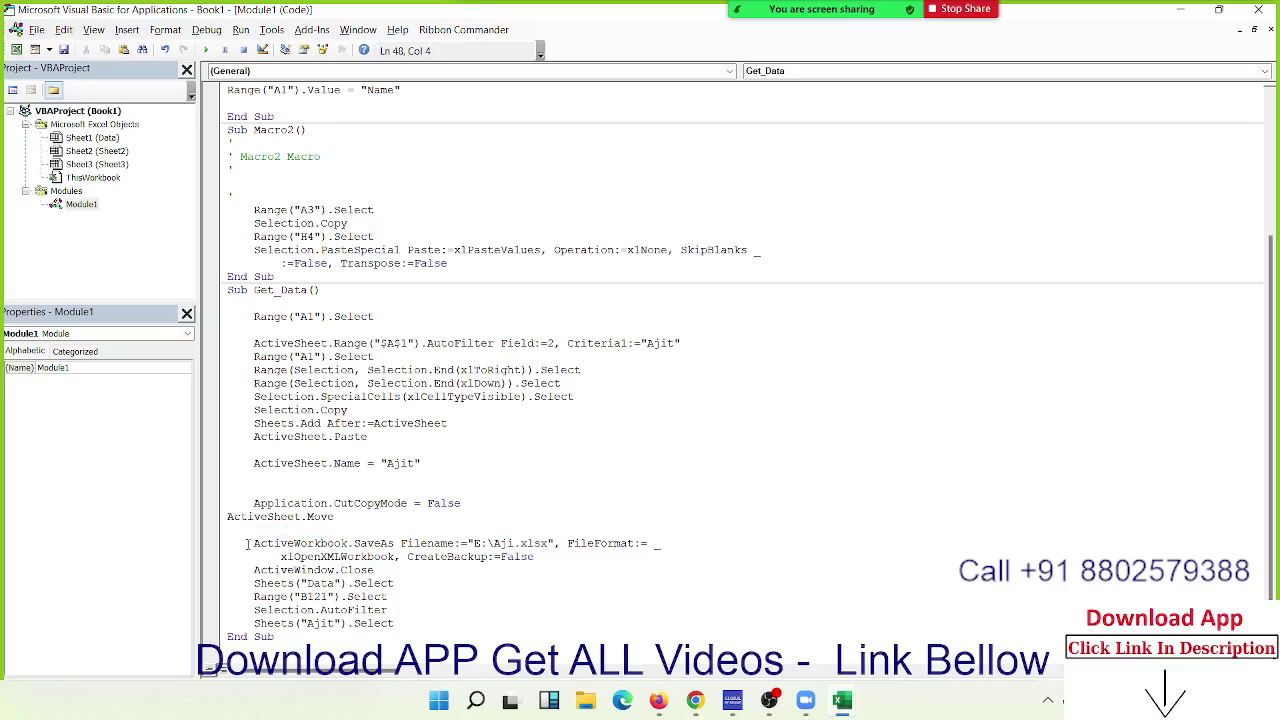
# Step: Delete the final Sheets("Ajit").Select line near the end of Get_Data
pyautogui.click(489, 585)
pyautogui.click(522, 543)
pyautogui.click(331, 583)
pyautogui.moveTo(399, 621); pyautogui.dragTo(243, 621)
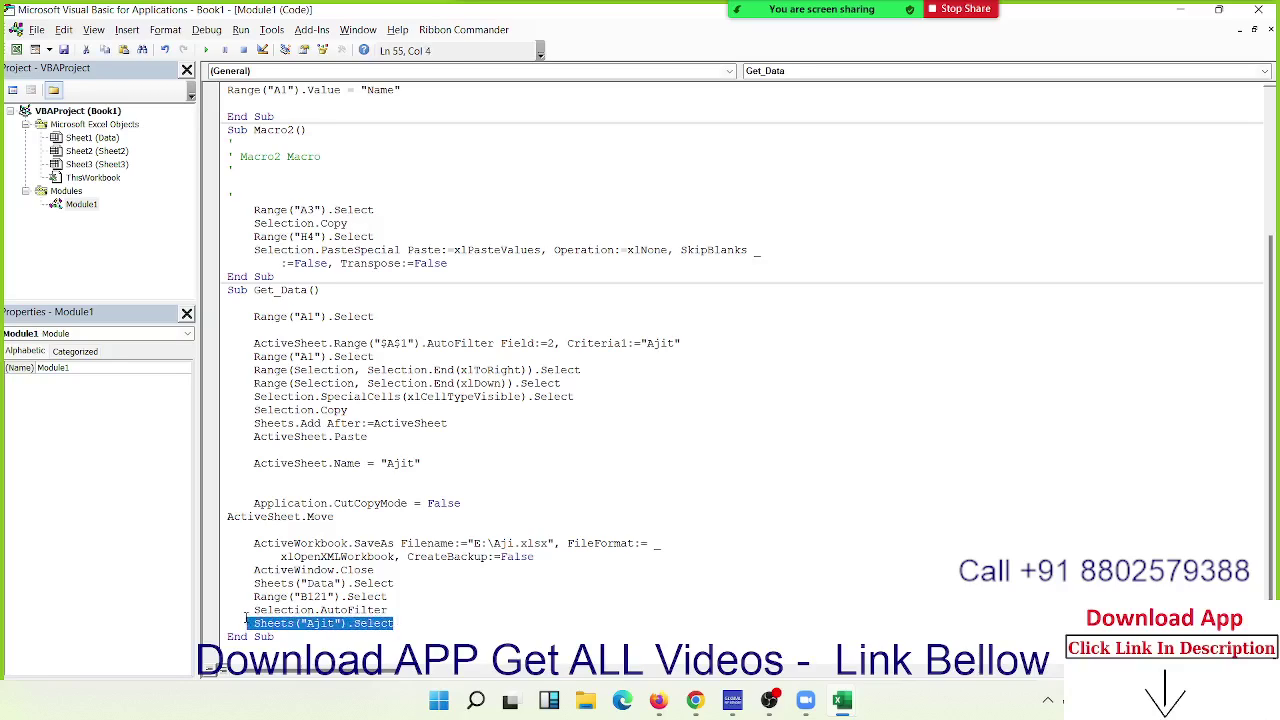
pyautogui.press('Delete')
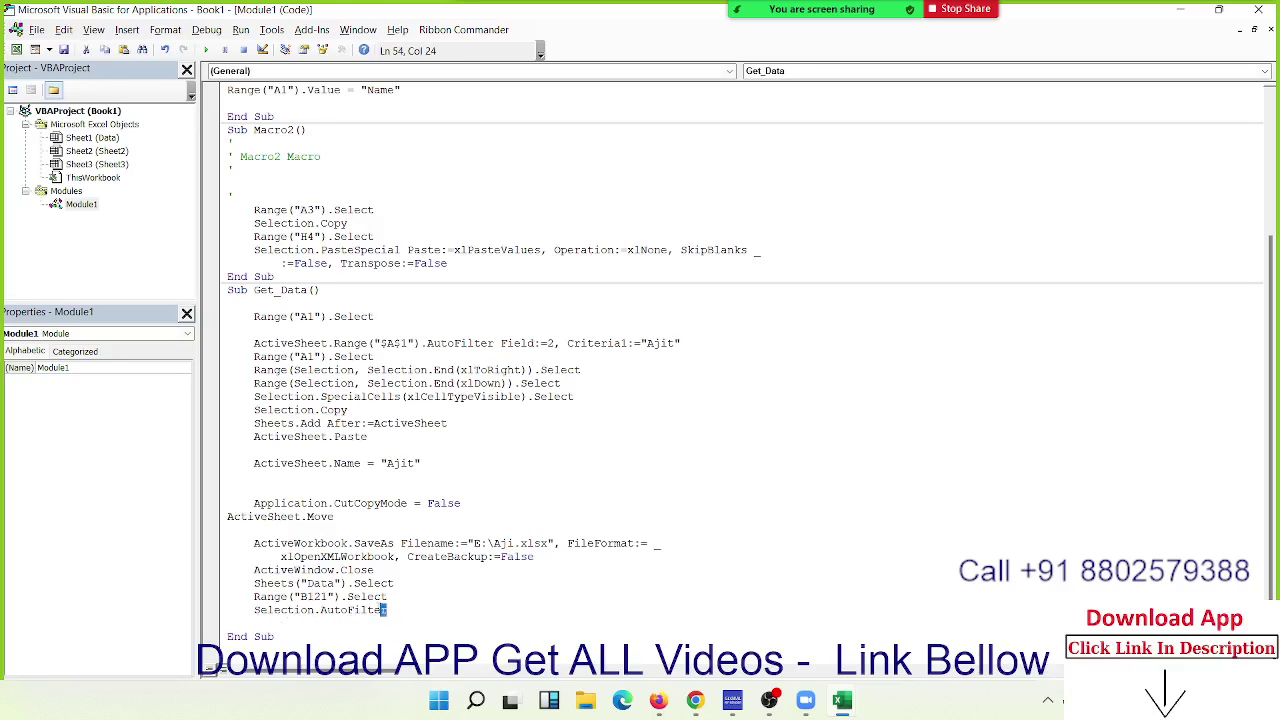
pyautogui.click(331, 596)
pyautogui.click(305, 449)
# Step: Remove the stray blank lines in Get_Data and add empty lines above Range("A1").Select
pyautogui.press('Delete')
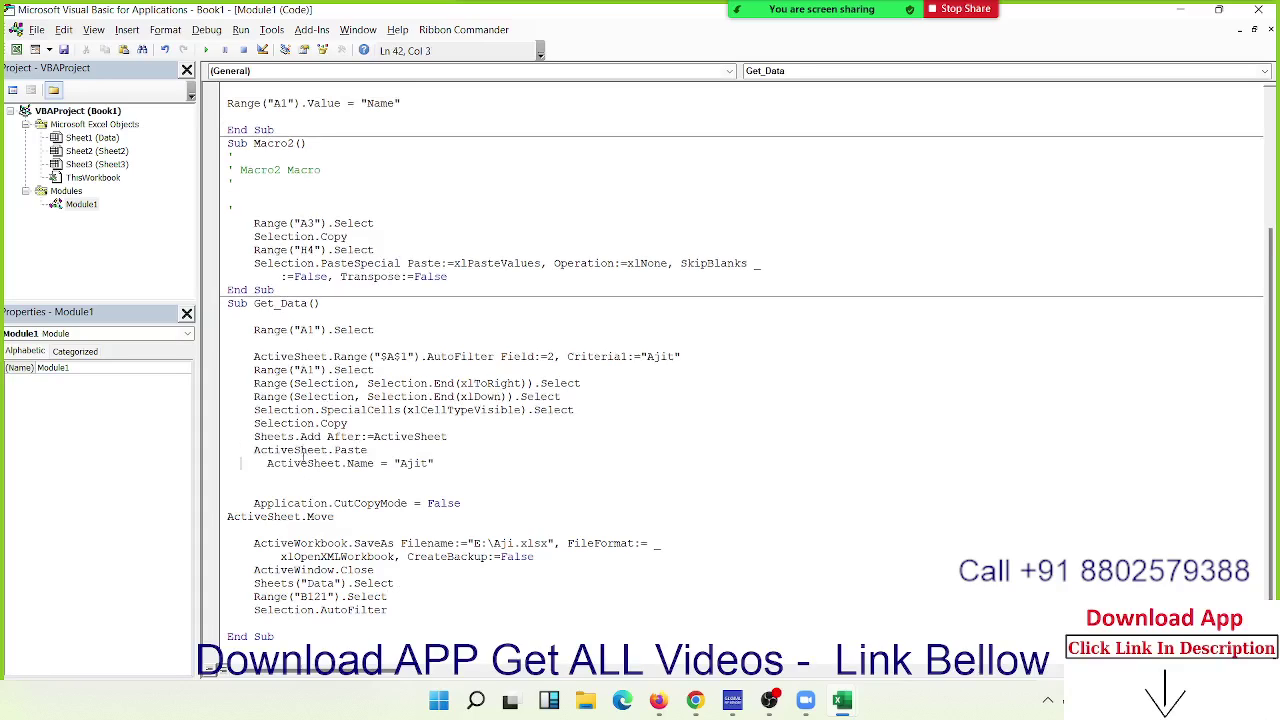
pyautogui.press('Delete')
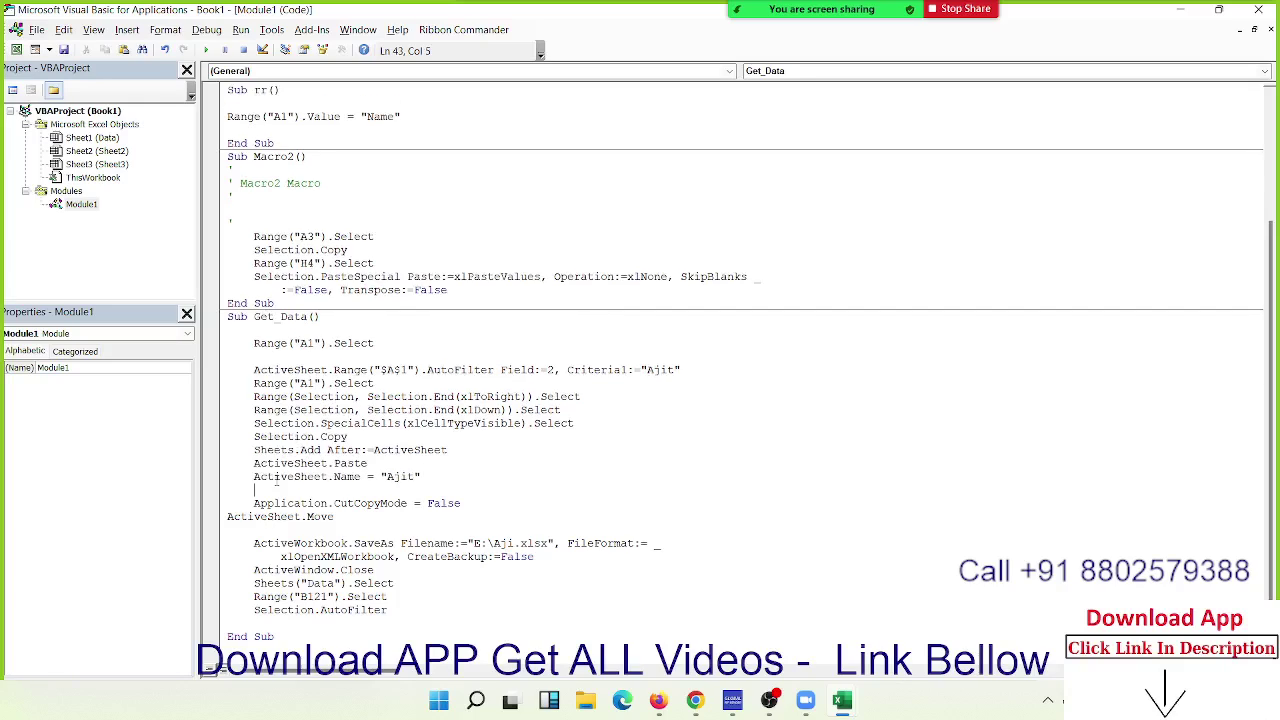
pyautogui.click(264, 531)
pyautogui.press('Delete')
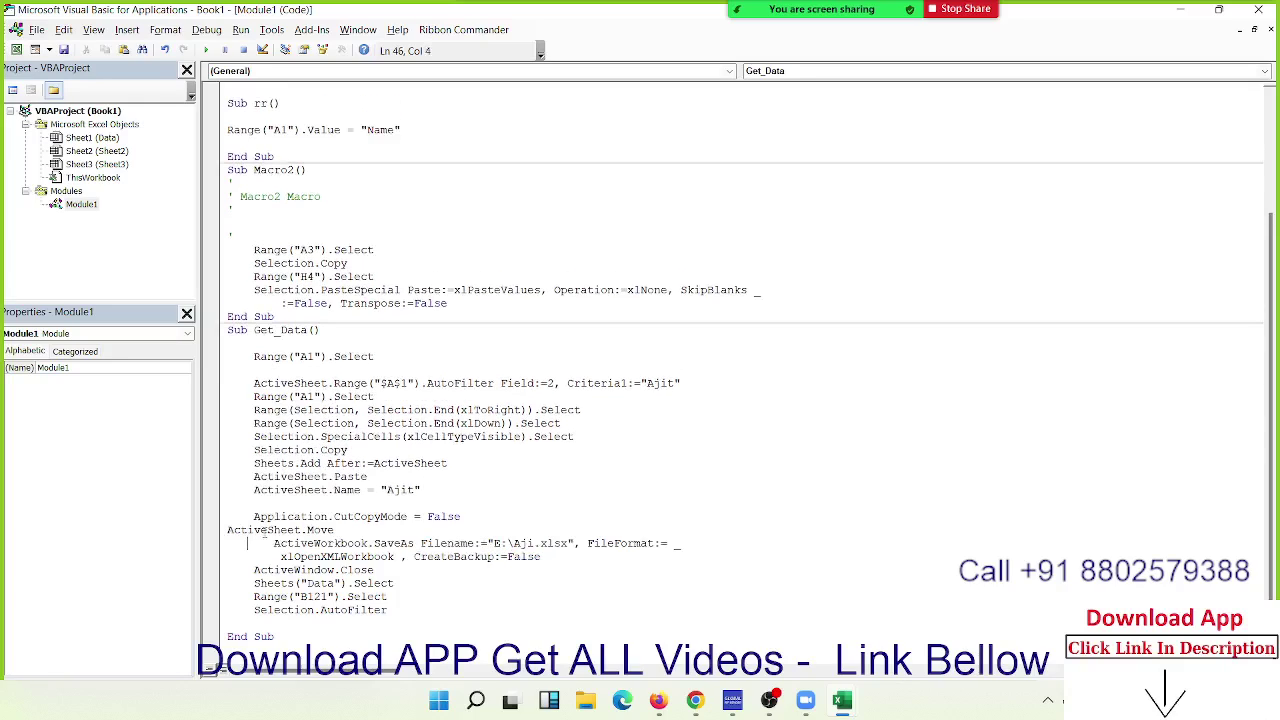
pyautogui.click(438, 588)
pyautogui.click(289, 369)
pyautogui.press('Delete')
pyautogui.press('Return')
pyautogui.press('Return')
pyautogui.press('Return')
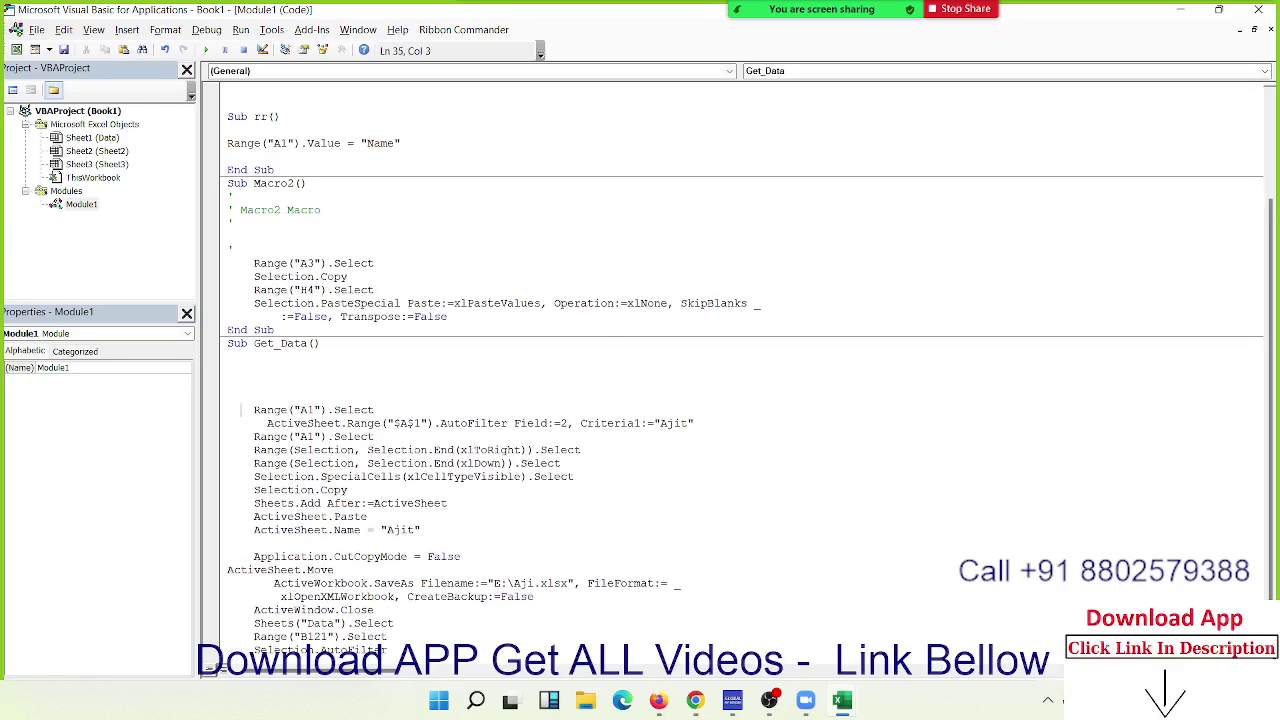
pyautogui.press('Up')
pyautogui.press('Up')
# Step: Add n = InputBox("Enter Name ") as the first line of Get_Data
pyautogui.write('n=')
pyautogui.write('input')
pyautogui.write('box')
pyautogui.write('("')
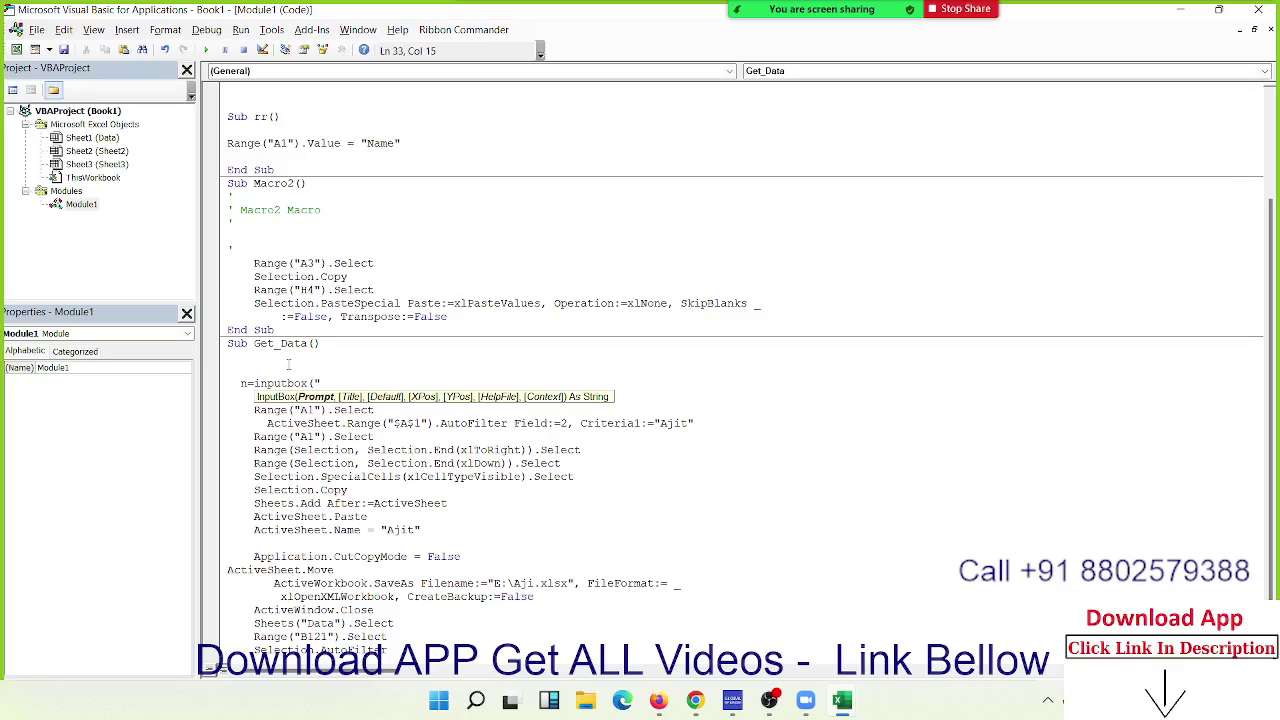
pyautogui.write('Enter ')
pyautogui.write('Name ')
pyautogui.write('")')
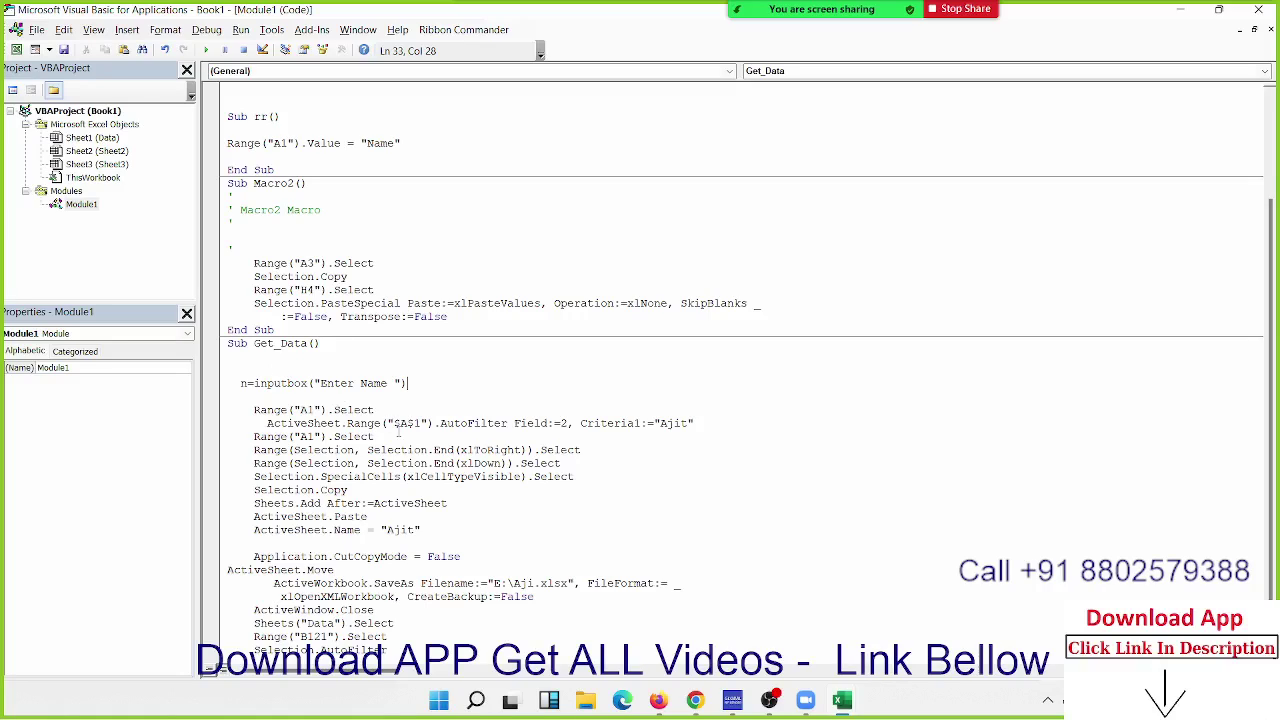
pyautogui.click(399, 434)
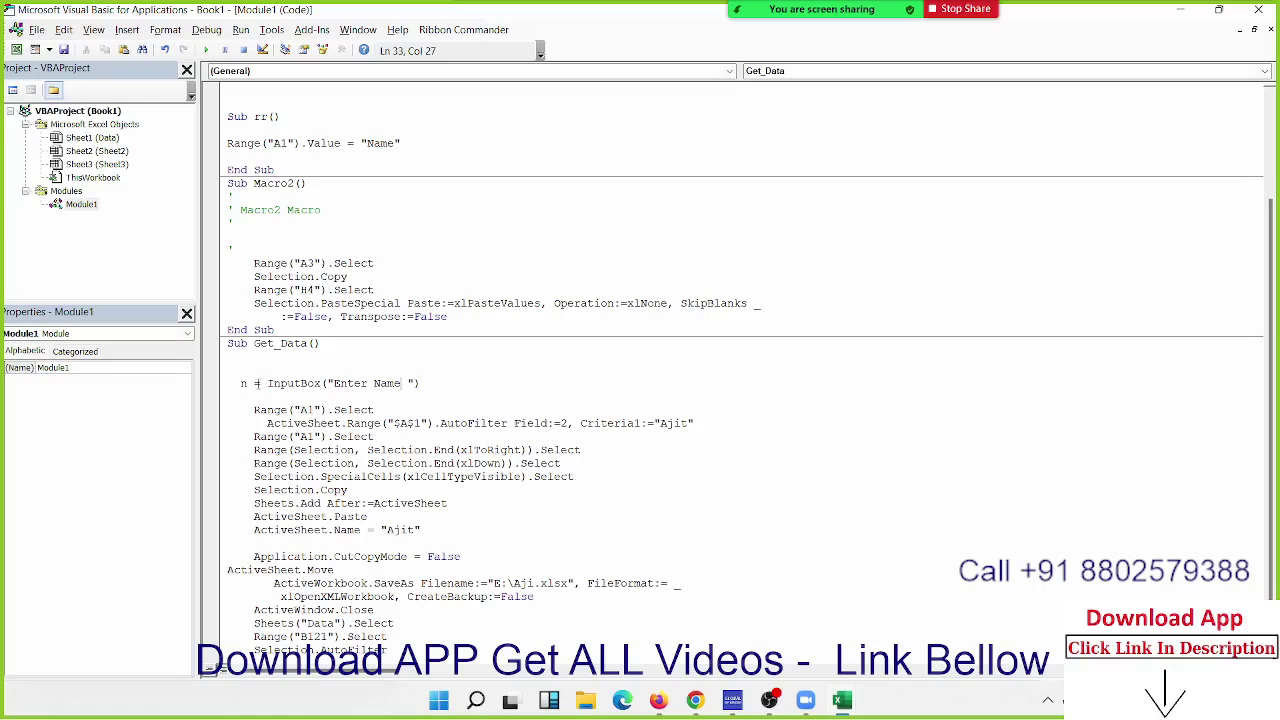
pyautogui.doubleClick(243, 383)
pyautogui.moveTo(830, 10)
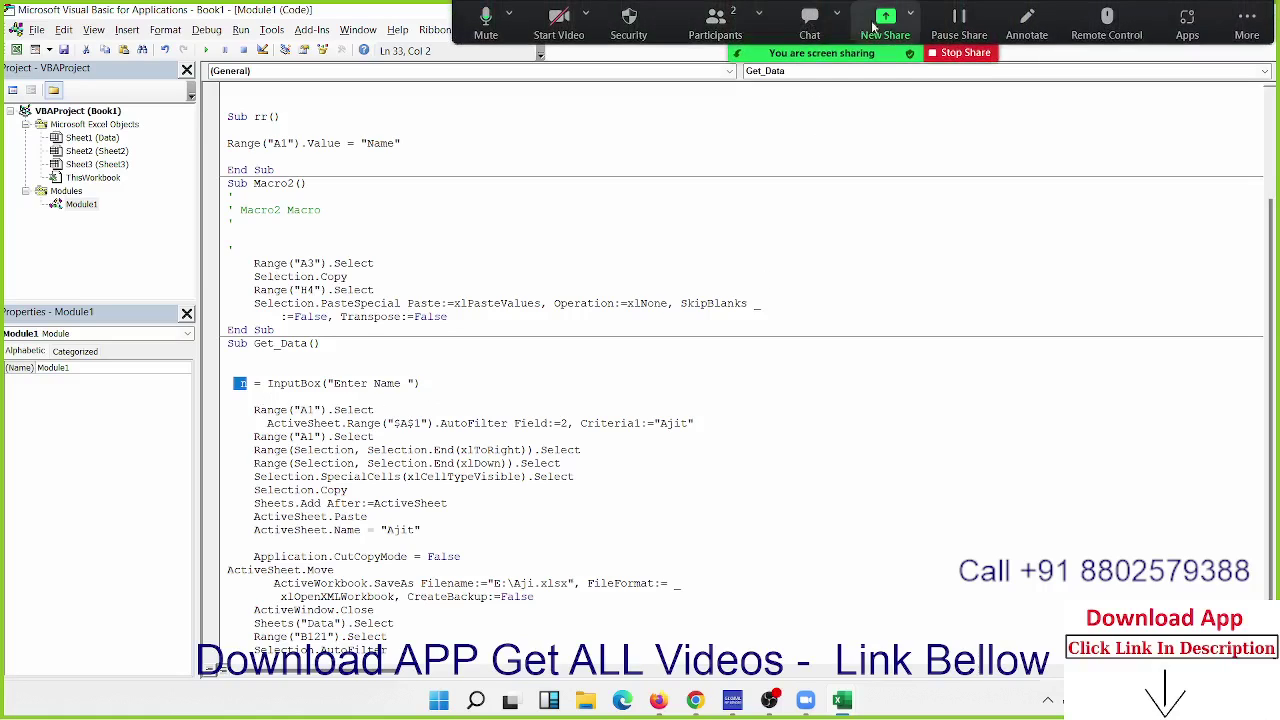
pyautogui.click(1024, 20)
pyautogui.moveTo(683, 238)
pyautogui.mouseDown()
pyautogui.moveTo(815, 252)
pyautogui.moveTo(862, 210)
pyautogui.mouseUp()
pyautogui.moveTo(816, 248)
pyautogui.mouseDown()
pyautogui.moveTo(872, 228)
pyautogui.moveTo(937, 262)
pyautogui.mouseUp()
pyautogui.moveTo(958, 188); pyautogui.dragTo(1058, 187)
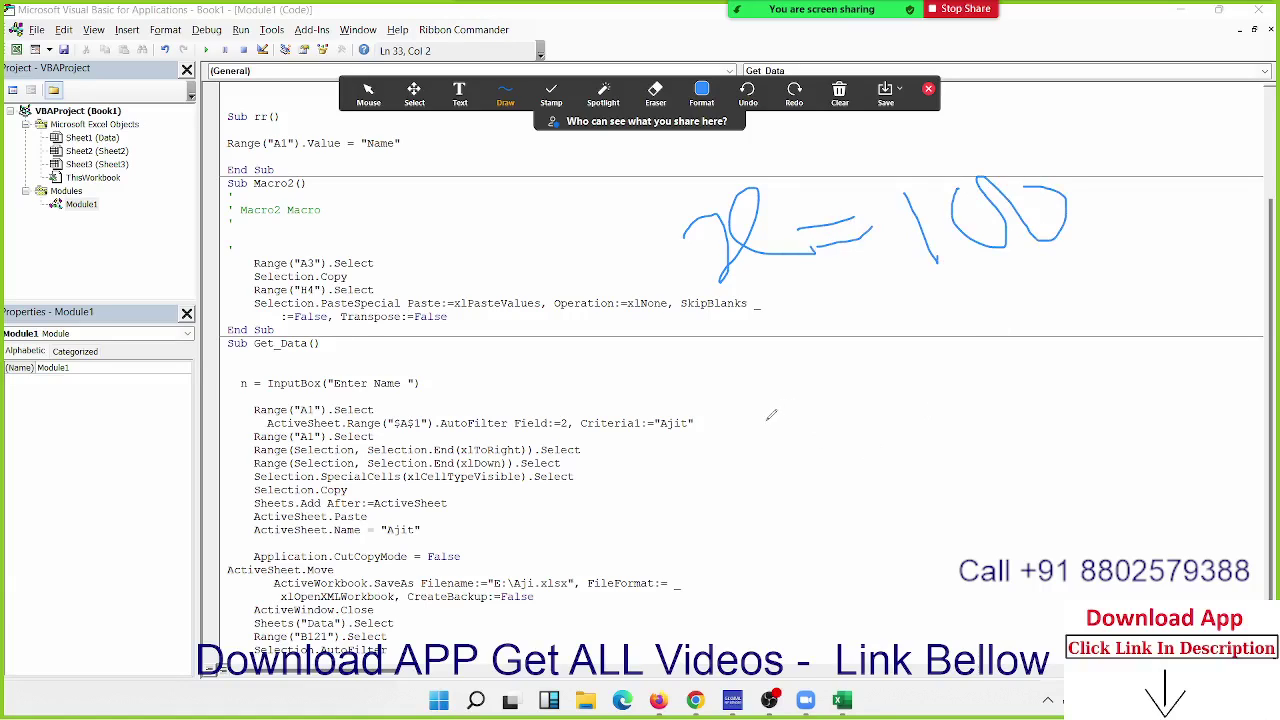
pyautogui.moveTo(752, 395); pyautogui.dragTo(790, 478)
pyautogui.moveTo(830, 388)
pyautogui.mouseDown()
pyautogui.moveTo(878, 456)
pyautogui.moveTo(886, 420)
pyautogui.moveTo(900, 466)
pyautogui.mouseUp()
pyautogui.moveTo(931, 377); pyautogui.dragTo(984, 362)
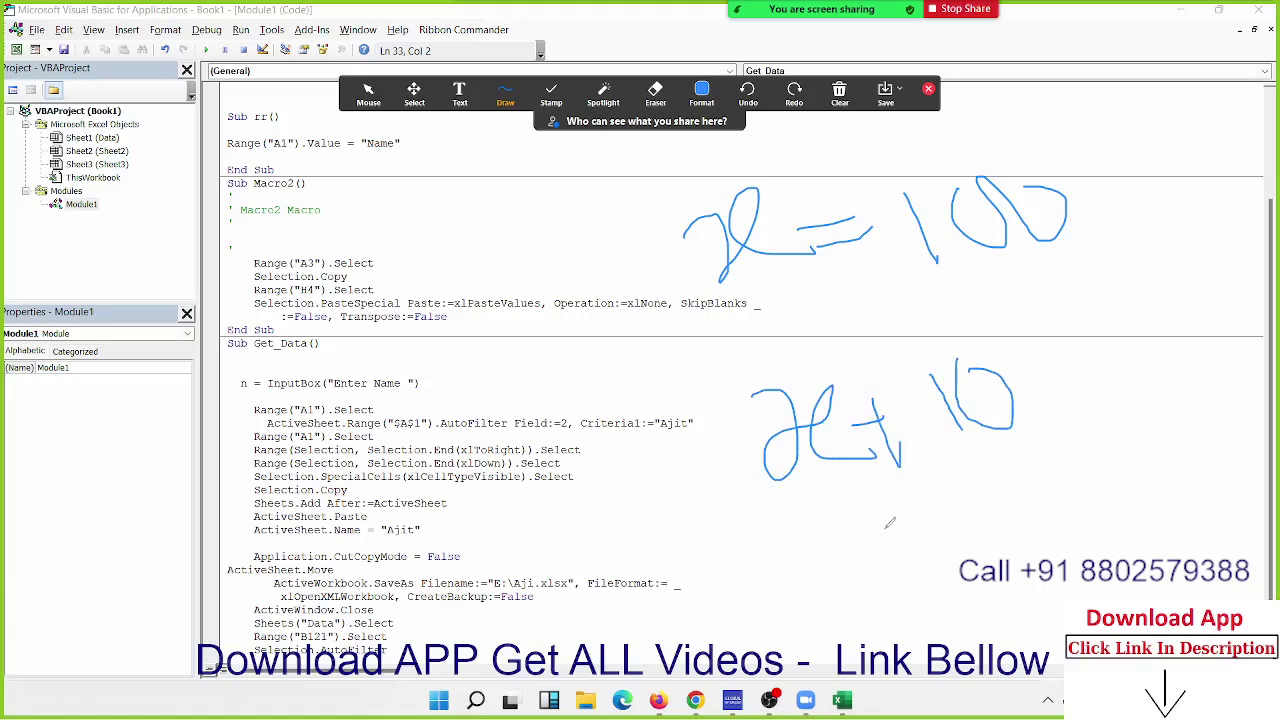
pyautogui.moveTo(786, 550); pyautogui.dragTo(834, 598)
pyautogui.moveTo(856, 534)
pyautogui.mouseDown()
pyautogui.moveTo(918, 568)
pyautogui.moveTo(926, 537)
pyautogui.moveTo(984, 584)
pyautogui.mouseUp()
pyautogui.moveTo(1004, 524); pyautogui.dragTo(1024, 560)
pyautogui.moveTo(1040, 502); pyautogui.dragTo(1036, 506)
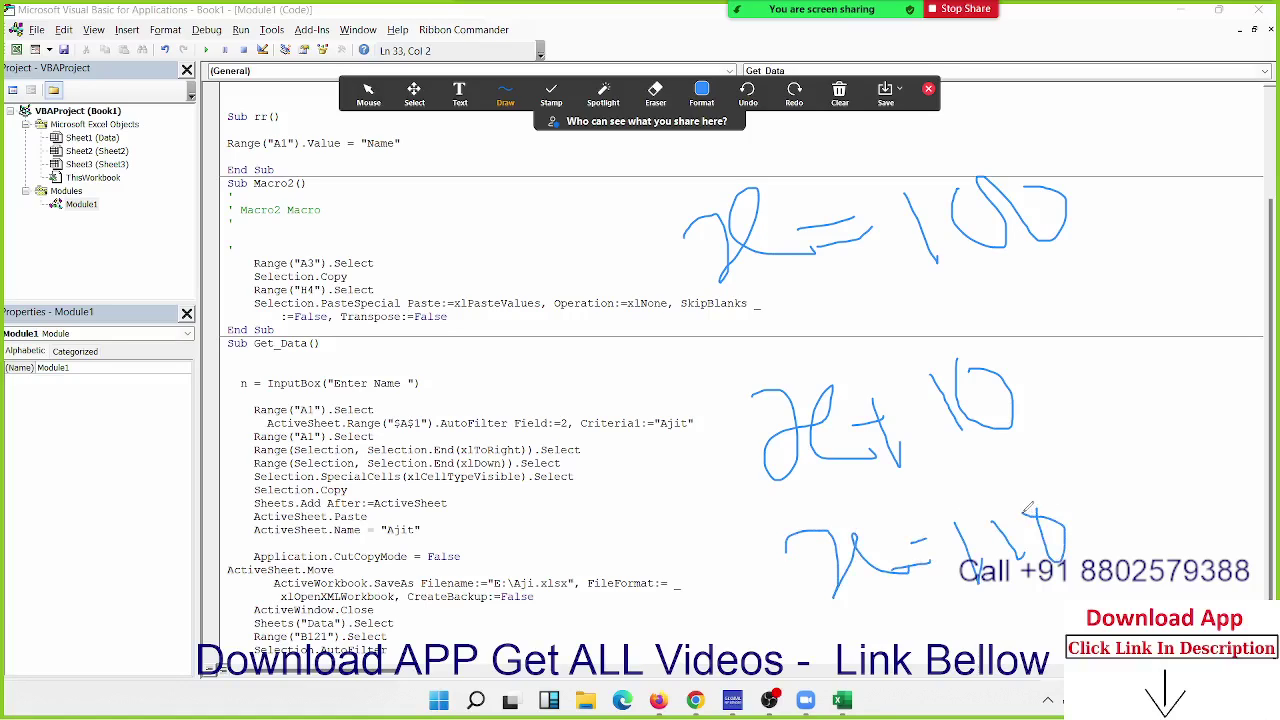
pyautogui.click(839, 94)
pyautogui.click(862, 155)
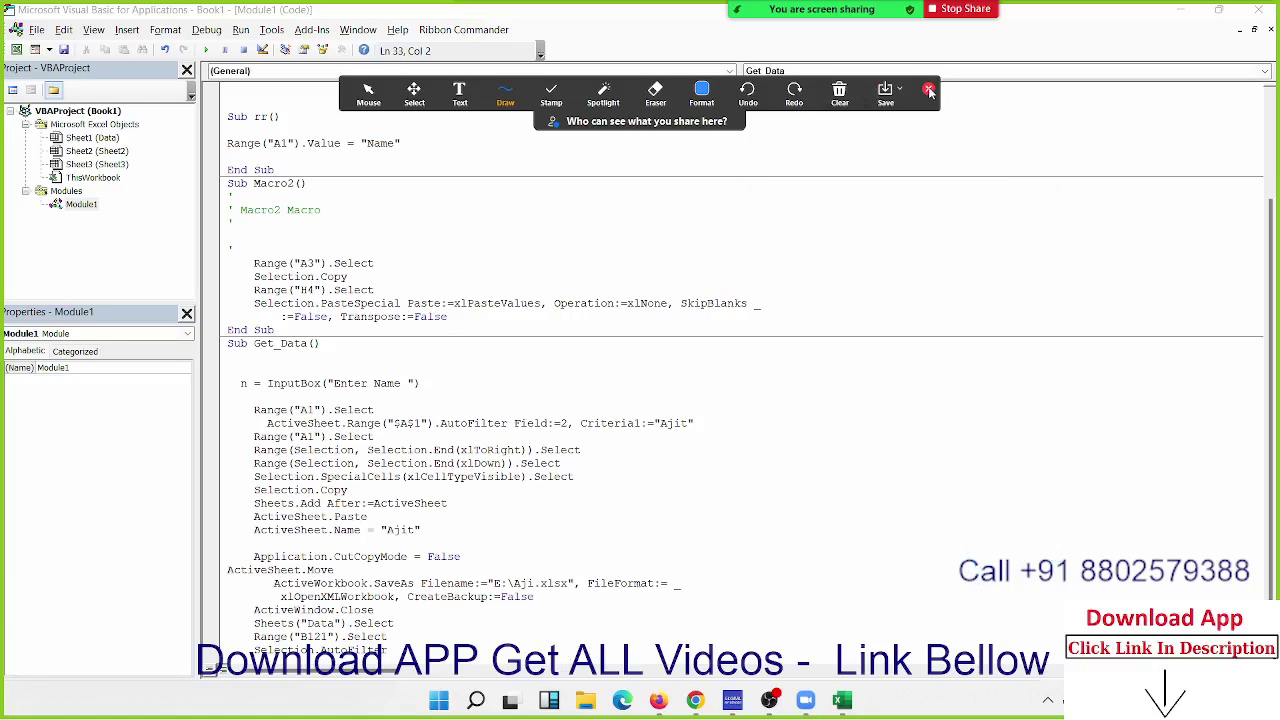
pyautogui.click(928, 89)
pyautogui.click(406, 476)
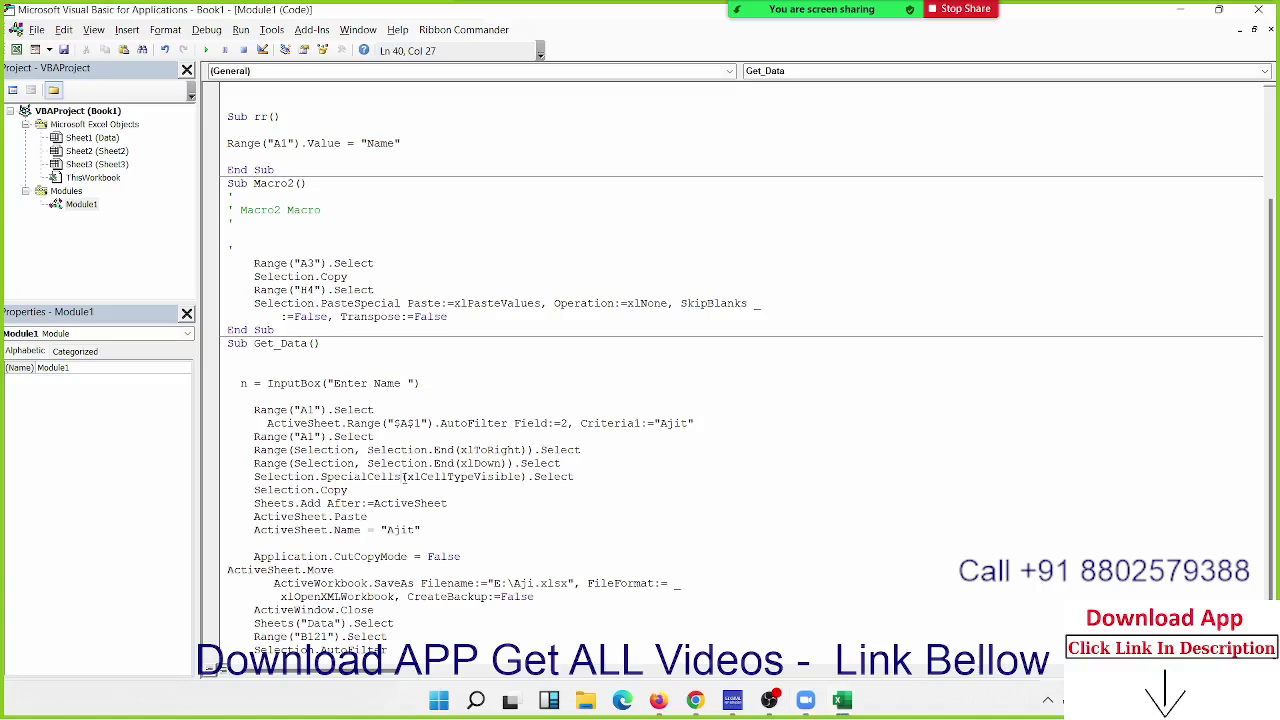
# Step: Replace the hard-coded "Ajit" filter criterion and sheet name with the variable n
pyautogui.doubleClick(243, 383)
pyautogui.click(449, 504)
pyautogui.moveTo(653, 423); pyautogui.dragTo(699, 418)
pyautogui.press('BackSpace')
pyautogui.write('n')
pyautogui.click(449, 504)
pyautogui.moveTo(381, 529); pyautogui.dragTo(445, 533)
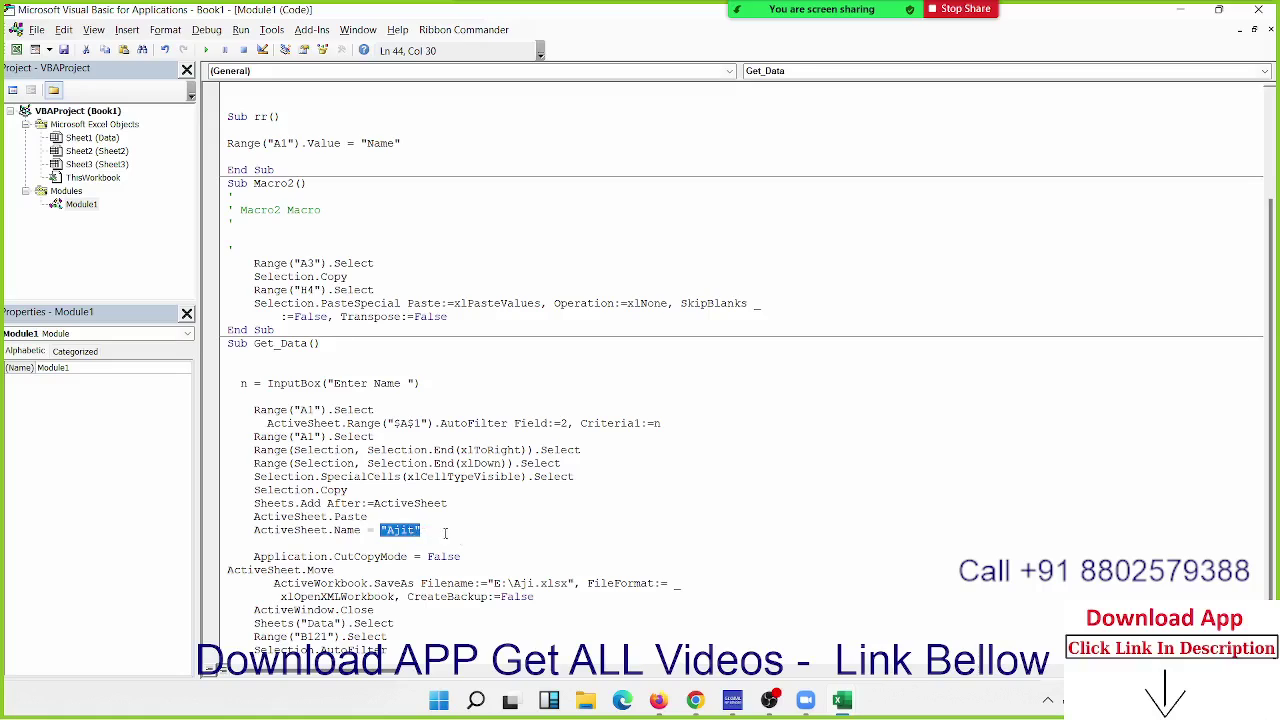
pyautogui.write('n')
pyautogui.click(590, 546)
# Step: Change the SaveAs file name from Aji.xlsx to "E:\" & n & "xlsx"
pyautogui.click(513, 583)
pyautogui.write('"')
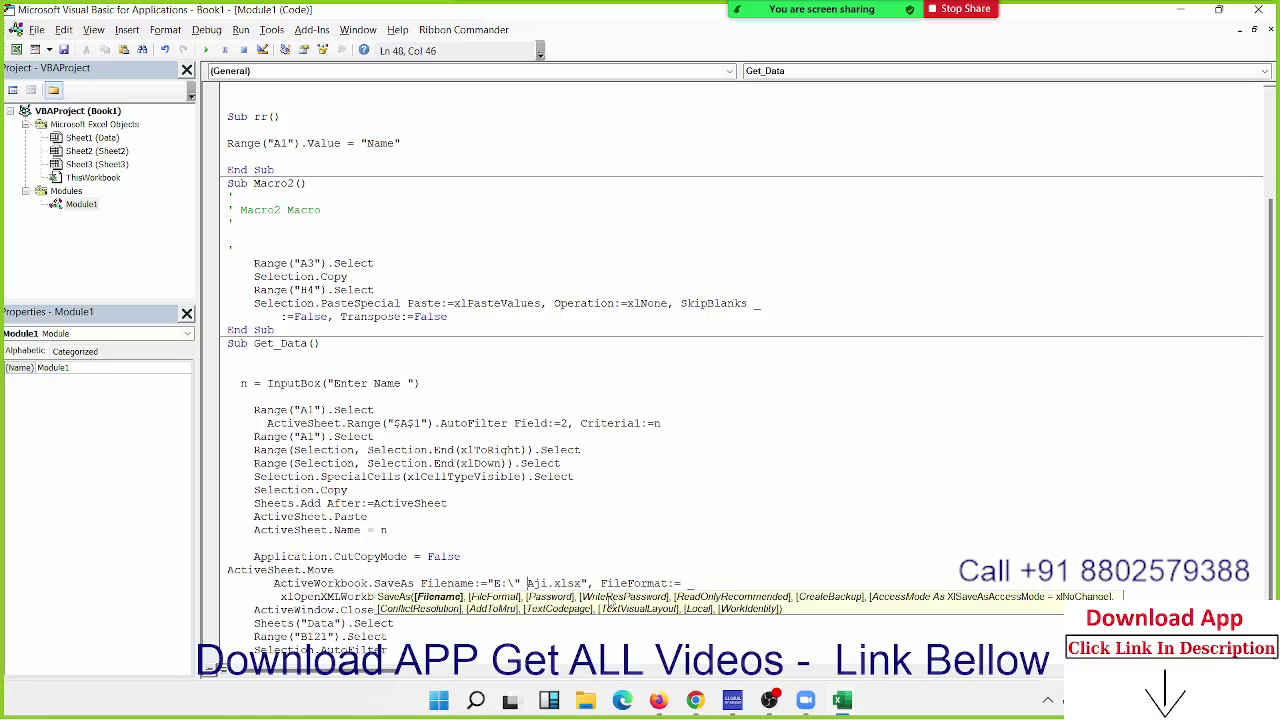
pyautogui.write(' & ')
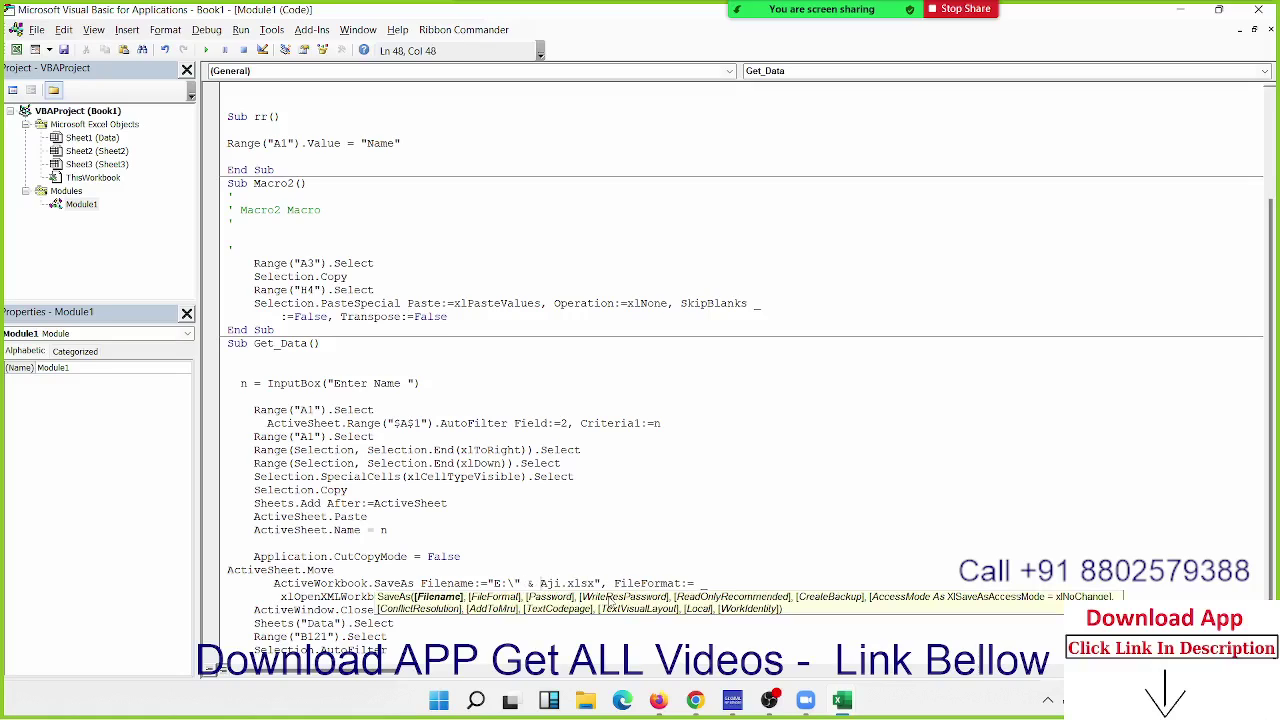
pyautogui.write('n')
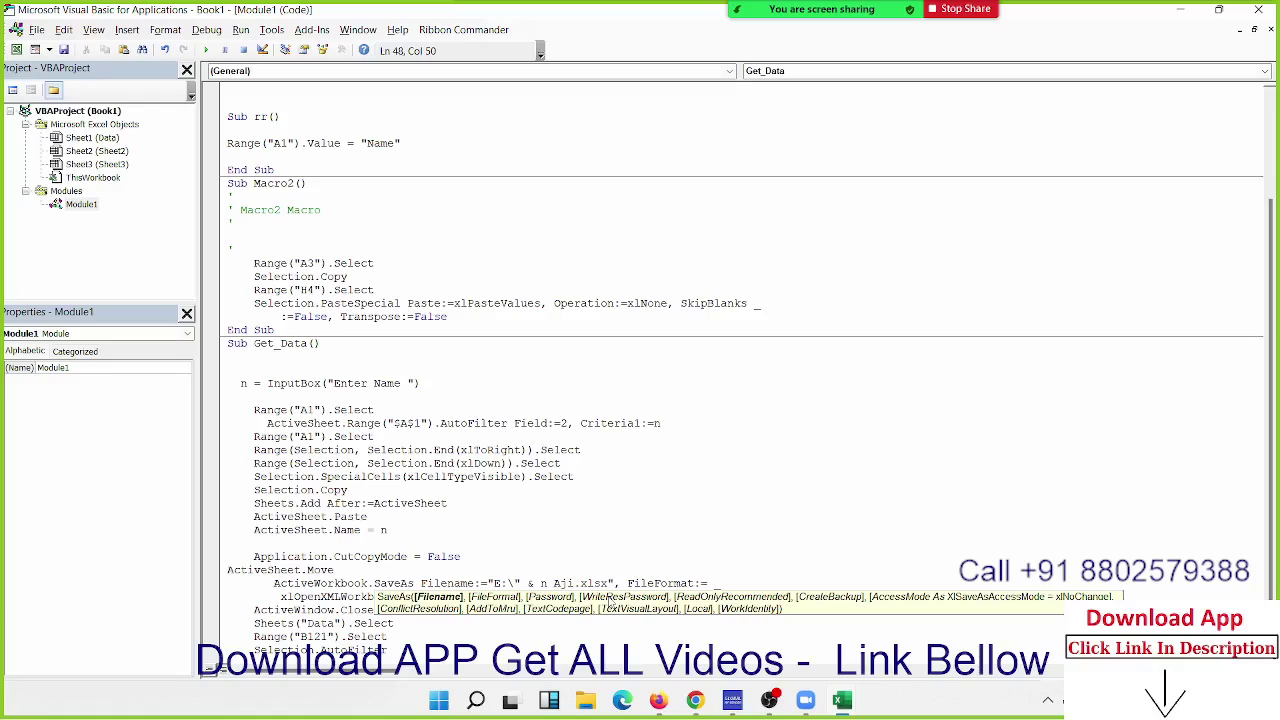
pyautogui.press('Delete')
pyautogui.press('Delete')
pyautogui.press('Delete')
pyautogui.press('Delete')
pyautogui.write('" ')
pyautogui.write('&')
pyautogui.click(646, 517)
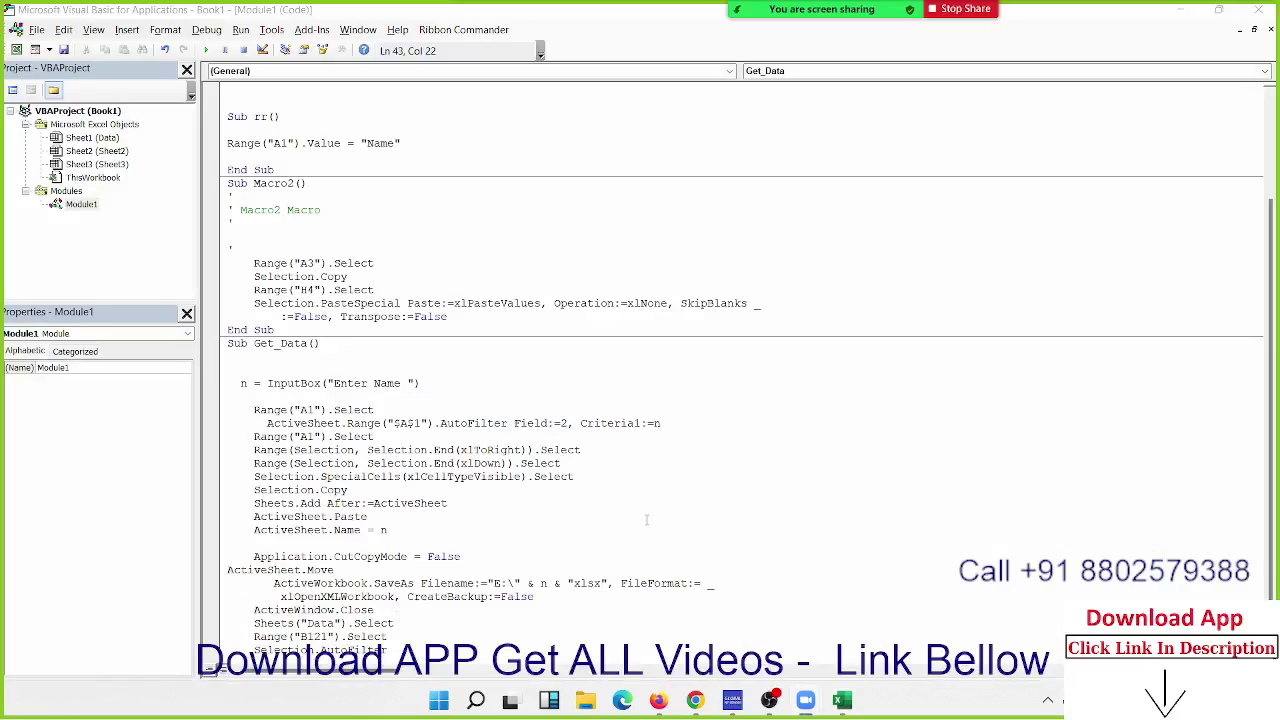
pyautogui.moveTo(660, 703)
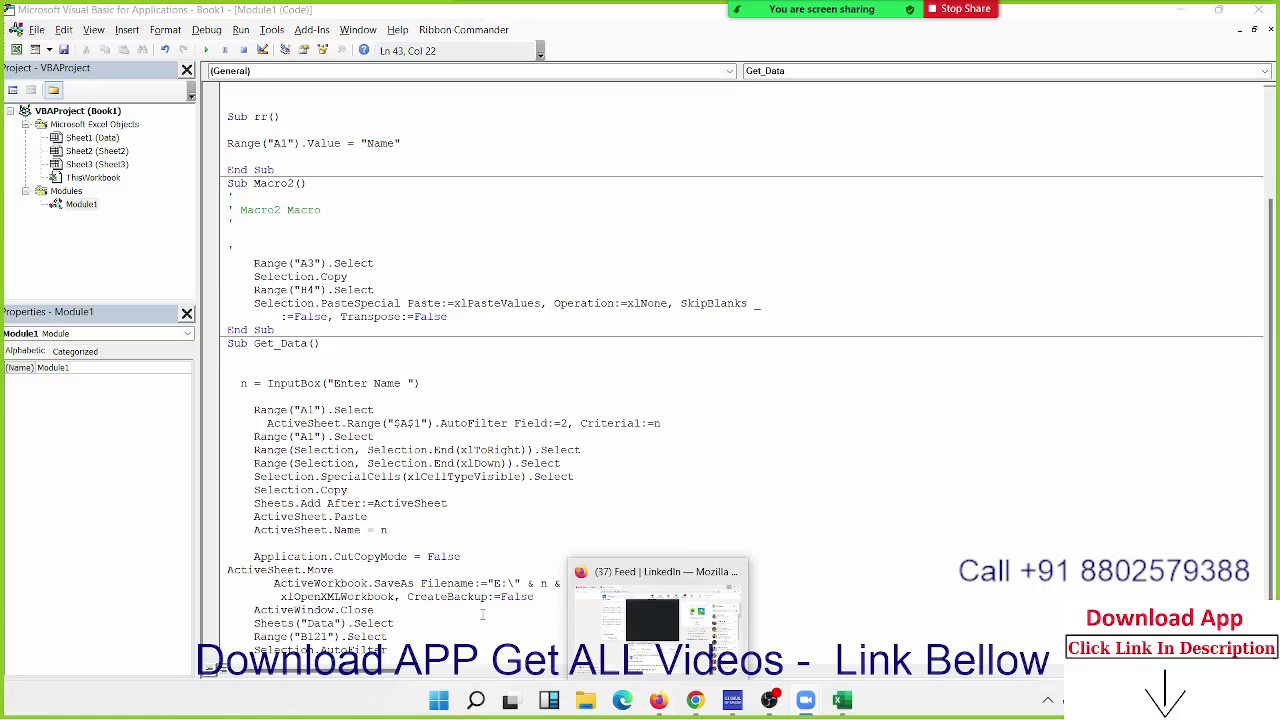
pyautogui.click(482, 610)
pyautogui.scroll(-1, 482, 614)
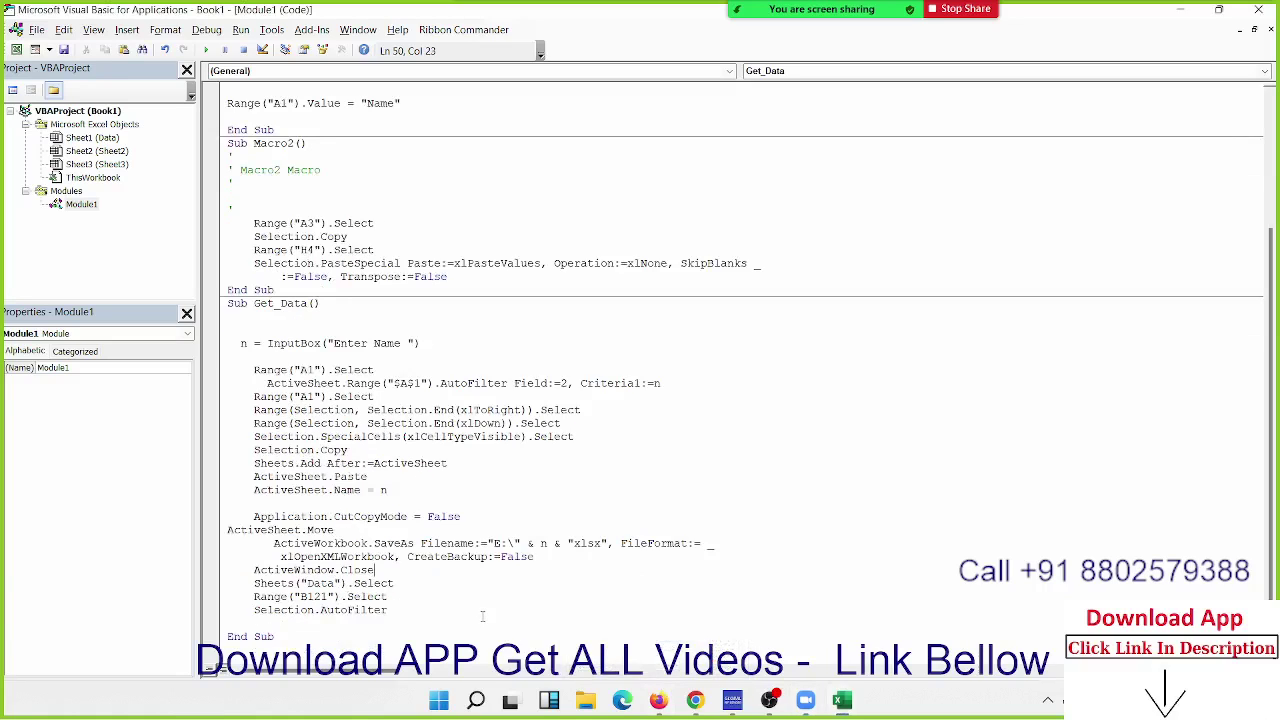
# Step: Run the Get_Data macro with Om as the name, then open File Explorer
pyautogui.hotkey('alt', 'Tab')
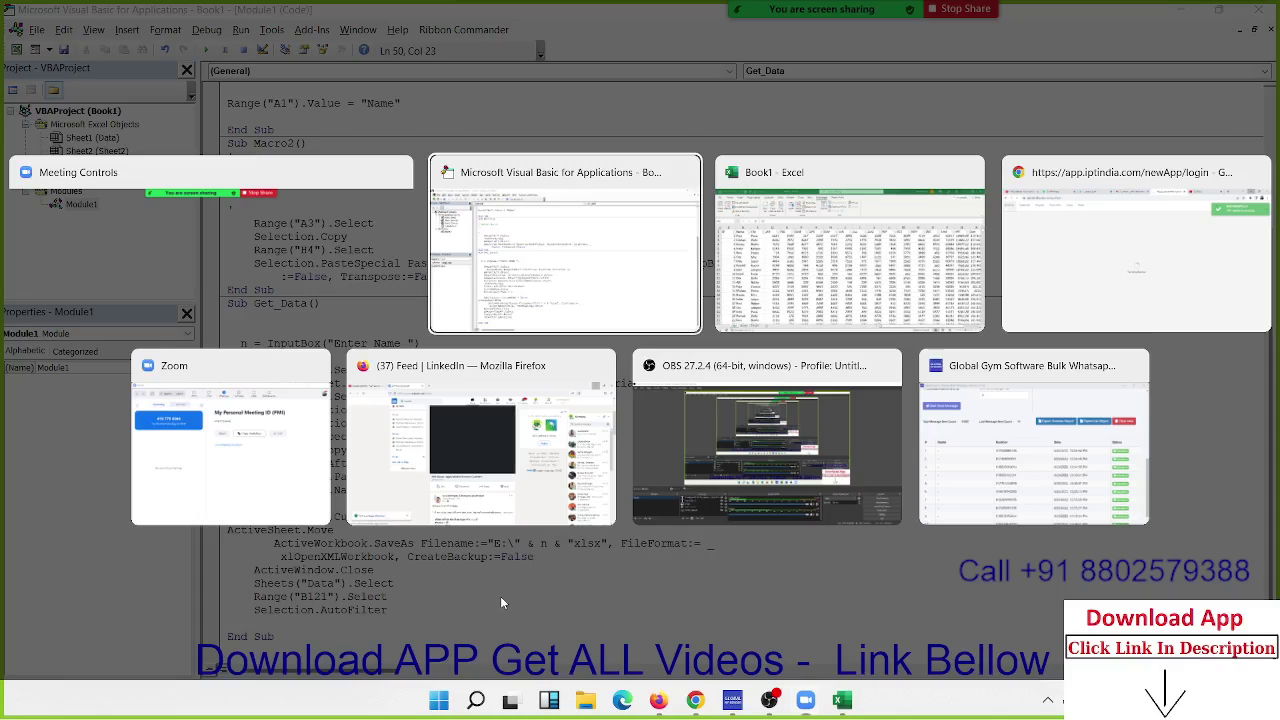
pyautogui.press('Tab')
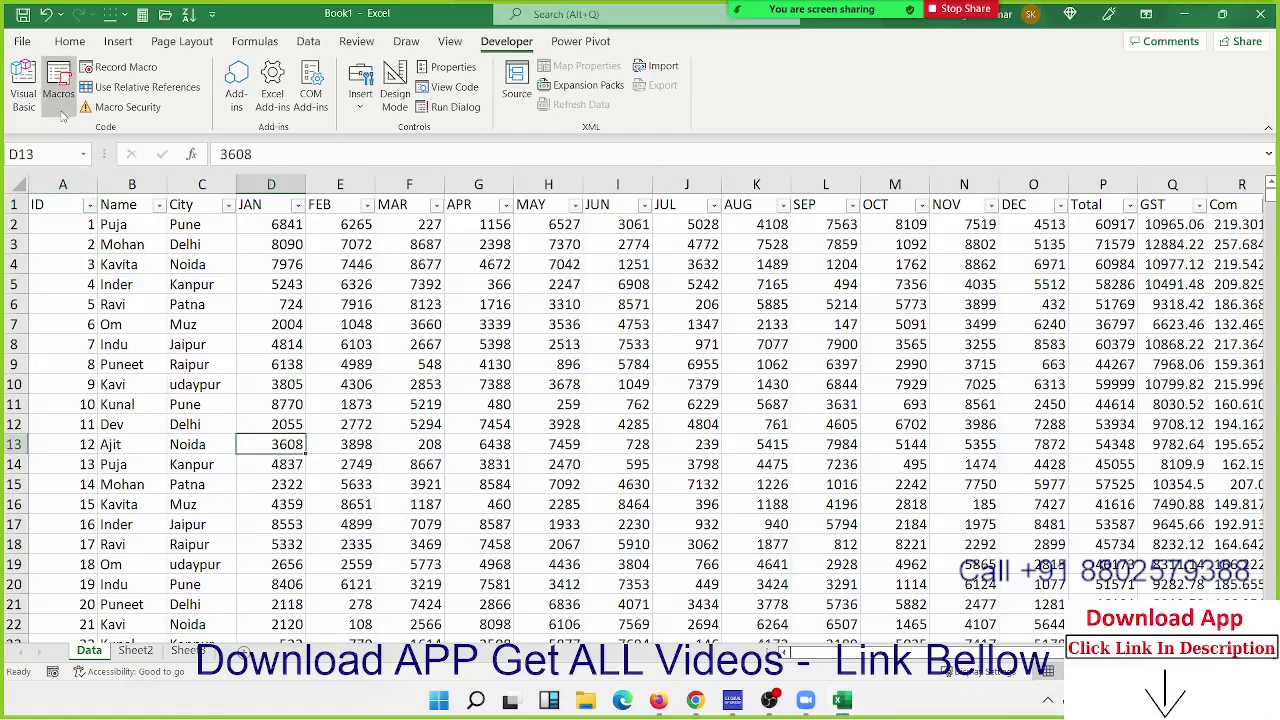
pyautogui.click(58, 80)
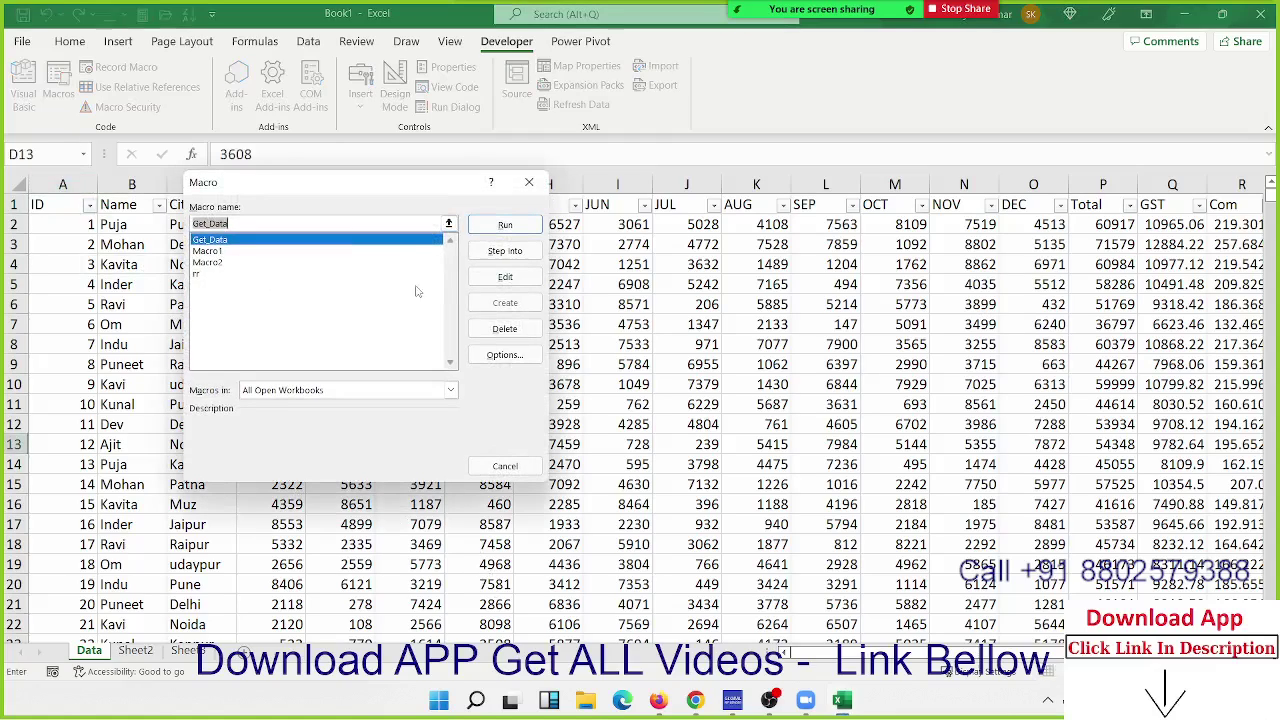
pyautogui.click(505, 225)
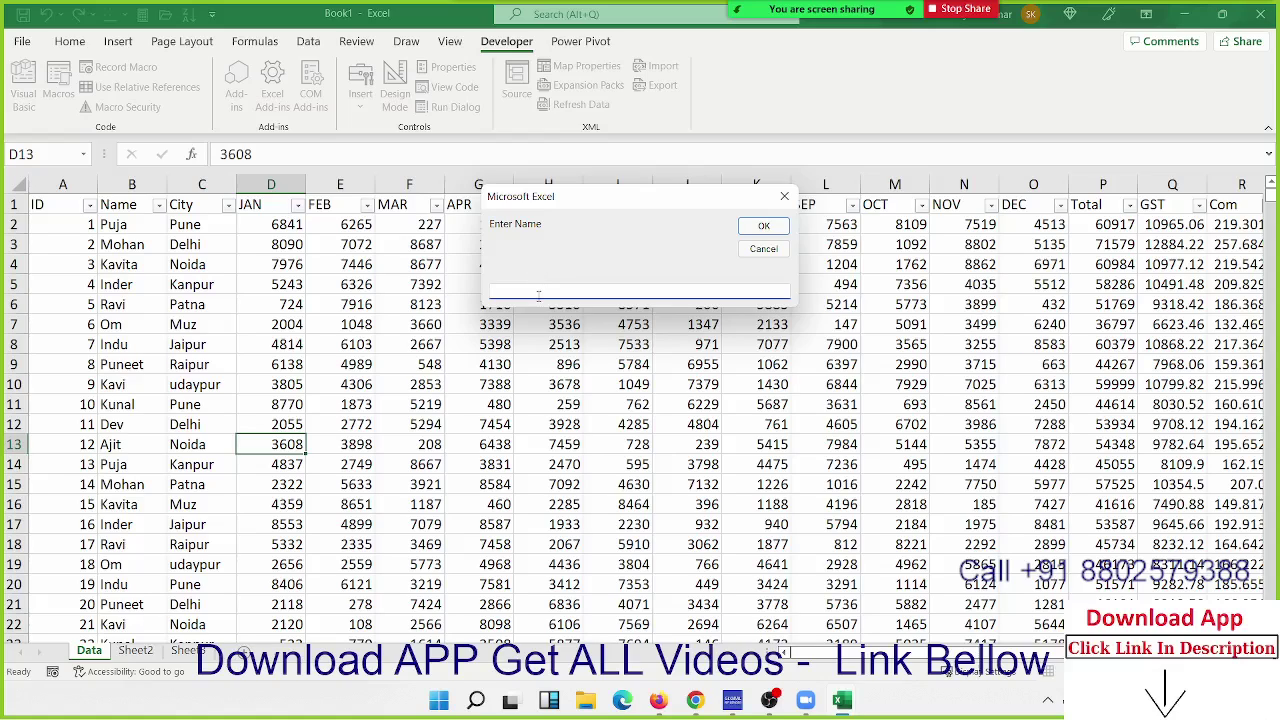
pyautogui.write('Om')
pyautogui.click(766, 226)
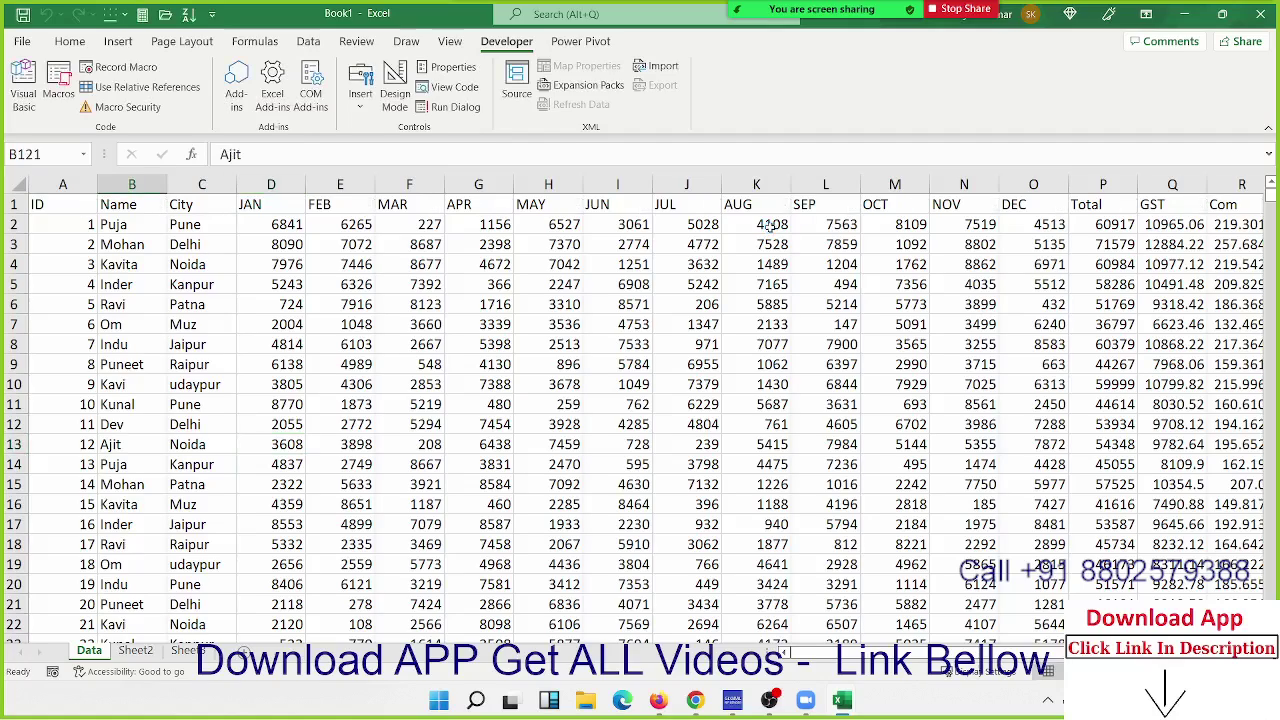
pyautogui.click(588, 703)
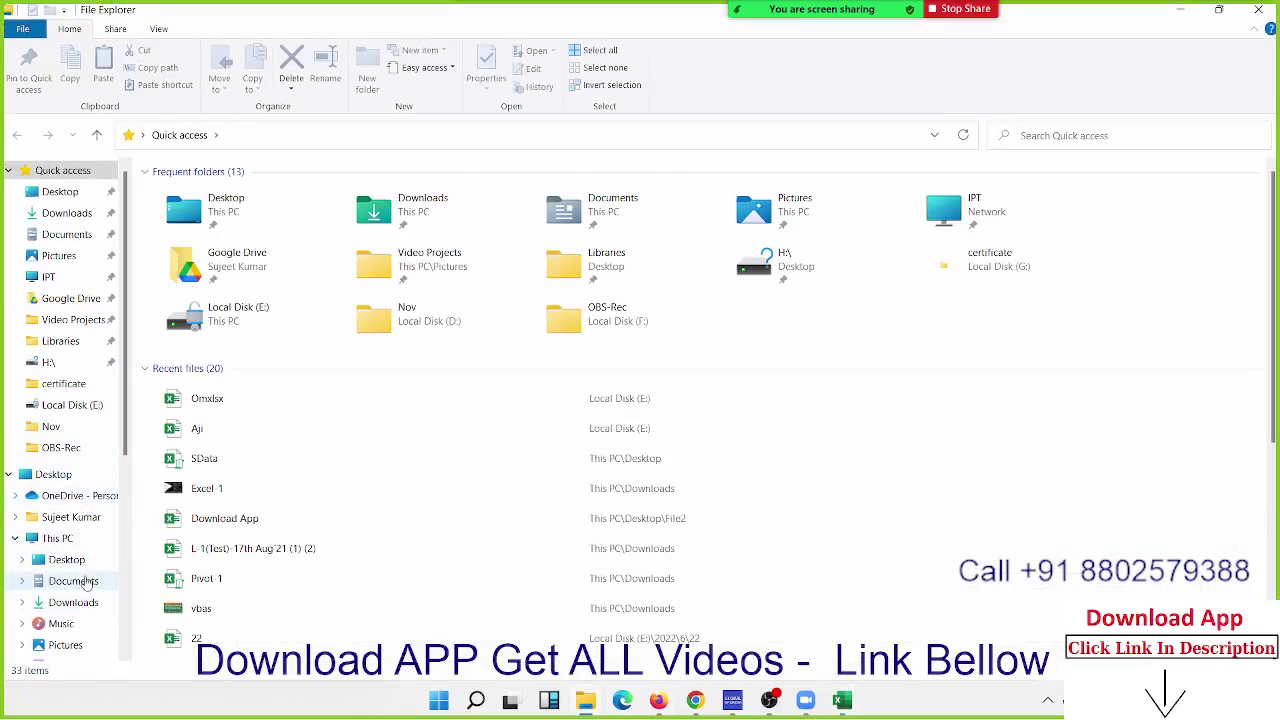
# Step: Browse Local Disk (E:) and open the newly saved Omxlsx file
pyautogui.click(60, 405)
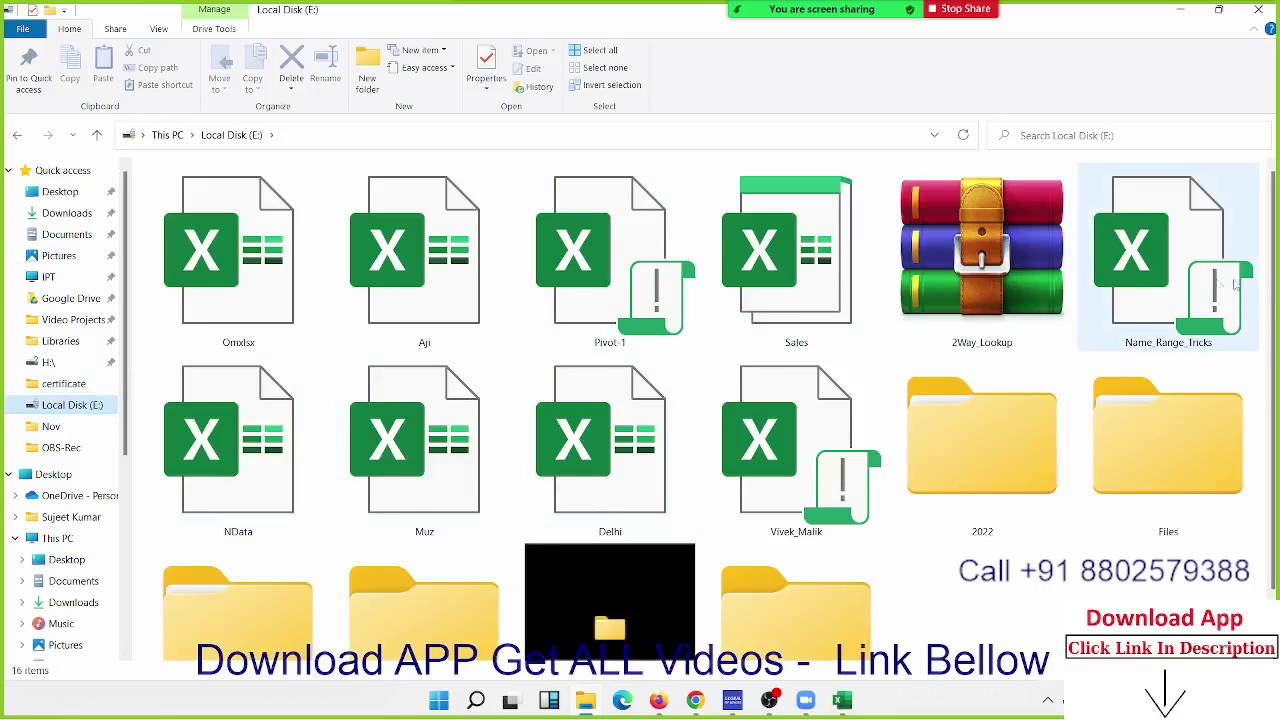
pyautogui.scroll(-1, 372, 459)
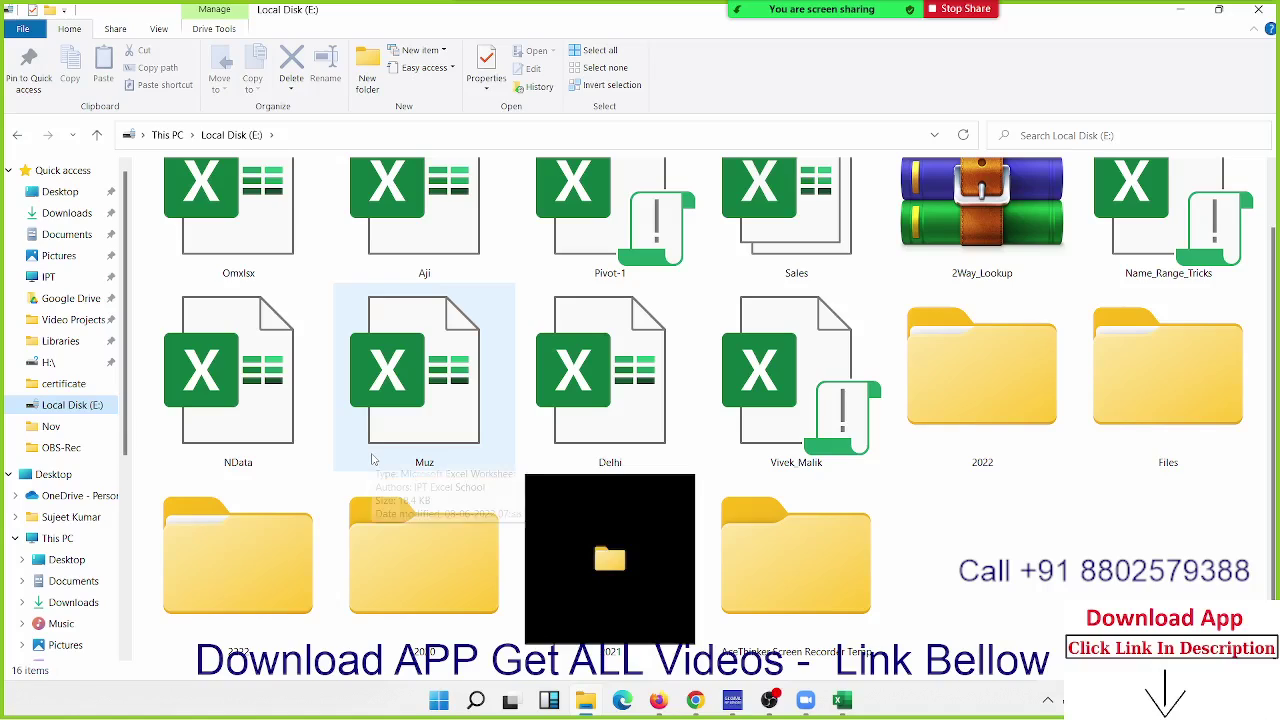
pyautogui.scroll(1, 1062, 500)
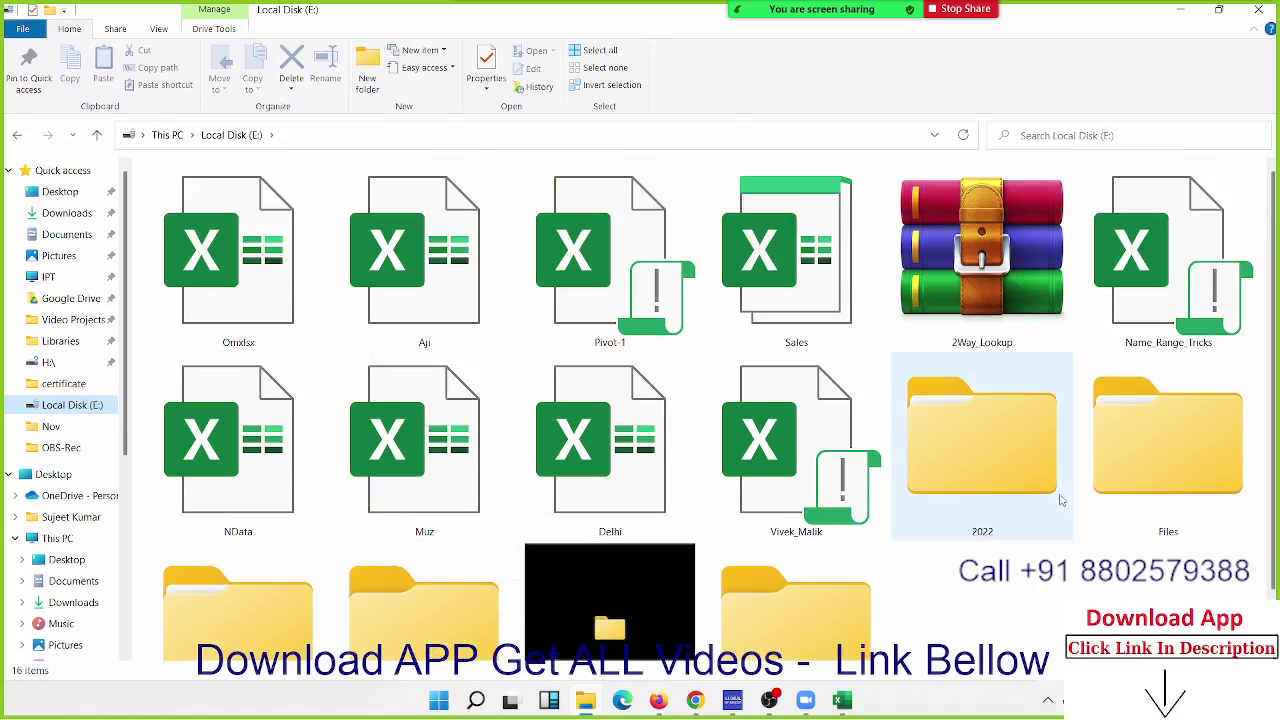
pyautogui.click(245, 322)
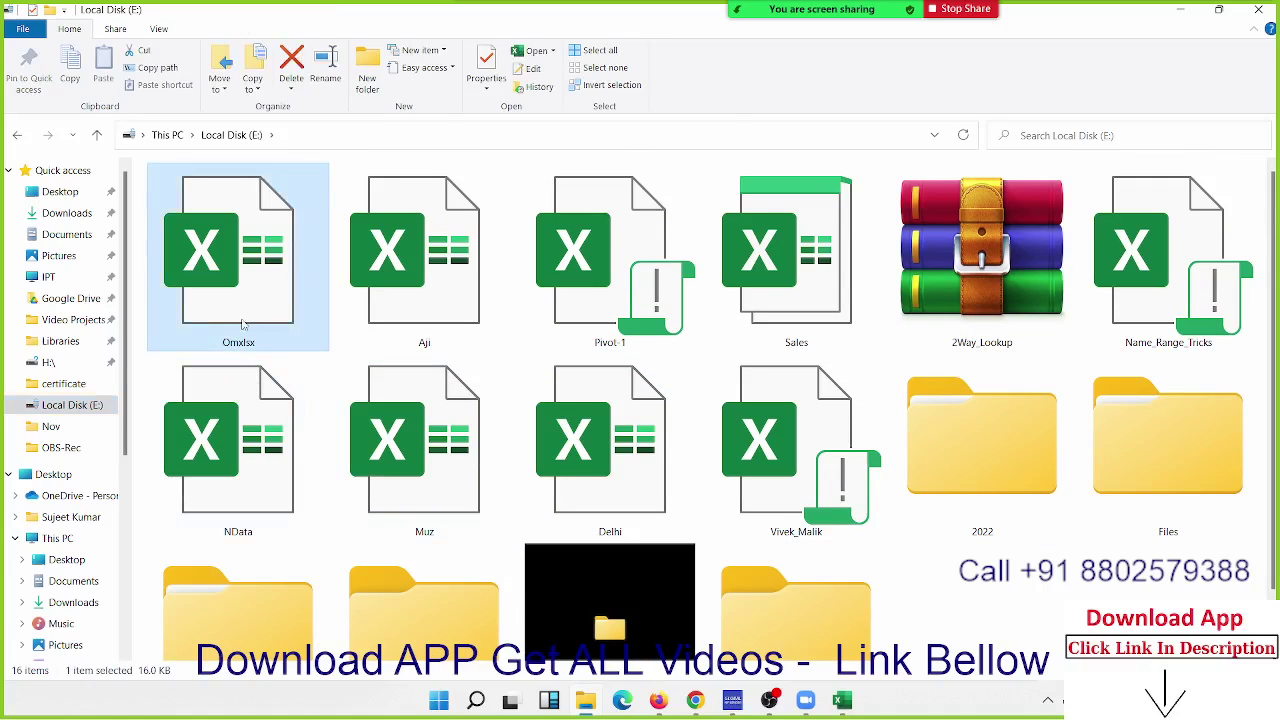
pyautogui.hotkey('alt', 'Tab')
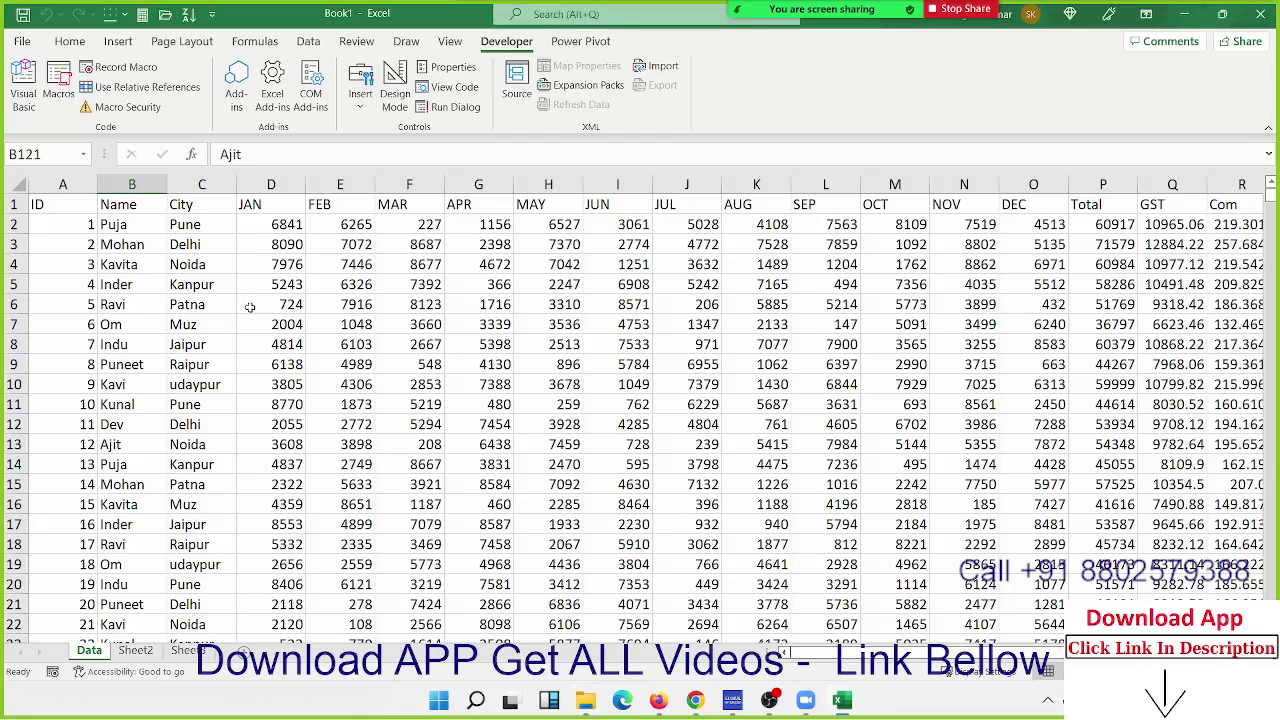
# Step: Insert a period before xlsx so the SaveAs name reads "E:\" & n & ".xlsx"
pyautogui.moveTo(842, 700)
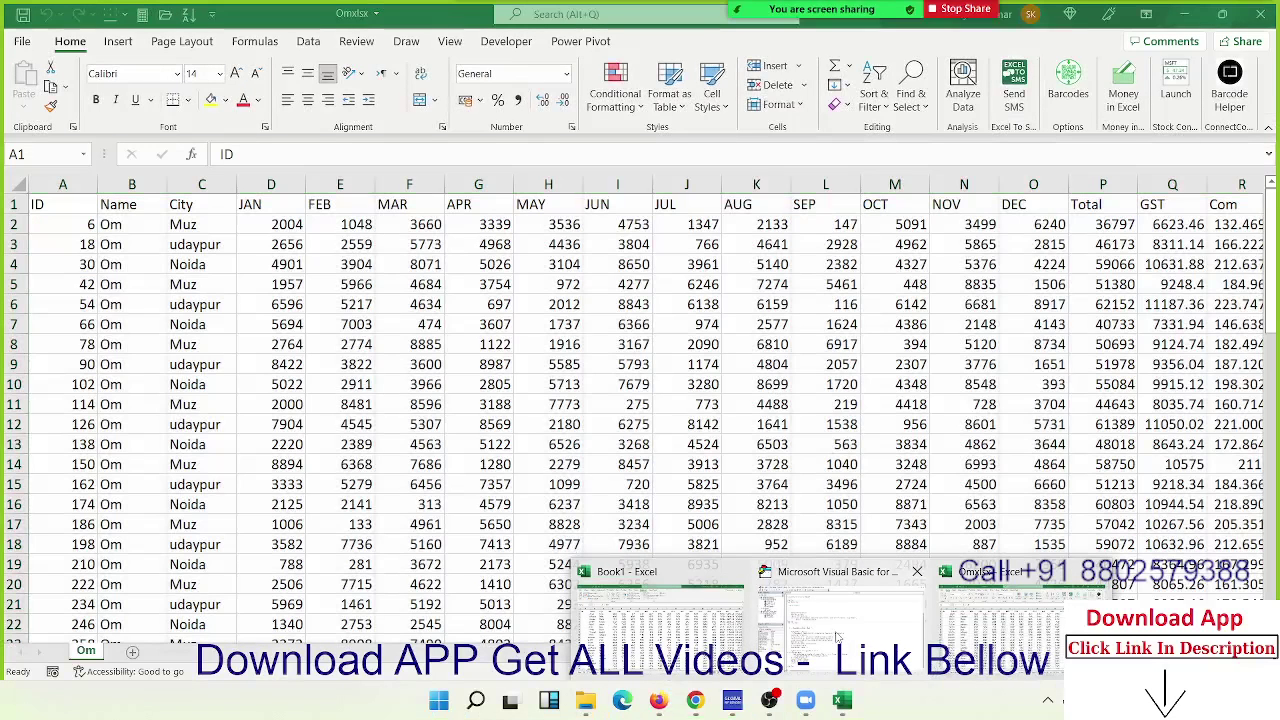
pyautogui.click(856, 640)
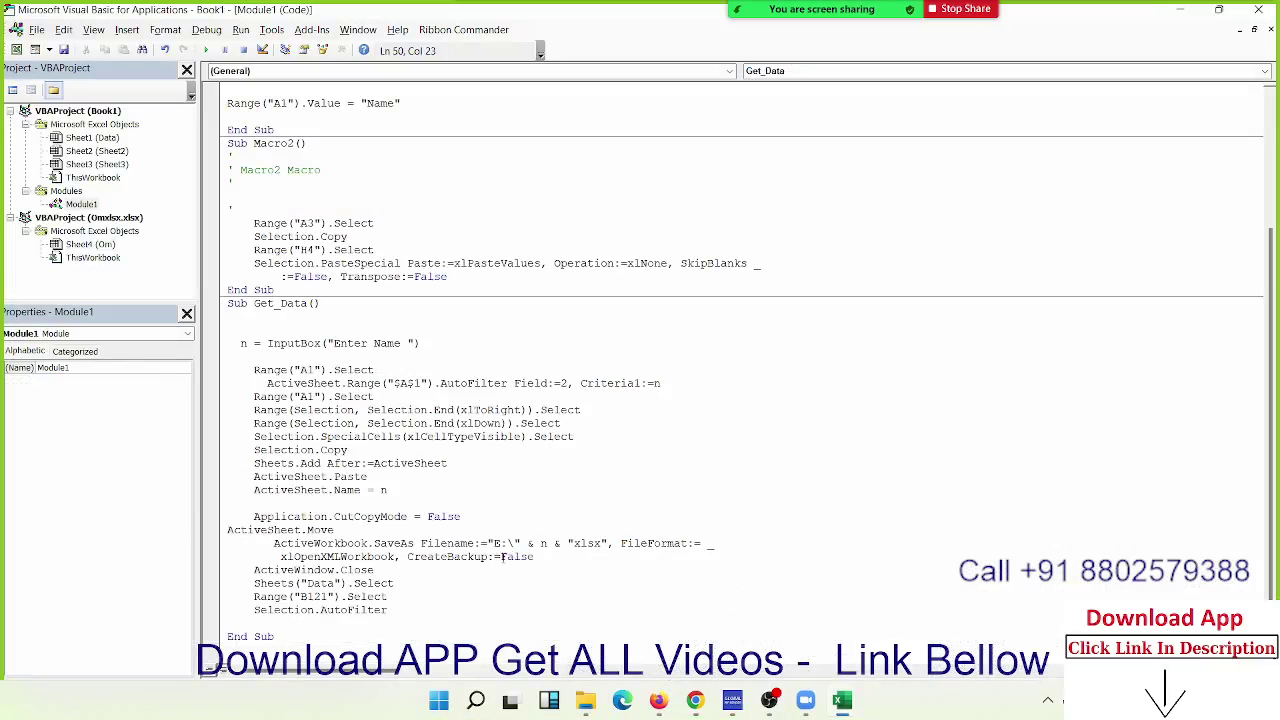
pyautogui.click(573, 545)
pyautogui.write('.')
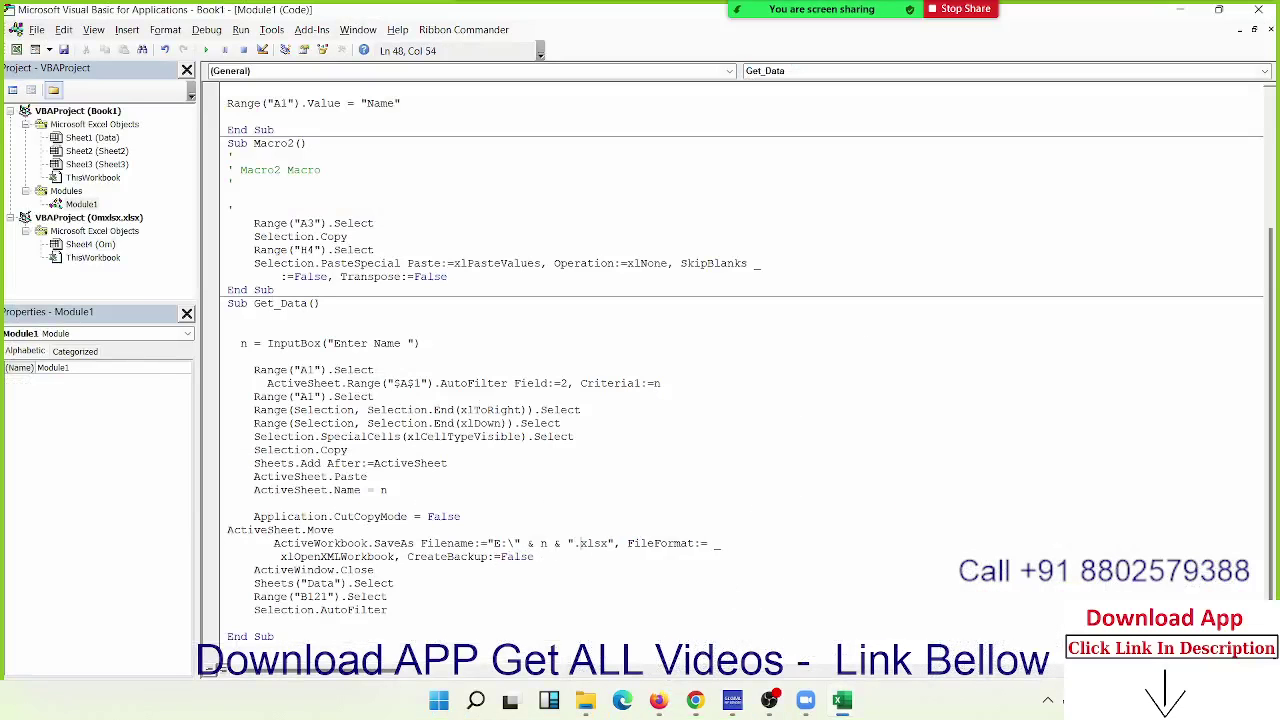
pyautogui.click(587, 573)
# Step: Review the Get_Data code, highlighting ActiveSheet and selecting the whole macro body
pyautogui.moveTo(842, 700)
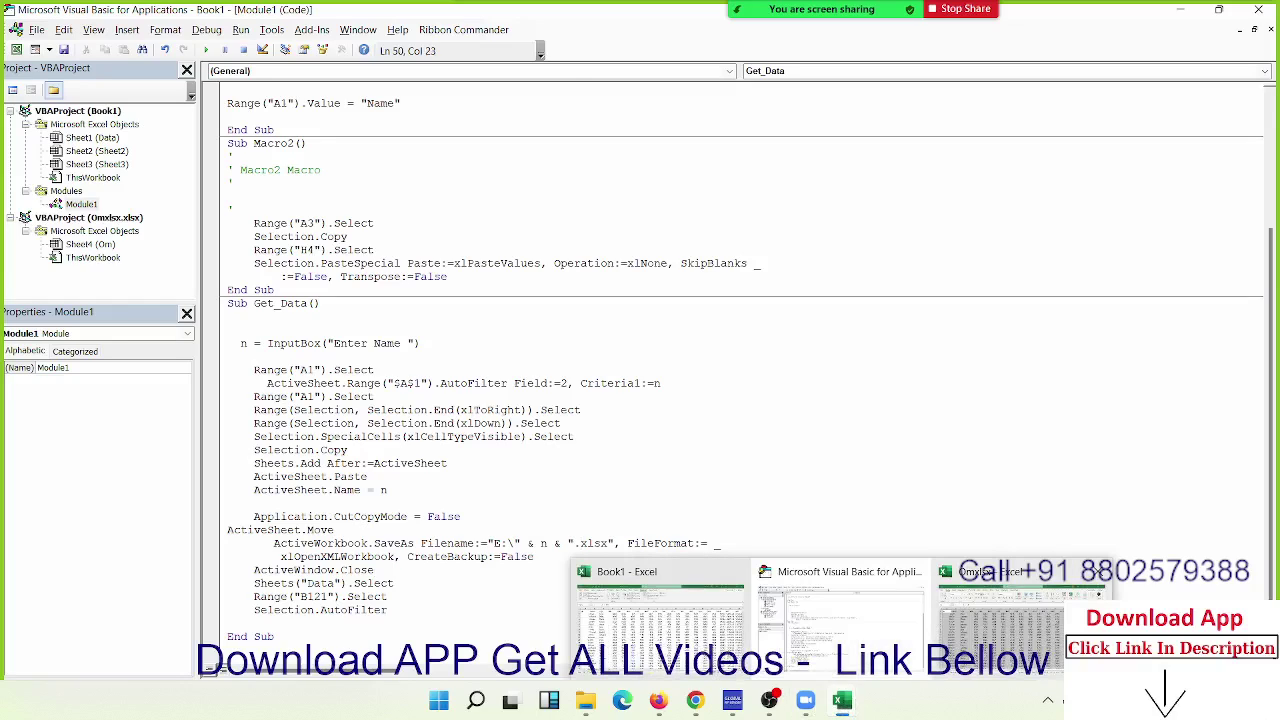
pyautogui.press('Up')
pyautogui.press('Up')
pyautogui.press('Up')
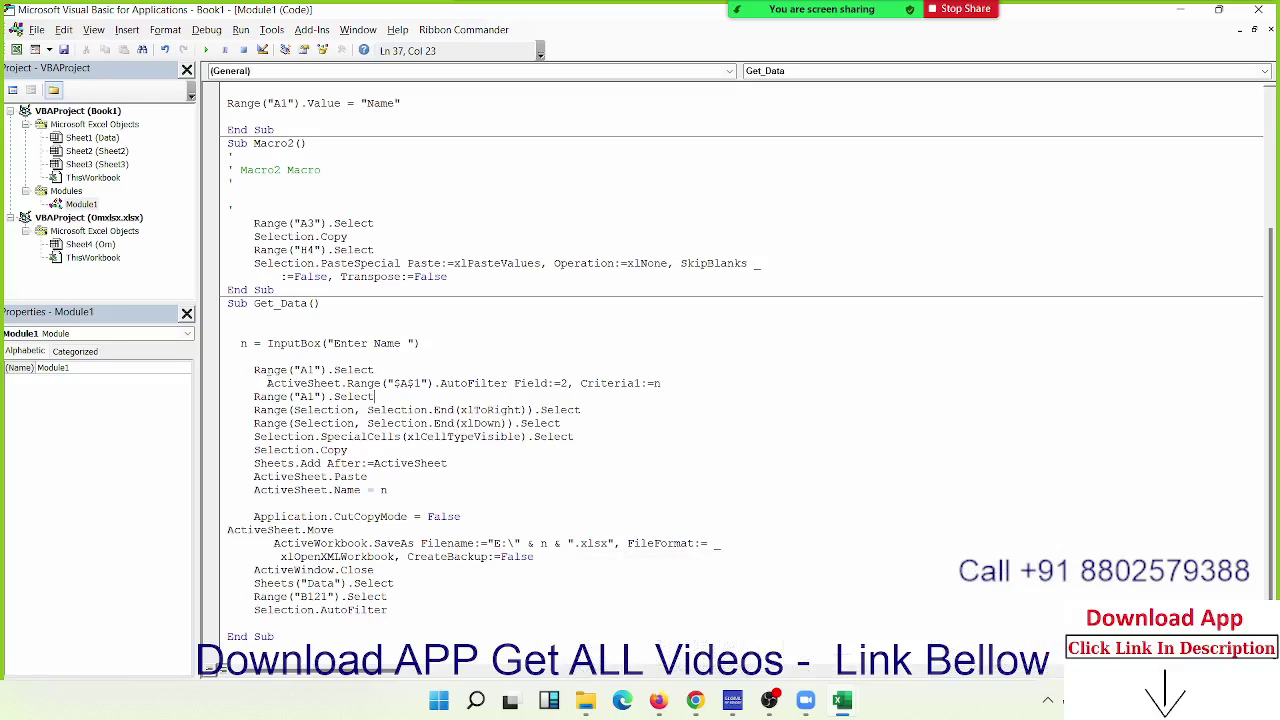
pyautogui.click(274, 491)
pyautogui.doubleClick(297, 490)
pyautogui.moveTo(297, 497); pyautogui.dragTo(242, 343)
pyautogui.moveTo(416, 611); pyautogui.dragTo(263, 327)
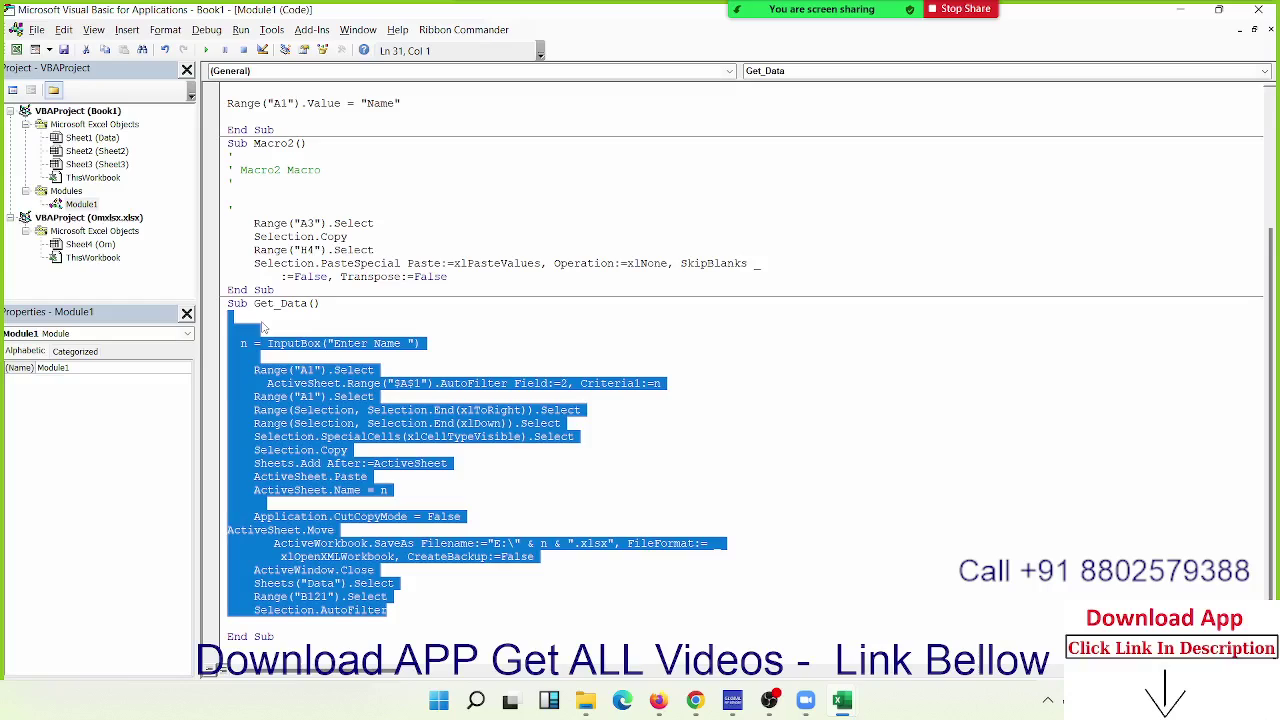
# Step: Highlight the SaveAs line's Filename and CreateBackup arguments to explain them
pyautogui.click(353, 569)
pyautogui.moveTo(531, 563); pyautogui.dragTo(316, 543)
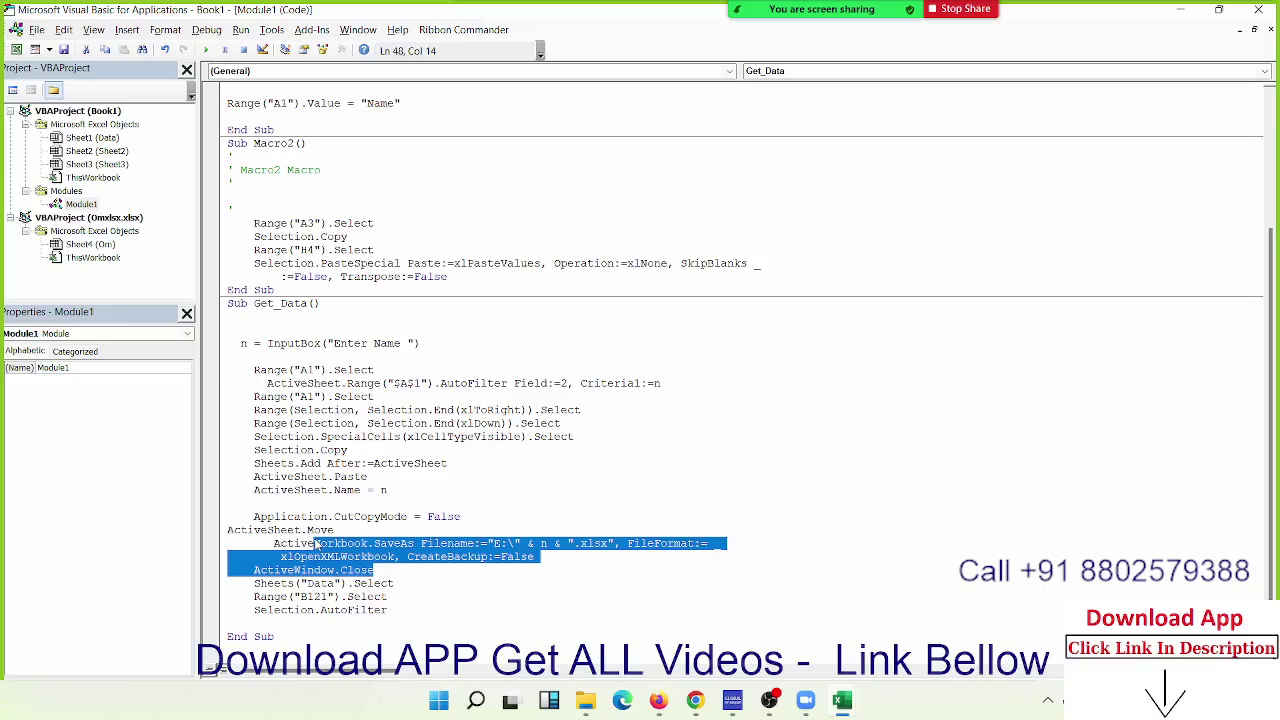
pyautogui.doubleClick(445, 545)
pyautogui.doubleClick(440, 557)
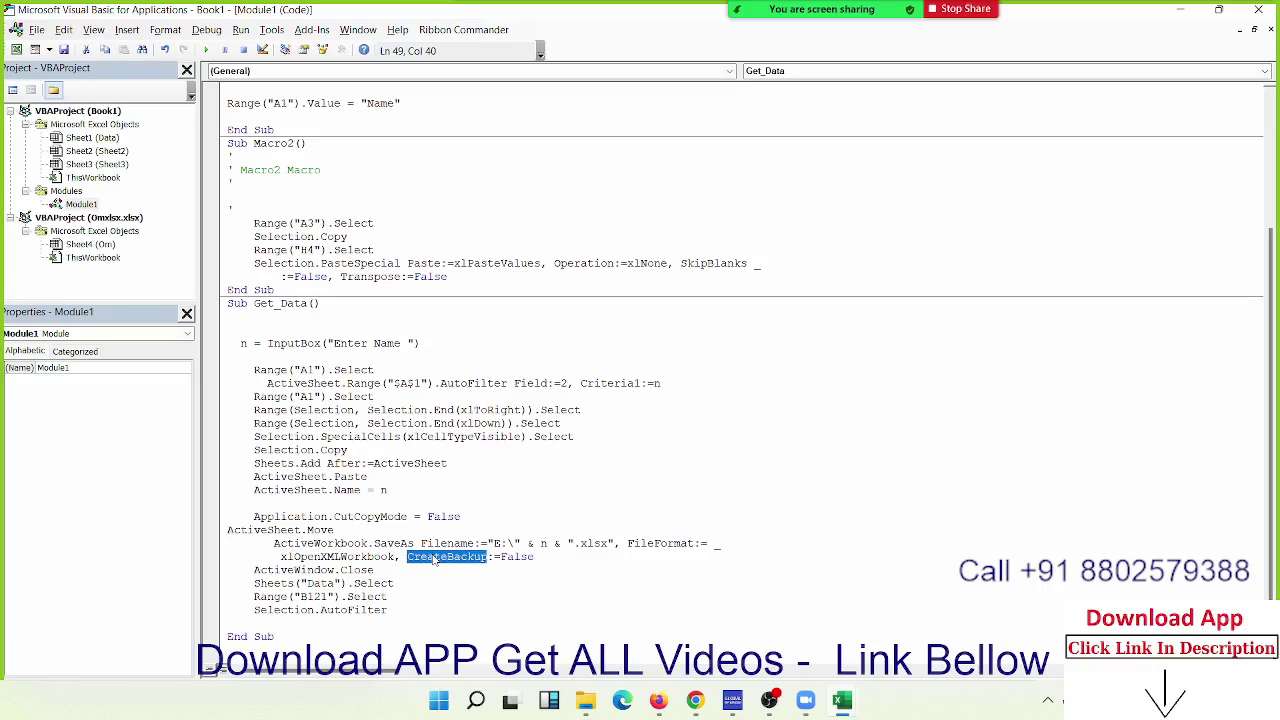
# Step: Return to the Data sheet, select C3 (Delhi), and browse the Home through Data ribbon tabs
pyautogui.hotkey('alt', 'F11')
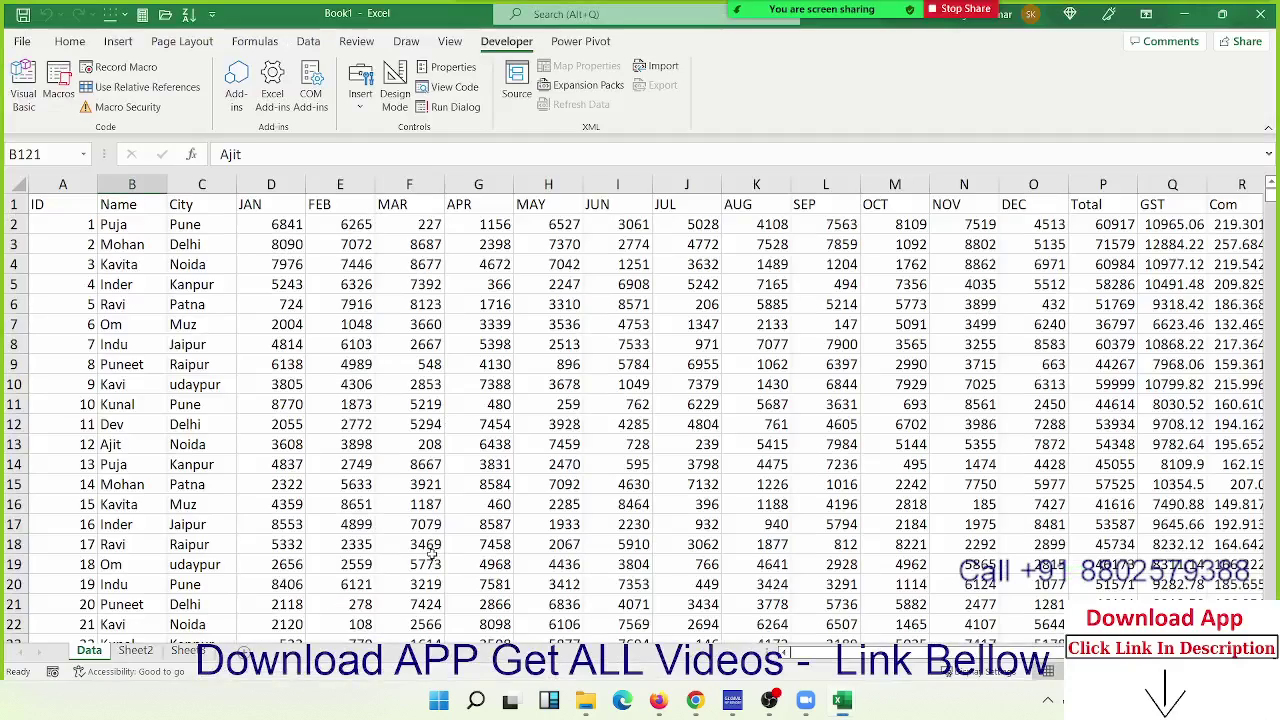
pyautogui.click(222, 246)
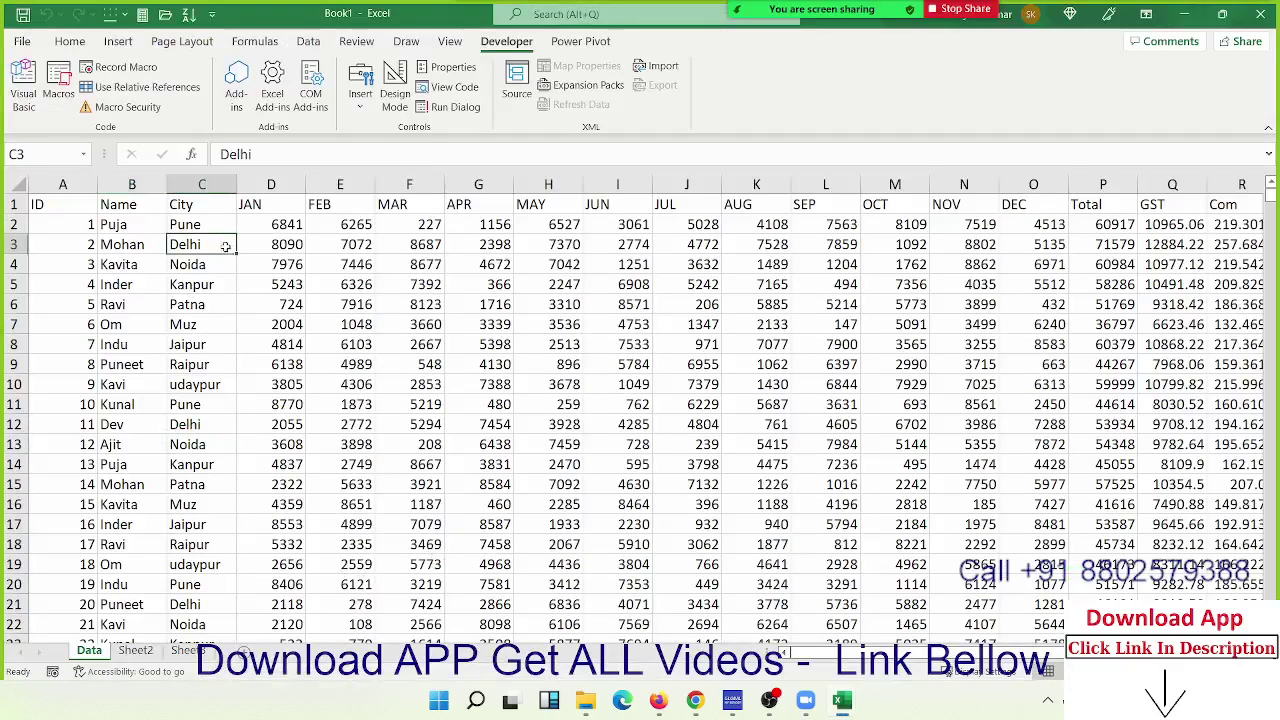
pyautogui.click(50, 43)
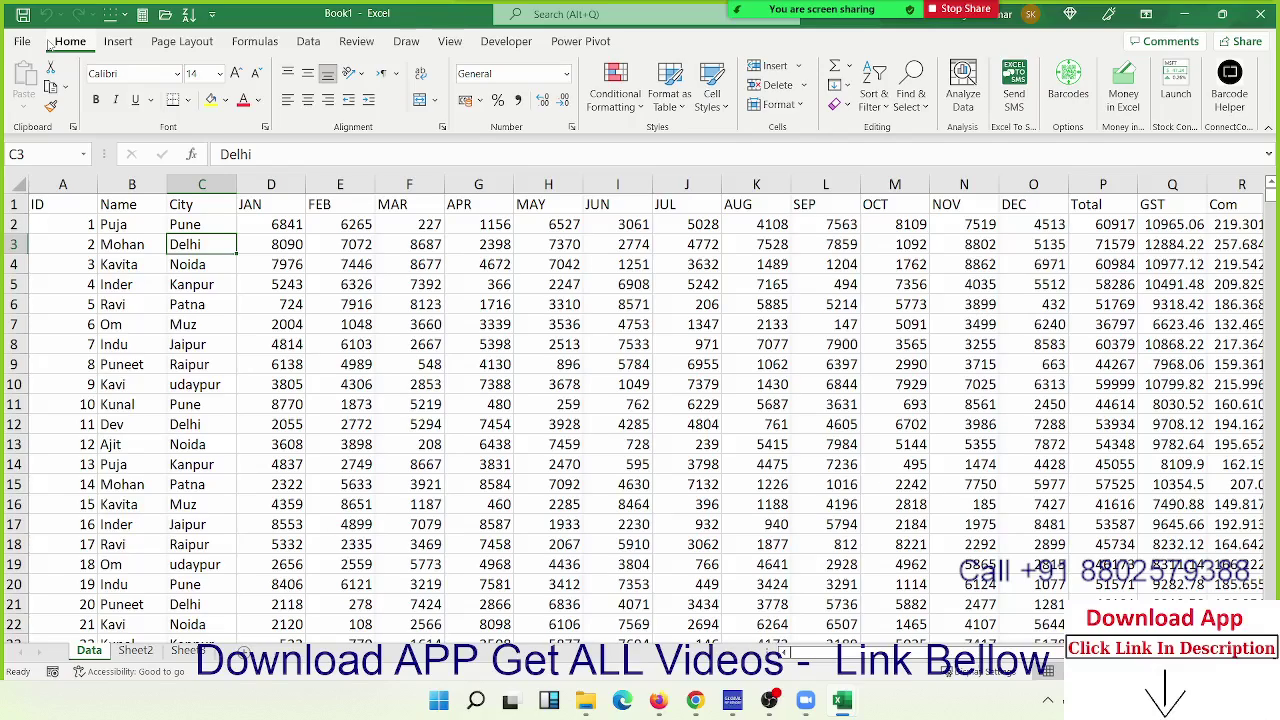
pyautogui.click(118, 41)
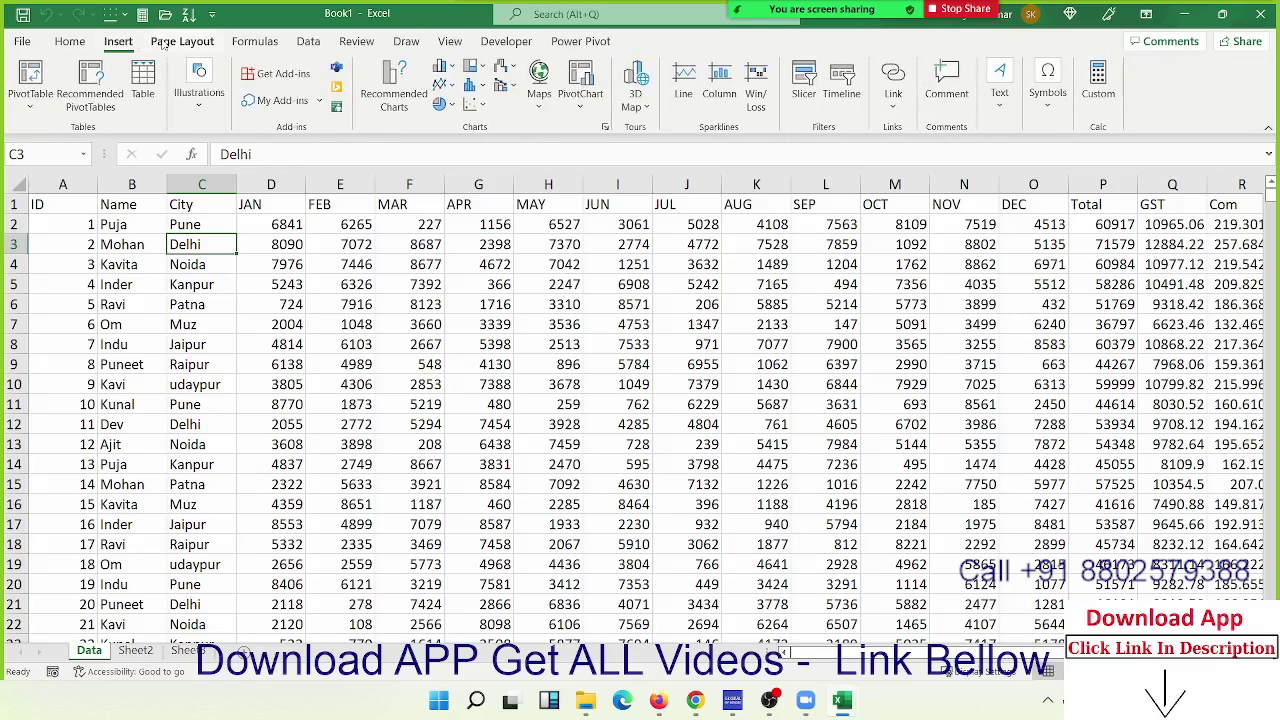
pyautogui.click(182, 41)
pyautogui.click(254, 41)
pyautogui.click(308, 41)
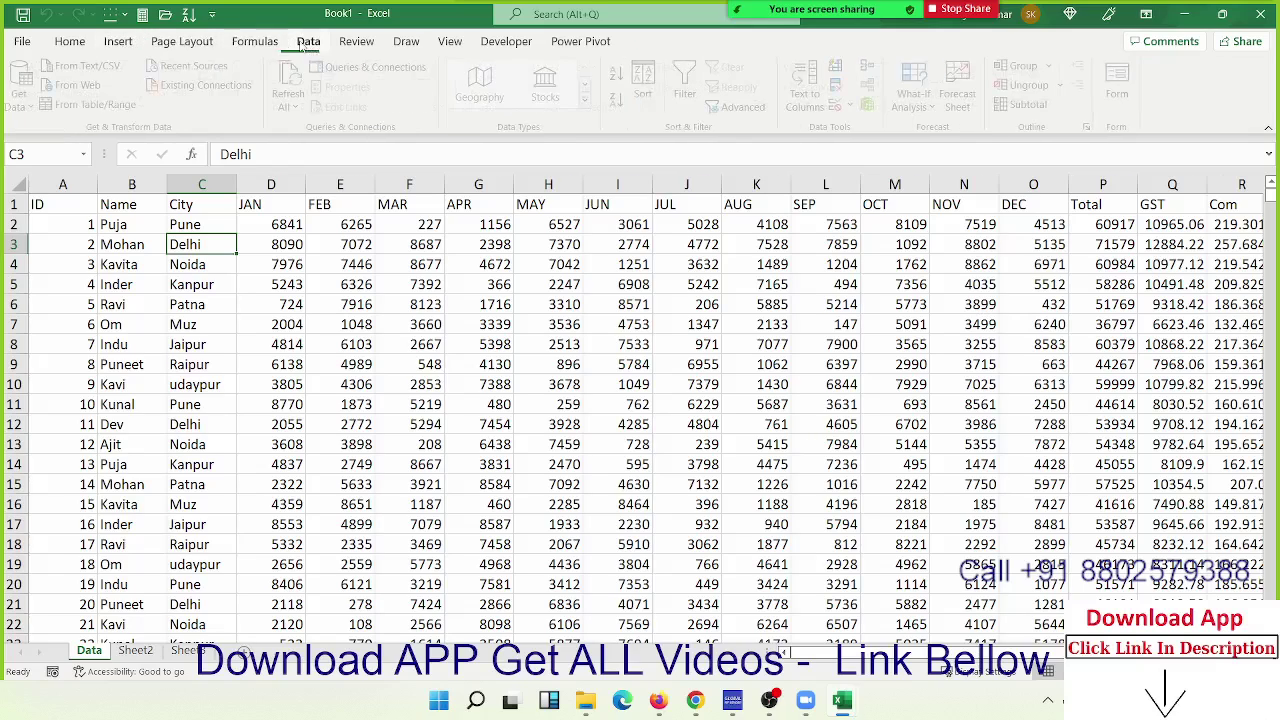
# Step: Browse the Review, Draw, View and Developer tabs, then switch to the empty Sheet2
pyautogui.click(354, 41)
pyautogui.click(395, 41)
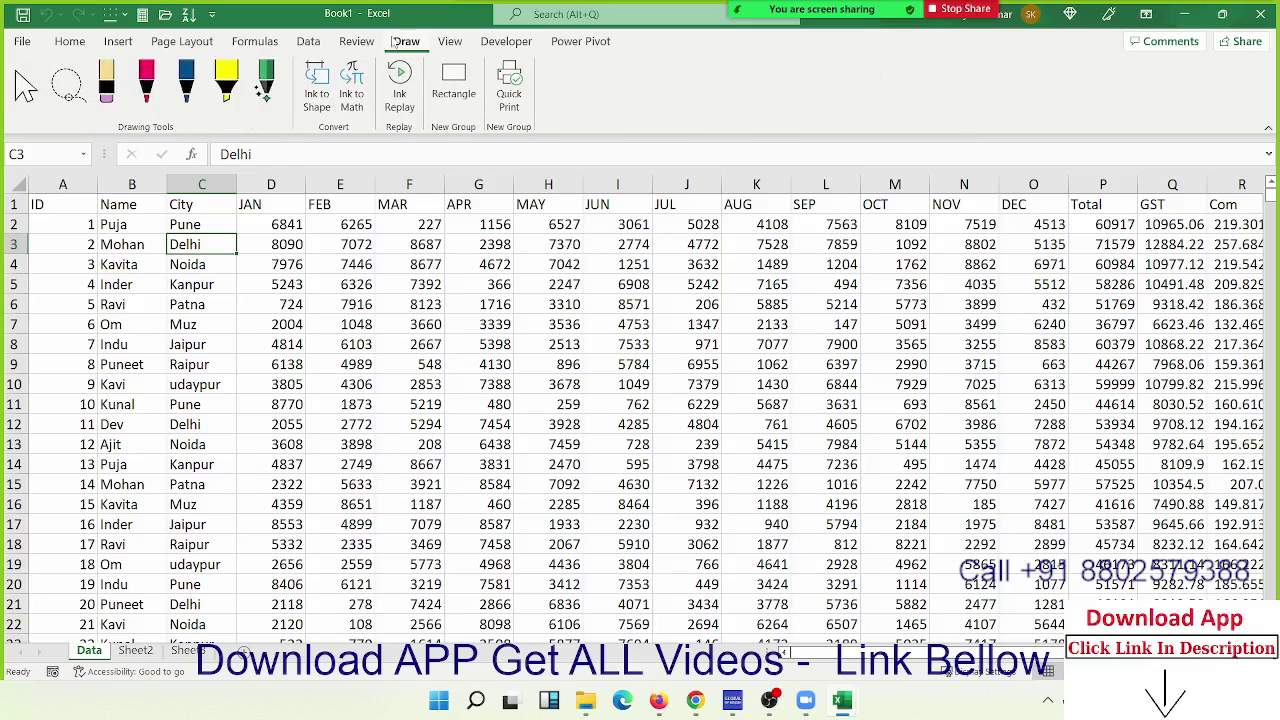
pyautogui.click(450, 42)
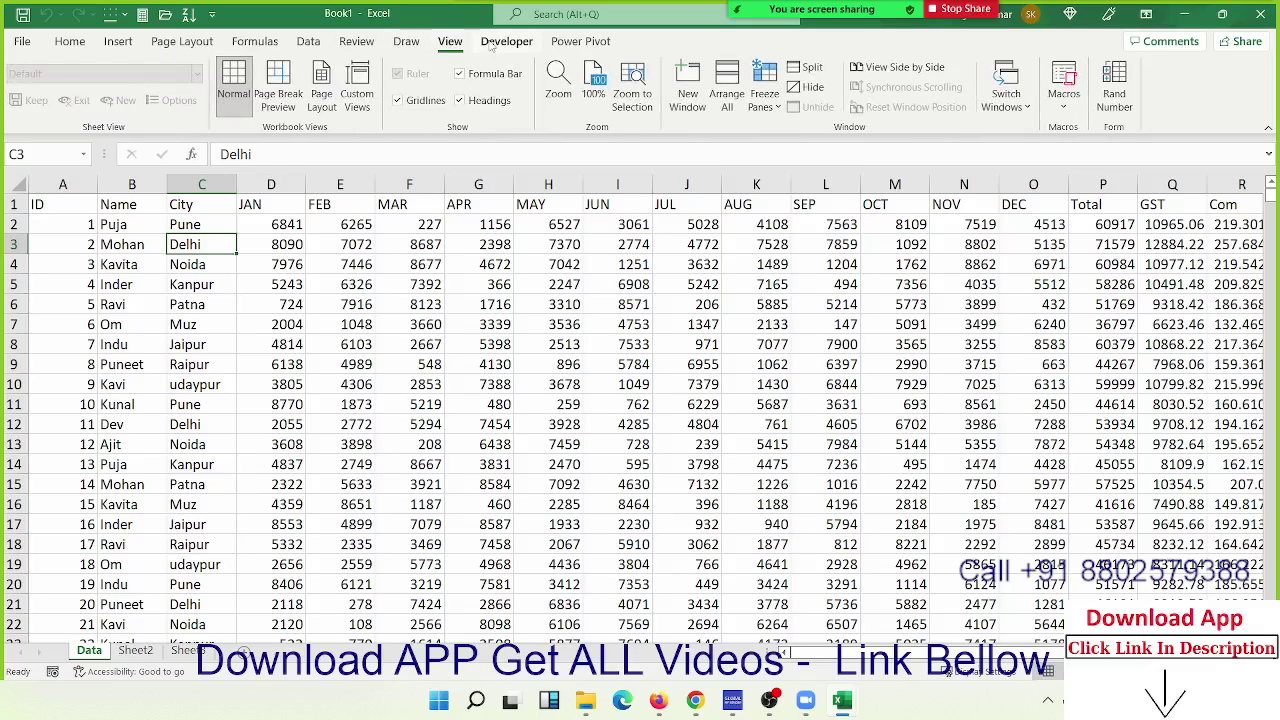
pyautogui.click(491, 42)
pyautogui.click(395, 262)
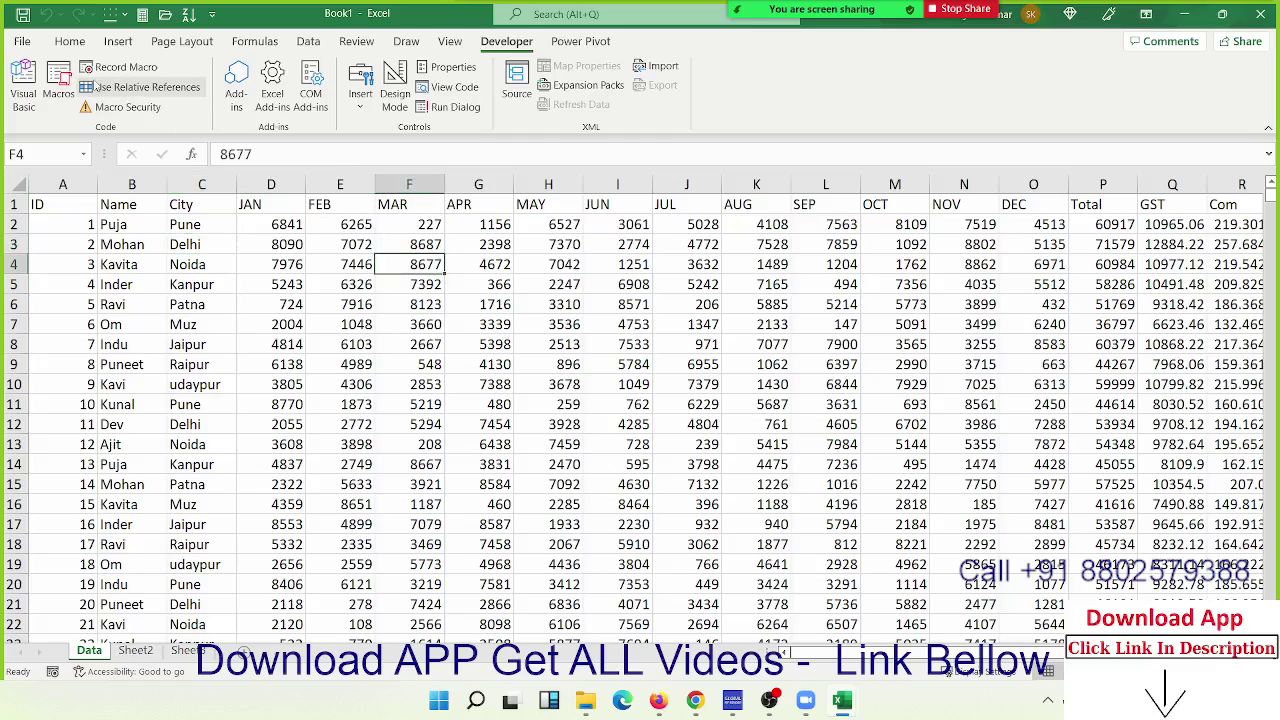
pyautogui.click(71, 42)
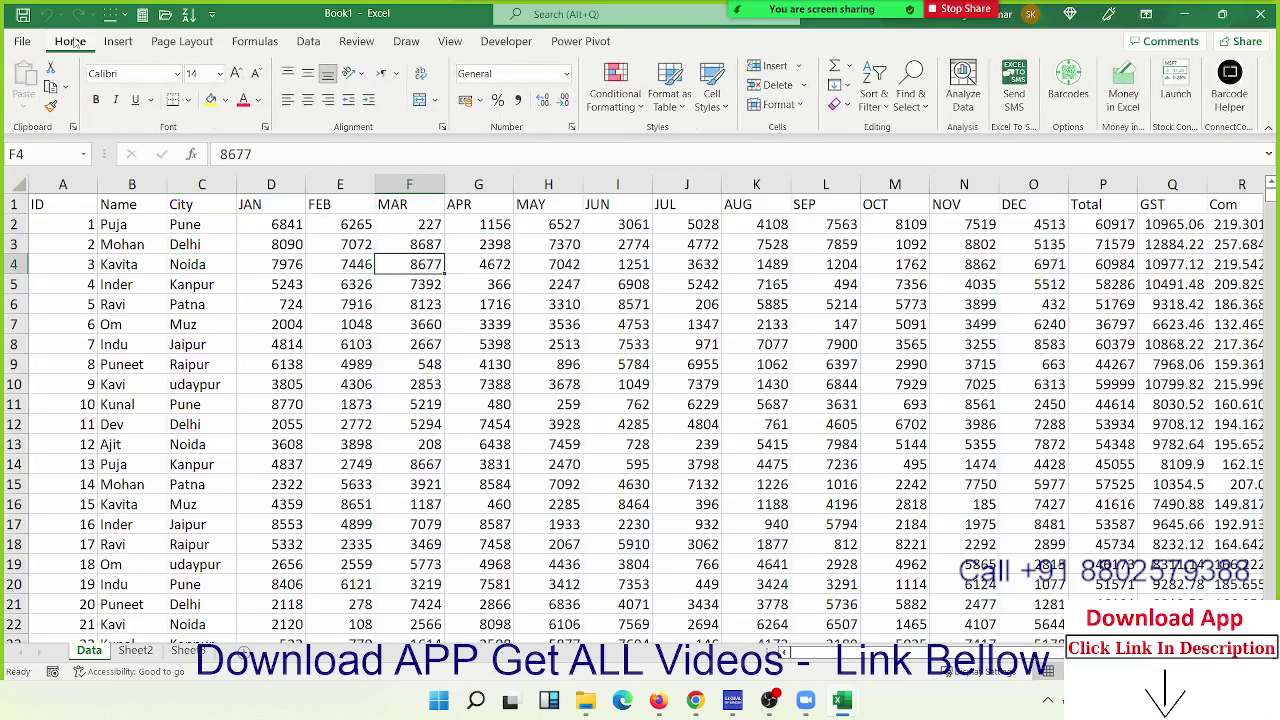
pyautogui.click(136, 651)
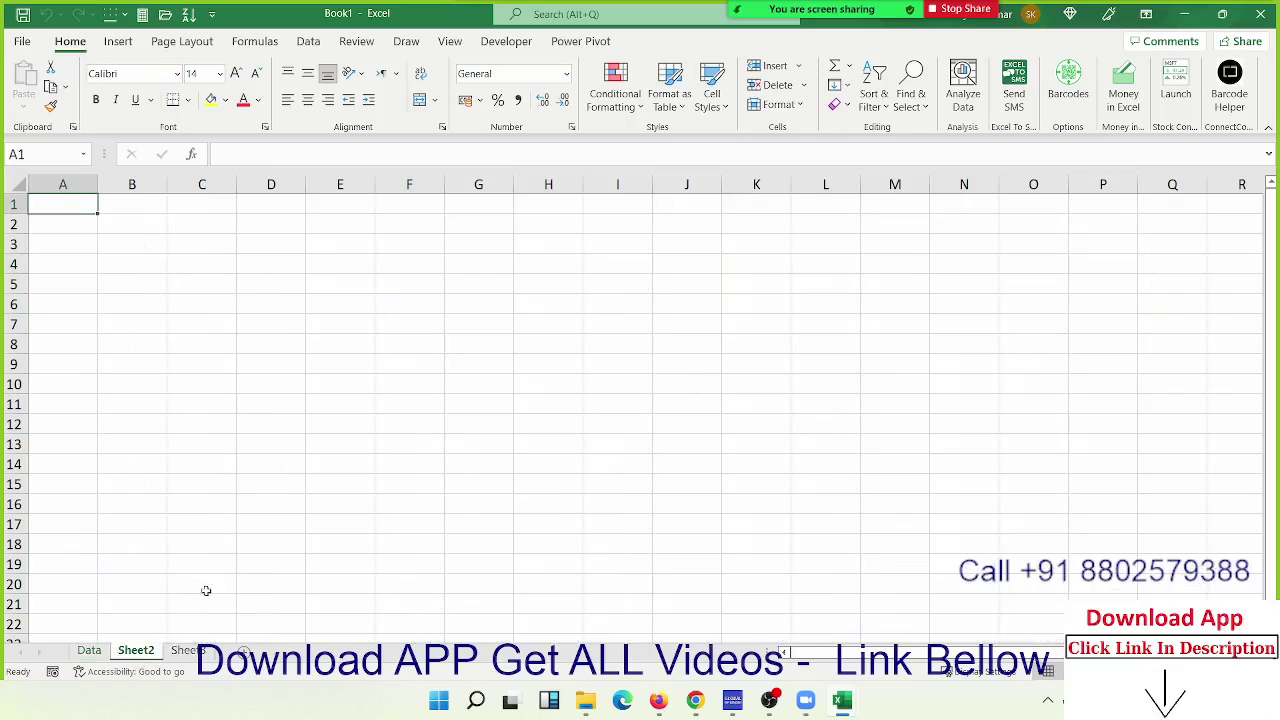
# Step: Record a new macro that merges and centers cells D5:H12
pyautogui.click(505, 42)
pyautogui.click(120, 67)
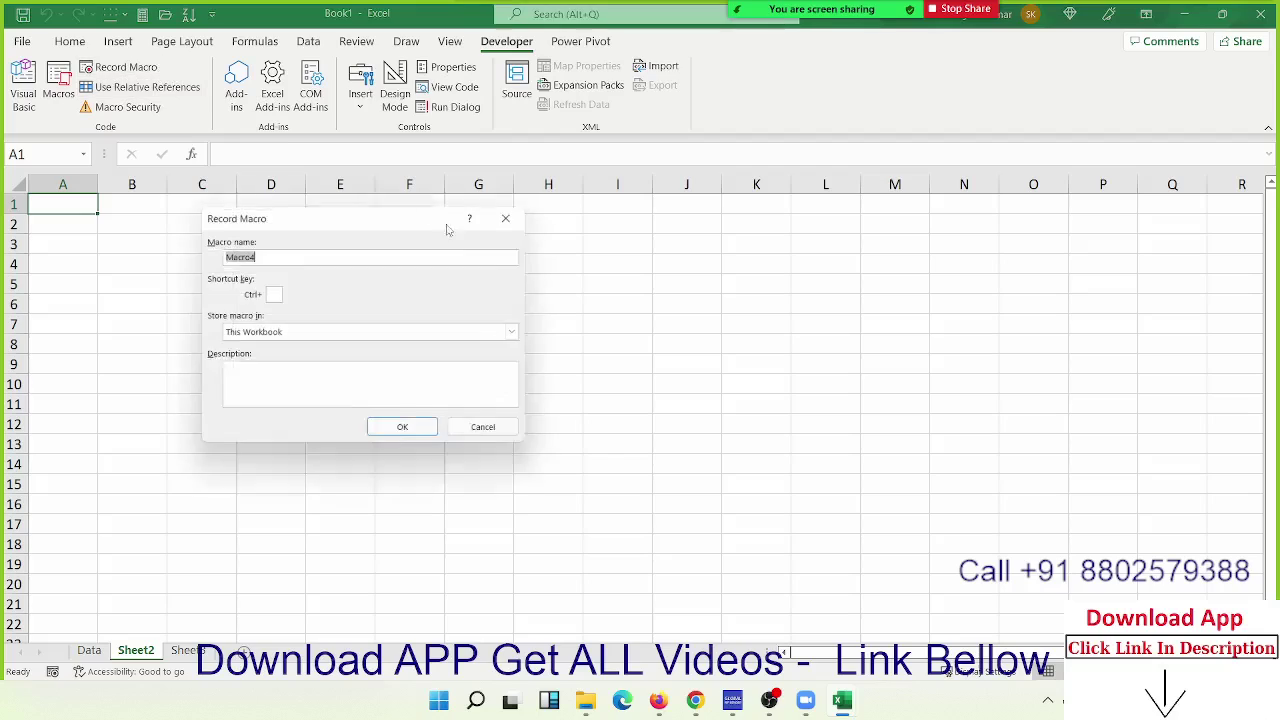
pyautogui.click(402, 427)
pyautogui.moveTo(270, 284); pyautogui.dragTo(576, 425)
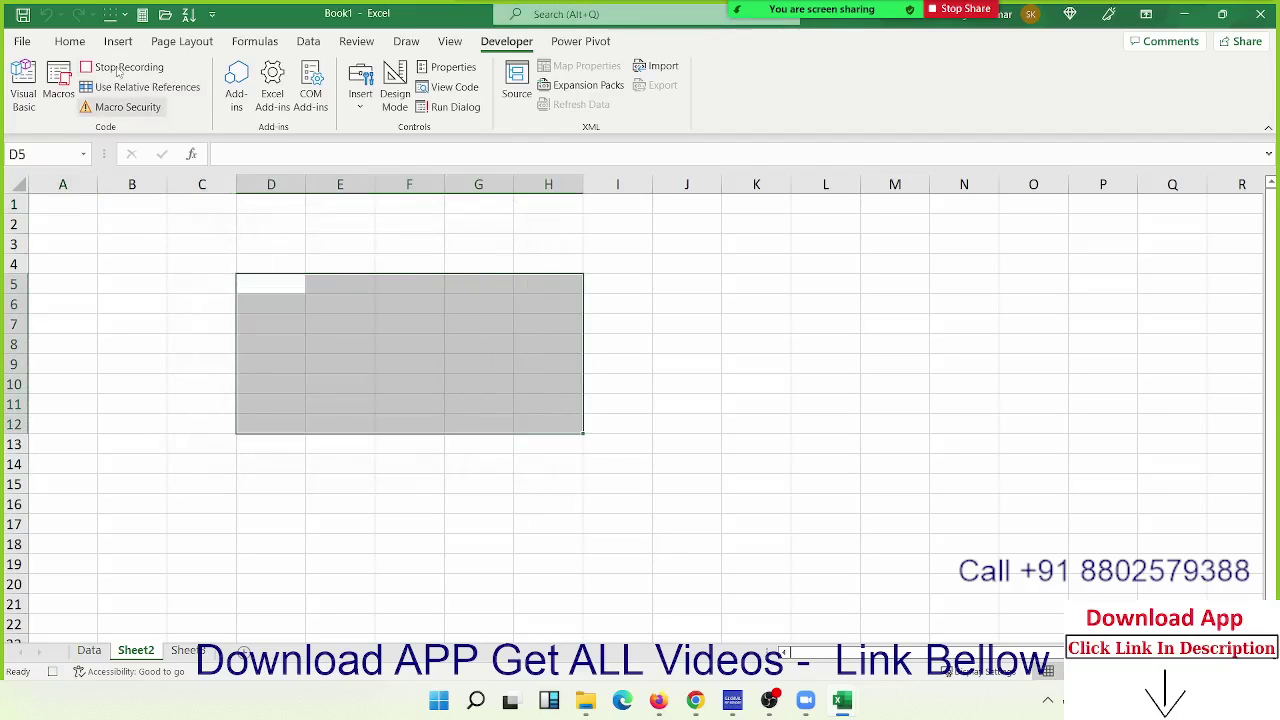
pyautogui.click(70, 41)
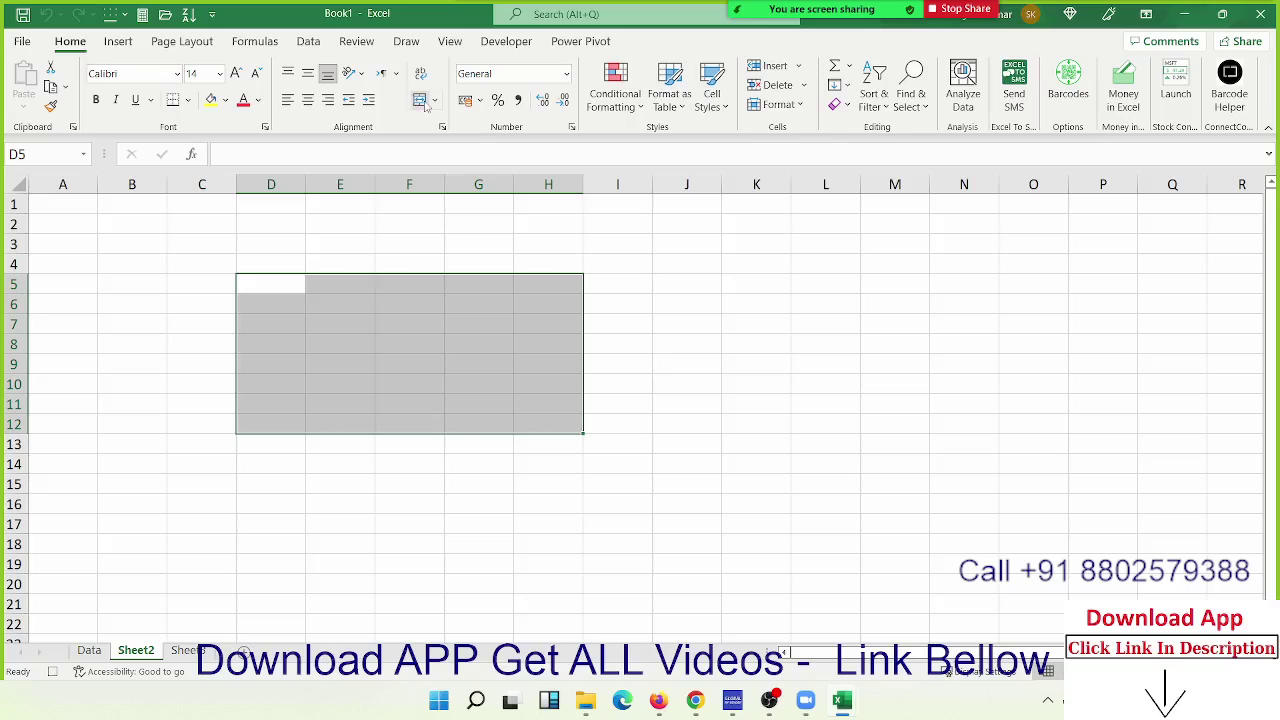
pyautogui.click(424, 103)
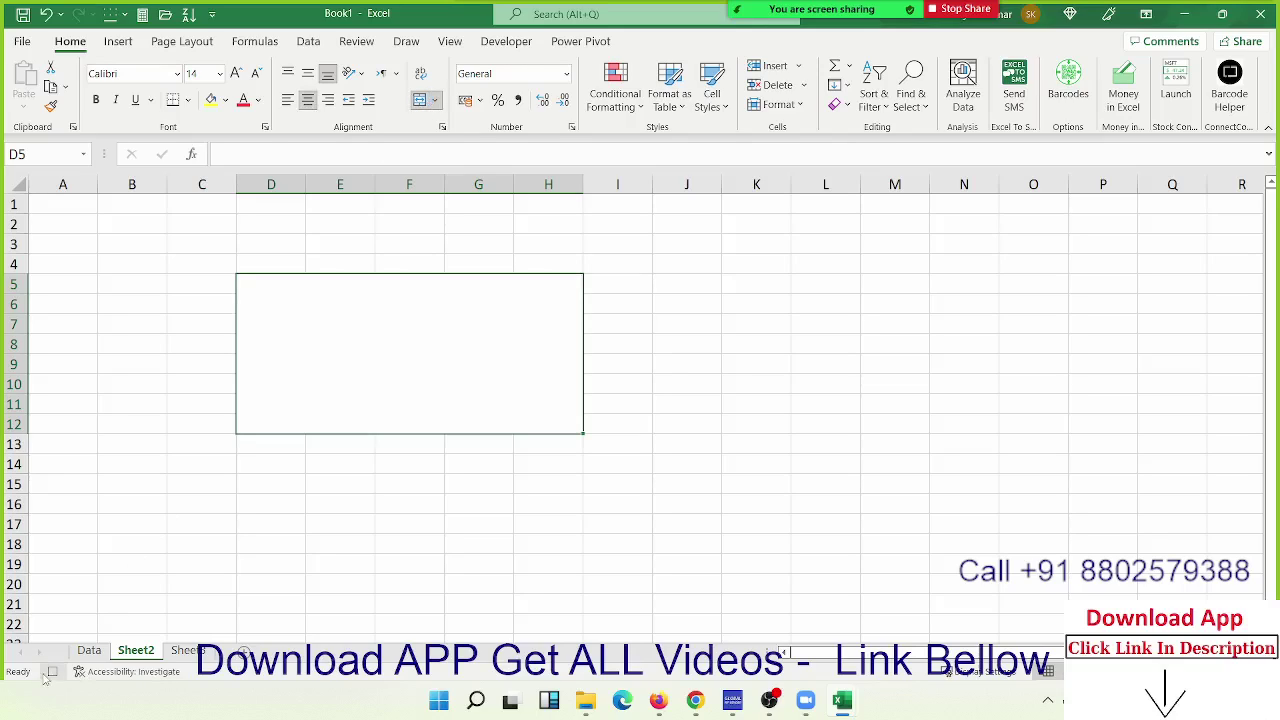
pyautogui.click(58, 290)
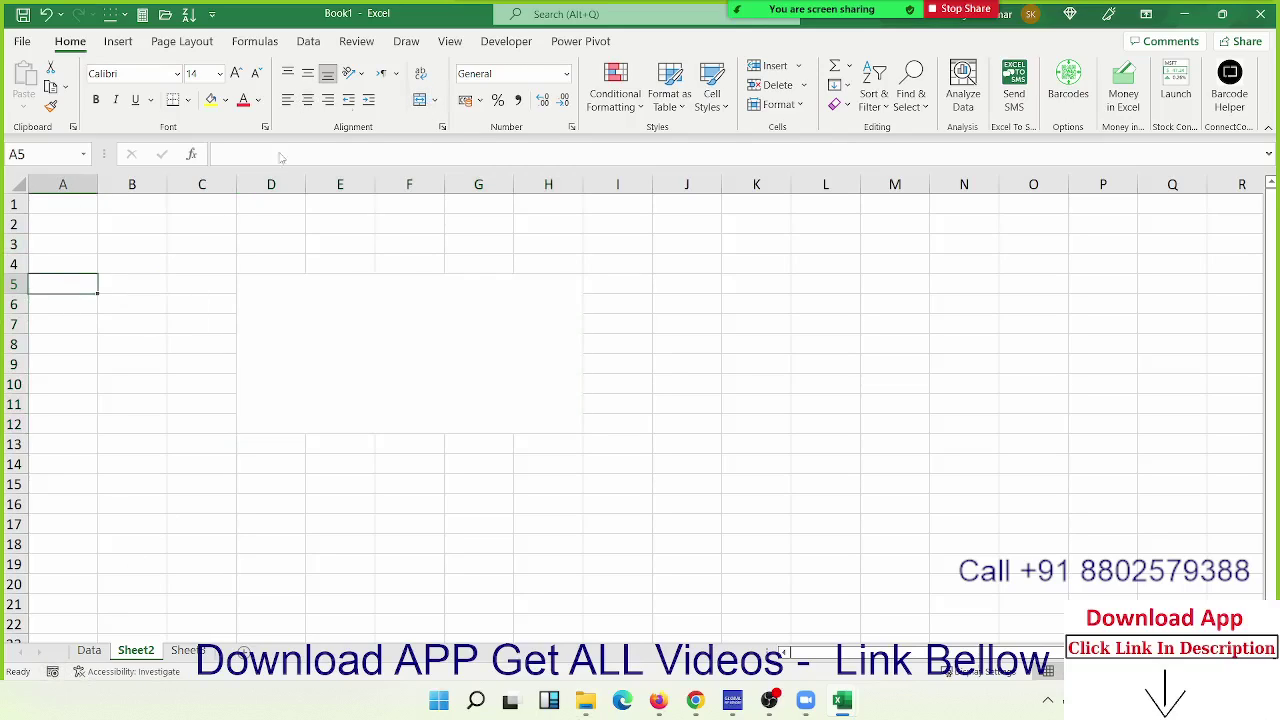
# Step: Open Macro4's recorded code in the Visual Basic editor
pyautogui.click(506, 41)
pyautogui.click(58, 82)
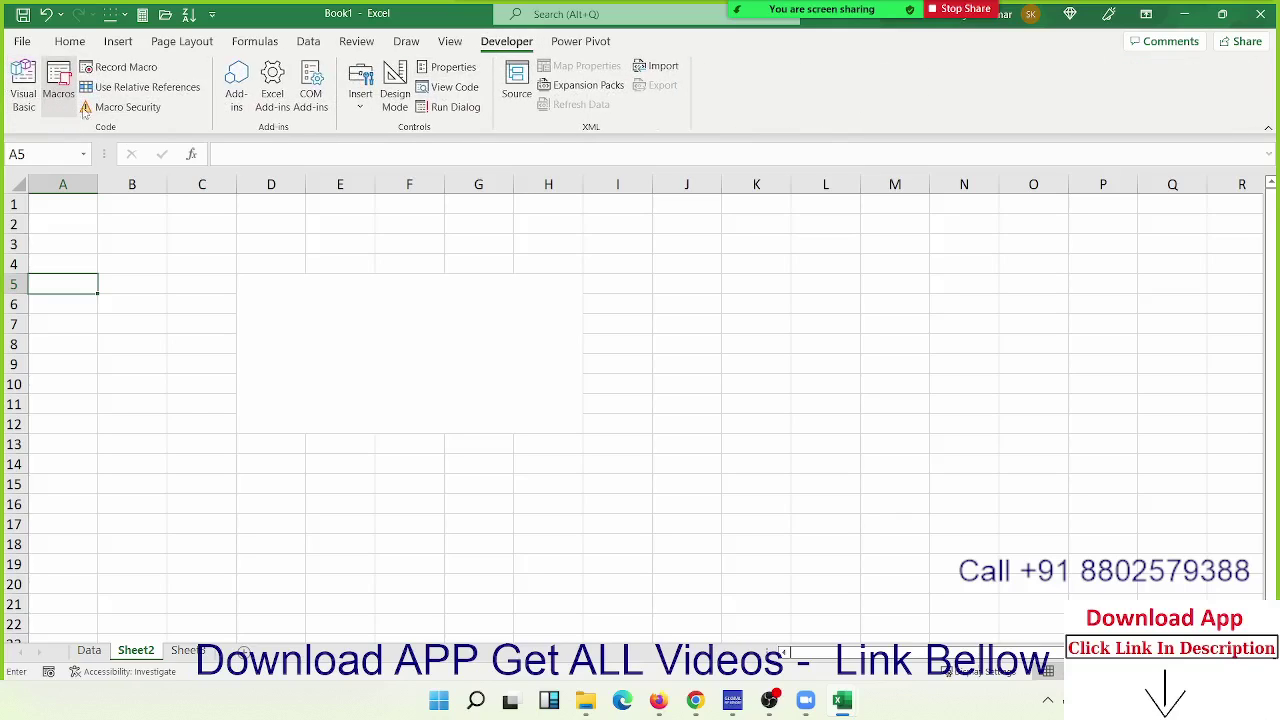
pyautogui.click(210, 275)
pyautogui.click(497, 277)
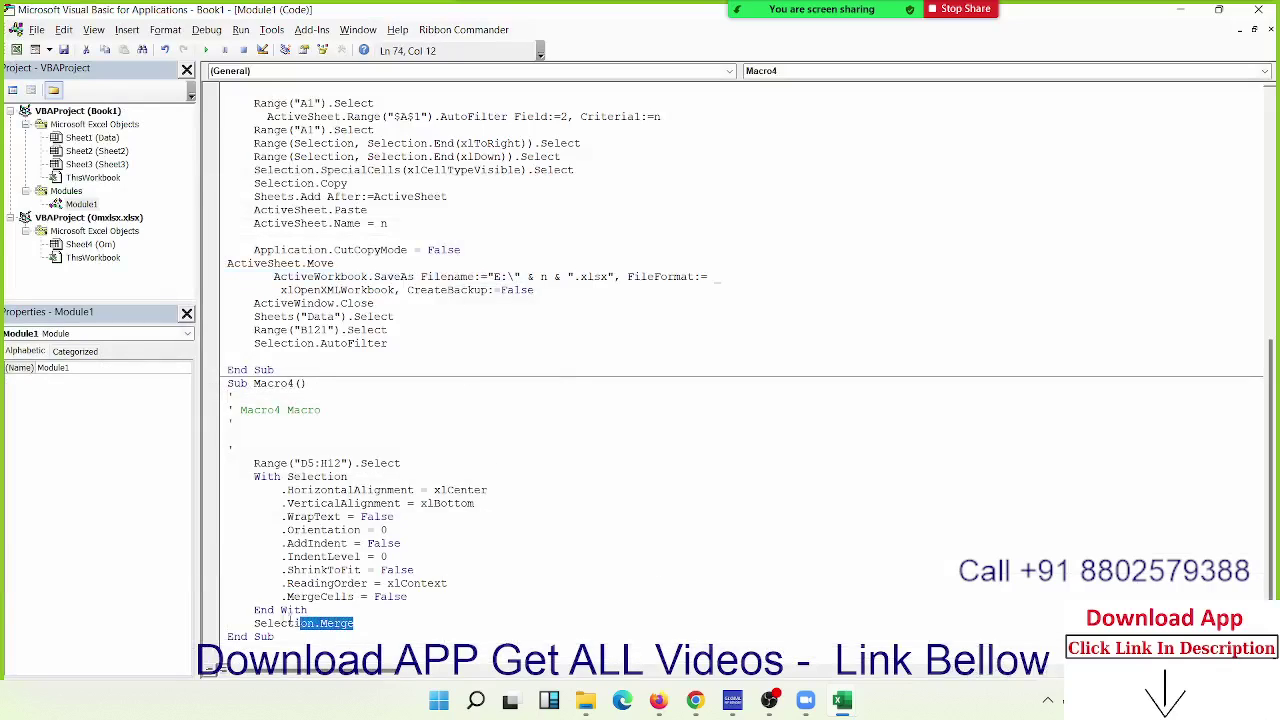
# Step: Inspect Macro4's recorded code, trying selections on the Selection.Merge and MergeCells lines
pyautogui.moveTo(393, 623)
pyautogui.mouseDown()
pyautogui.moveTo(254, 623)
pyautogui.moveTo(233, 465)
pyautogui.mouseUp()
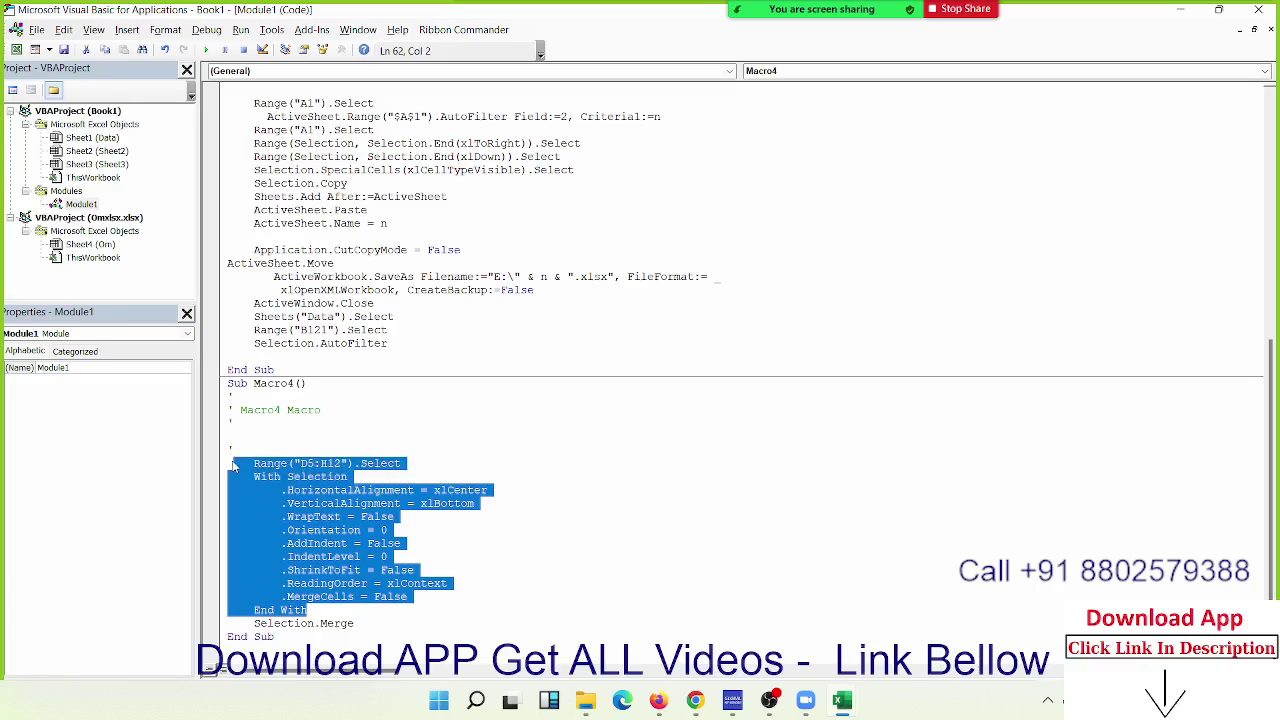
pyautogui.click(256, 505)
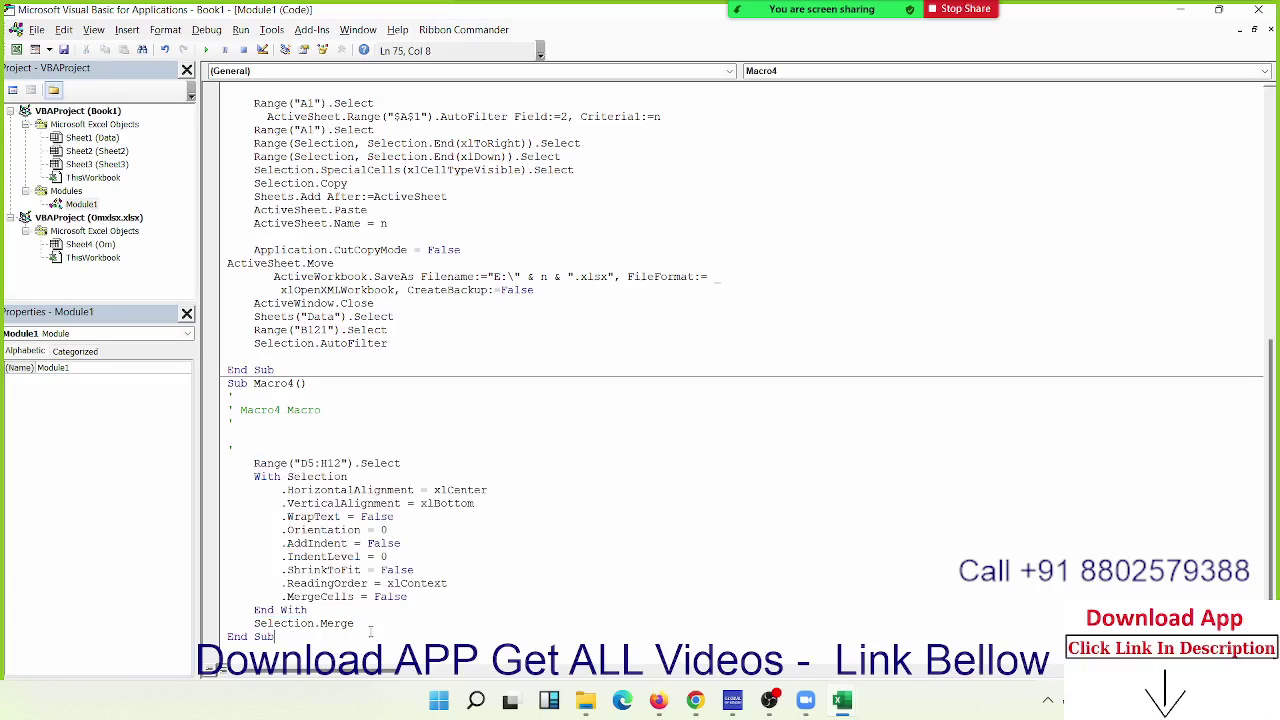
pyautogui.moveTo(370, 626); pyautogui.dragTo(228, 640)
pyautogui.click(343, 637)
pyautogui.moveTo(362, 626); pyautogui.dragTo(254, 626)
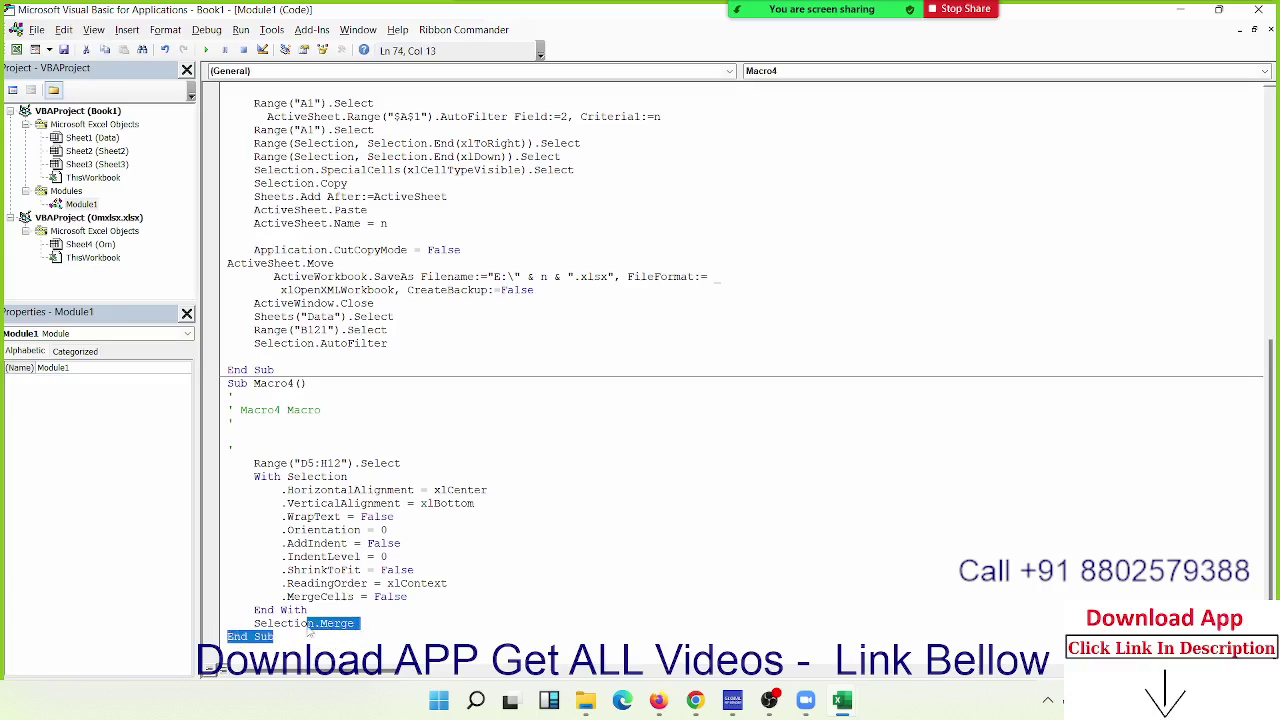
pyautogui.click(365, 625)
pyautogui.moveTo(362, 626); pyautogui.dragTo(234, 626)
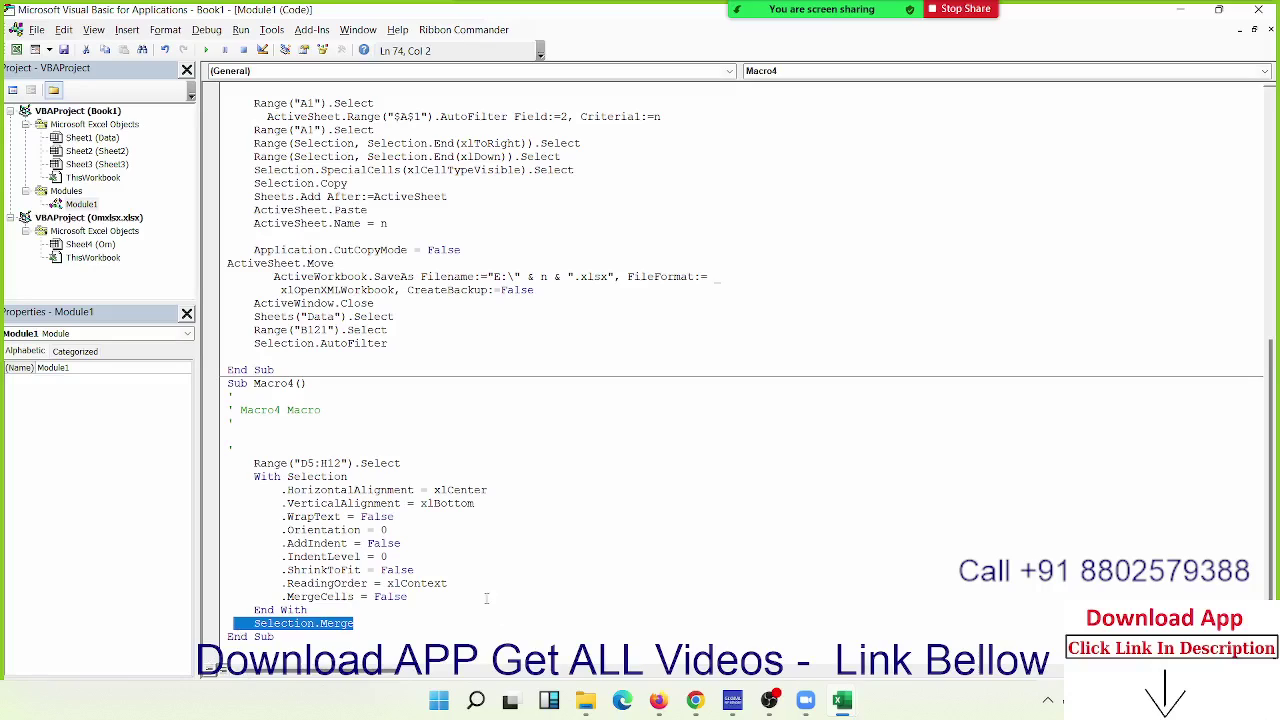
pyautogui.click(390, 516)
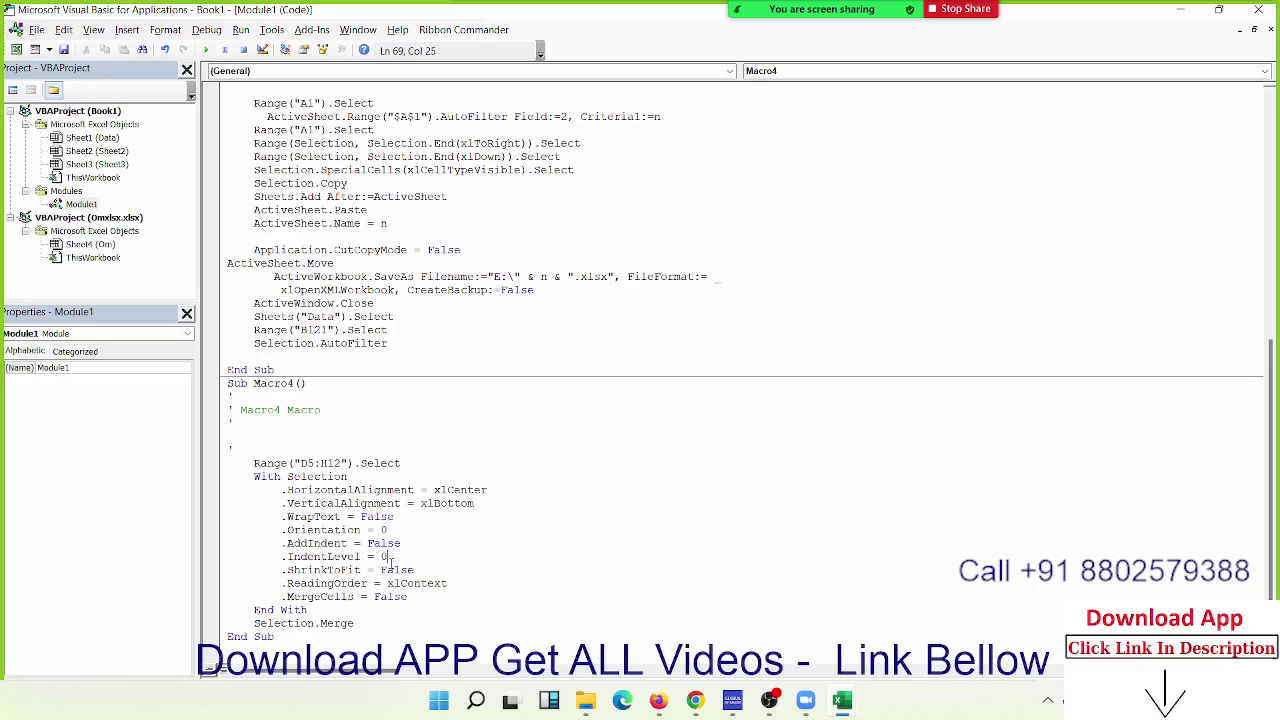
pyautogui.click(388, 596)
pyautogui.doubleClick(390, 596)
# Step: Delete the recorded lines through End With so only Selection.Merge remains, then return to Excel
pyautogui.doubleClick(298, 623)
pyautogui.moveTo(308, 610); pyautogui.dragTo(203, 455)
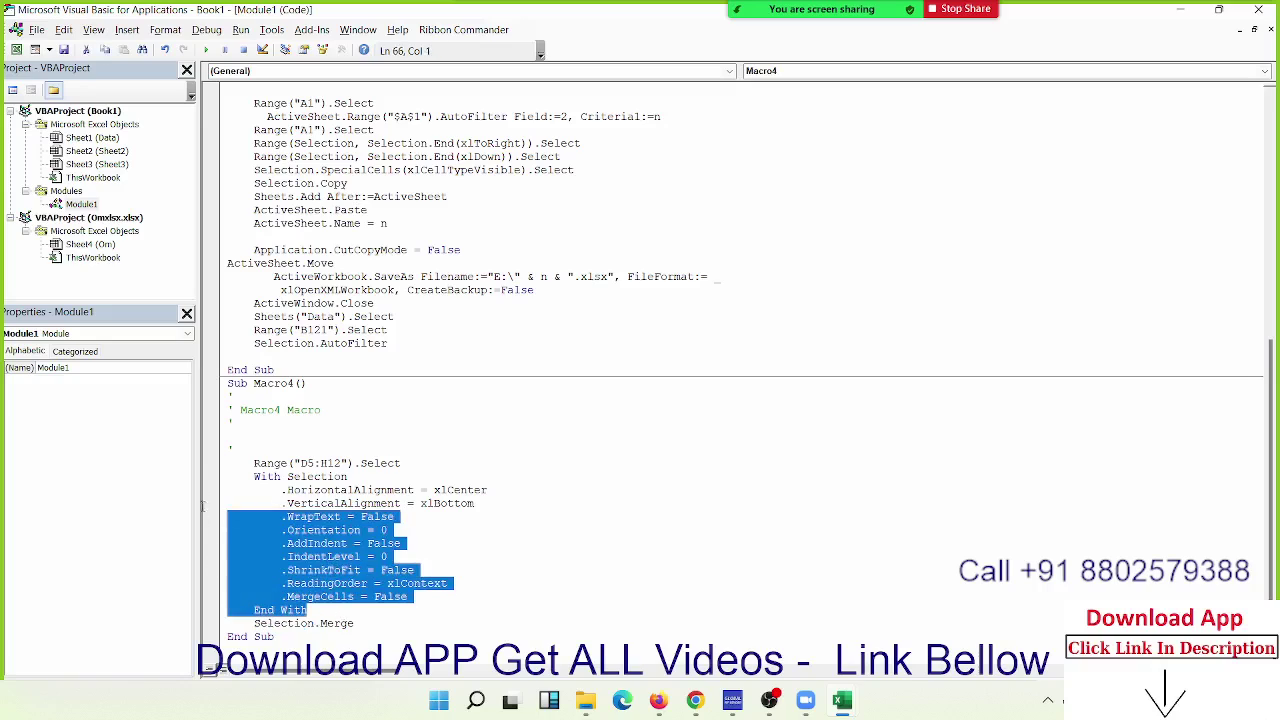
pyautogui.press('Delete')
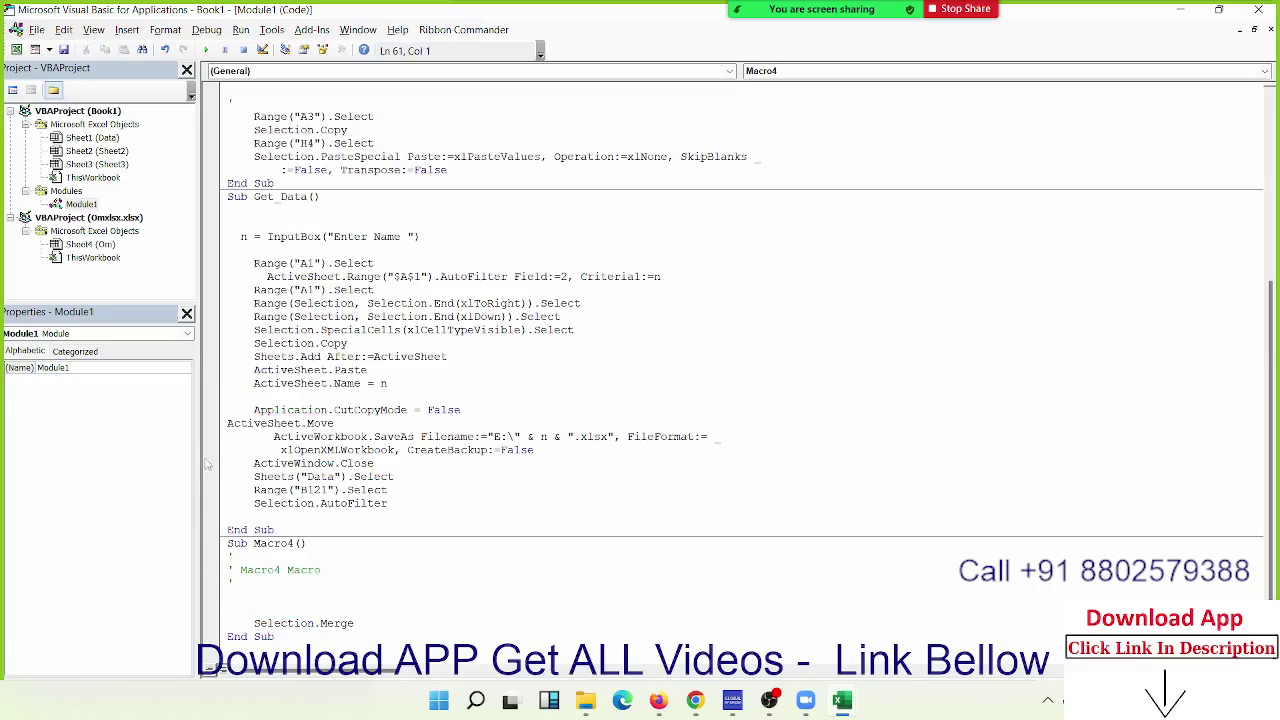
pyautogui.hotkey('alt', 'F11')
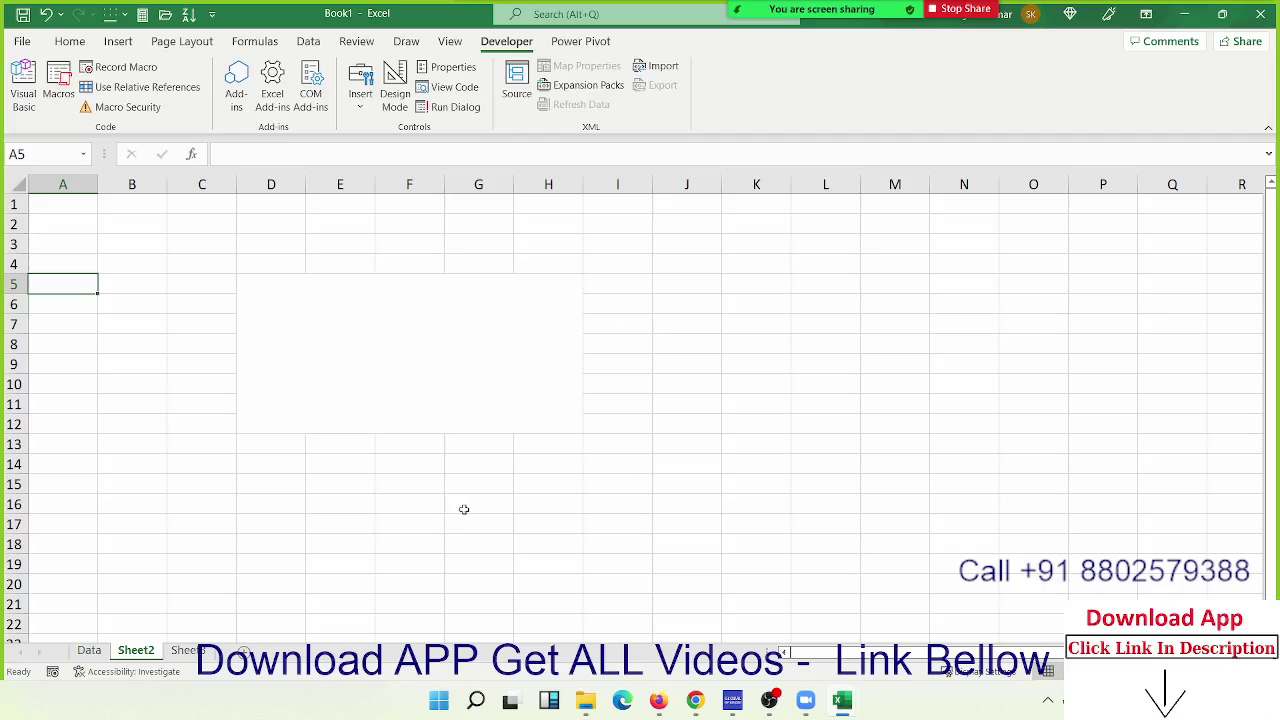
# Step: Run Macro4 on D18:J23 to merge it into a single cell
pyautogui.scroll(-3, 769, 293)
pyautogui.moveTo(270, 343); pyautogui.dragTo(720, 451)
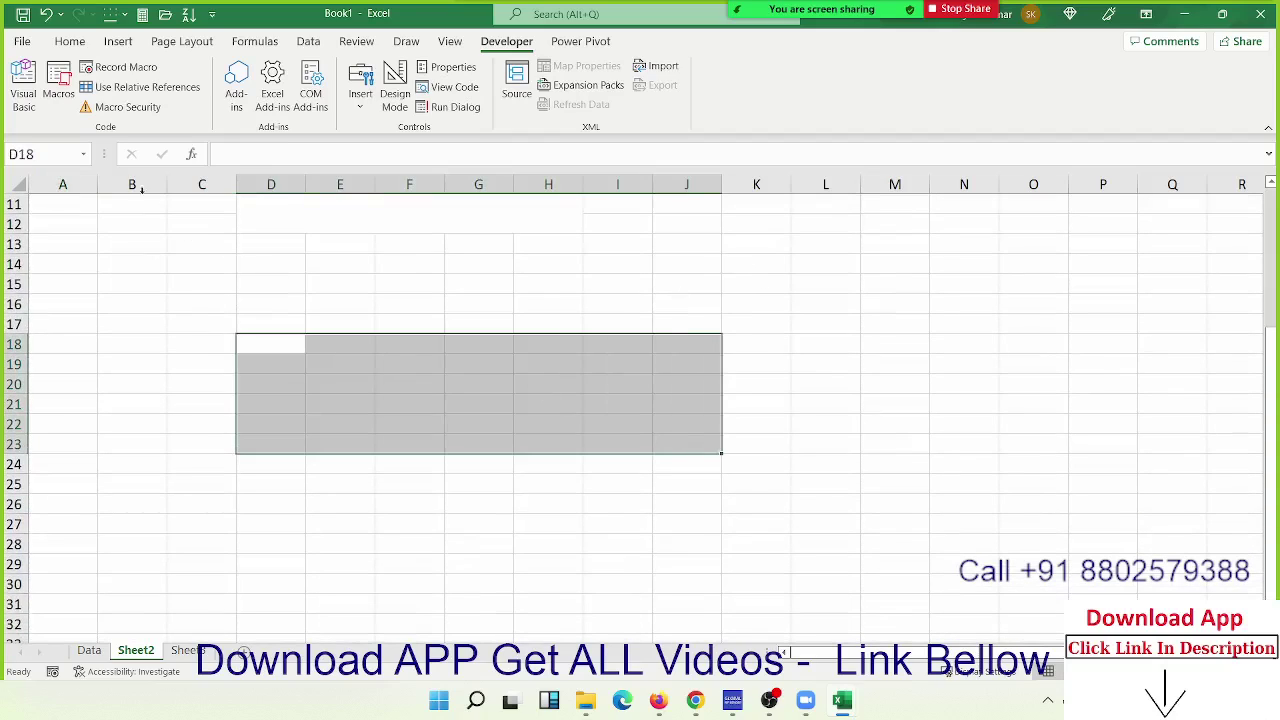
pyautogui.click(58, 93)
pyautogui.click(254, 273)
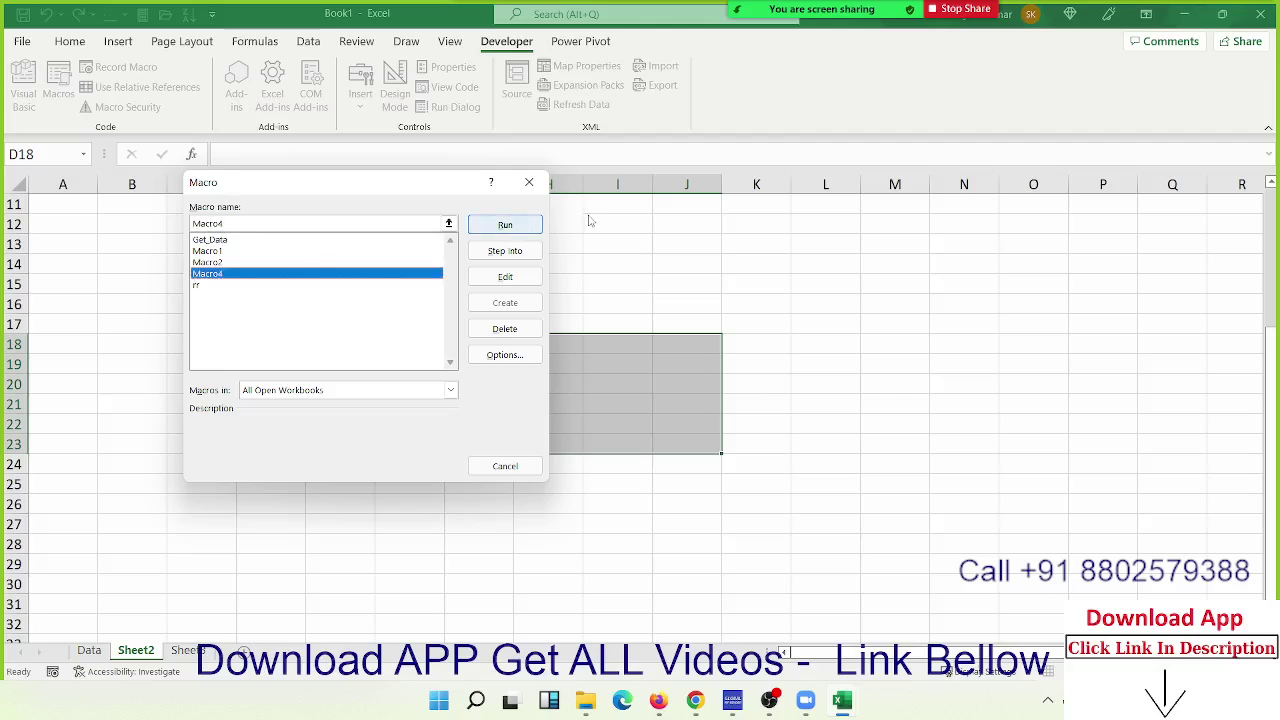
pyautogui.click(530, 226)
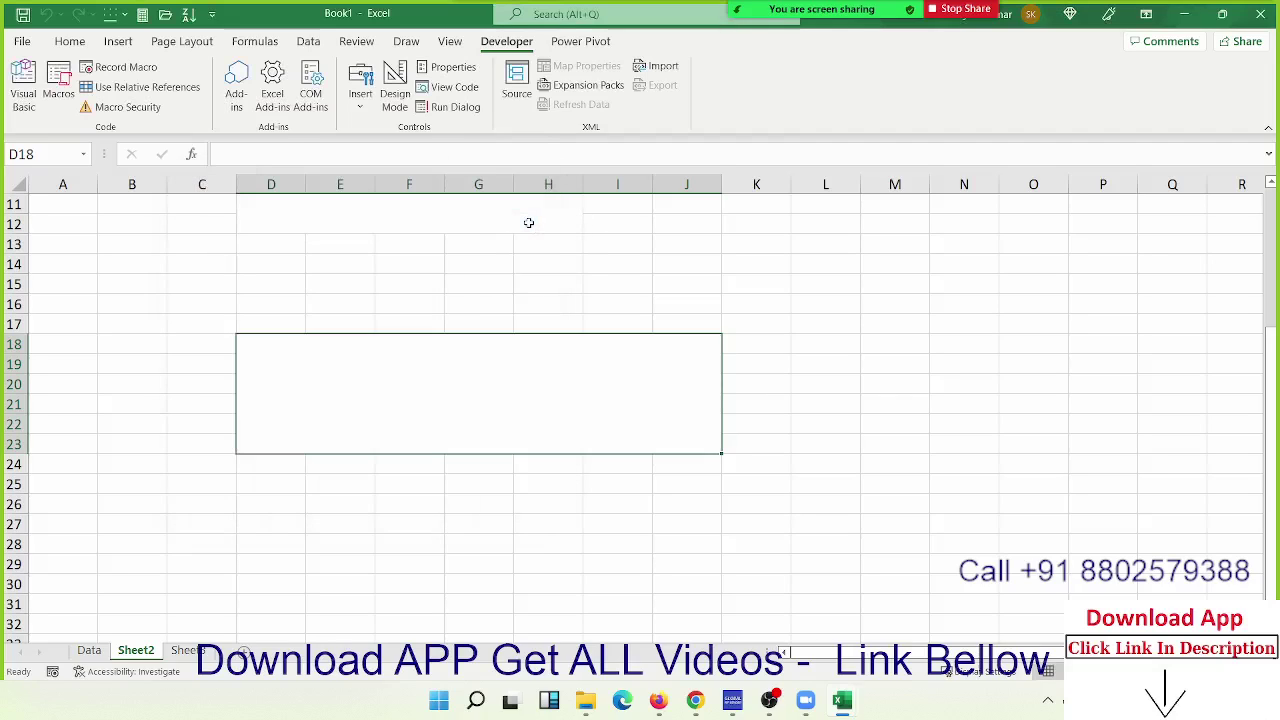
# Step: Switch between the VBA editor and Sheet2 to compare the code with the merged result
pyautogui.hotkey('alt', 'Tab')
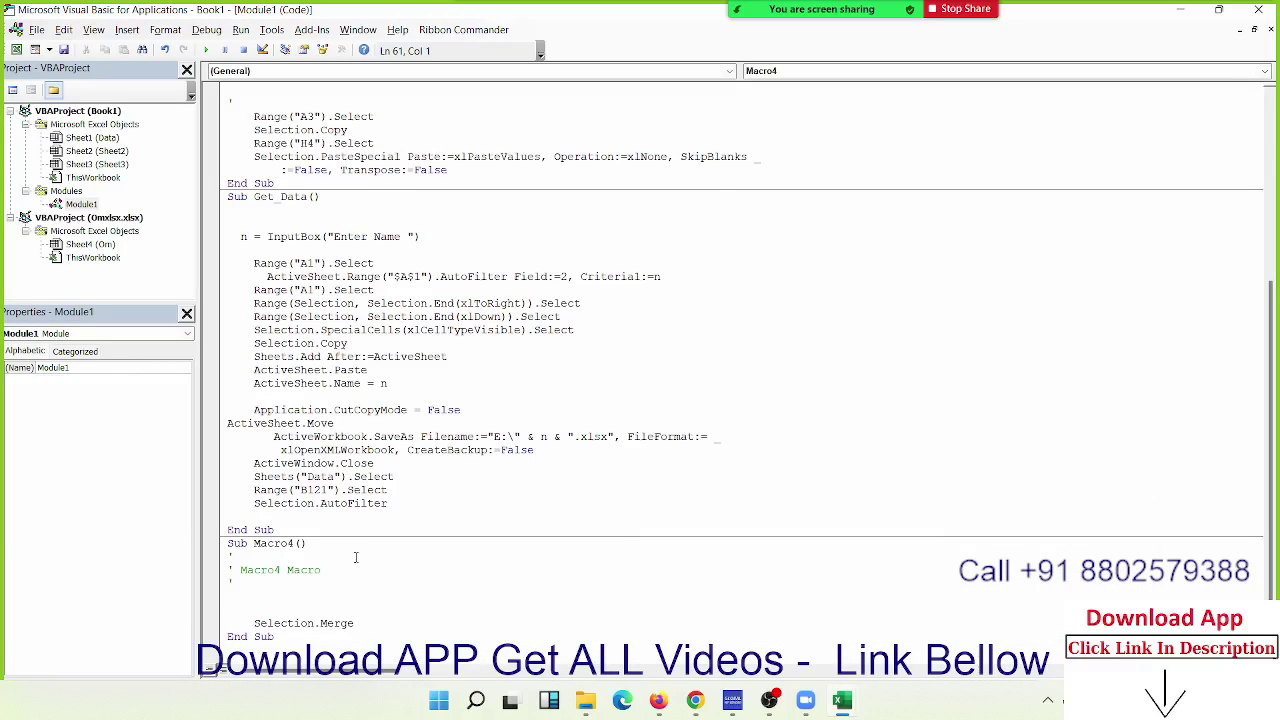
pyautogui.hotkey('alt', 'Tab')
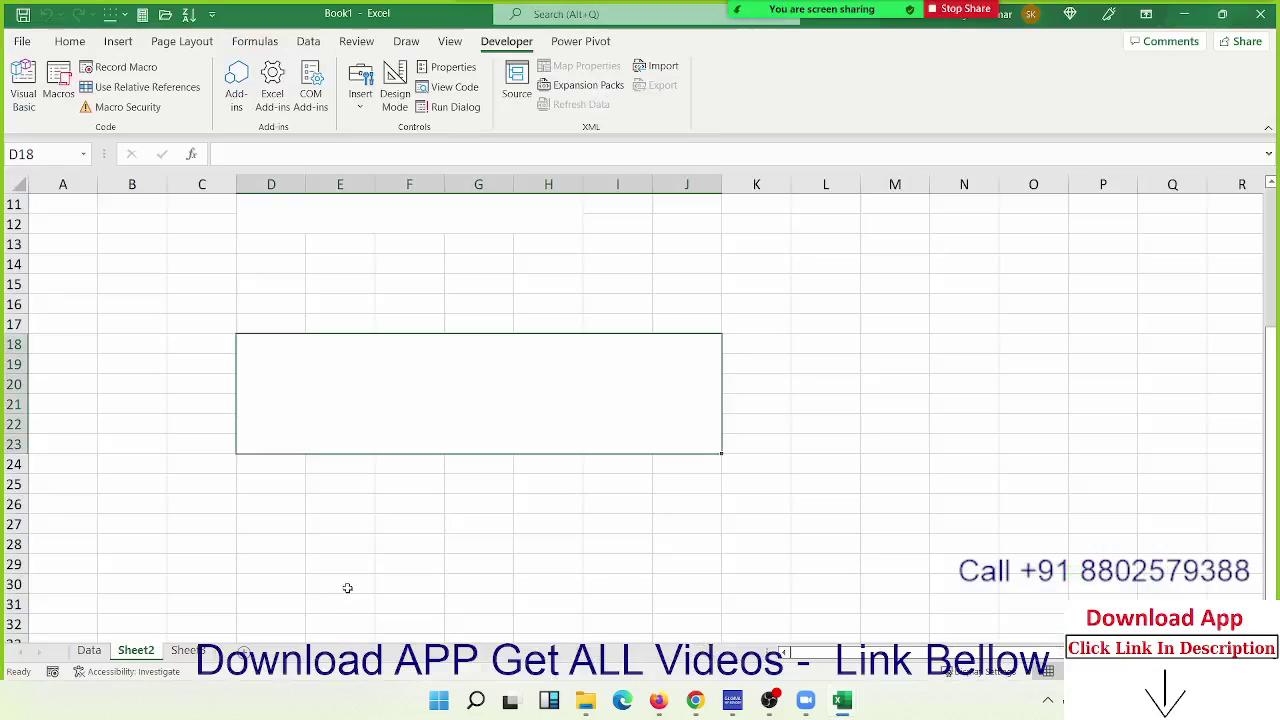
pyautogui.hotkey('alt', 'Tab')
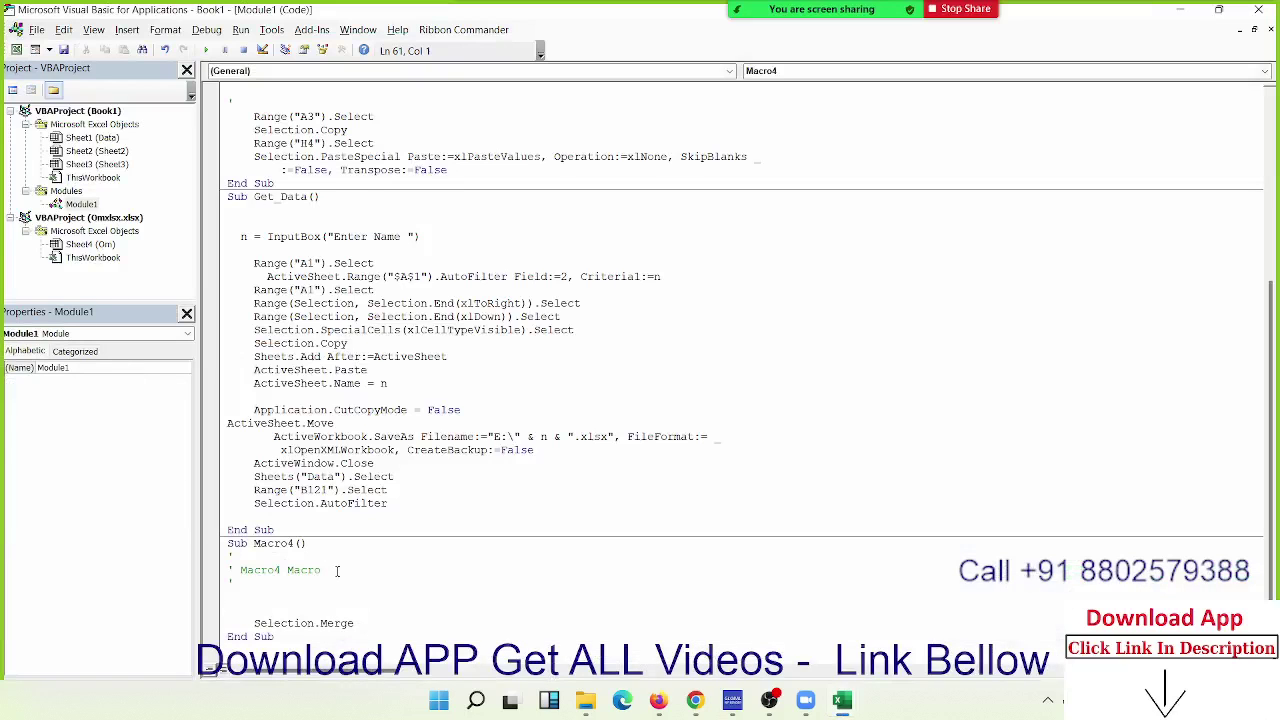
pyautogui.hotkey('alt', 'Tab')
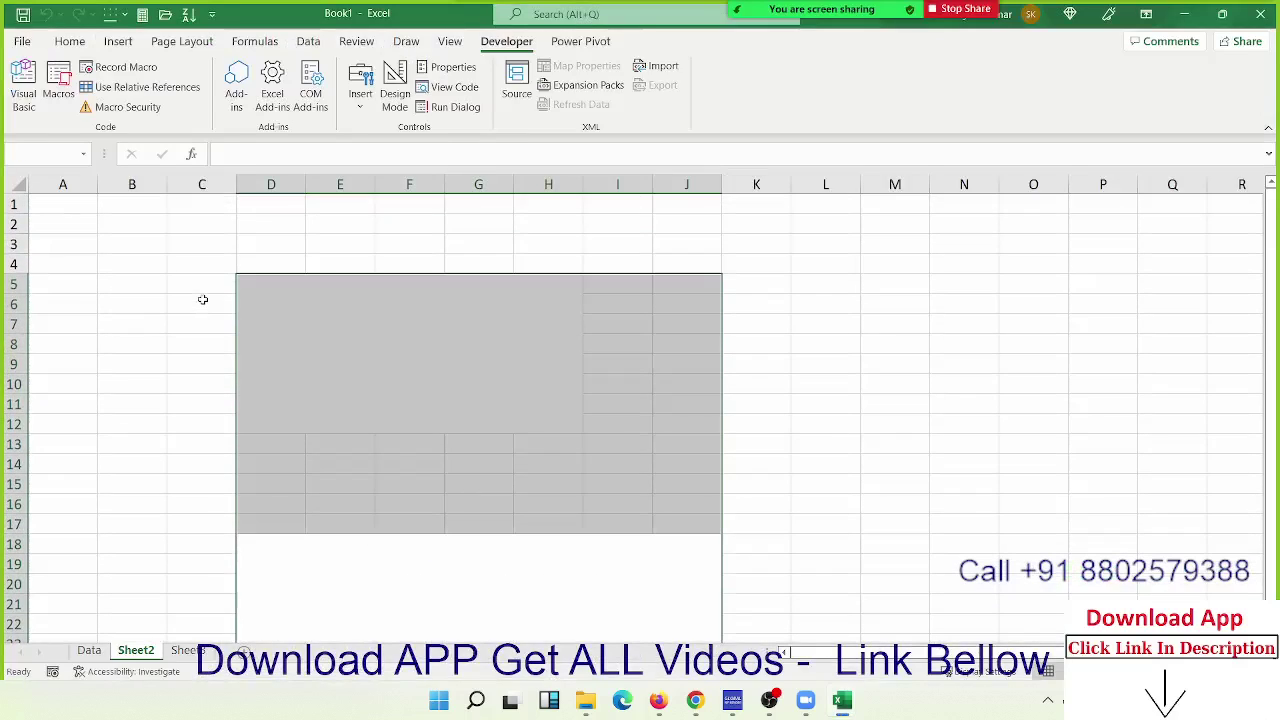
# Step: Unmerge the D5:H12 and D18:J23 blocks, then visit the File screen and return to Sheet2
pyautogui.click(62, 44)
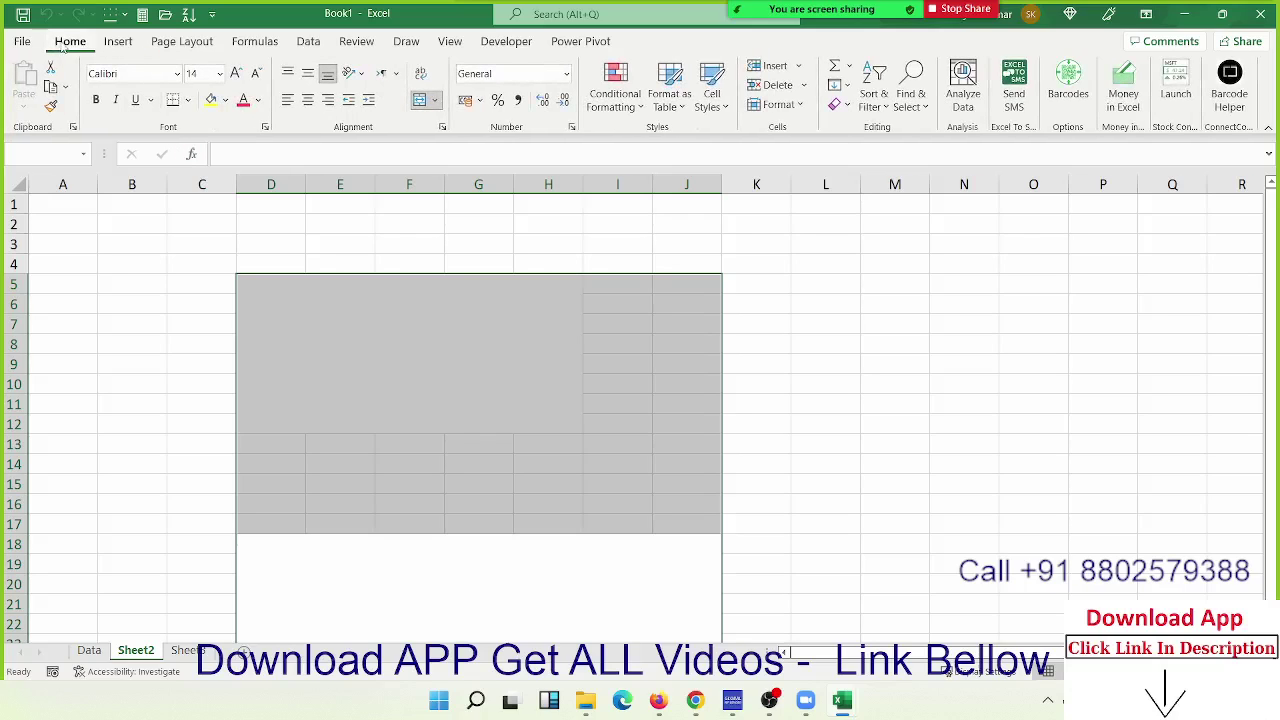
pyautogui.click(291, 298)
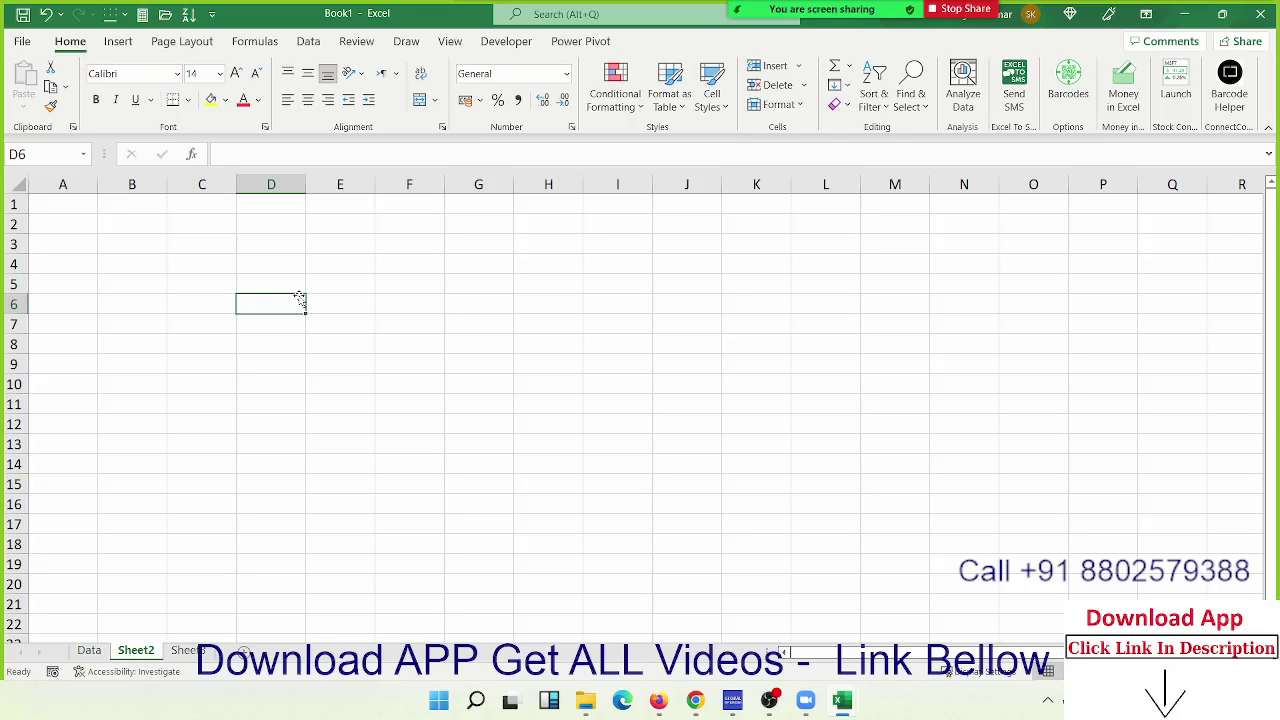
pyautogui.click(22, 41)
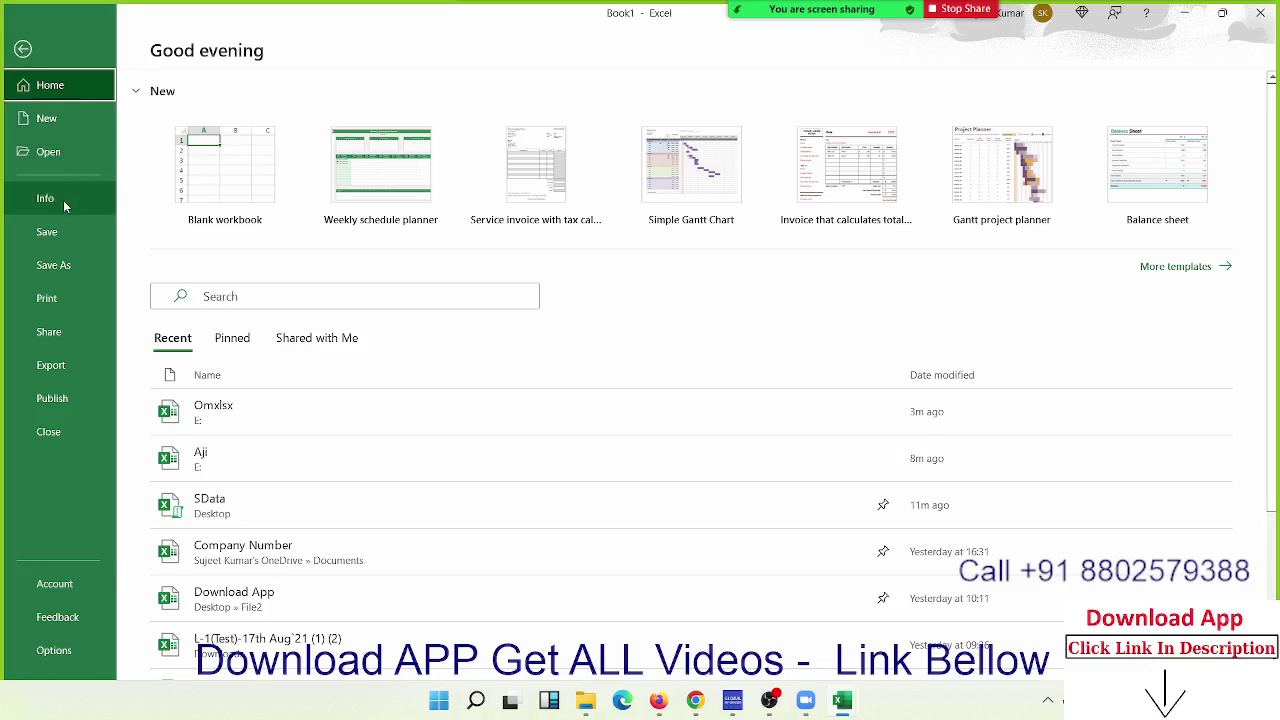
pyautogui.press('Escape')
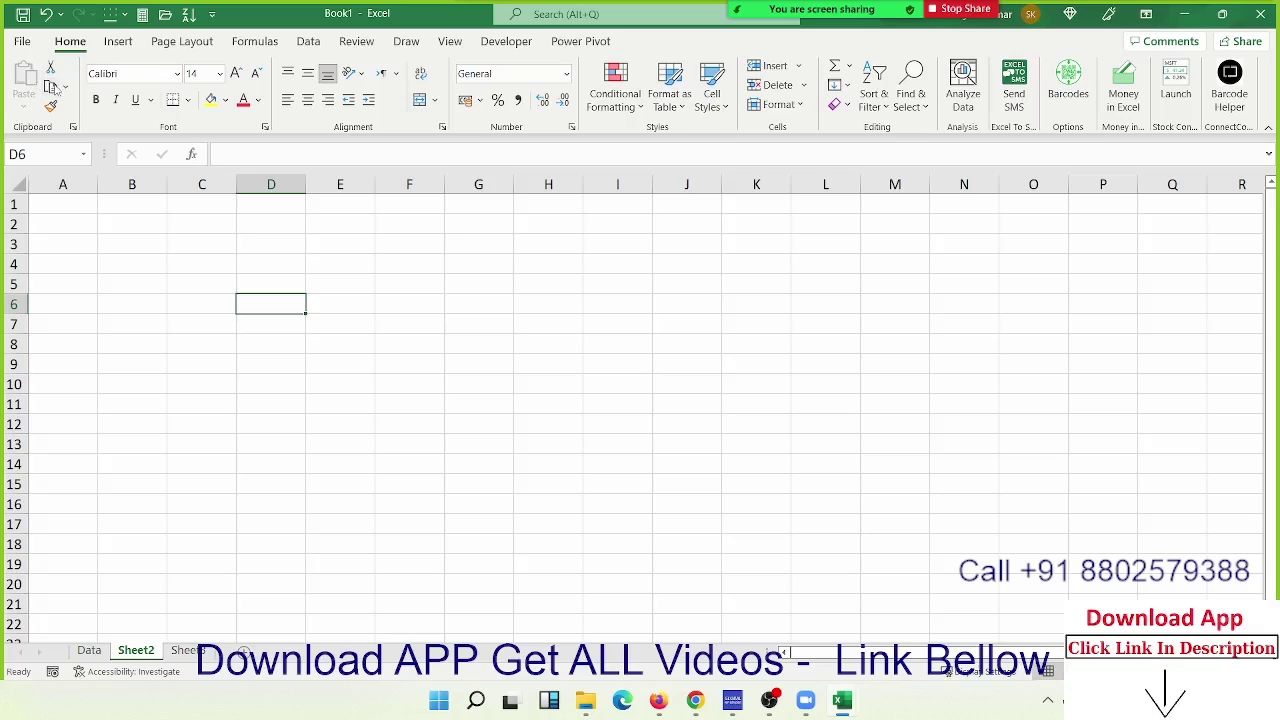